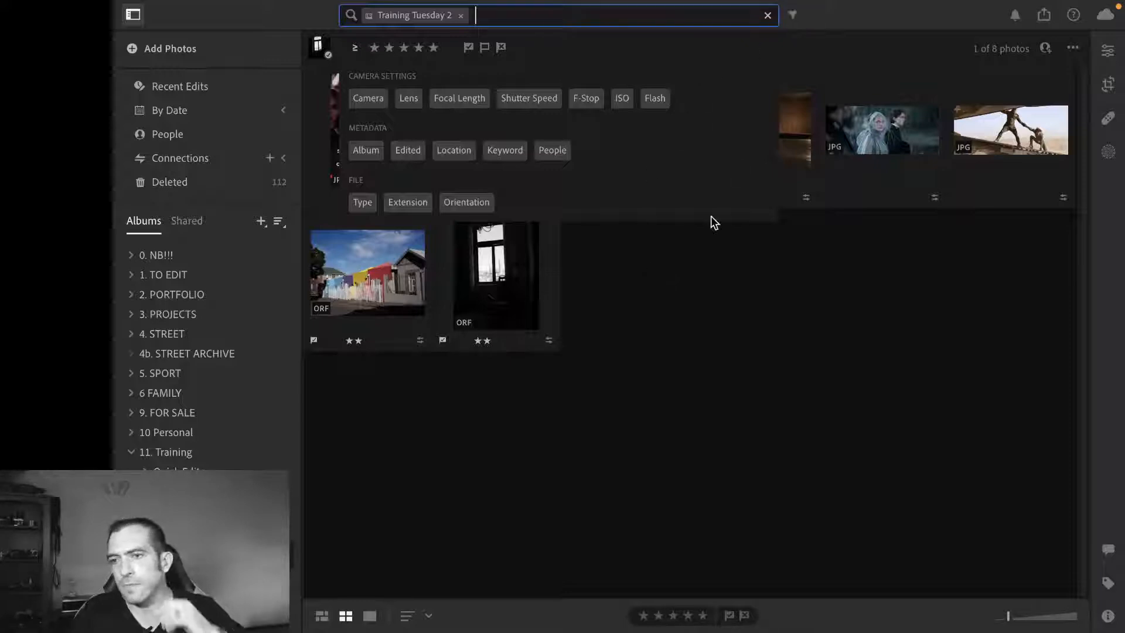
Dismiss the search suggestions and show the filter options for the Training Tuesday 2 album
click(709, 252)
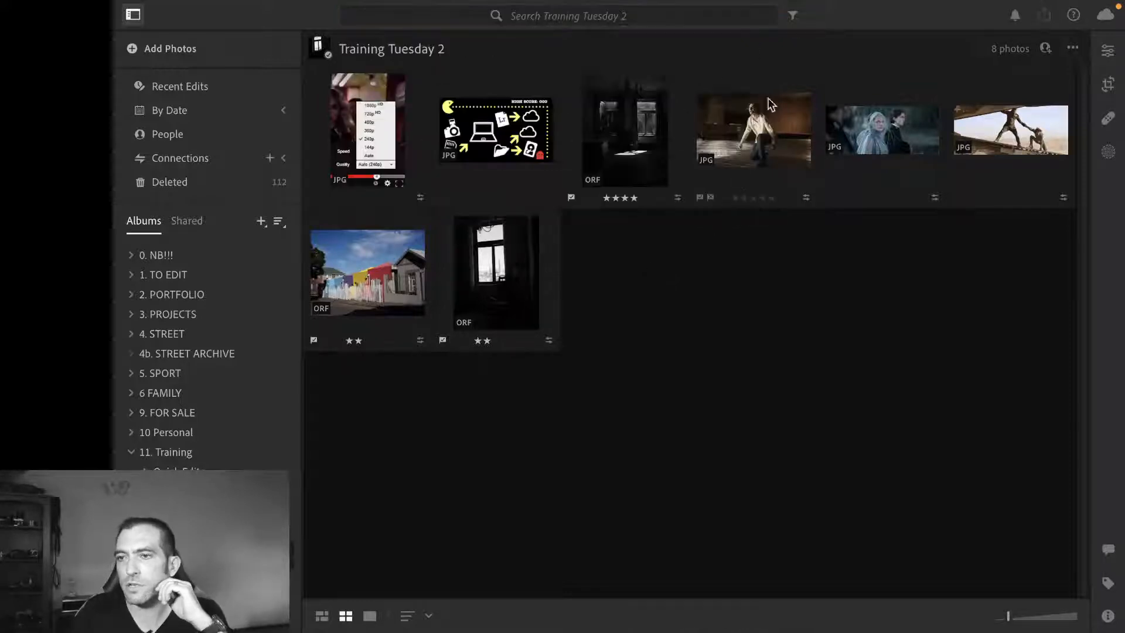
click(794, 17)
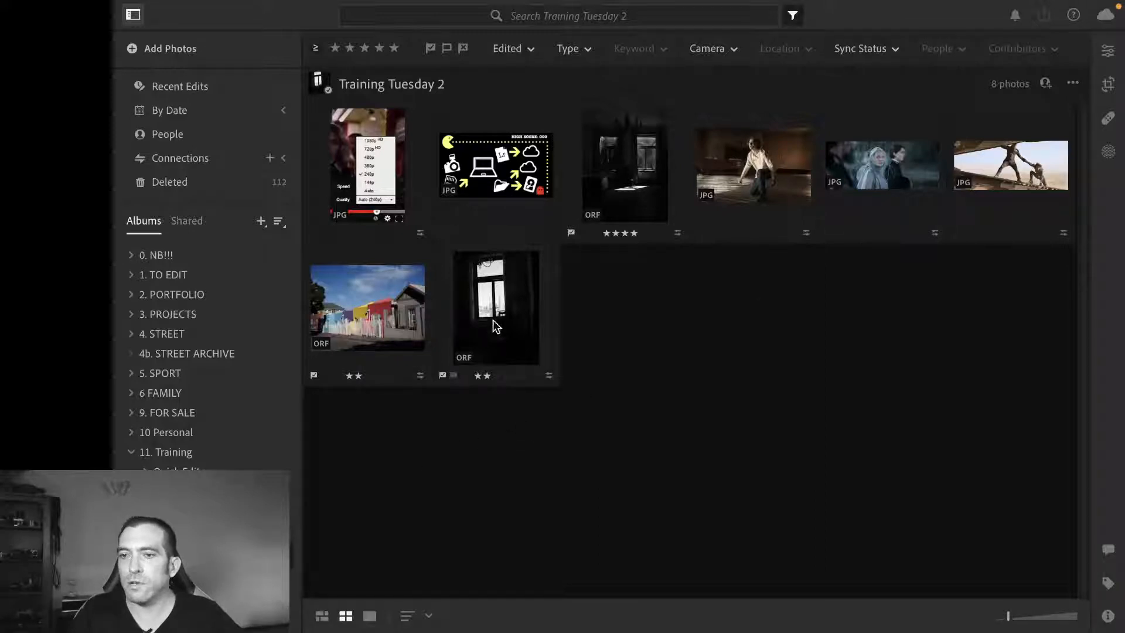
click(794, 16)
click(793, 16)
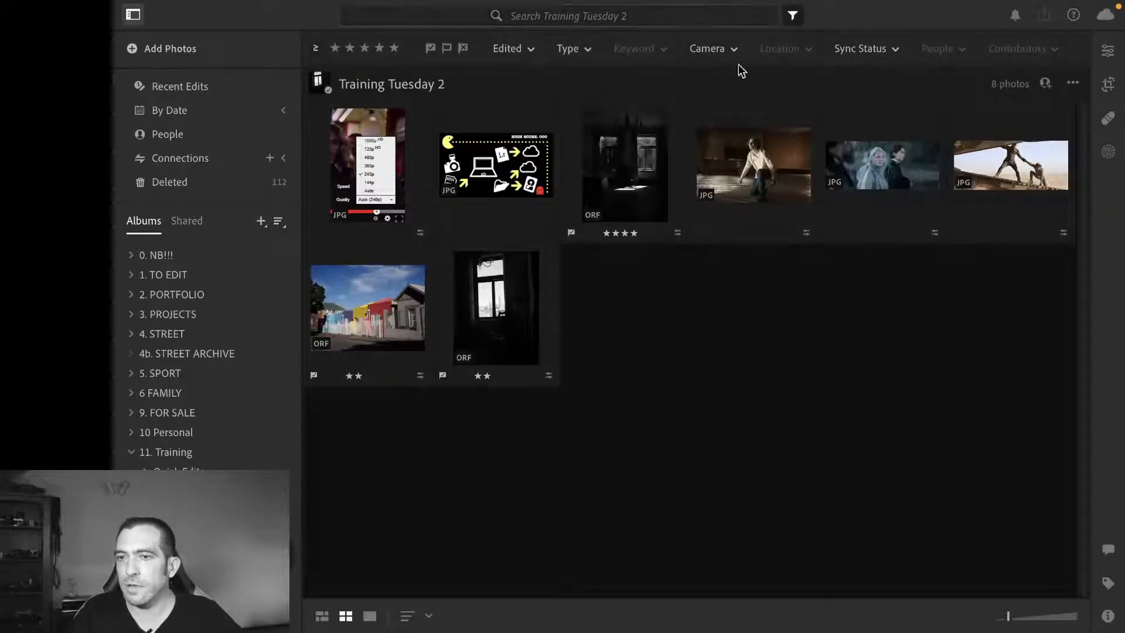
Filter the album by picked, unflagged and rejected photos in combination, view rejected photos alone, and clear the flag filters
click(430, 49)
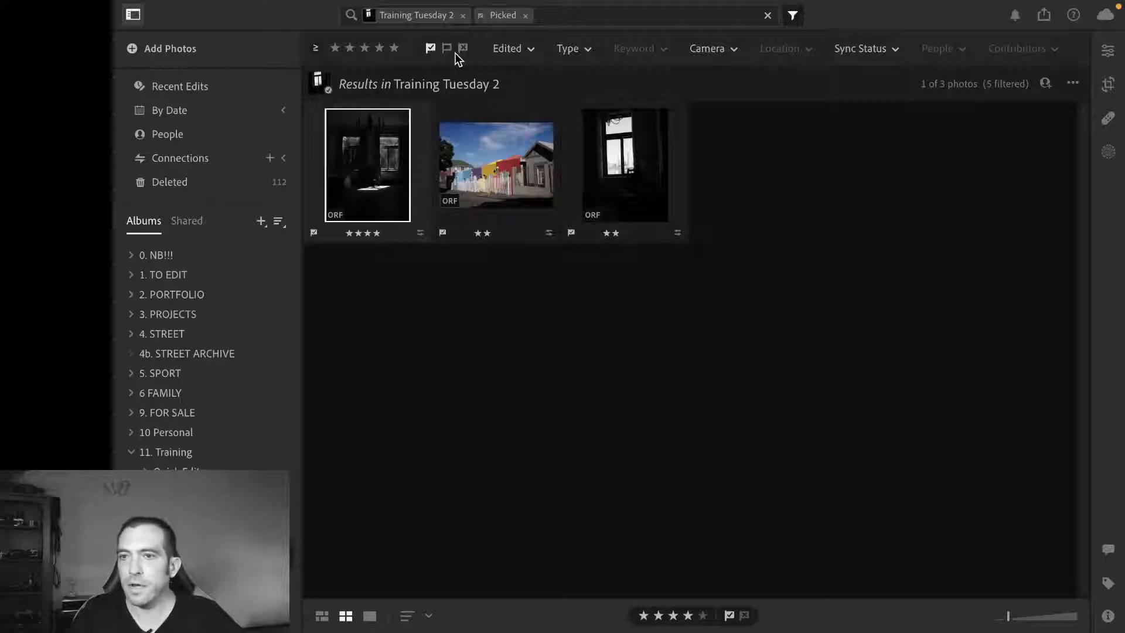
click(450, 53)
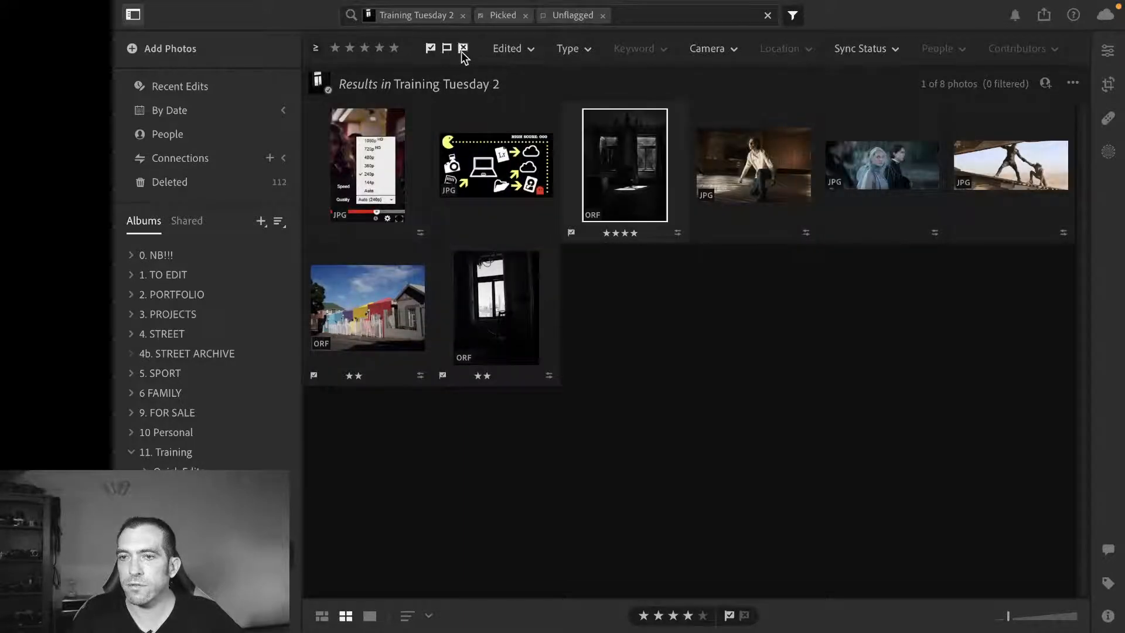
click(463, 52)
click(463, 51)
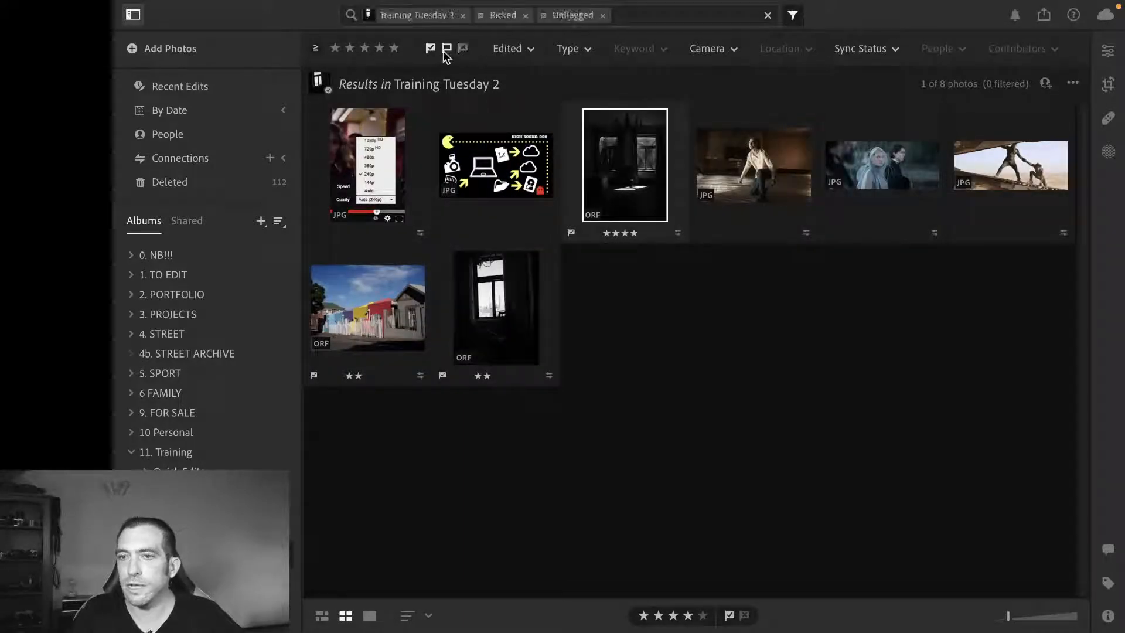
click(446, 50)
click(430, 50)
click(463, 49)
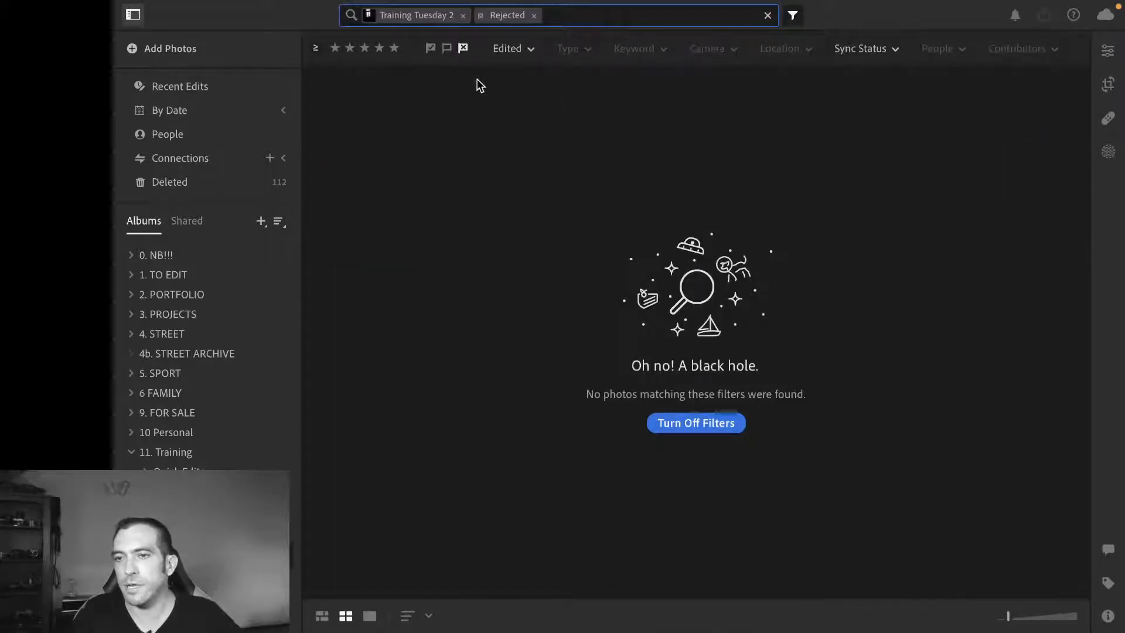
click(463, 49)
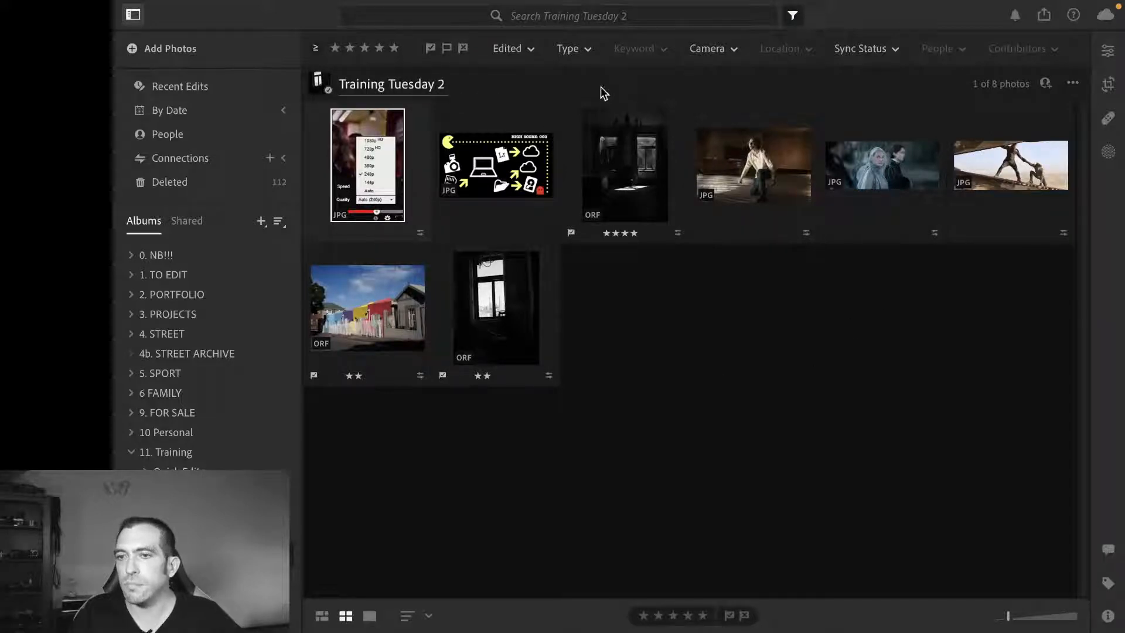
Filter the album by ratings of at least 2 stars and at most 2 stars, and clear the rating filter
click(350, 48)
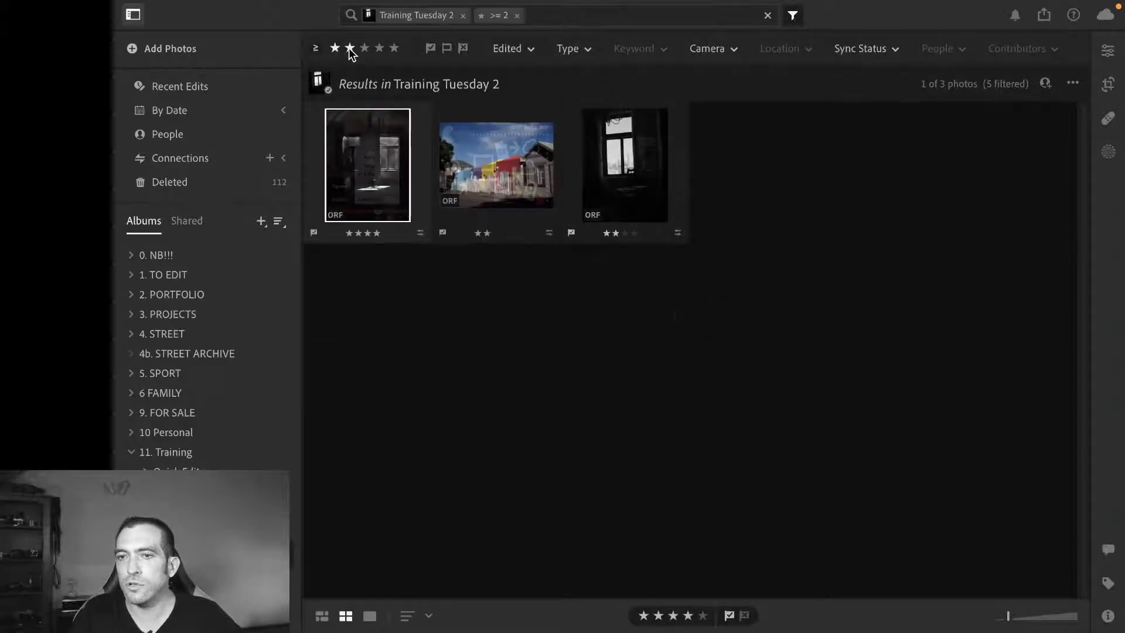
click(315, 49)
click(314, 49)
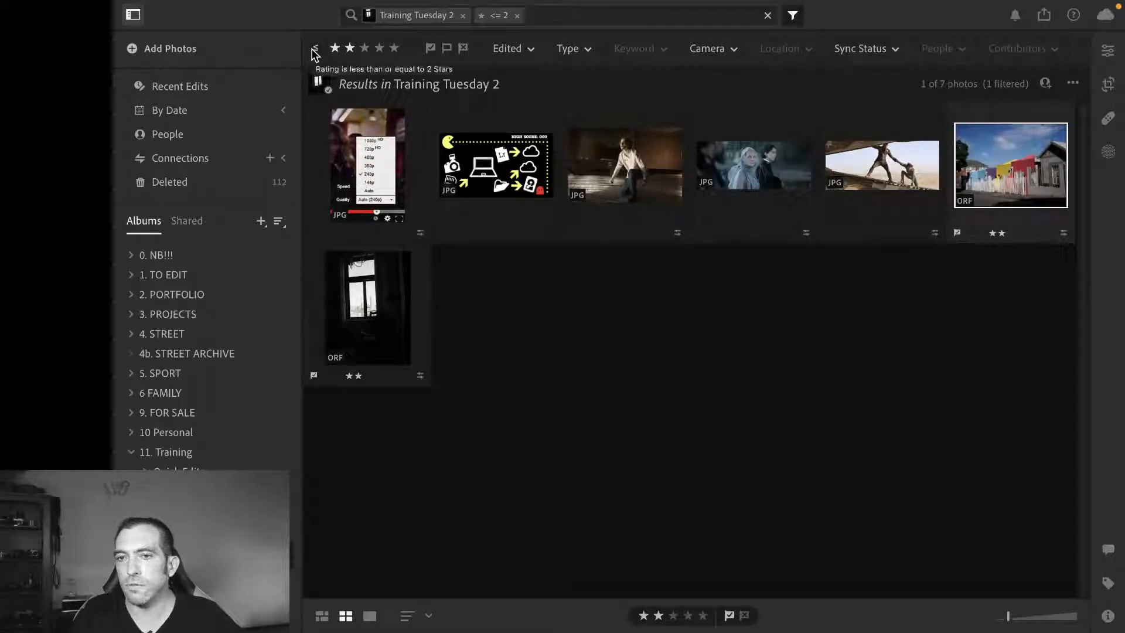
click(312, 52)
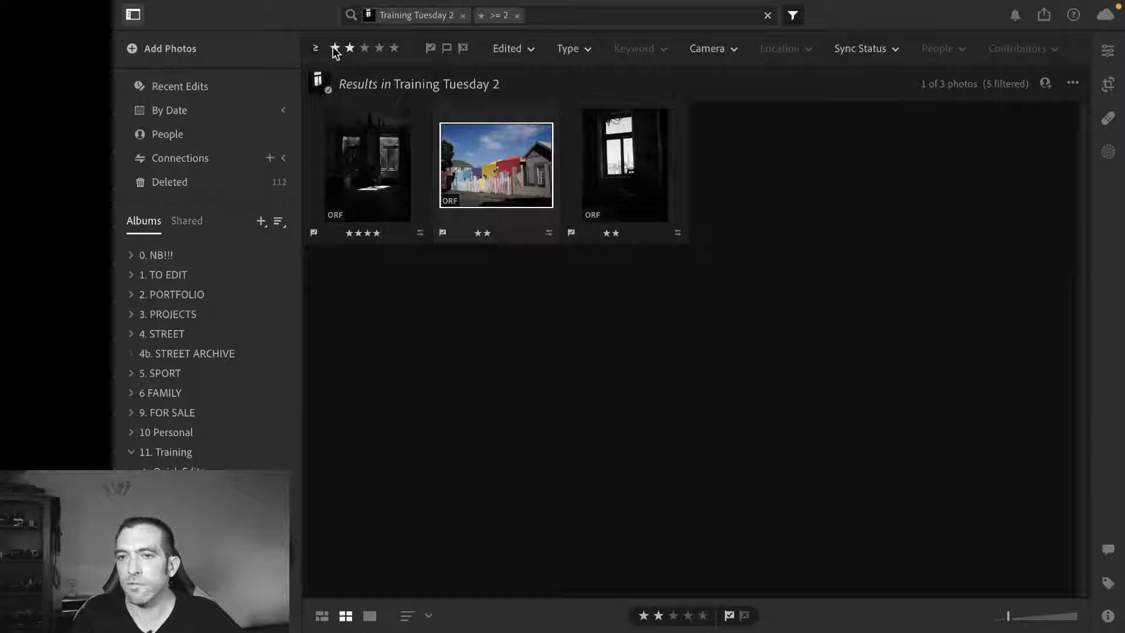
click(334, 49)
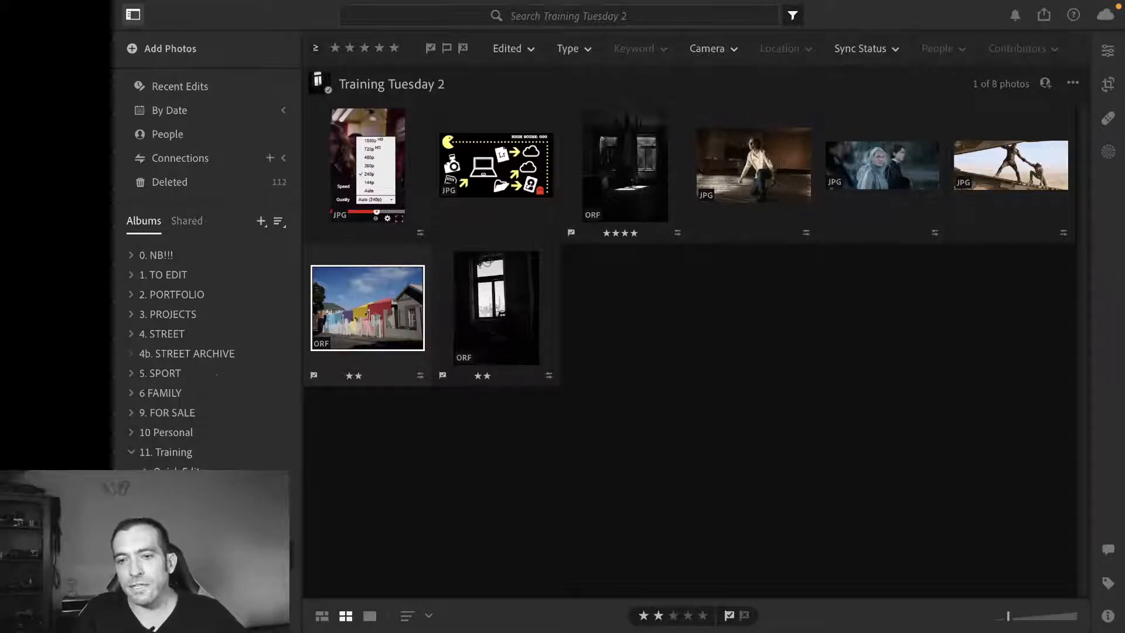
Expand the 4. STREET folder in the albums list
scroll(228, 334, down, 2)
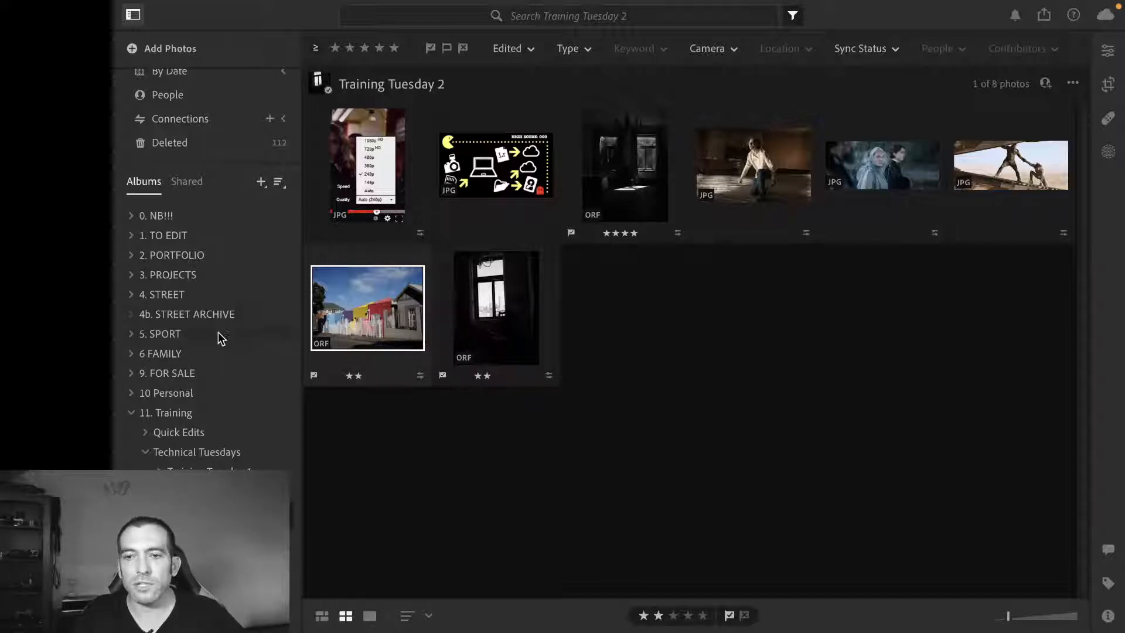
scroll(238, 277, down, 1)
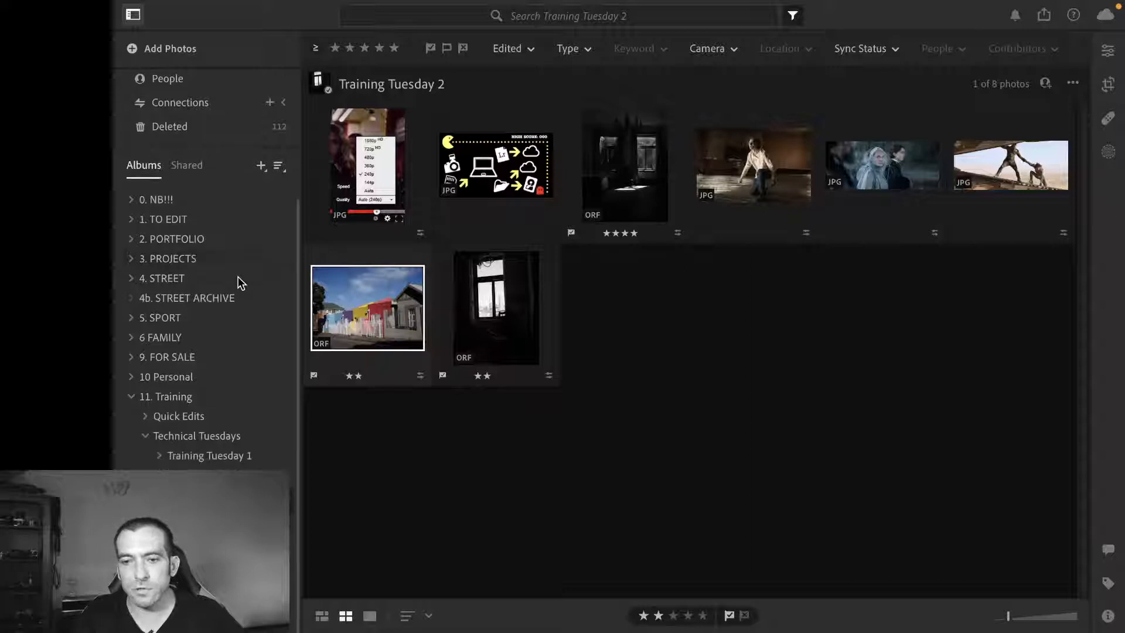
scroll(238, 276, up, 3)
scroll(238, 277, up, 1)
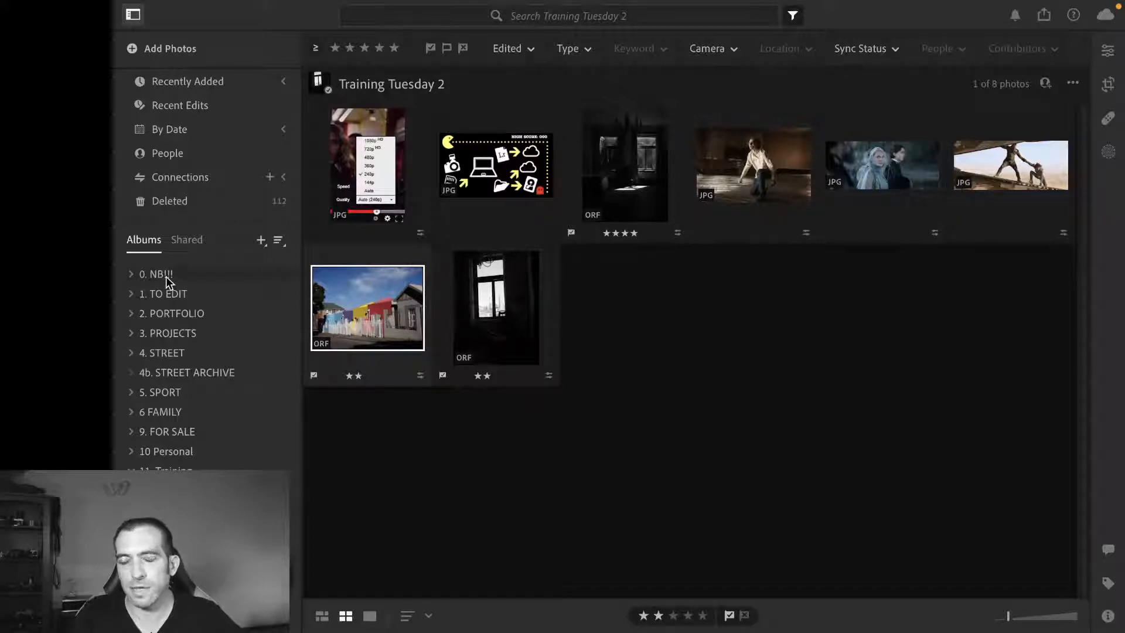
scroll(210, 329, up, 1)
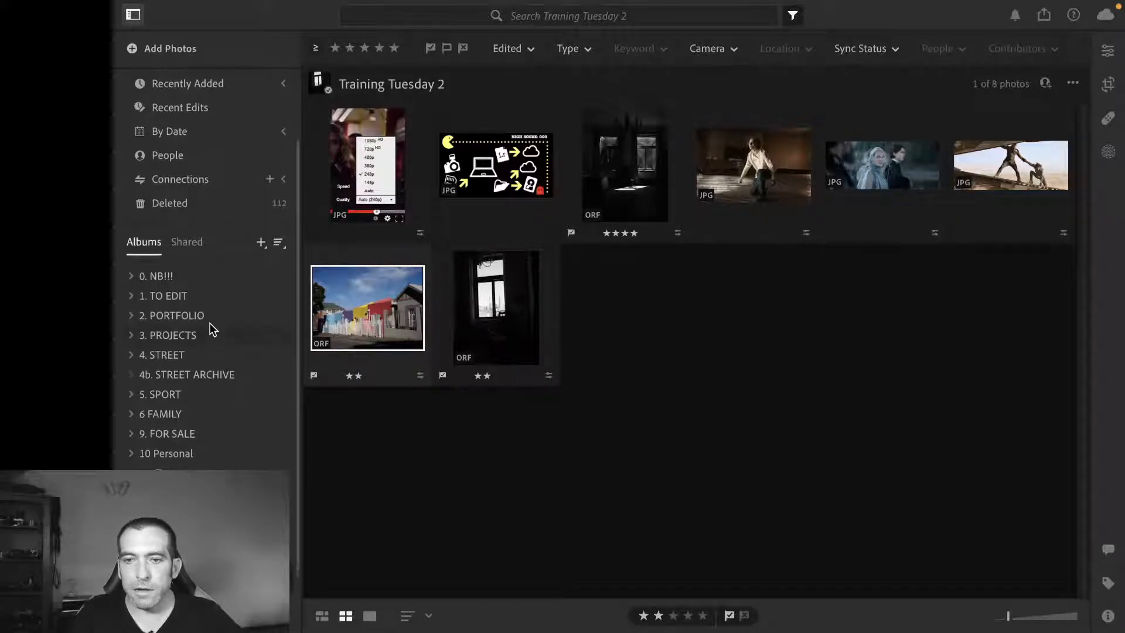
click(130, 360)
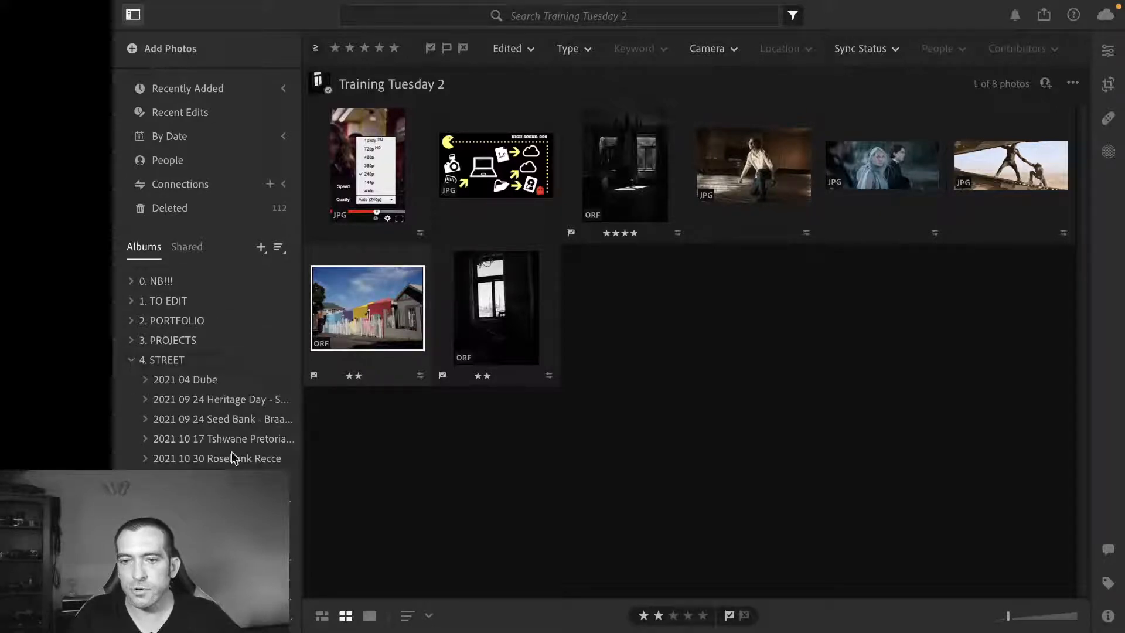
Expand the 2022 02 13 Troyeville folder within 4. STREET and open its Joburg Photowalkers album
scroll(233, 459, down, 2)
scroll(232, 453, down, 3)
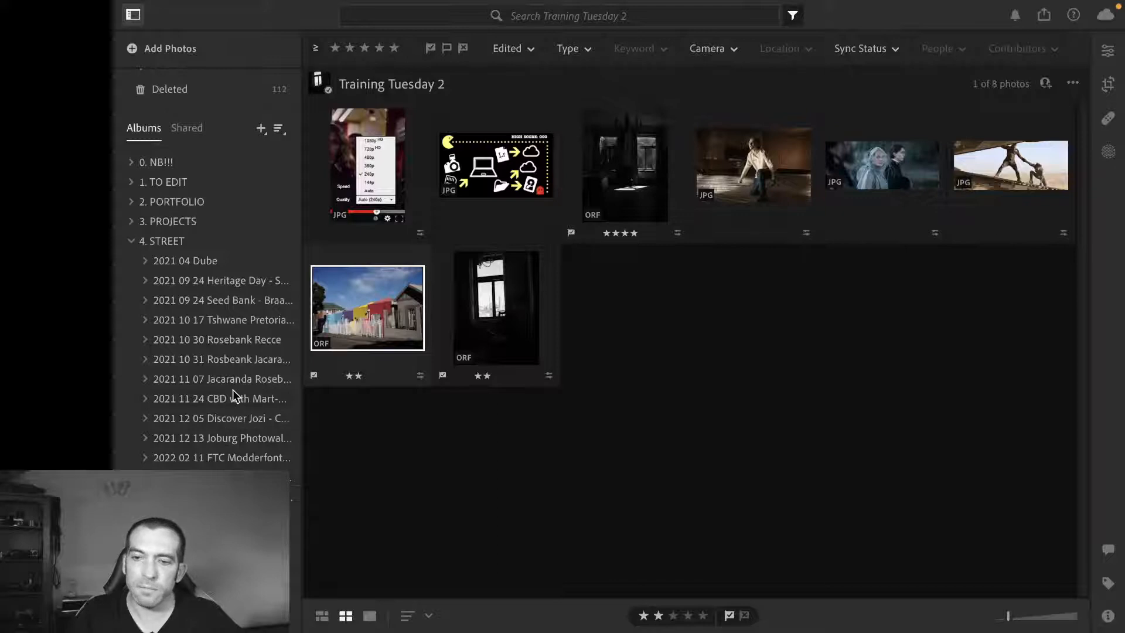
scroll(227, 436, down, 2)
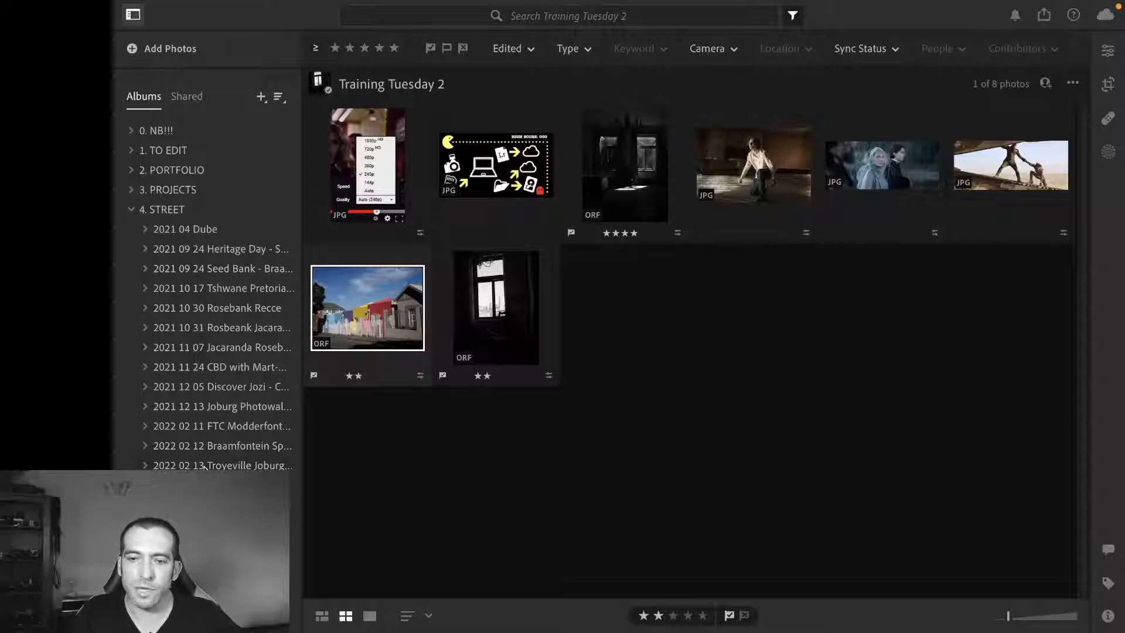
click(145, 466)
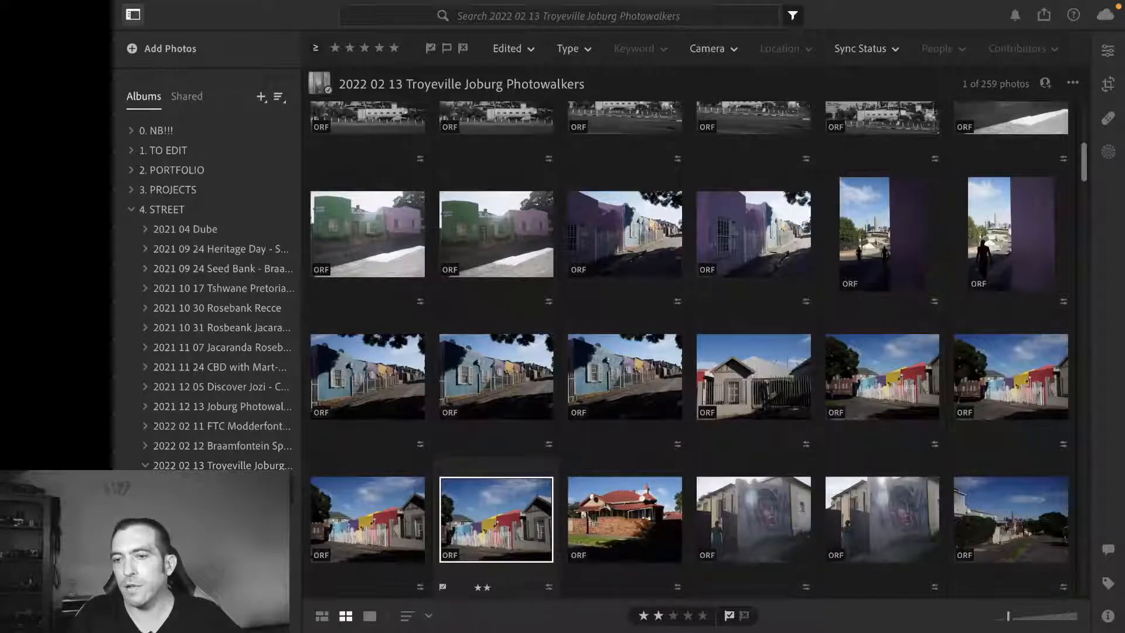
Look through the photos in the 2022 02 13 Troyeville Joburg Photowalkers album from beginning to end
scroll(544, 350, down, 10)
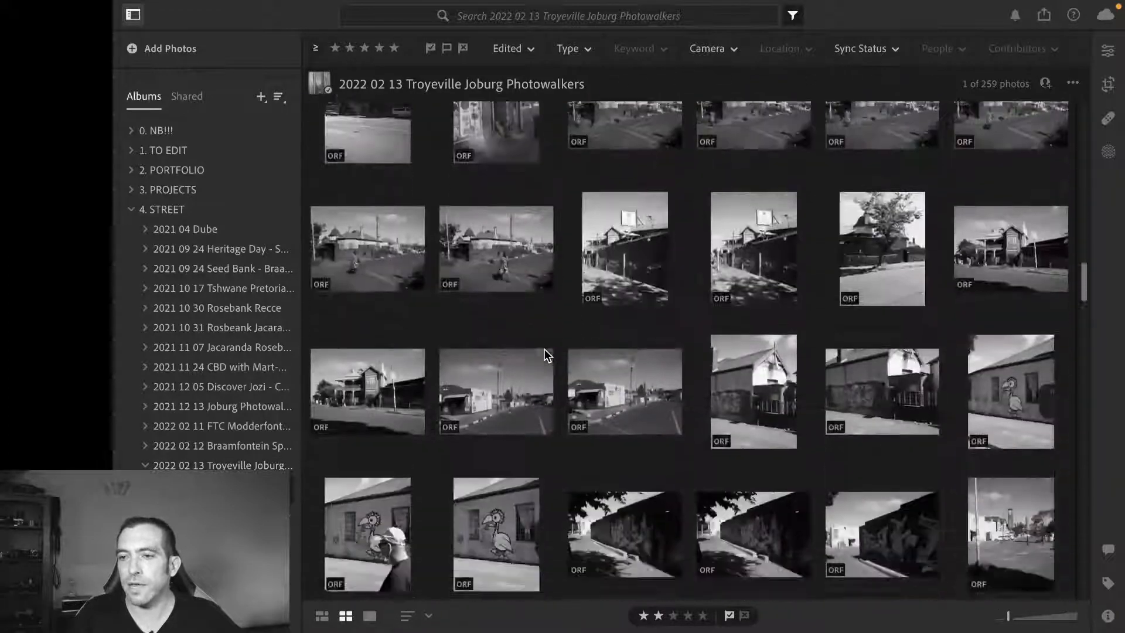
scroll(544, 349, up, 15)
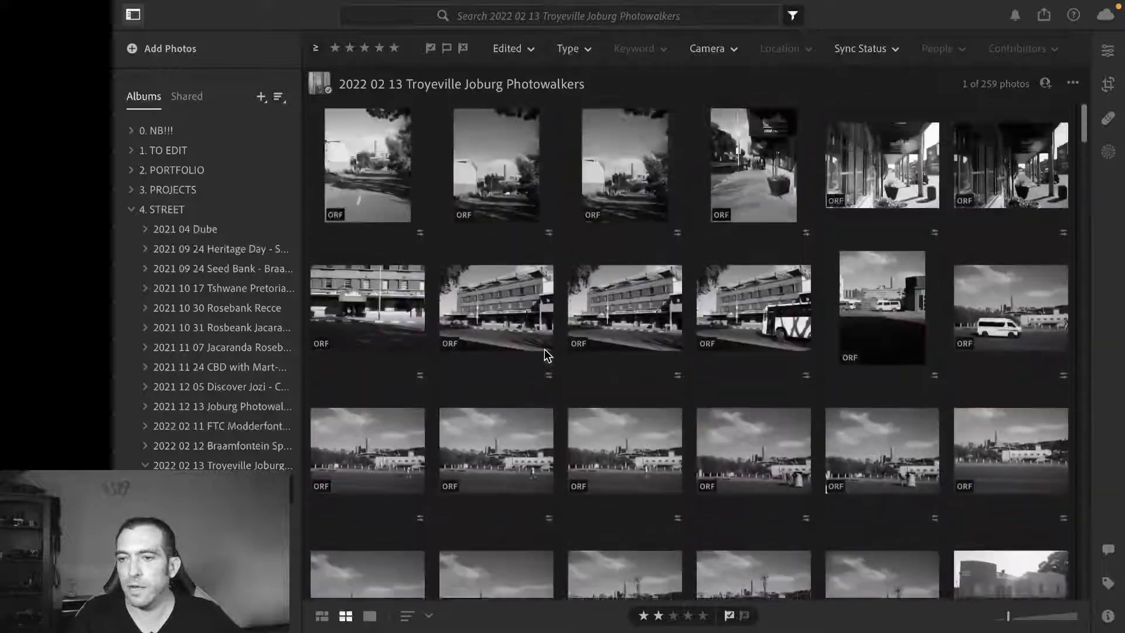
scroll(544, 353, down, 15)
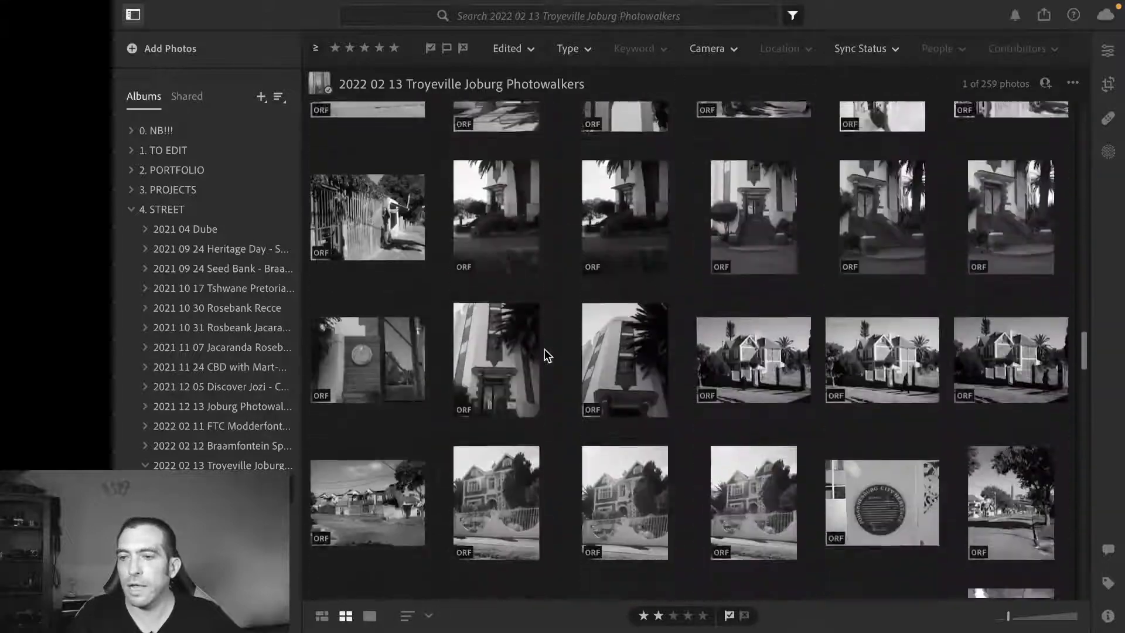
scroll(544, 355, down, 15)
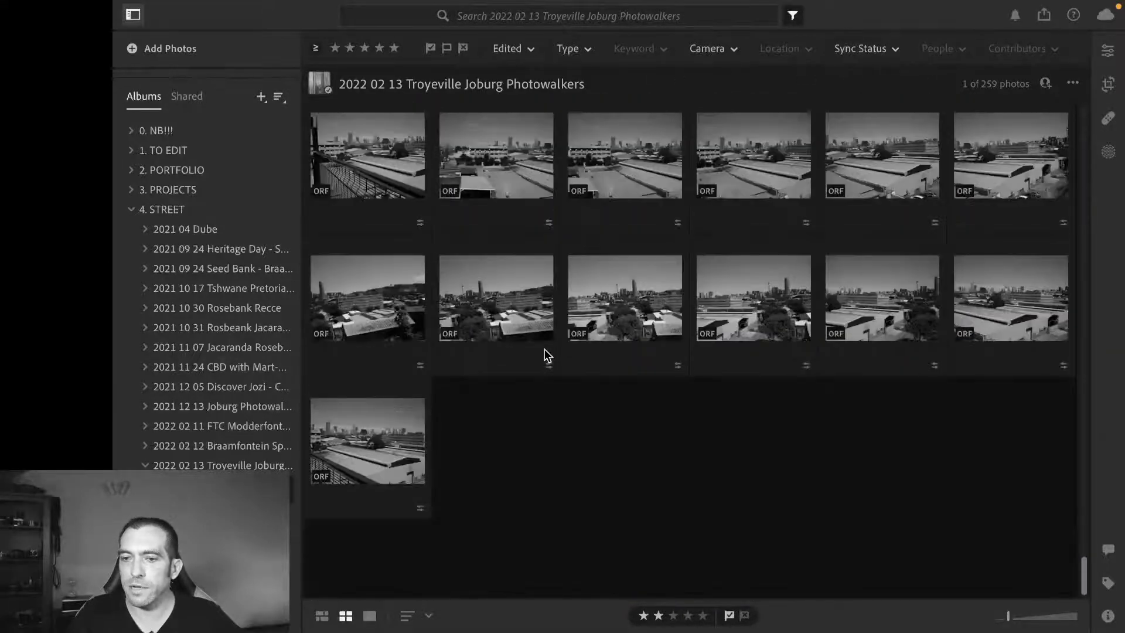
scroll(544, 350, up, 10)
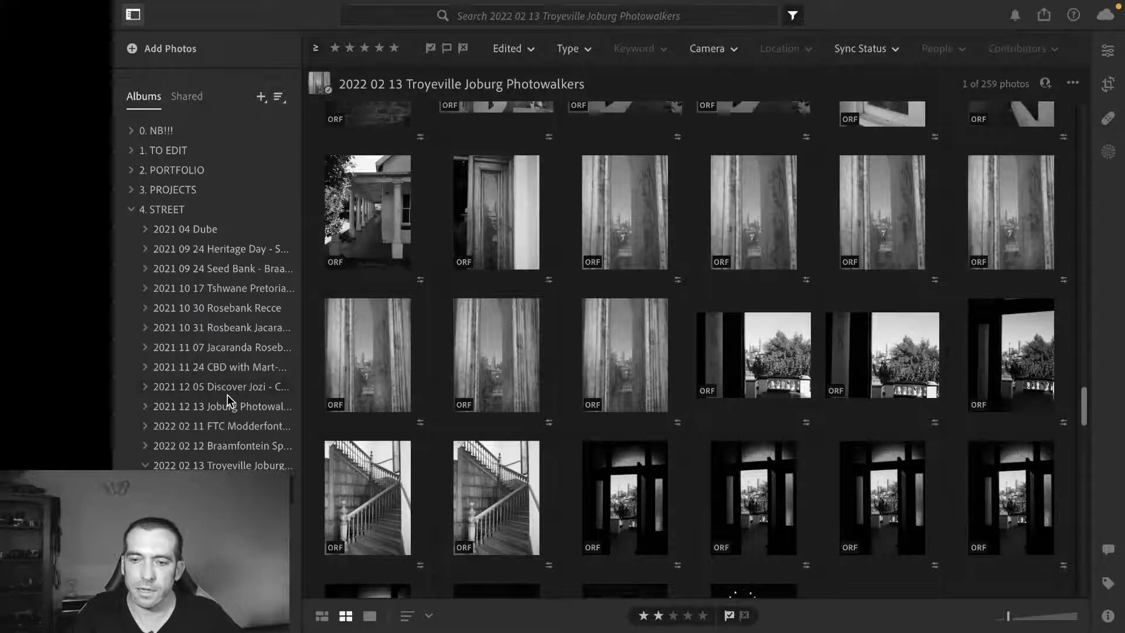
scroll(227, 395, down, 1)
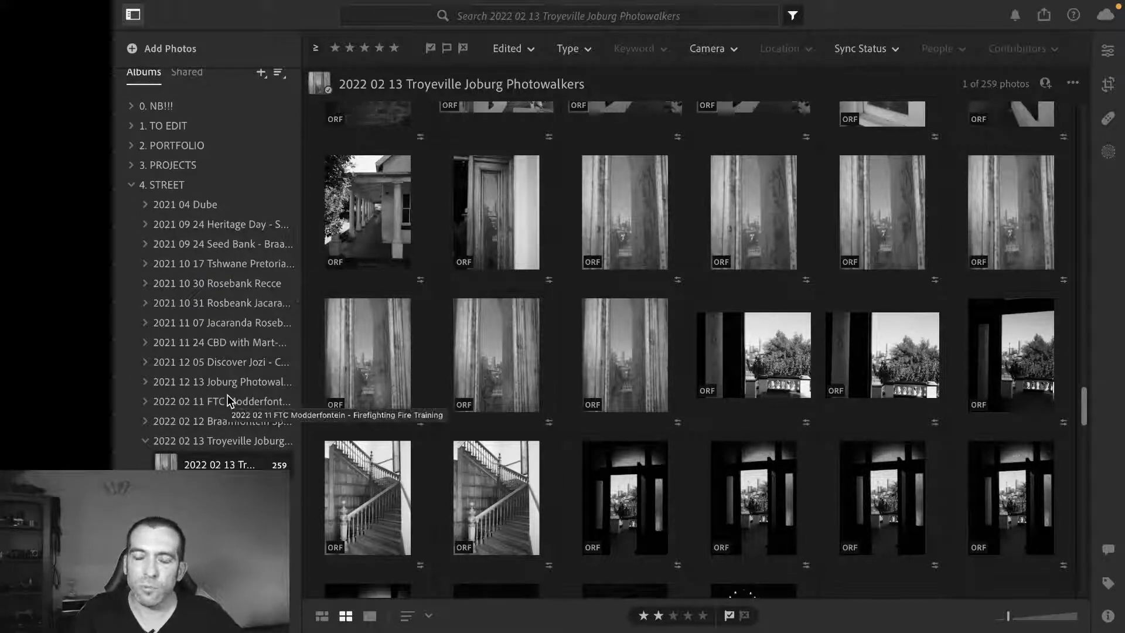
scroll(227, 395, up, 1)
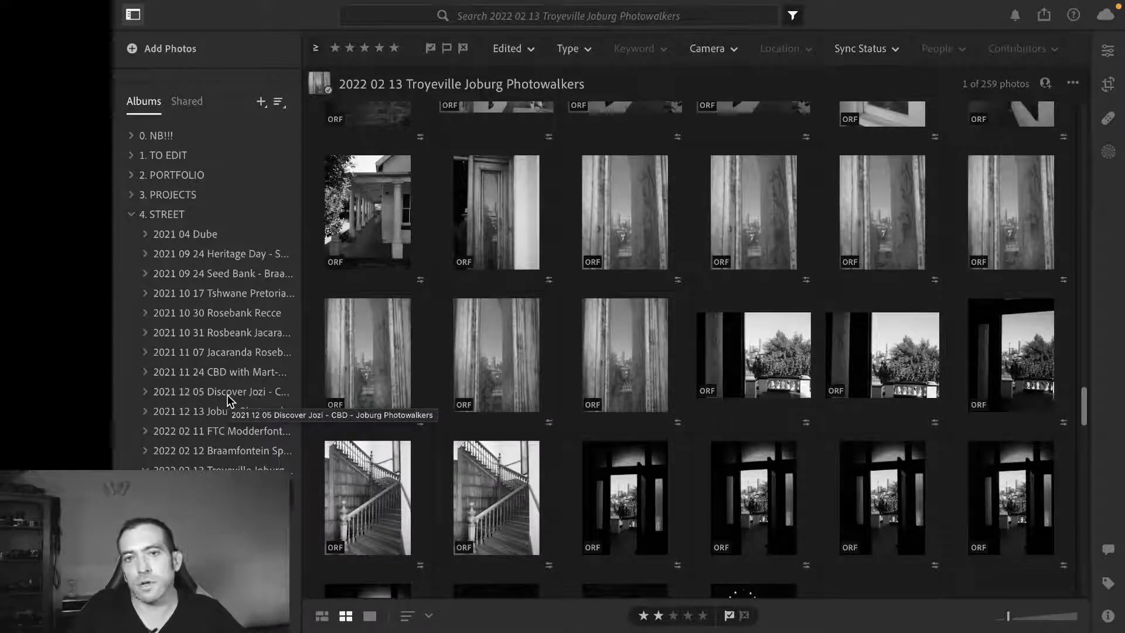
scroll(228, 402, down, 1)
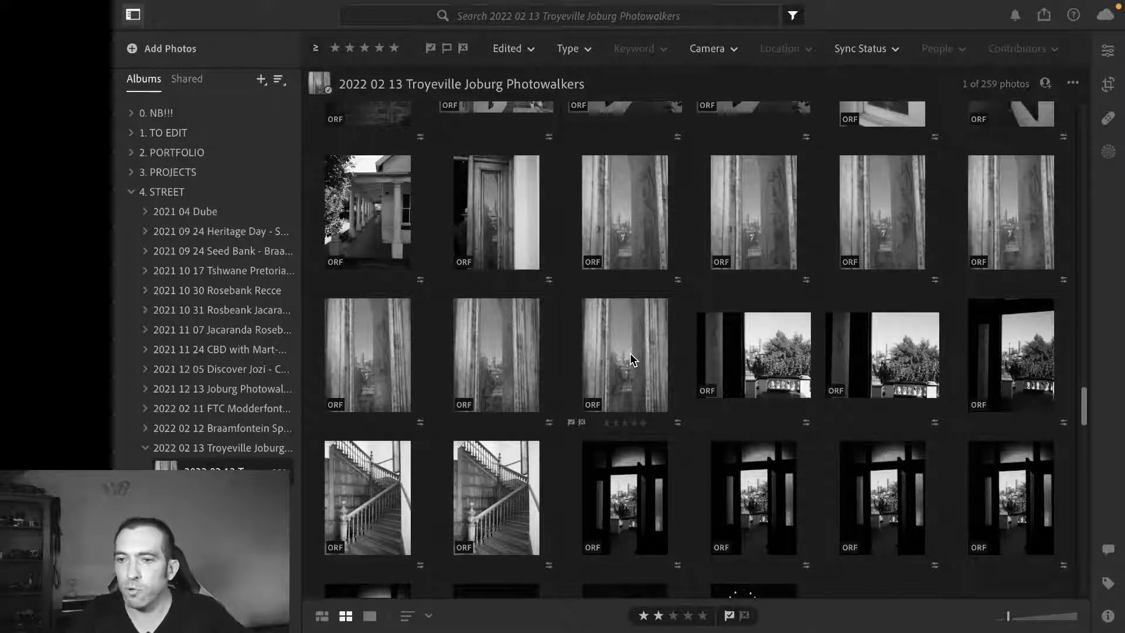
mouse_move(631, 354)
mouse_down()
mouse_move(297, 157)
mouse_move(248, 143)
mouse_move(665, 370)
mouse_move(630, 344)
mouse_move(602, 341)
mouse_up()
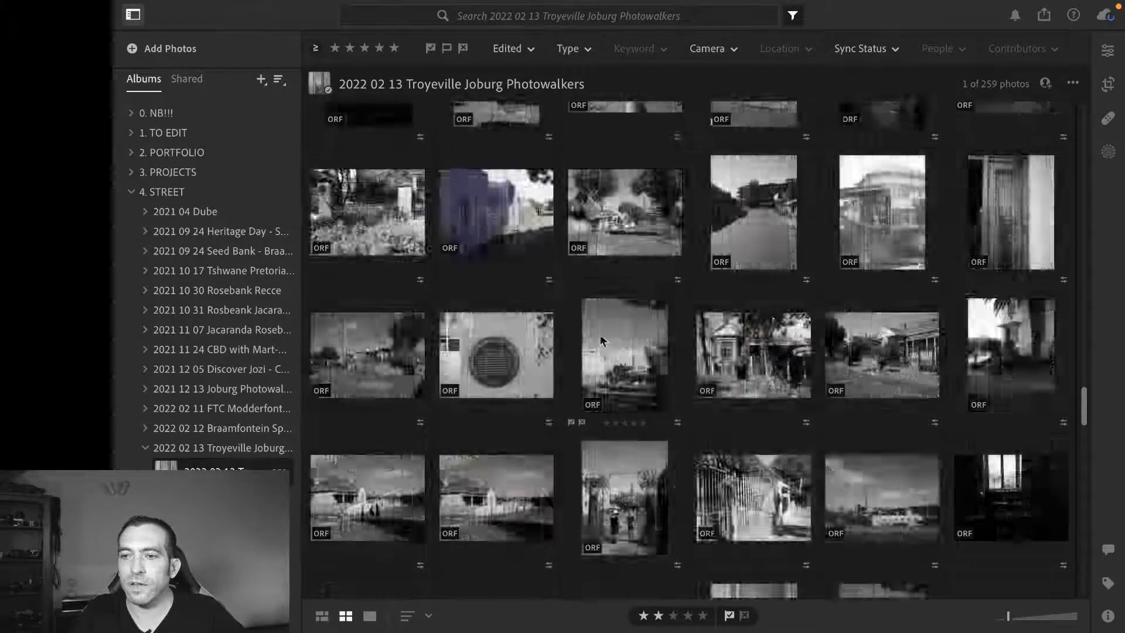
scroll(597, 297, up, 10)
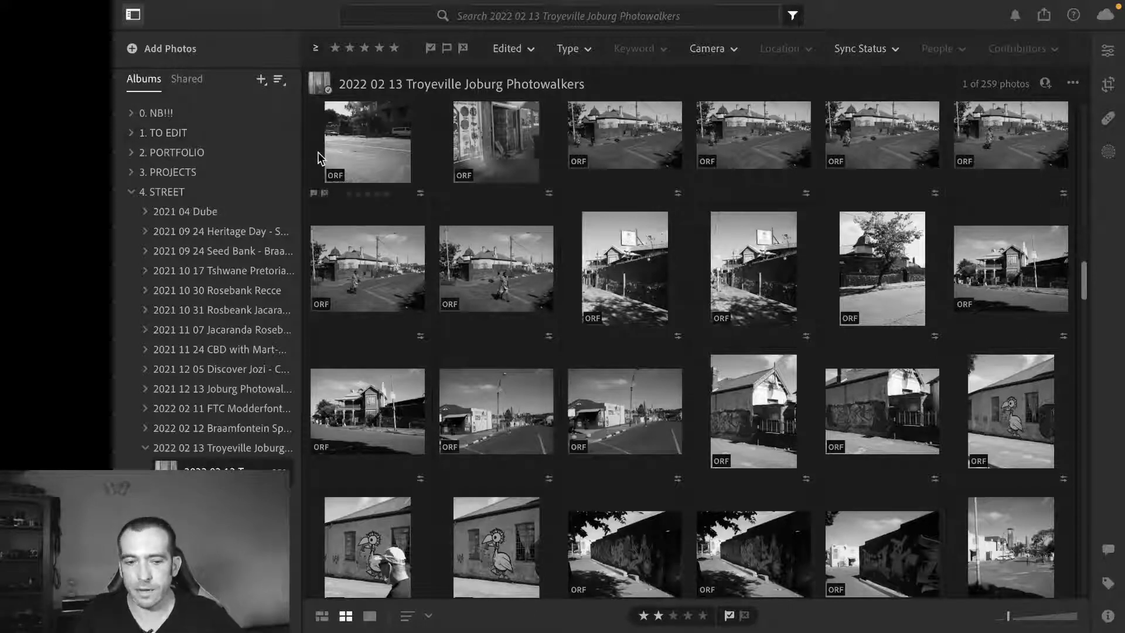
scroll(412, 229, down, 2)
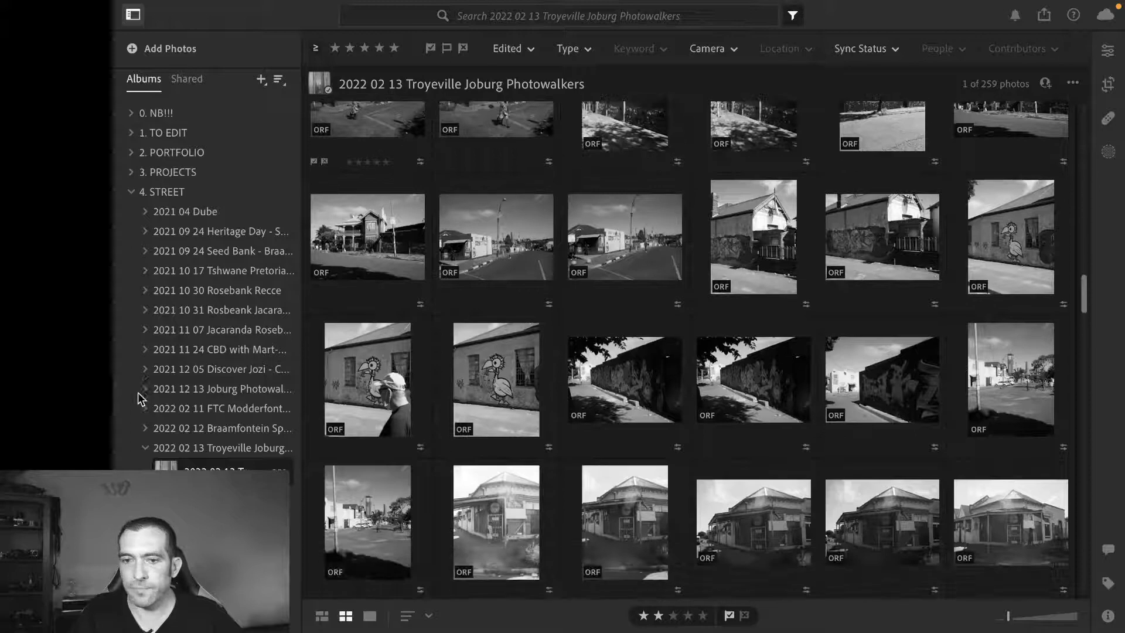
Collapse the 2022 02 13 Troyeville folder, and close and reopen the 4. STREET folder
click(145, 447)
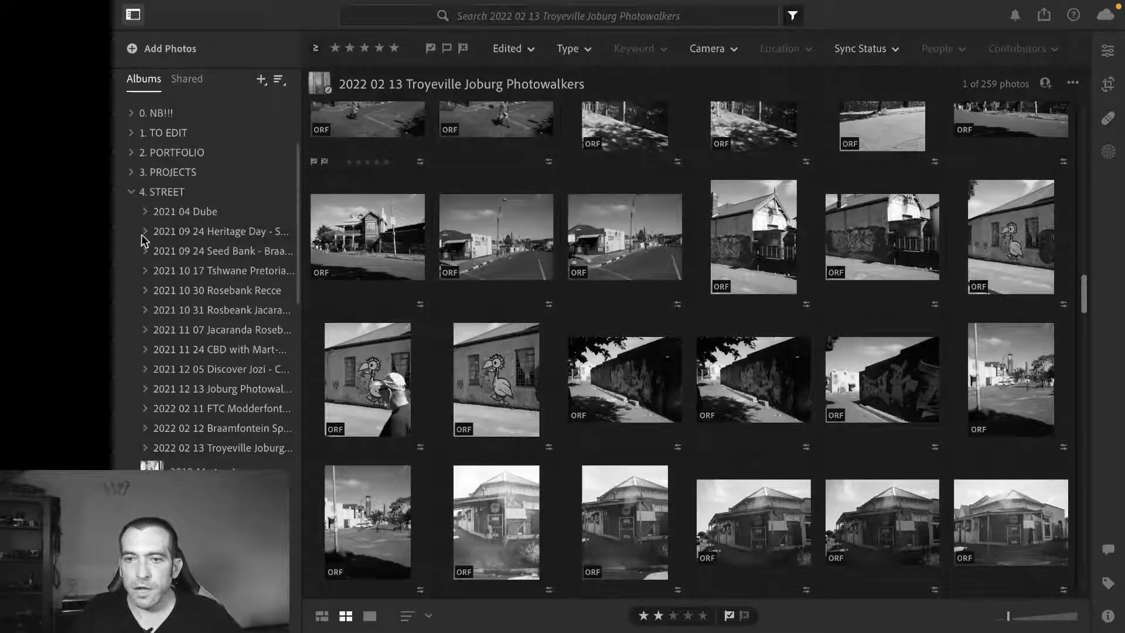
click(132, 192)
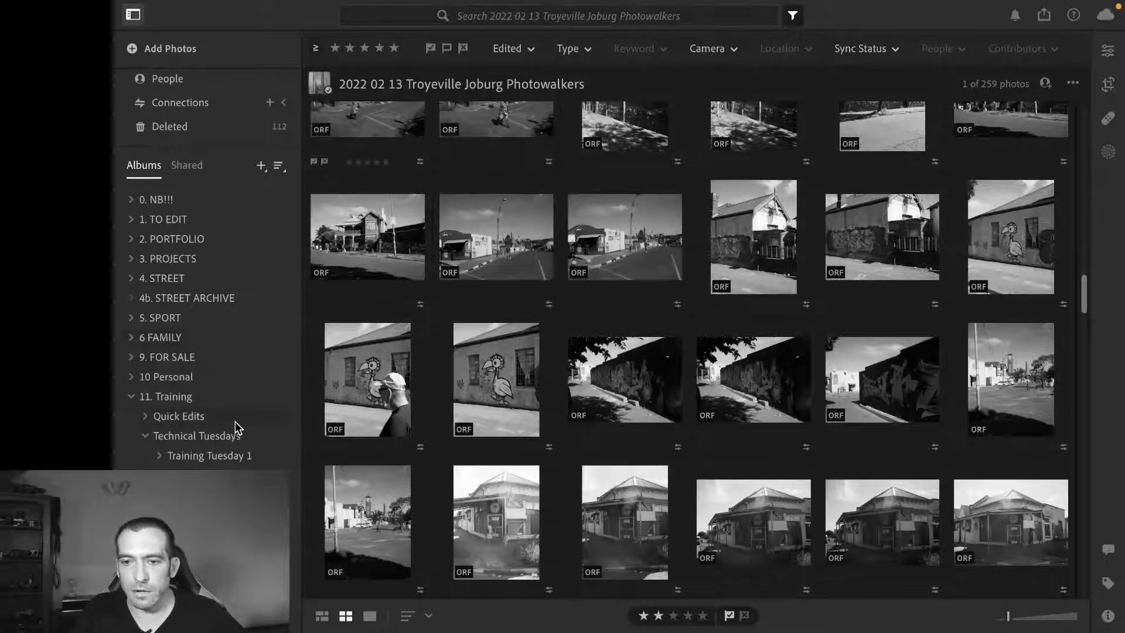
click(132, 279)
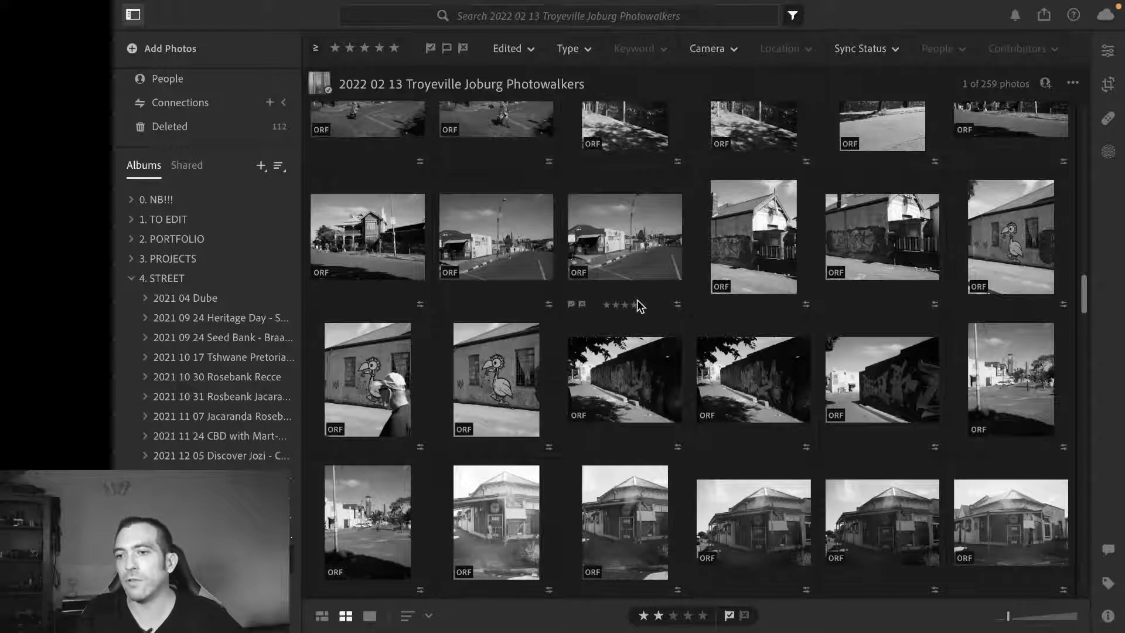
scroll(638, 300, up, 10)
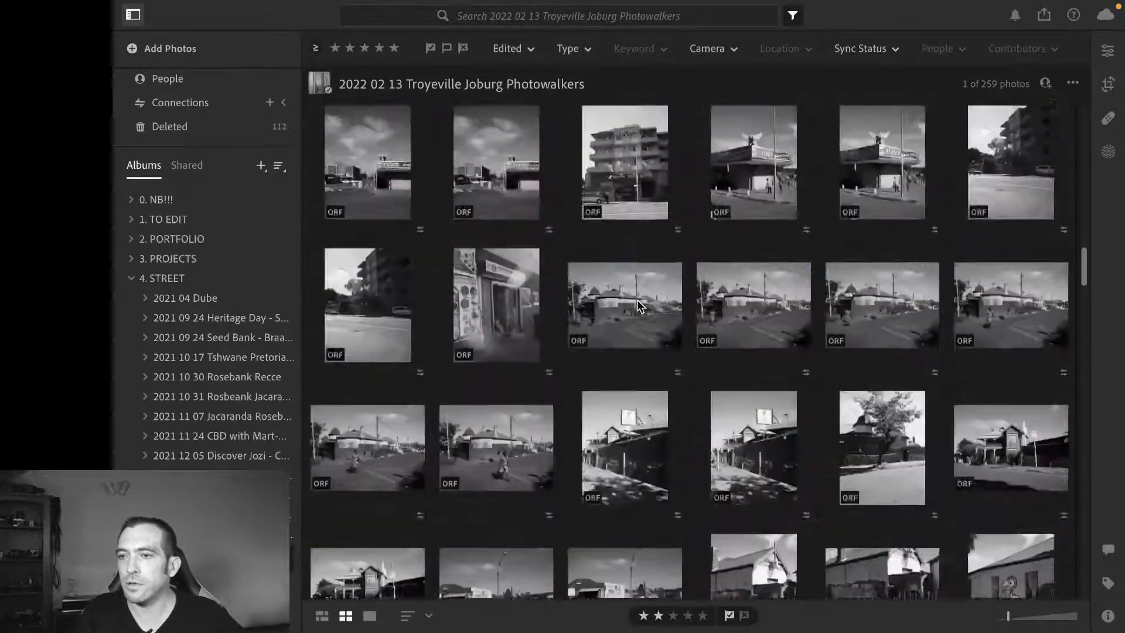
Shrink the Troyeville album's thumbnails to the smallest size, and preview the Photo Grid layout before returning to the square grid
scroll(637, 301, down, 20)
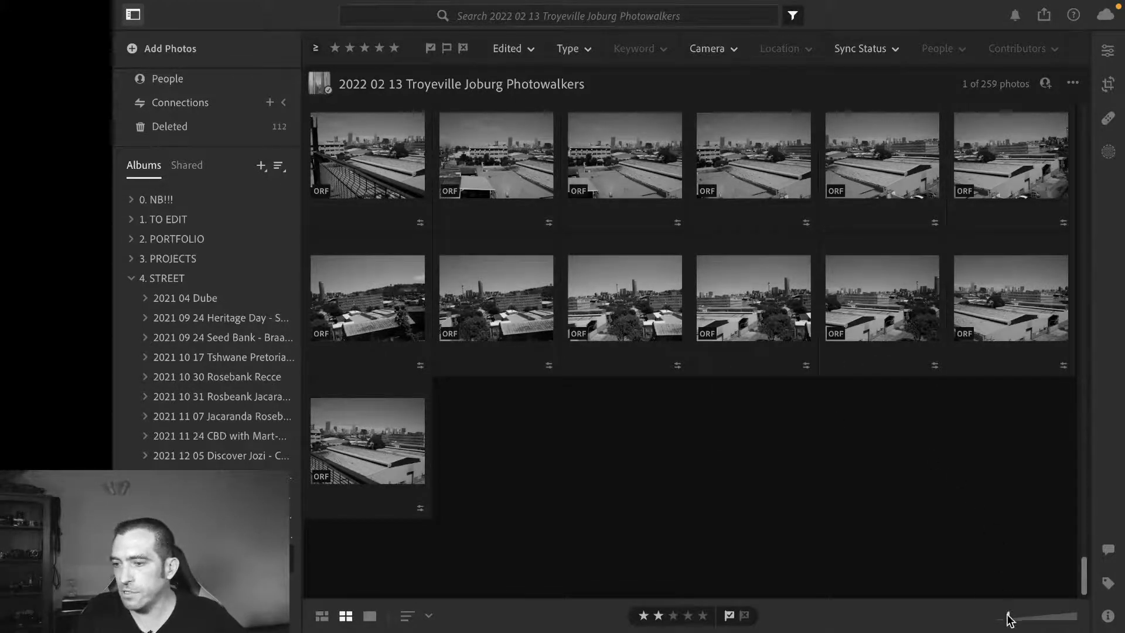
drag(1008, 615, 995, 615)
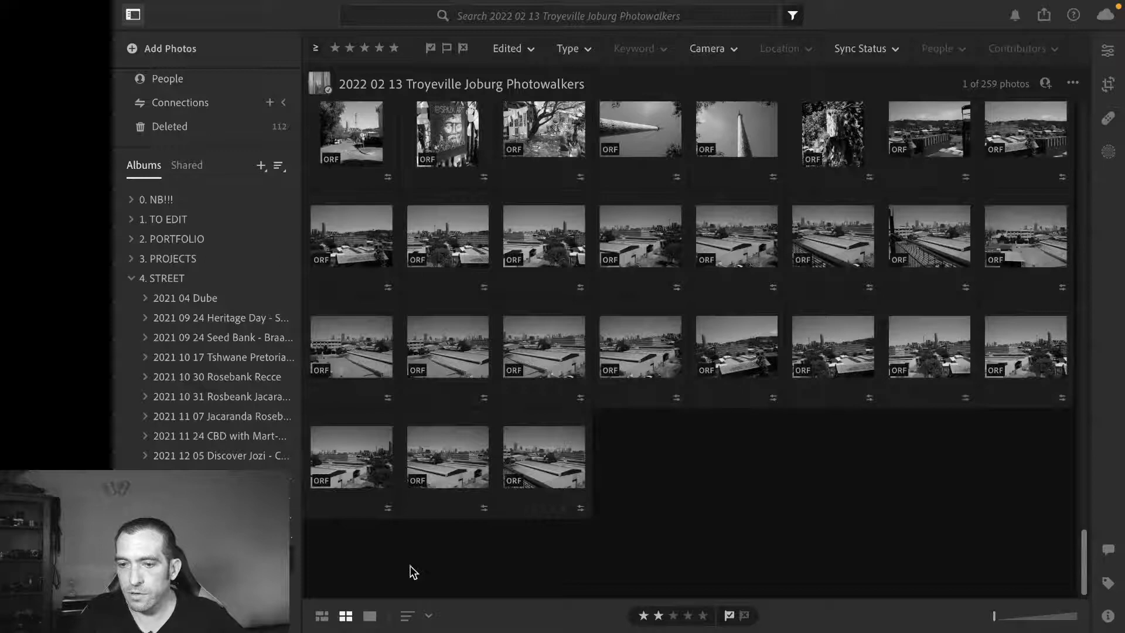
click(321, 616)
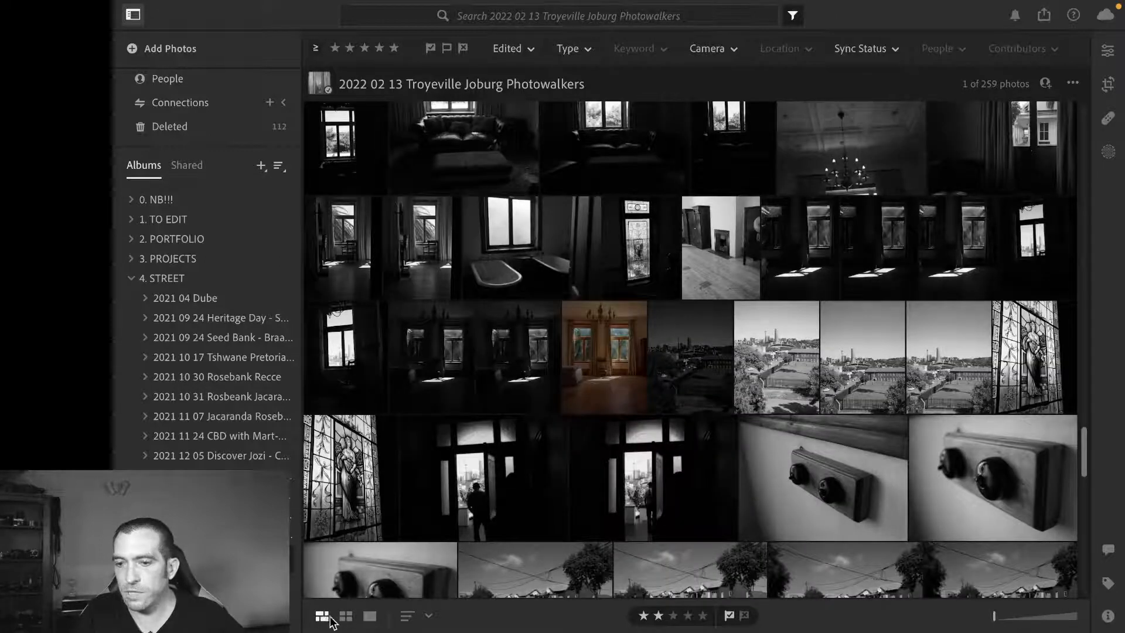
click(345, 616)
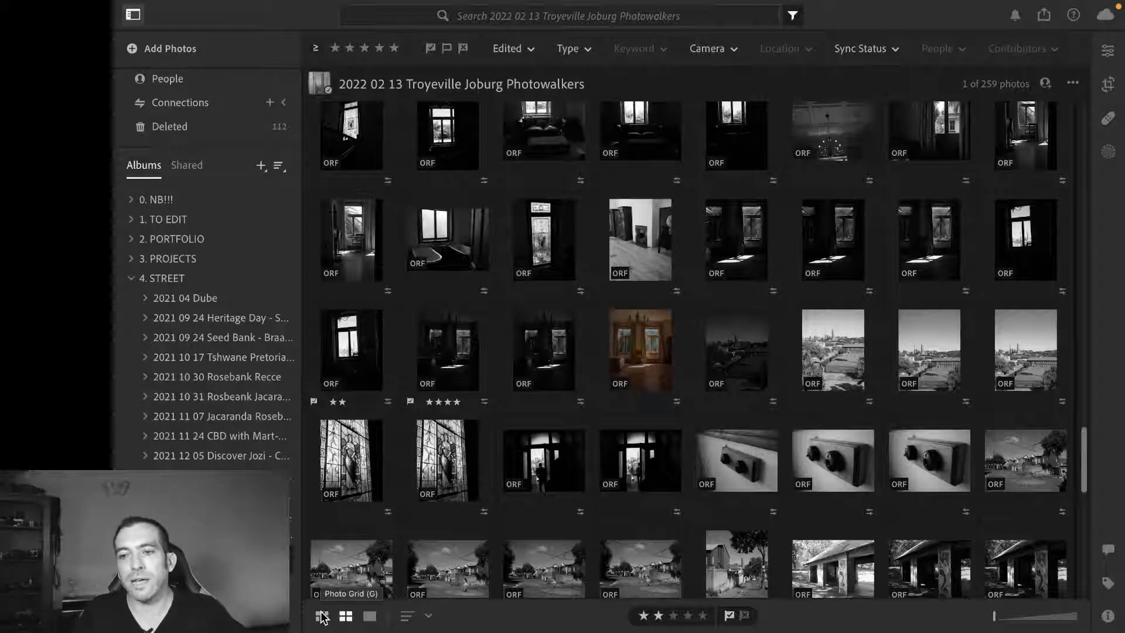
View the actions available for the orange-toned interior photo, including Duplicate 1 Photo, and dismiss them without applying any
right_click(623, 366)
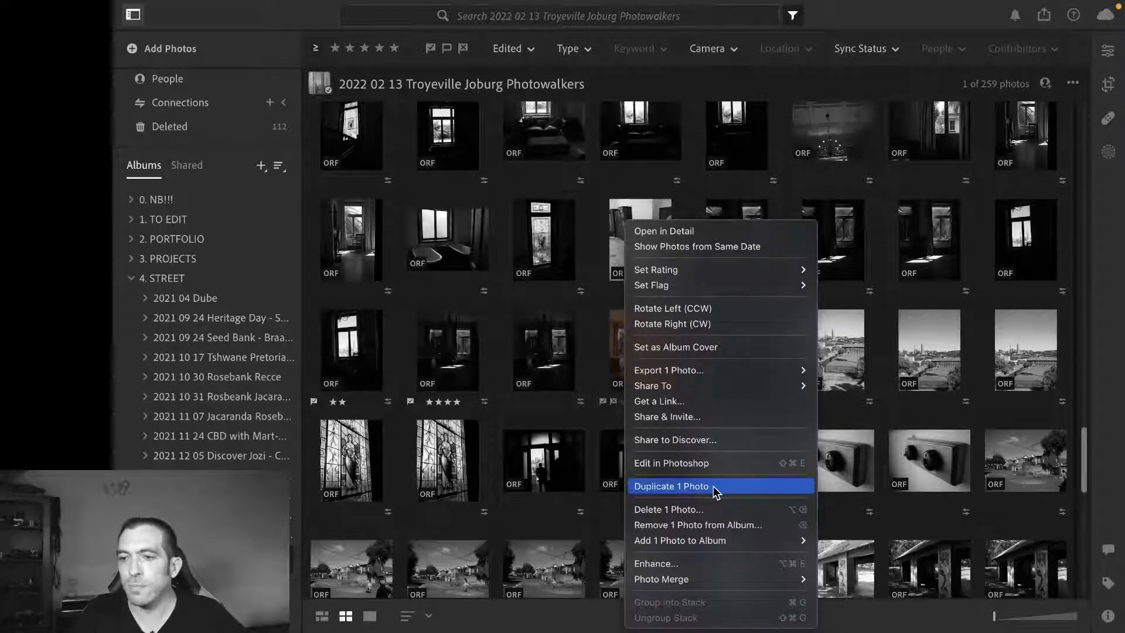
click(608, 357)
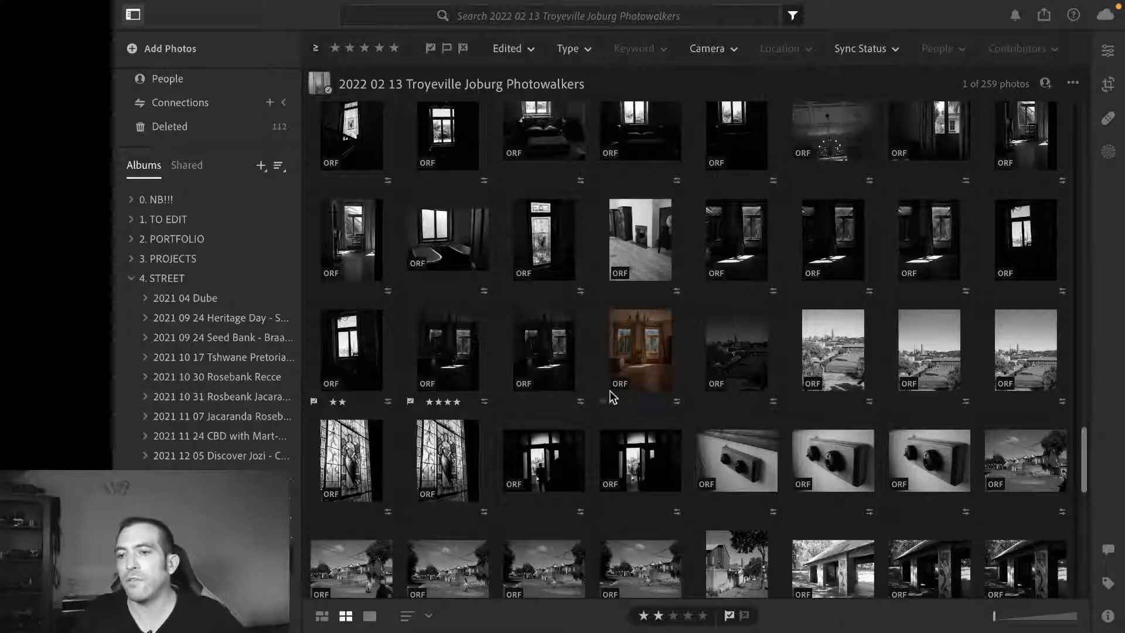
click(202, 414)
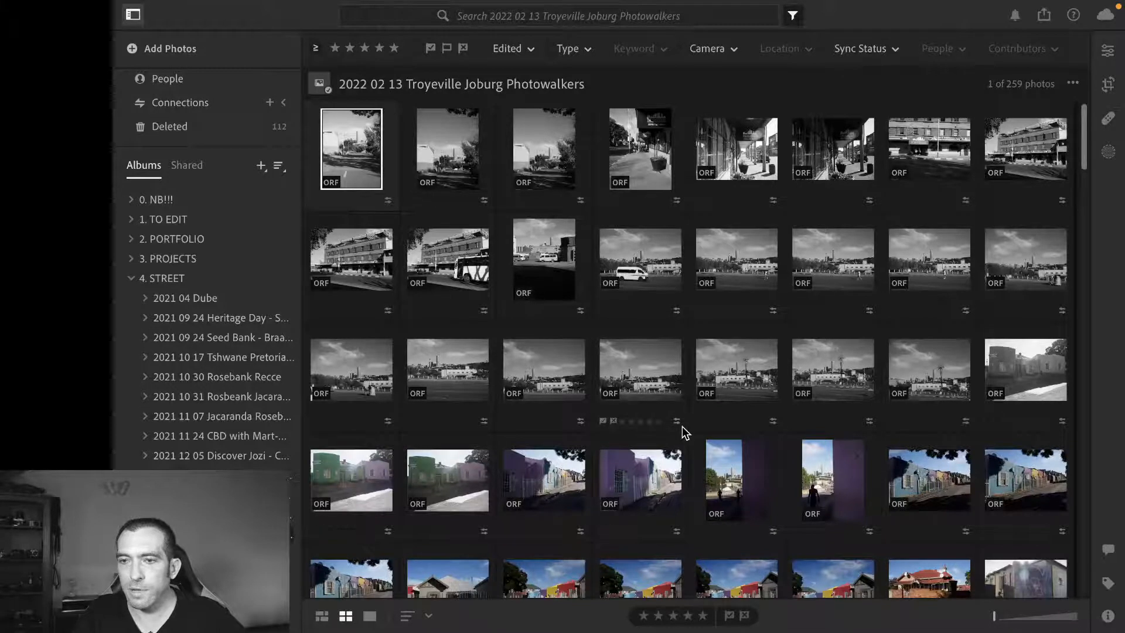
Switch the 2022 02 13 Troyeville Joburg Photowalkers album to the Photo Grid layout and hide the albums sidebar
scroll(681, 431, down, 3)
scroll(682, 427, down, 4)
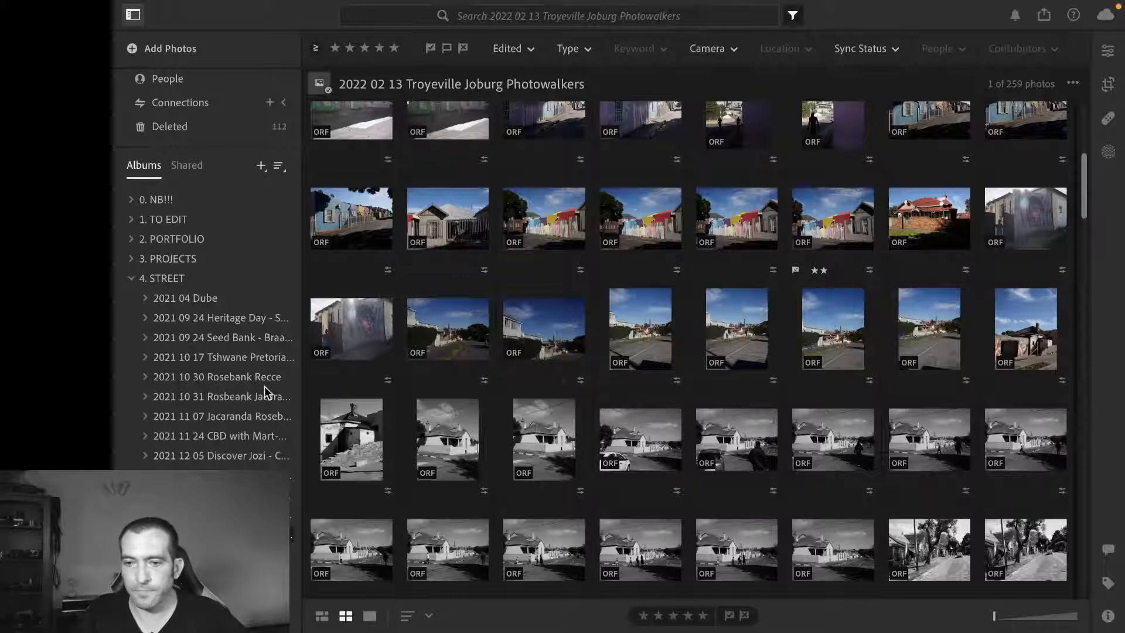
scroll(229, 409, down, 1)
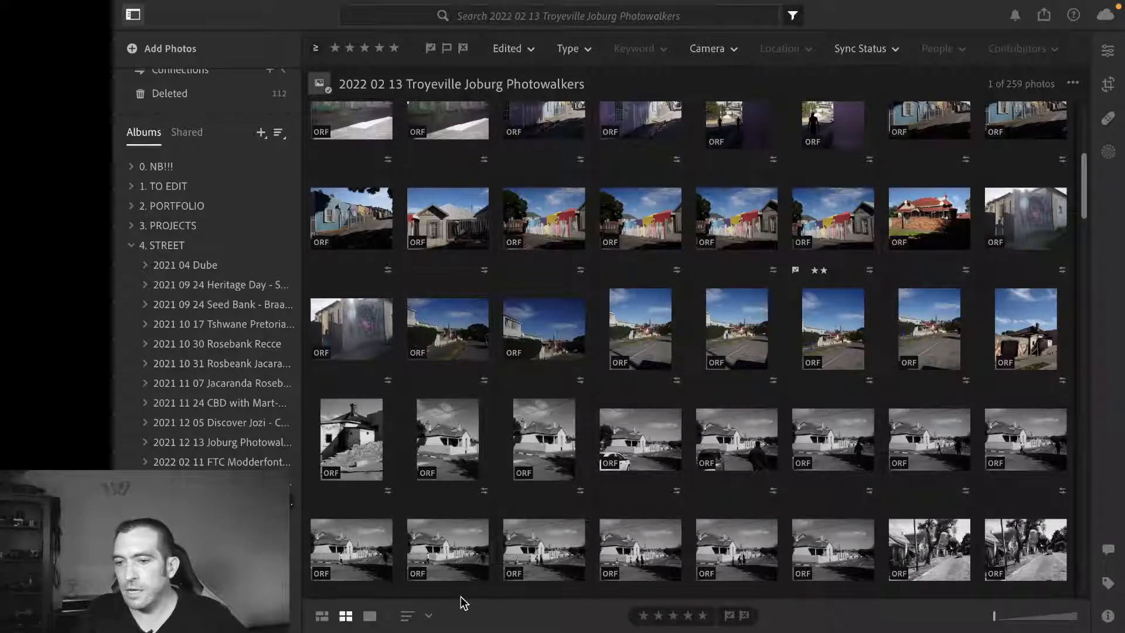
click(321, 616)
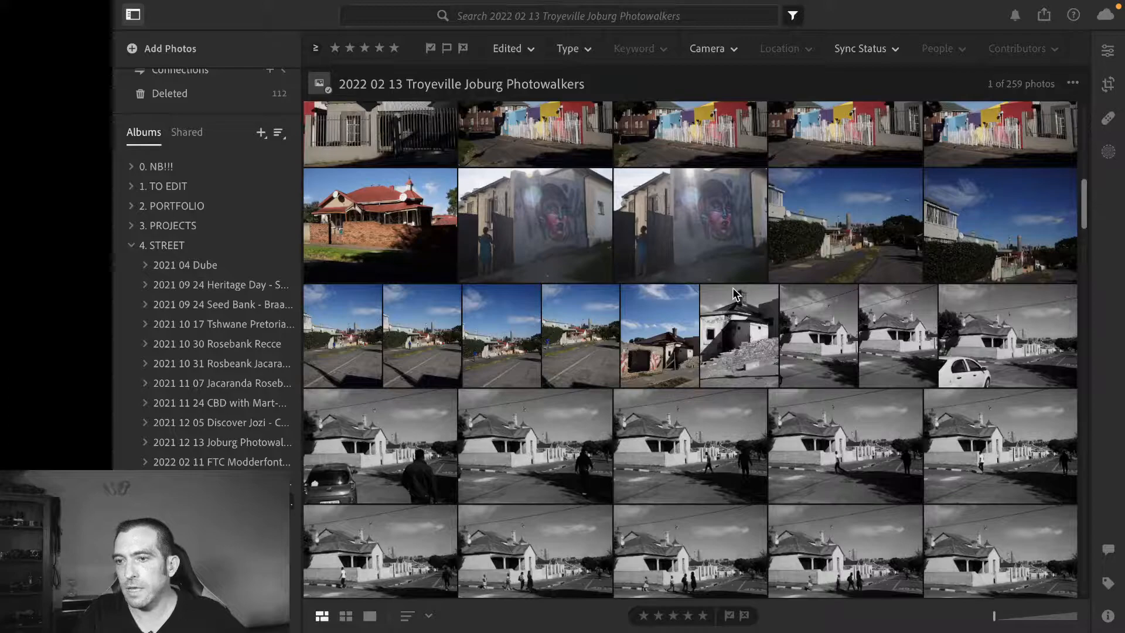
scroll(738, 292, up, 5)
scroll(736, 291, up, 3)
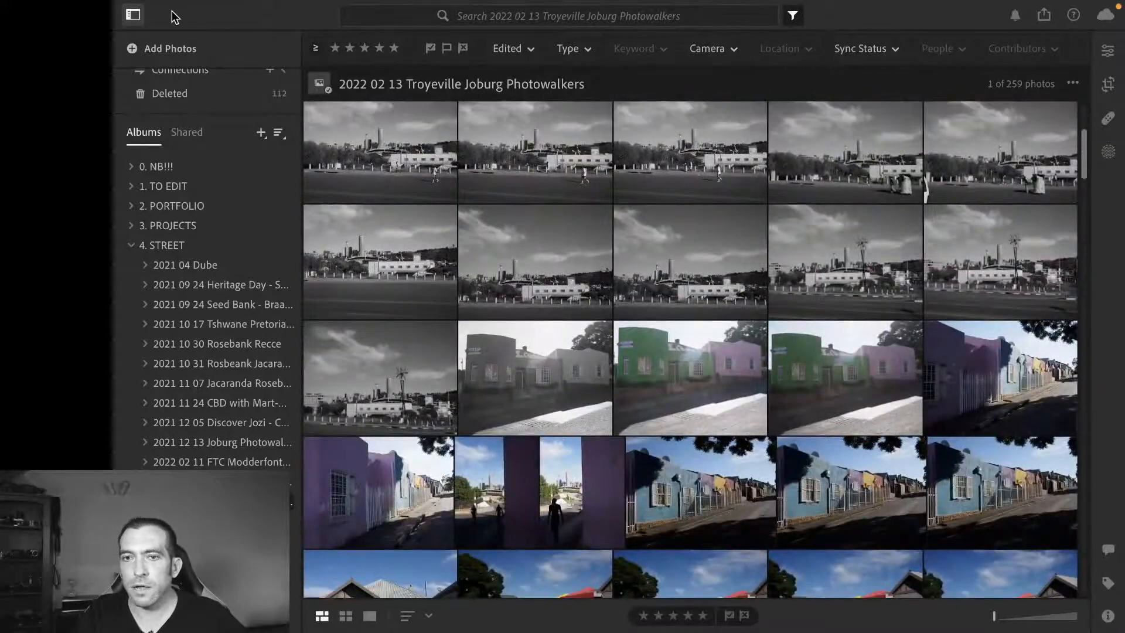
click(134, 15)
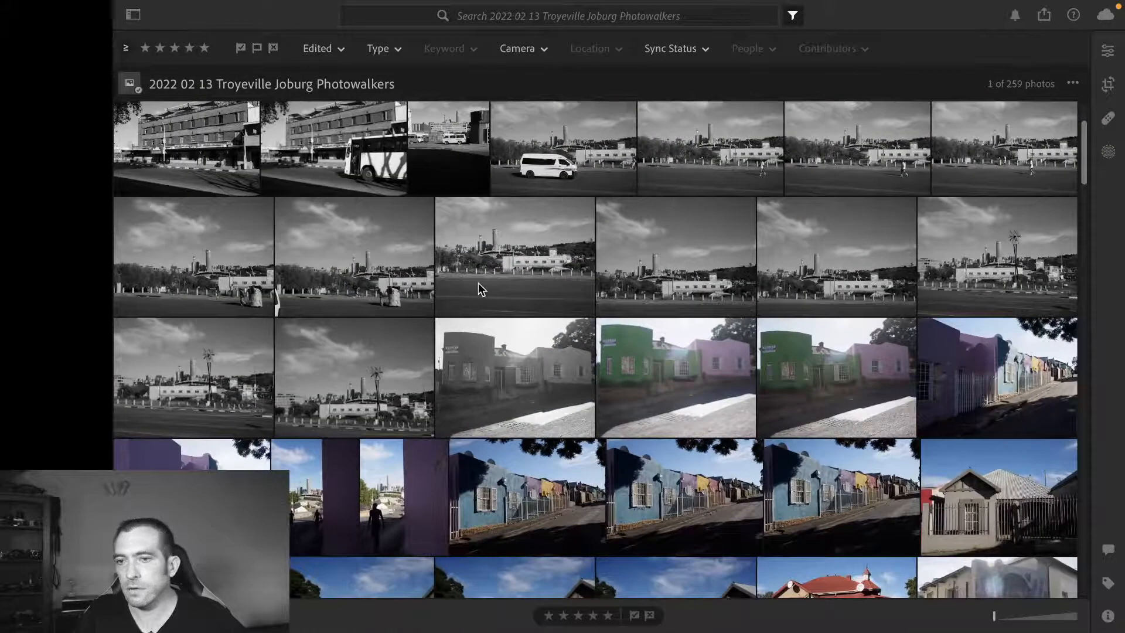
Look back and forth through the Troyeville album's photos in the Photo Grid at the smallest thumbnail size
scroll(479, 287, down, 3)
scroll(479, 282, down, 10)
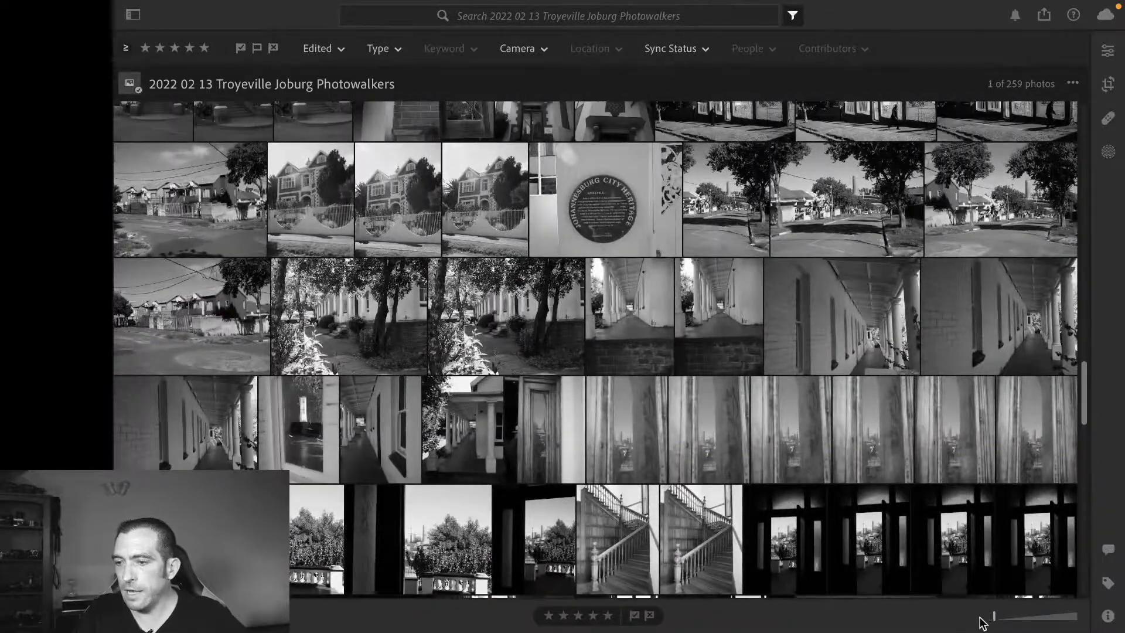
mouse_move(995, 616)
mouse_down()
mouse_move(1021, 615)
mouse_move(994, 616)
mouse_up()
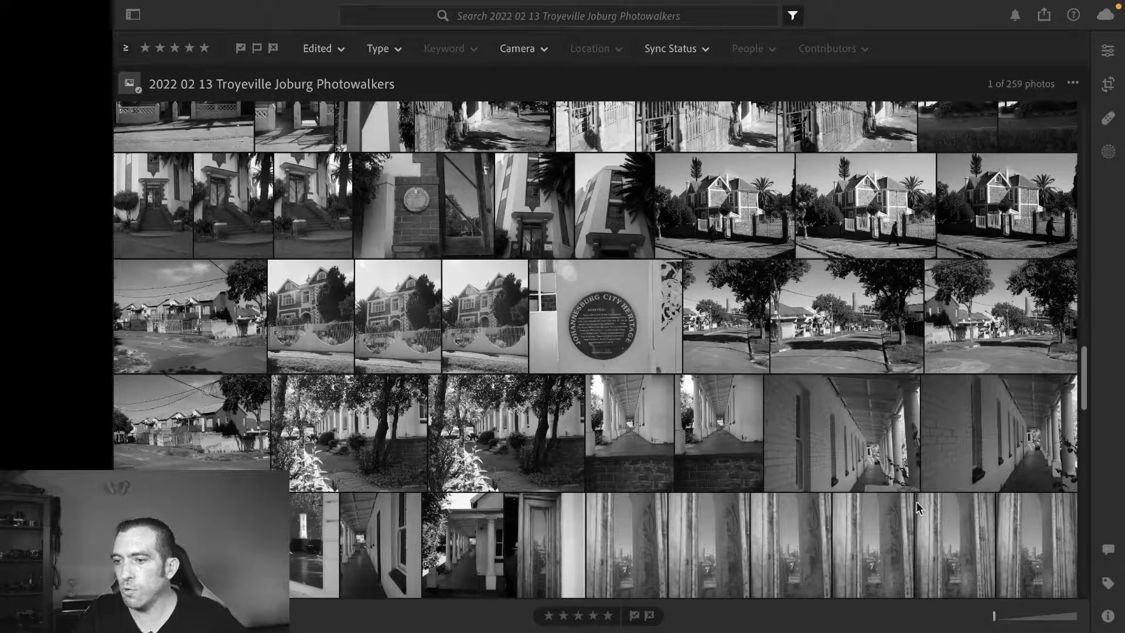
scroll(900, 463, down, 8)
scroll(900, 459, down, 10)
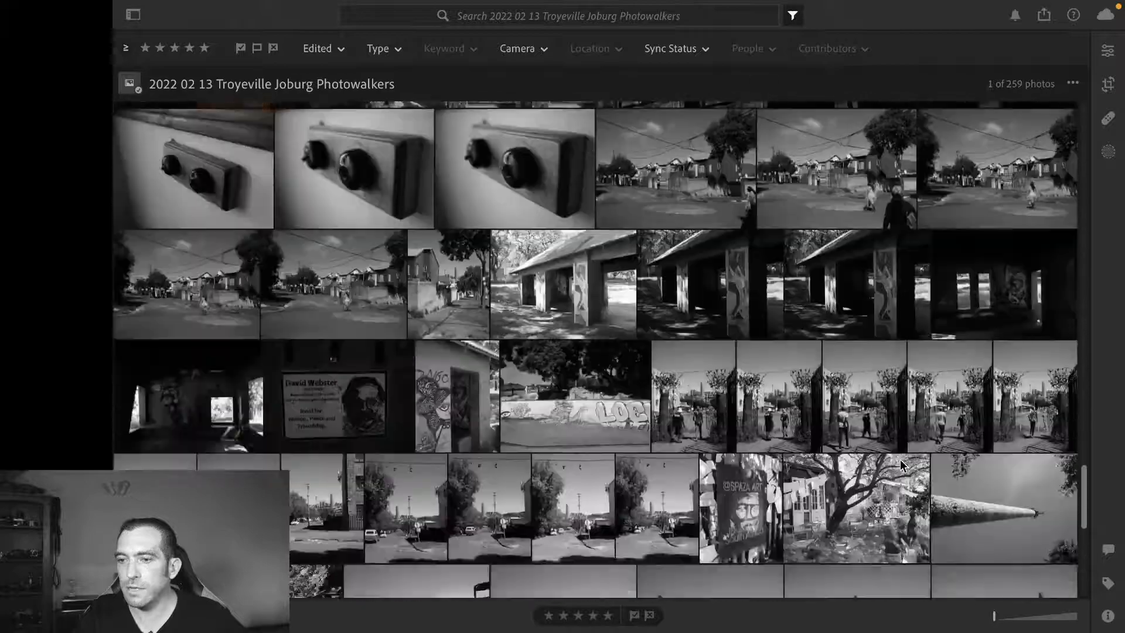
scroll(900, 460, up, 15)
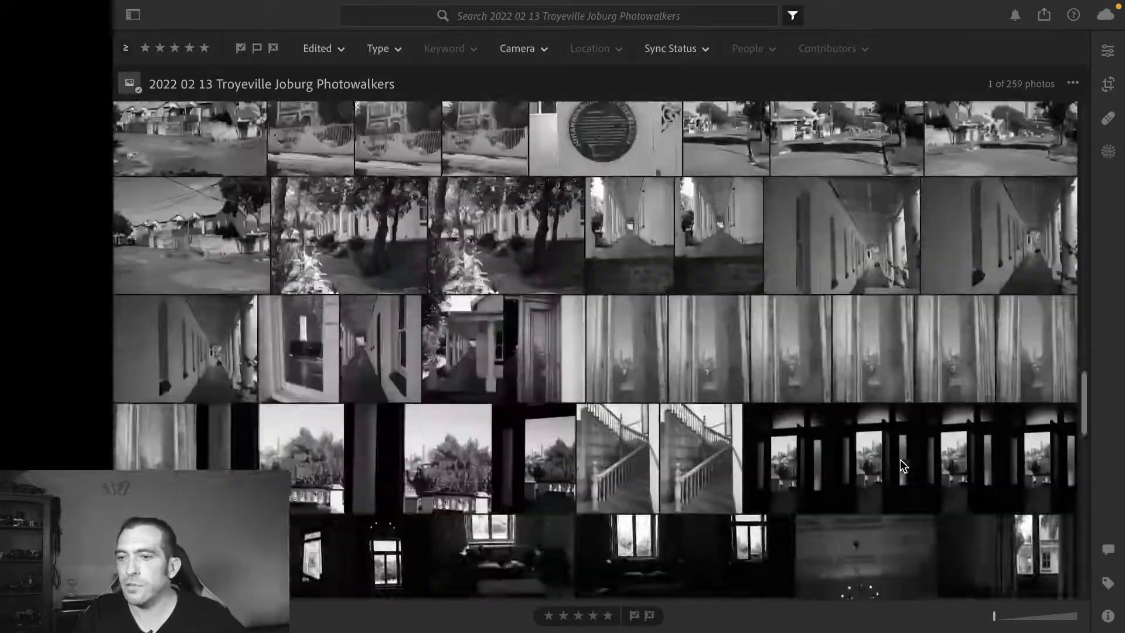
scroll(554, 360, up, 15)
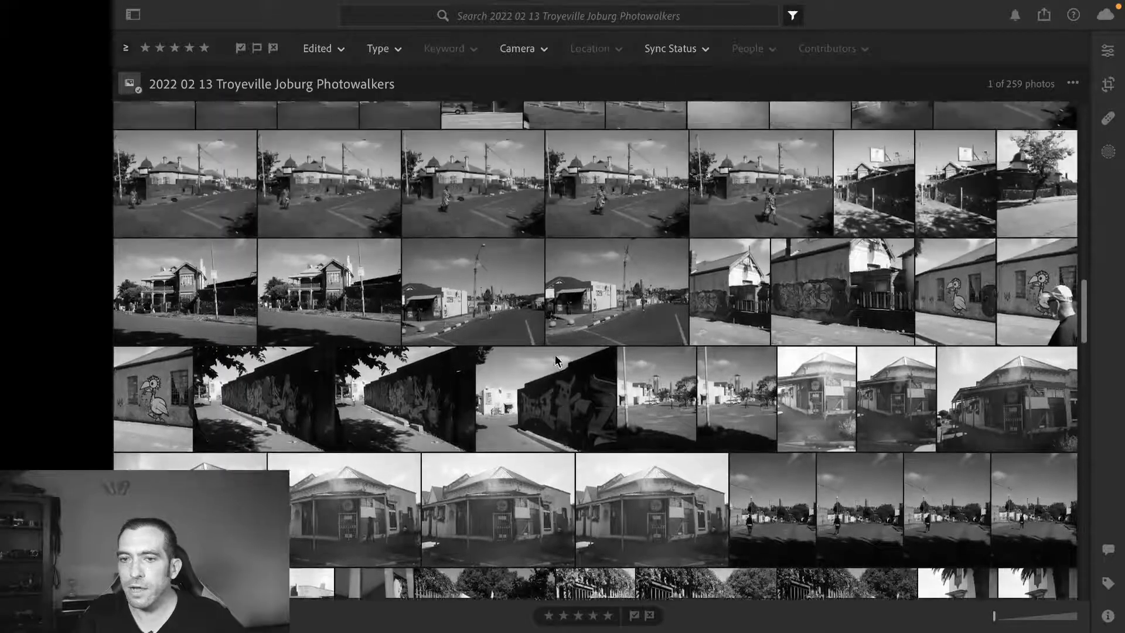
scroll(449, 223, up, 12)
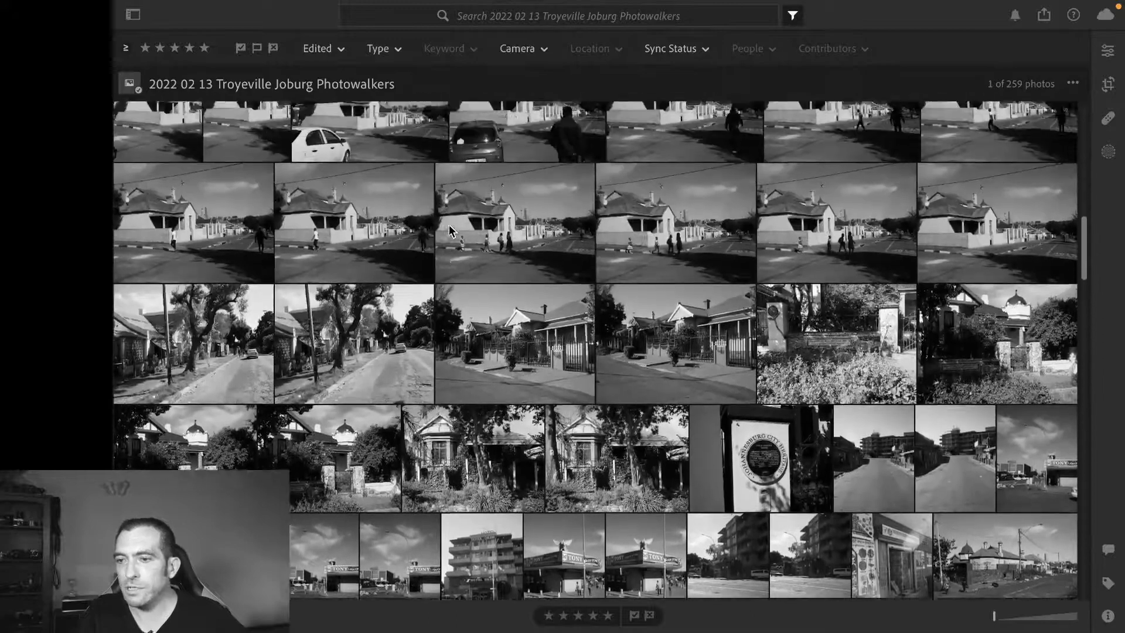
scroll(449, 224, up, 5)
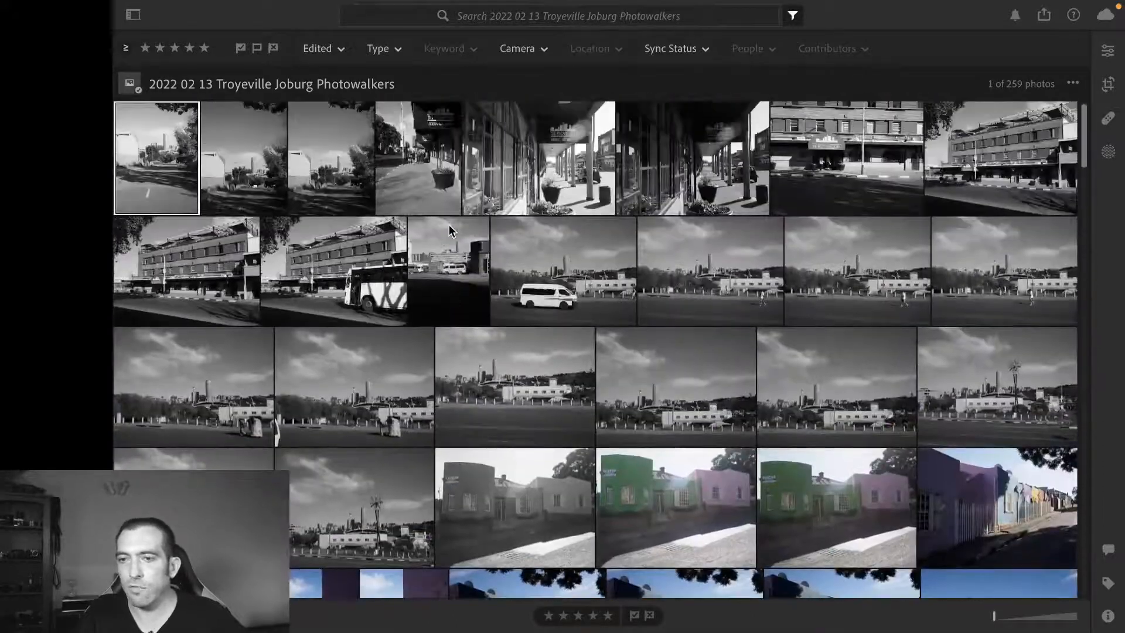
scroll(449, 223, down, 5)
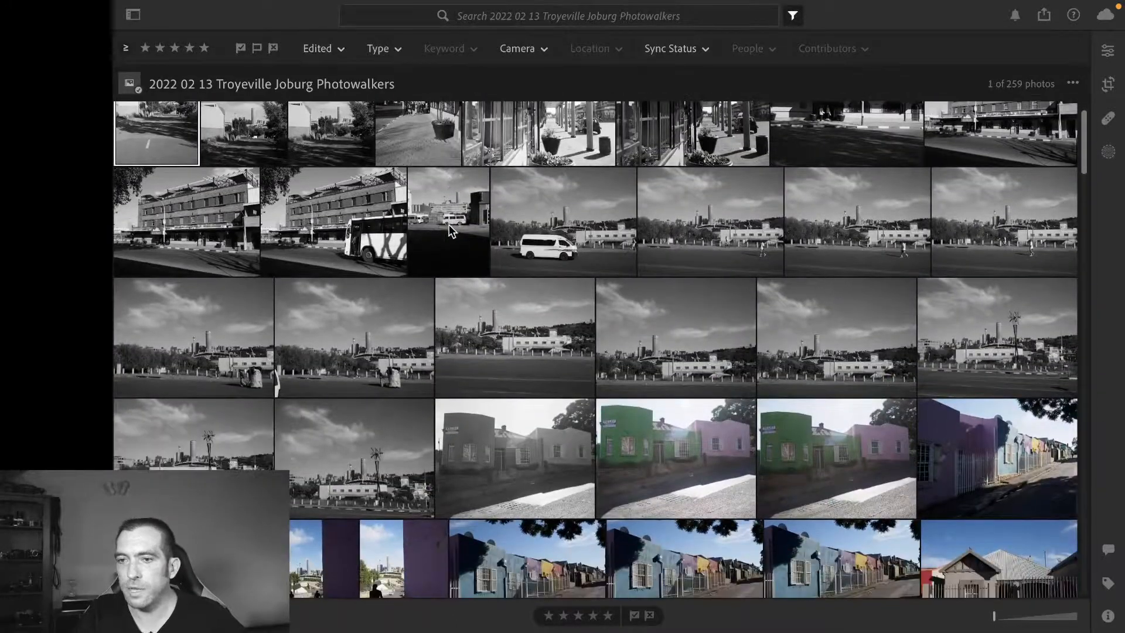
scroll(449, 223, down, 20)
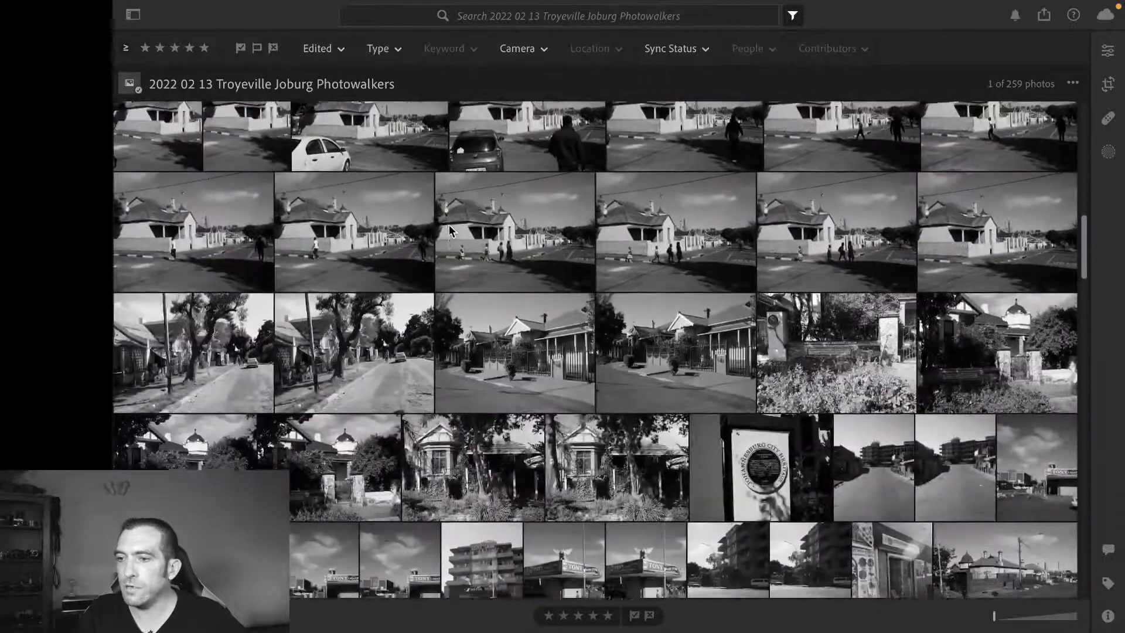
scroll(450, 228, down, 15)
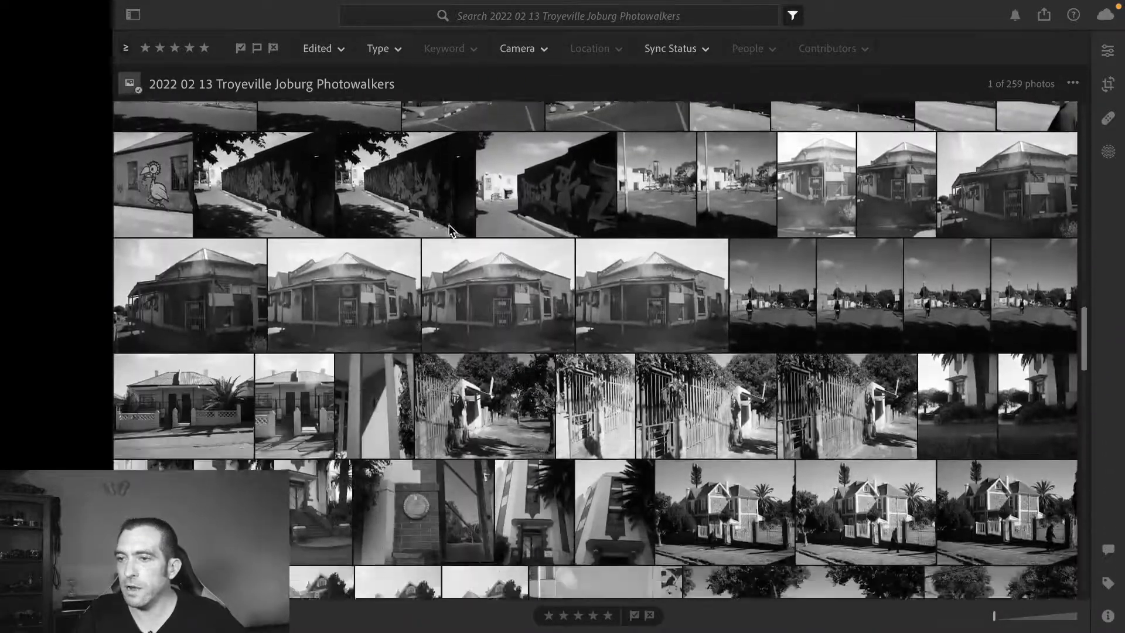
Select a corner-building photo together with the pillar photo below it, and replace that selection with the adjacent fence and tree-lined path photo
scroll(450, 228, down, 2)
click(512, 218)
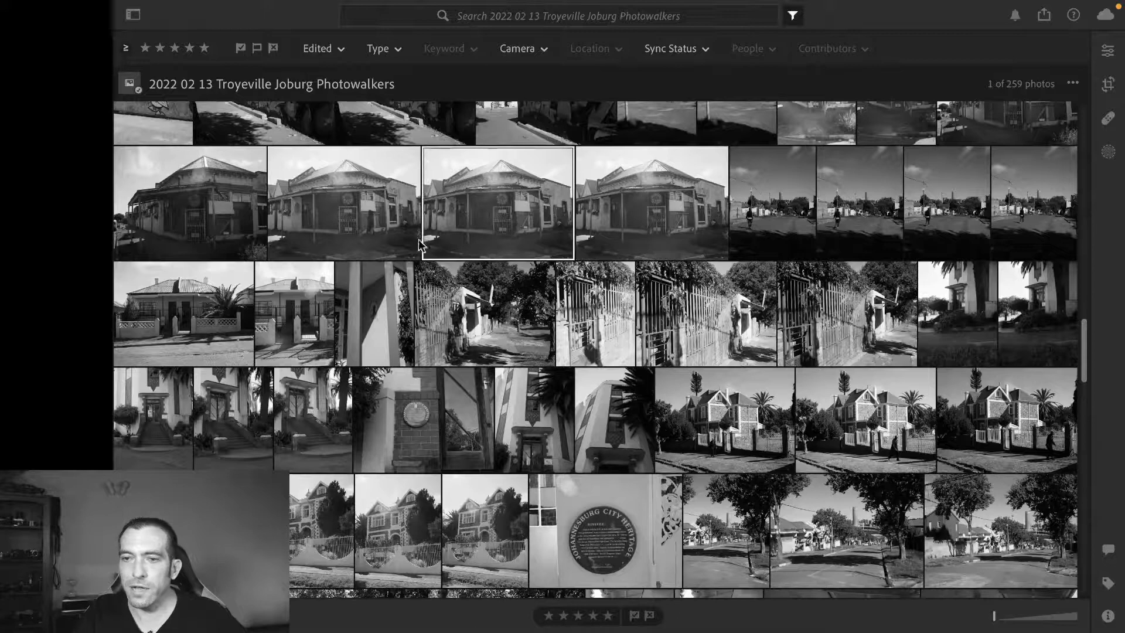
ctrl+click(339, 320)
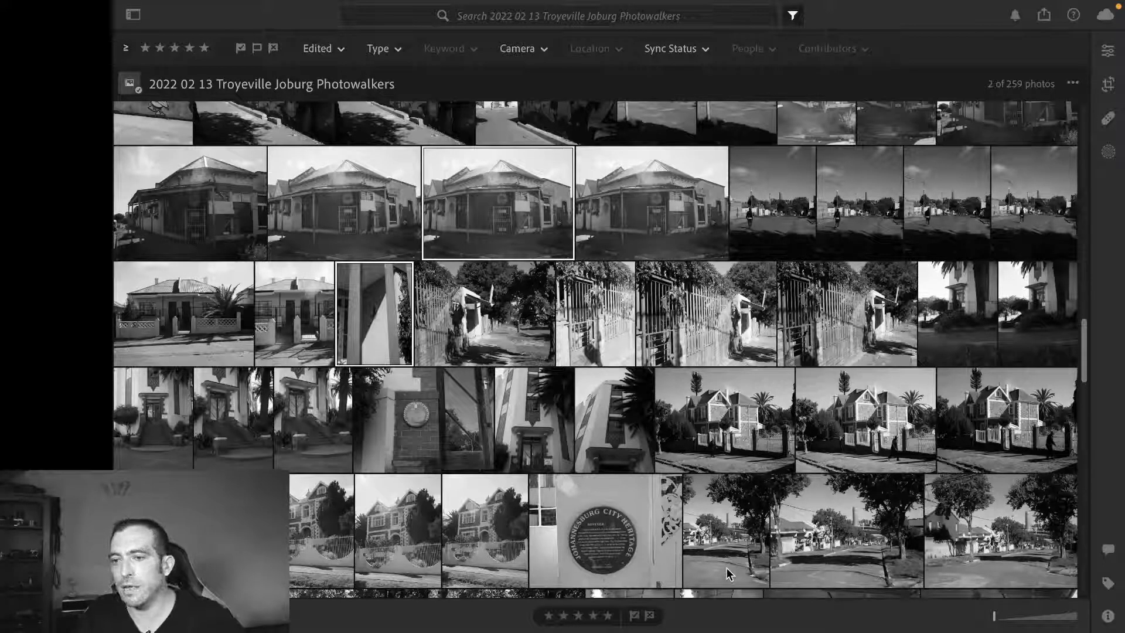
click(512, 293)
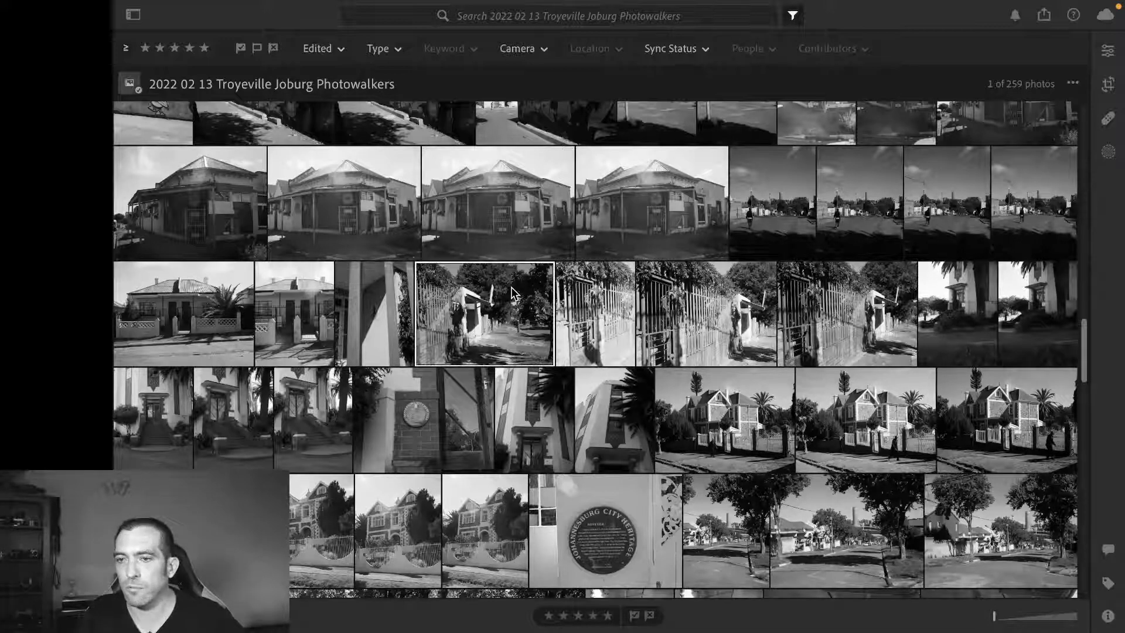
scroll(512, 293, up, 1)
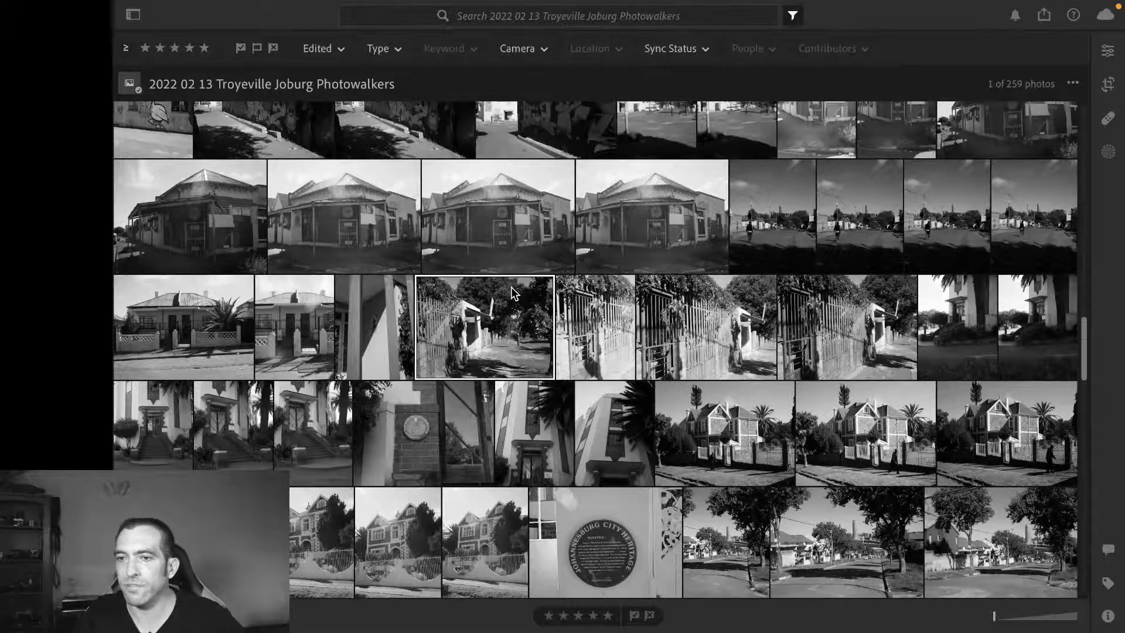
scroll(511, 293, down, 3)
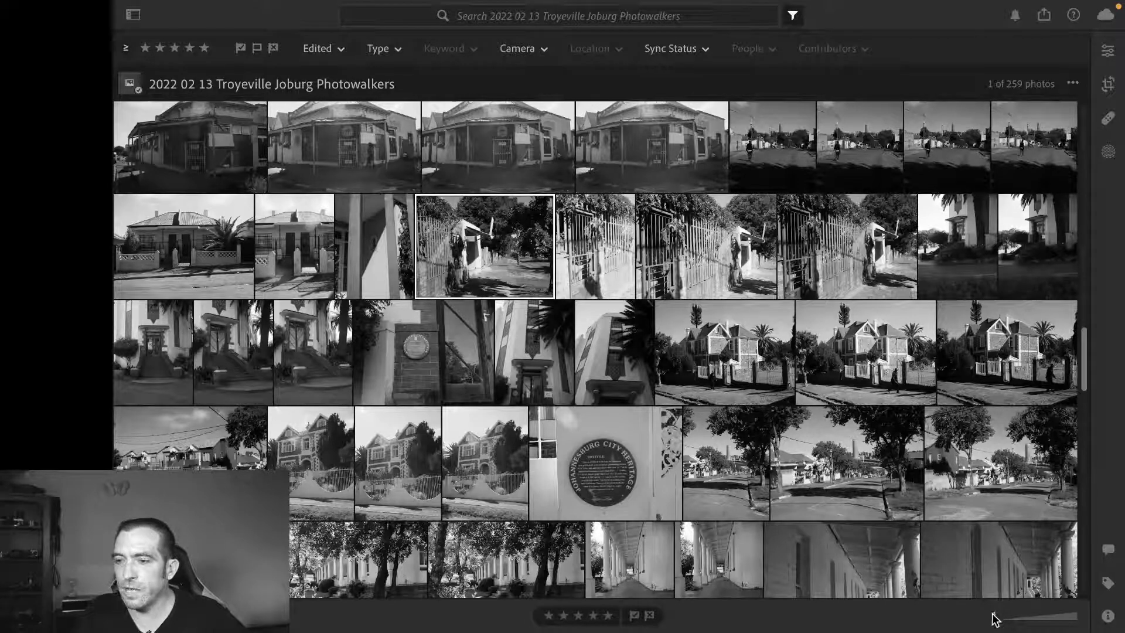
Enlarge the Photo Grid thumbnails to a medium size and up to the maximum, looking through the Troyeville photos at each size
drag(995, 619, 1036, 618)
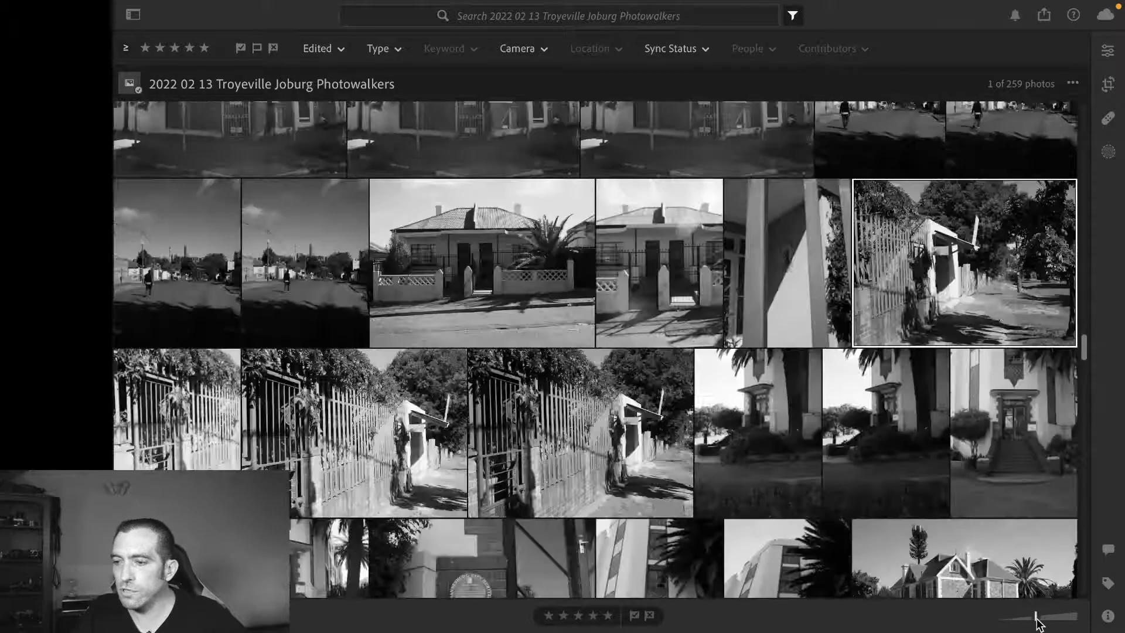
scroll(833, 413, up, 15)
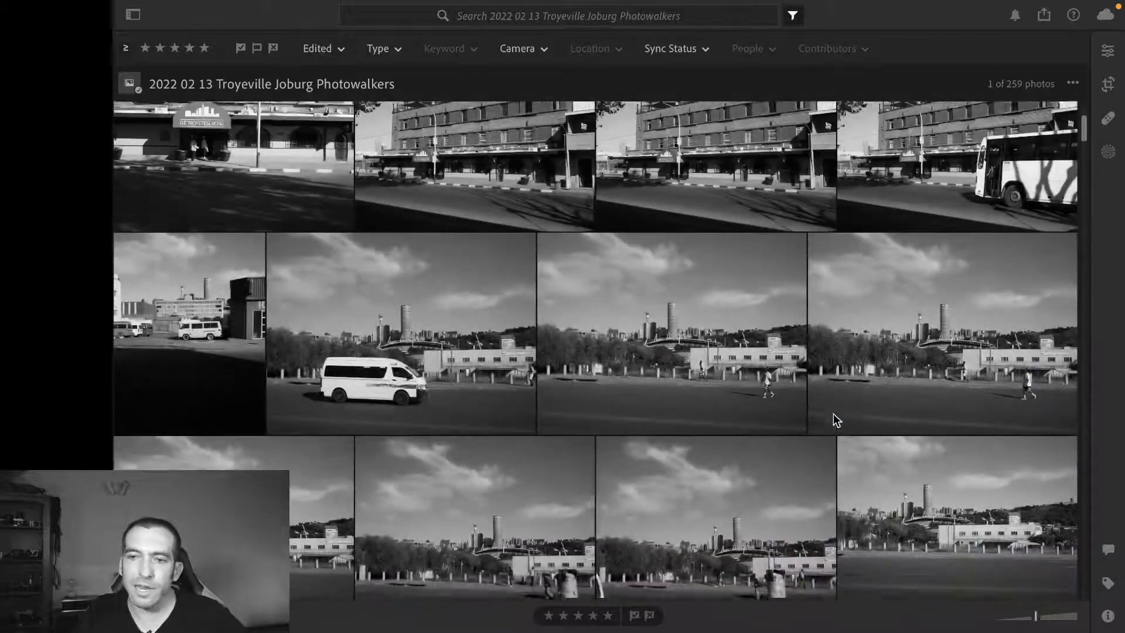
scroll(833, 413, down, 12)
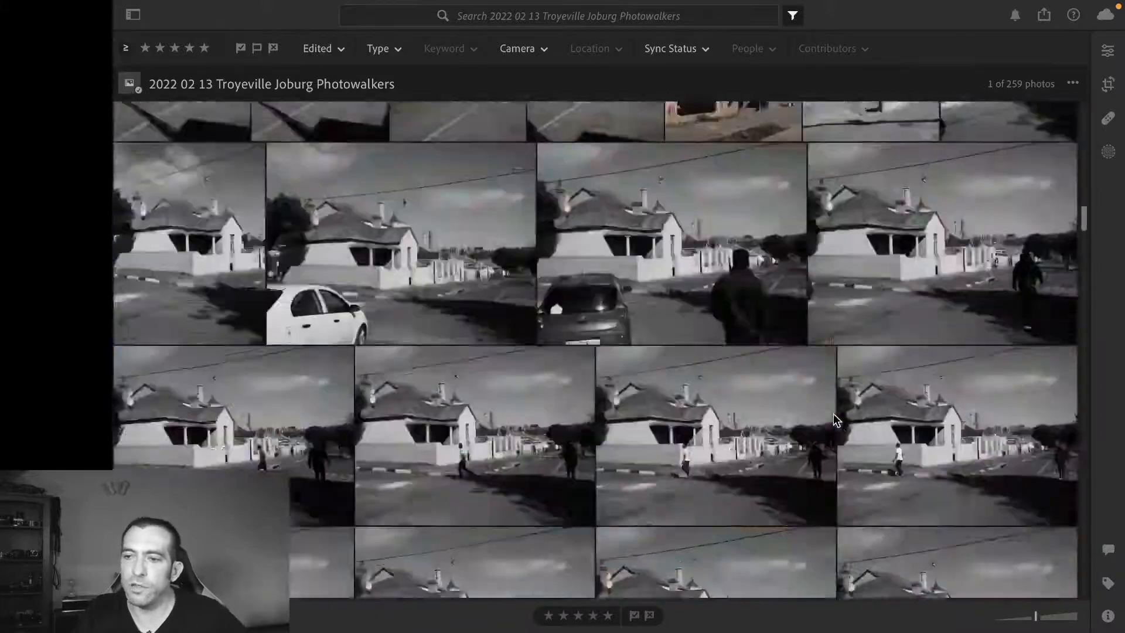
scroll(833, 414, down, 10)
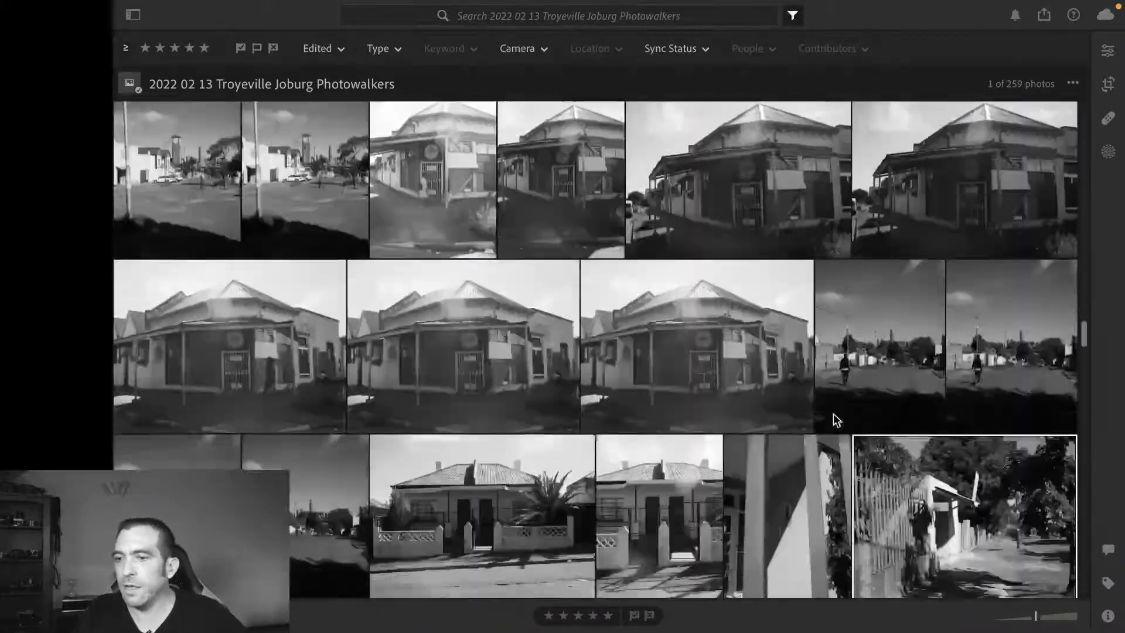
scroll(833, 414, down, 12)
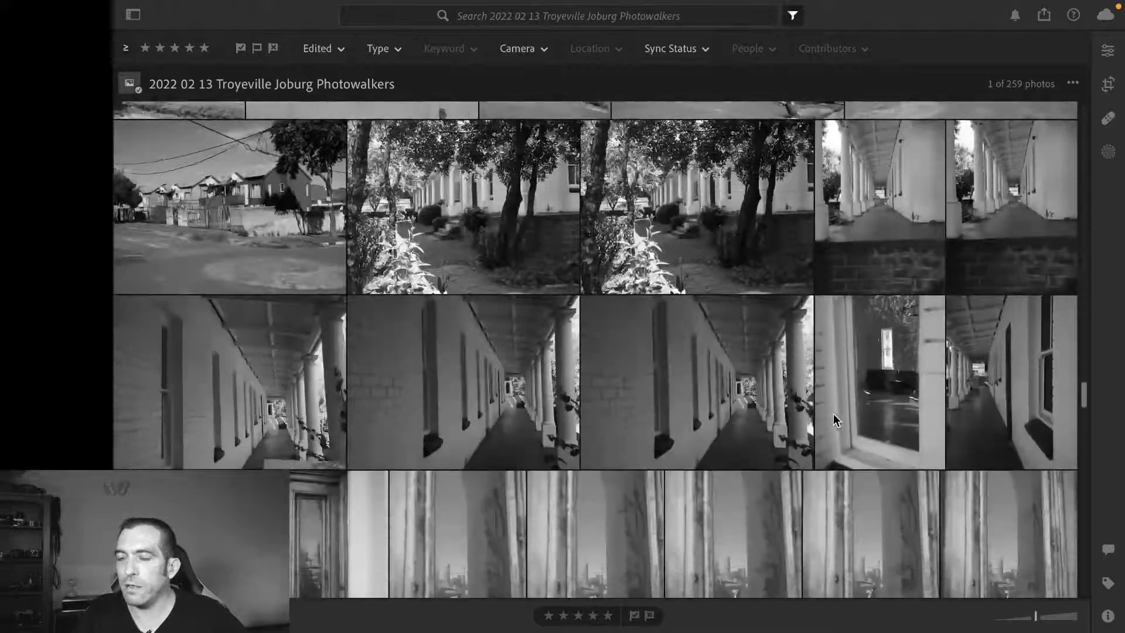
scroll(833, 414, down, 5)
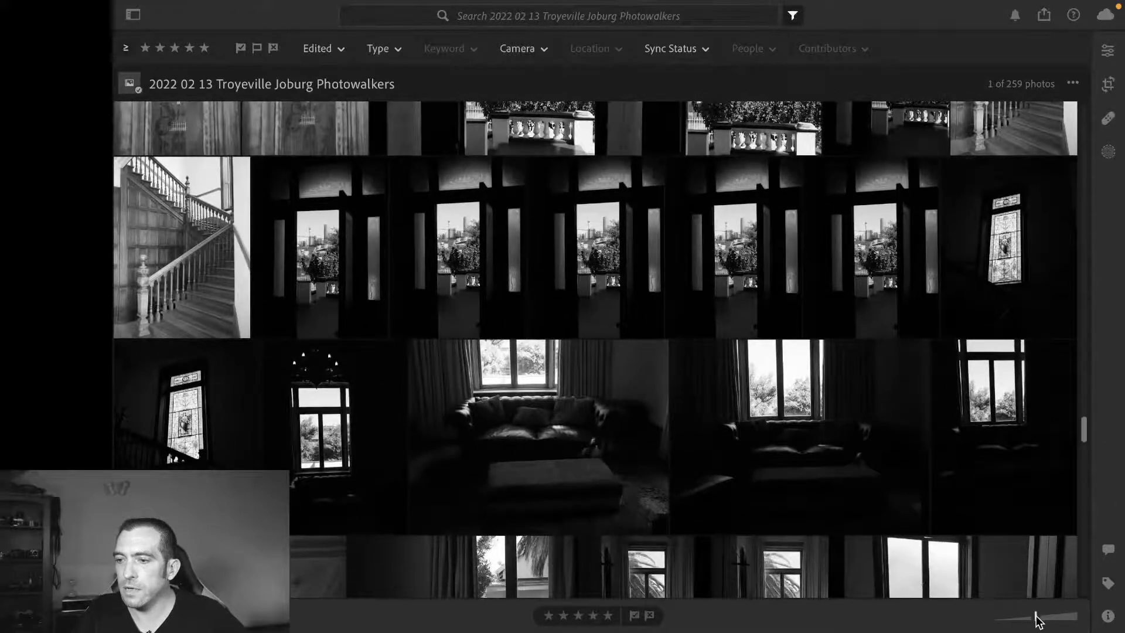
drag(1036, 617, 1083, 621)
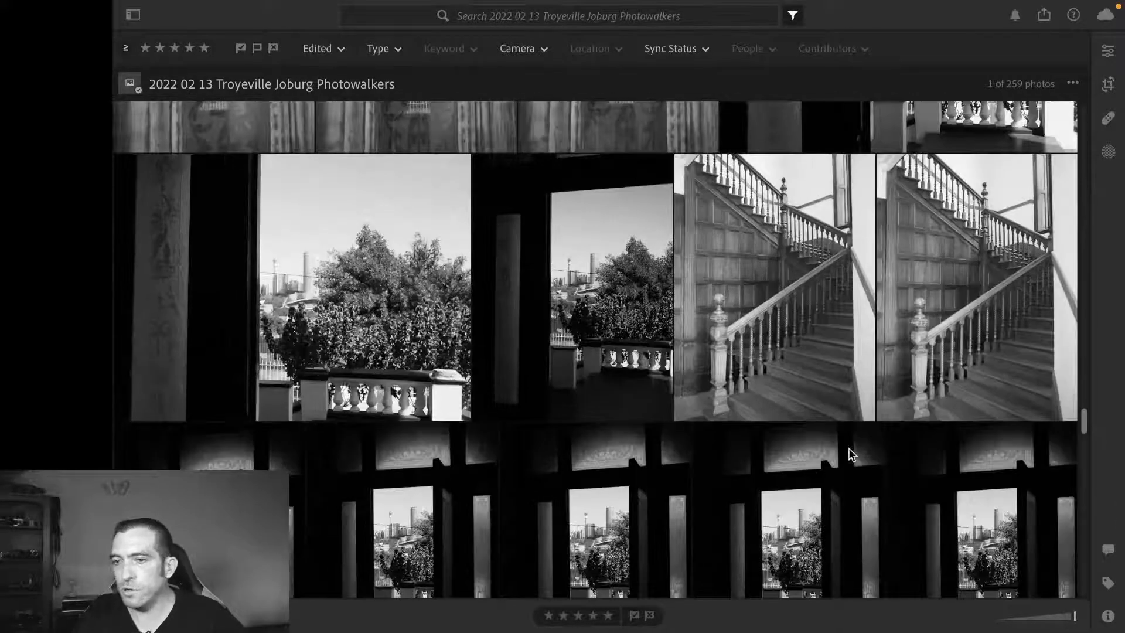
scroll(843, 383, up, 15)
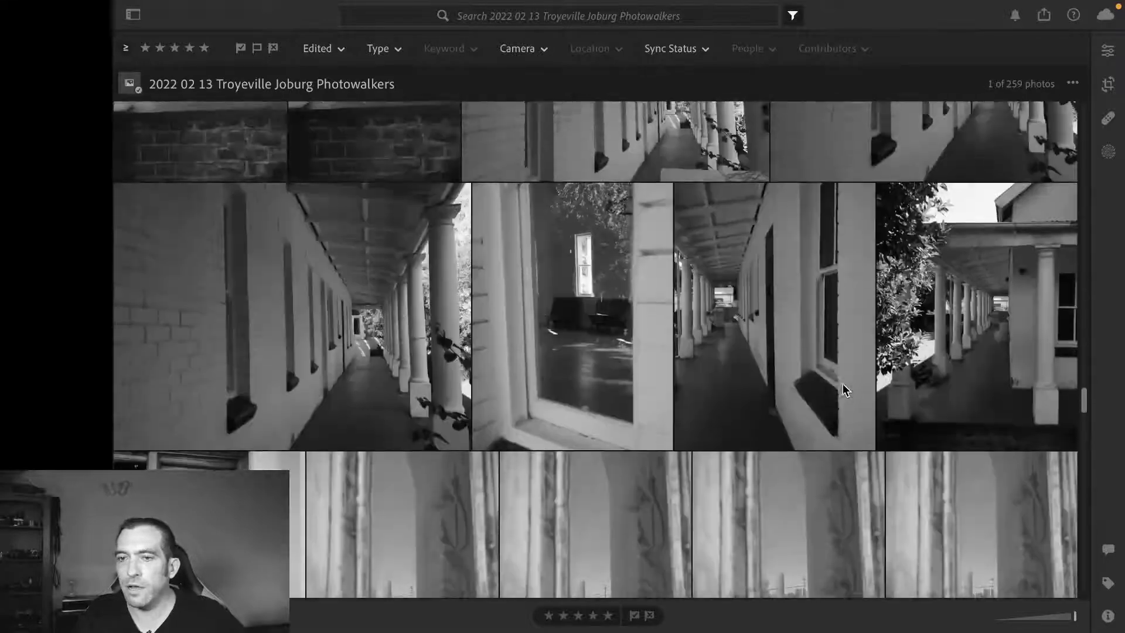
Find the street-corner house photo with two walking pedestrians and open it in single-photo view
scroll(846, 389, up, 15)
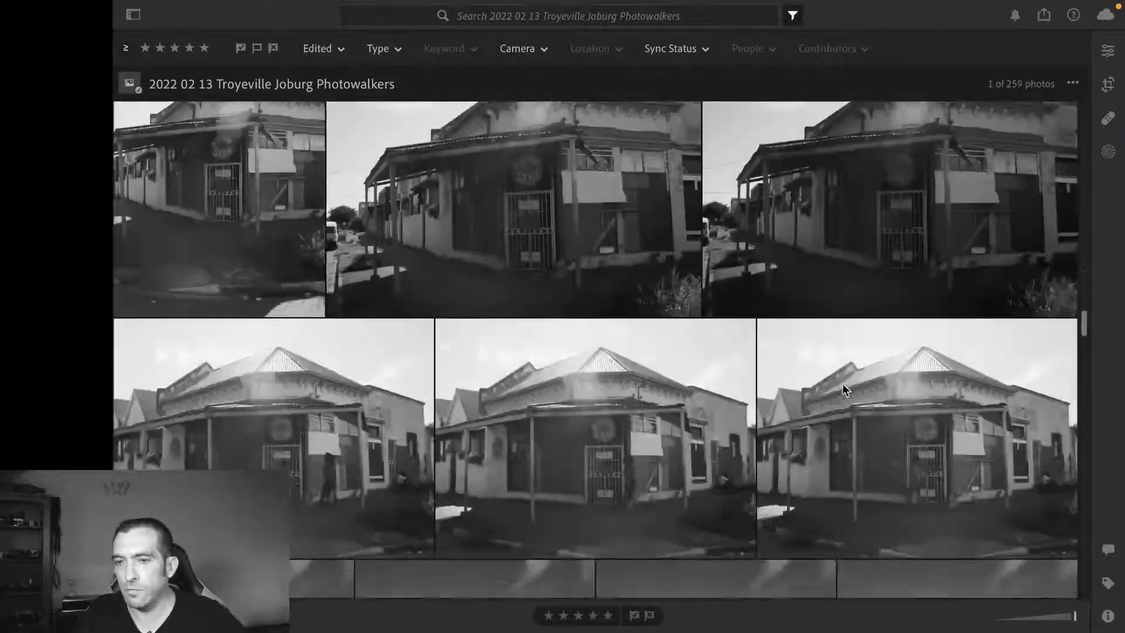
scroll(844, 386, up, 15)
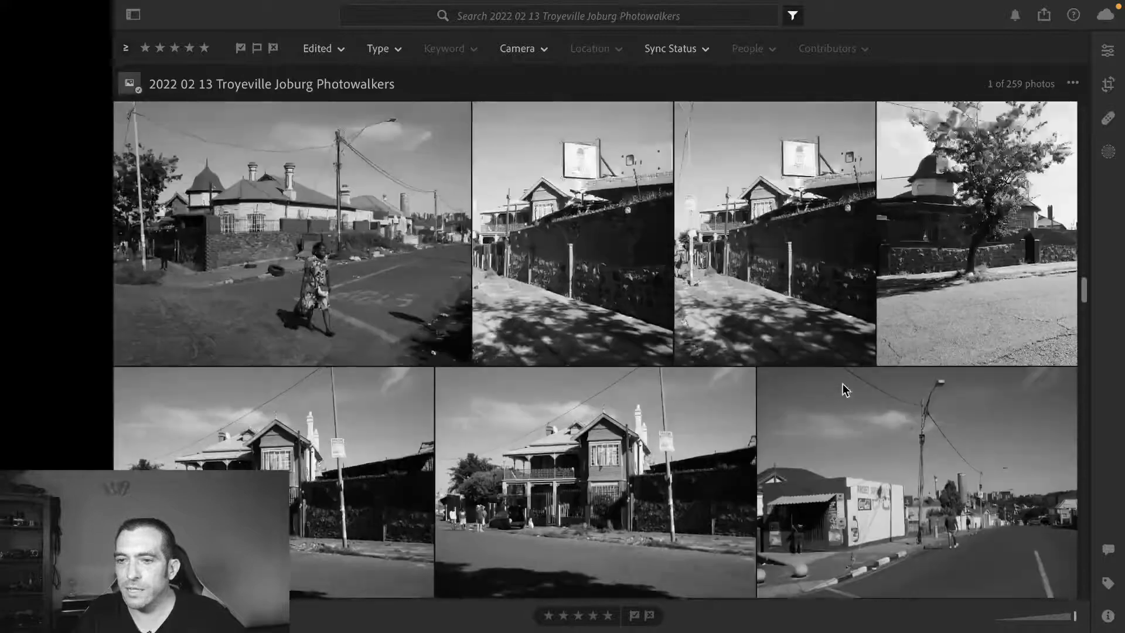
scroll(843, 384, up, 15)
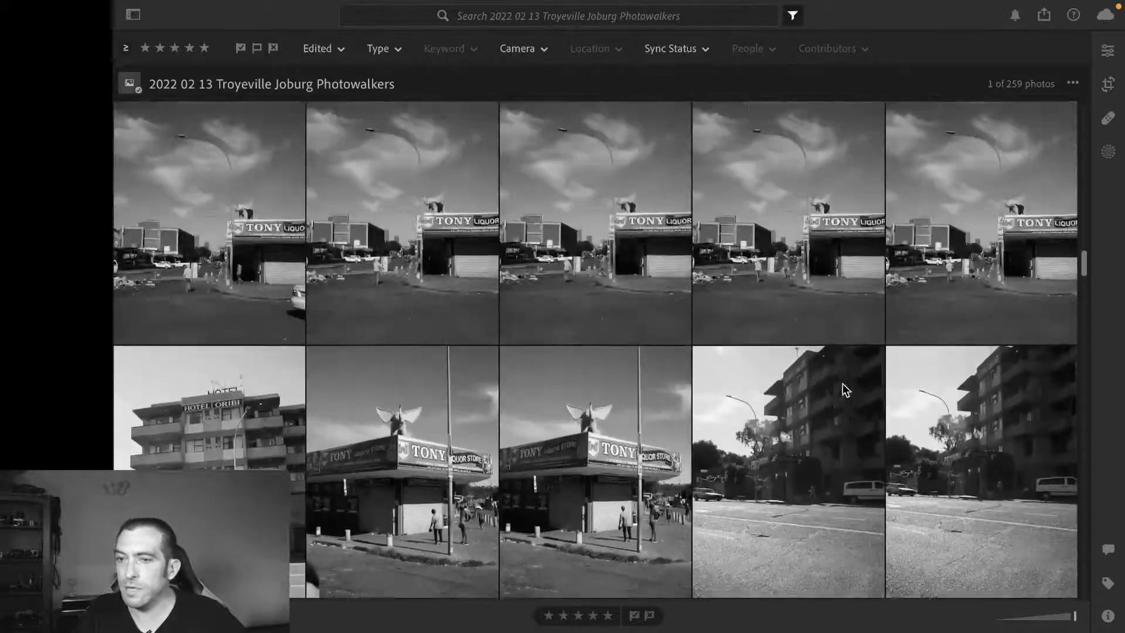
scroll(842, 383, up, 15)
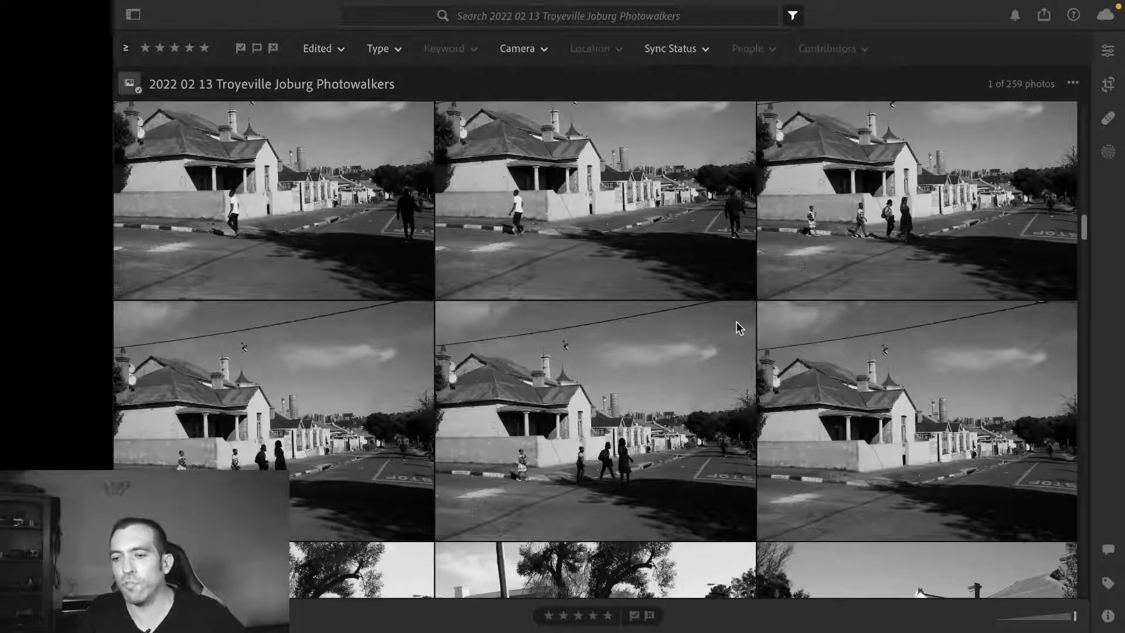
double_click(269, 153)
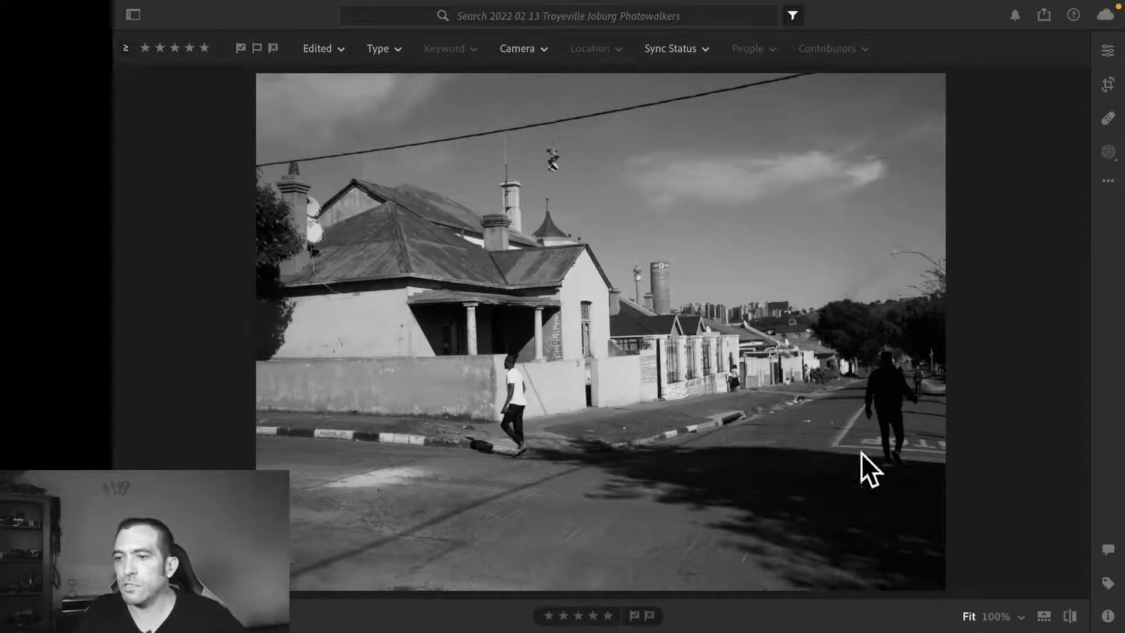
Flag the corner-house photo as picked, remove the flag again and return to the Photo Grid
click(634, 616)
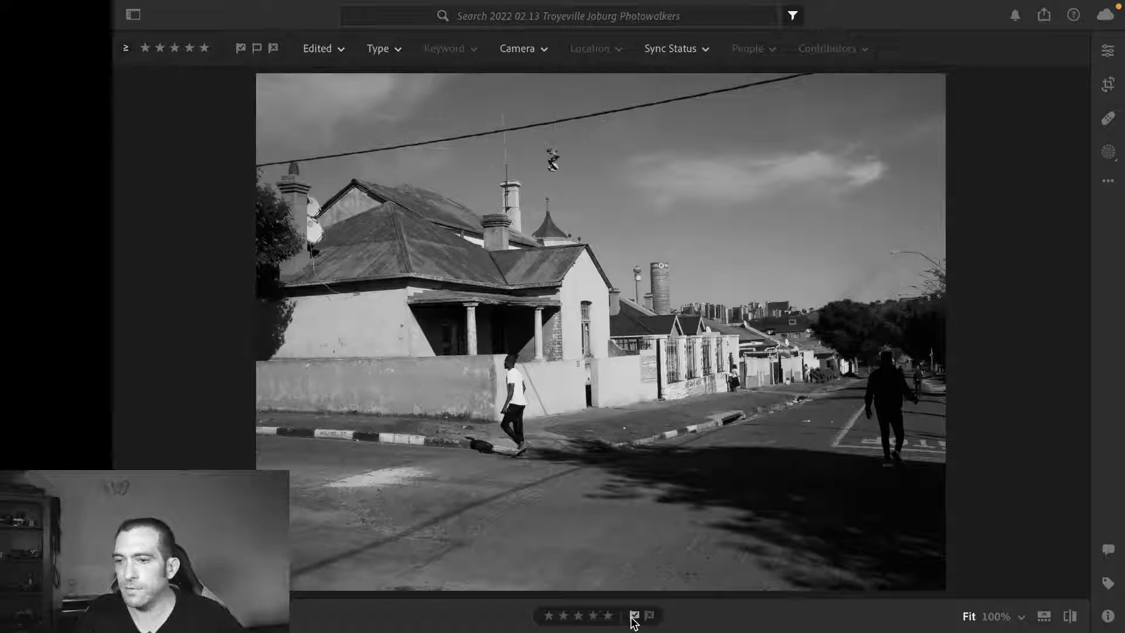
click(634, 617)
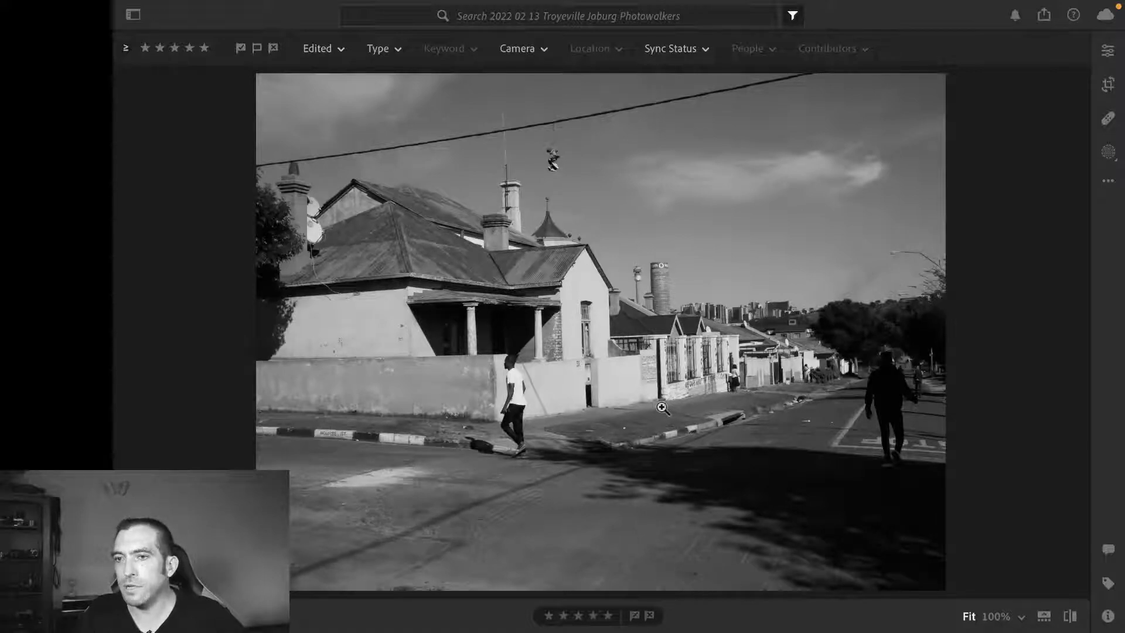
key(g)
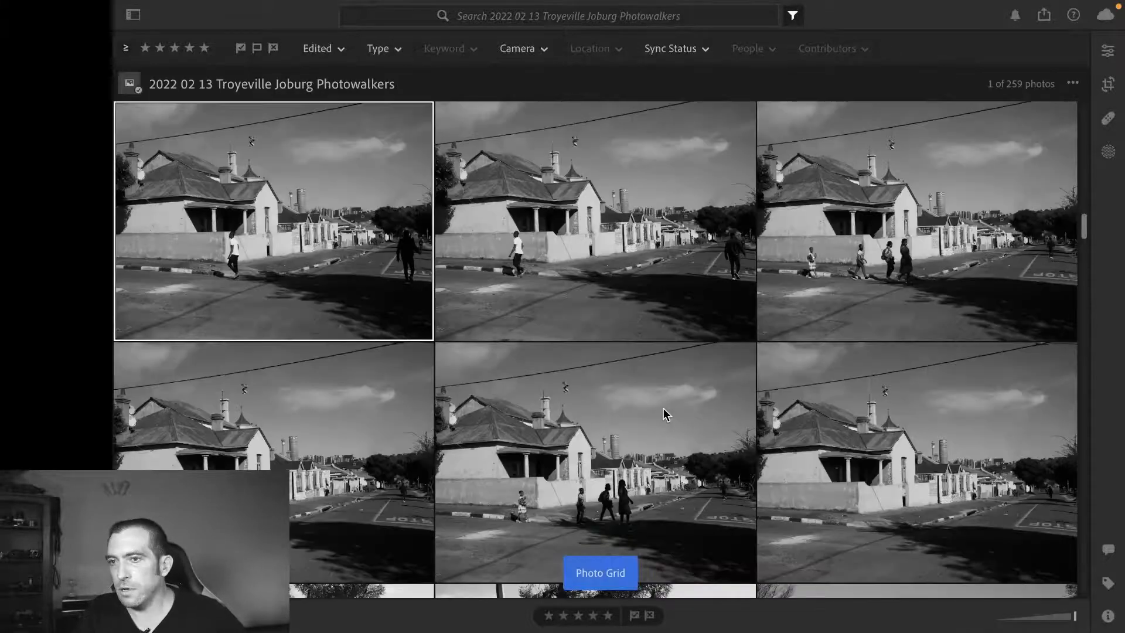
Reduce the Photo Grid thumbnails to a medium size and filter the Troyeville album to picked photos
click(1042, 618)
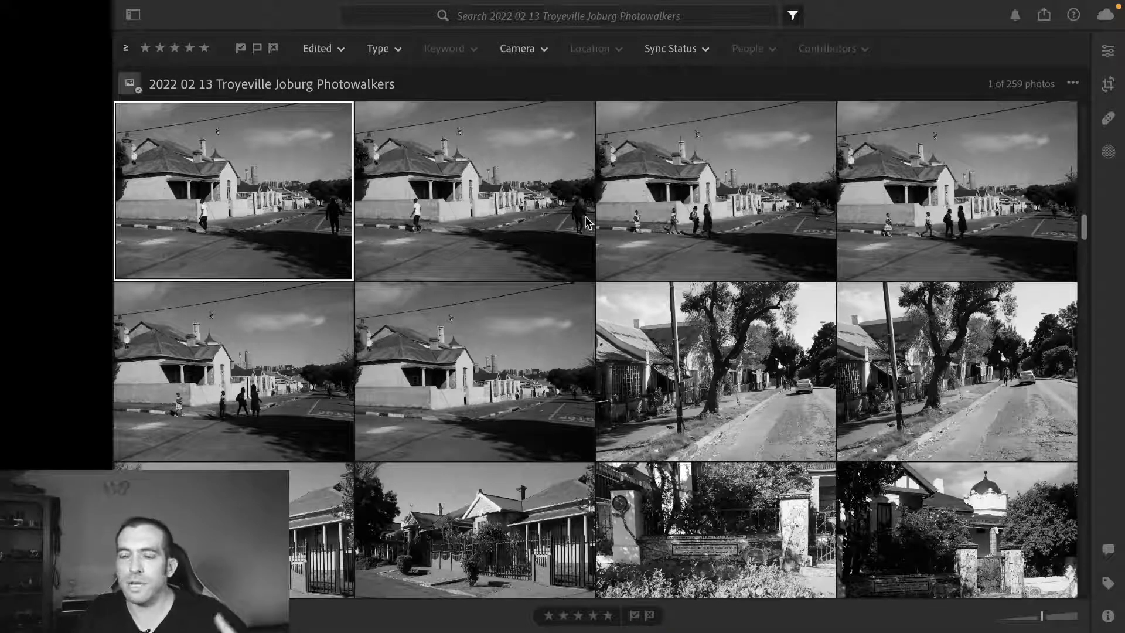
scroll(586, 217, down, 6)
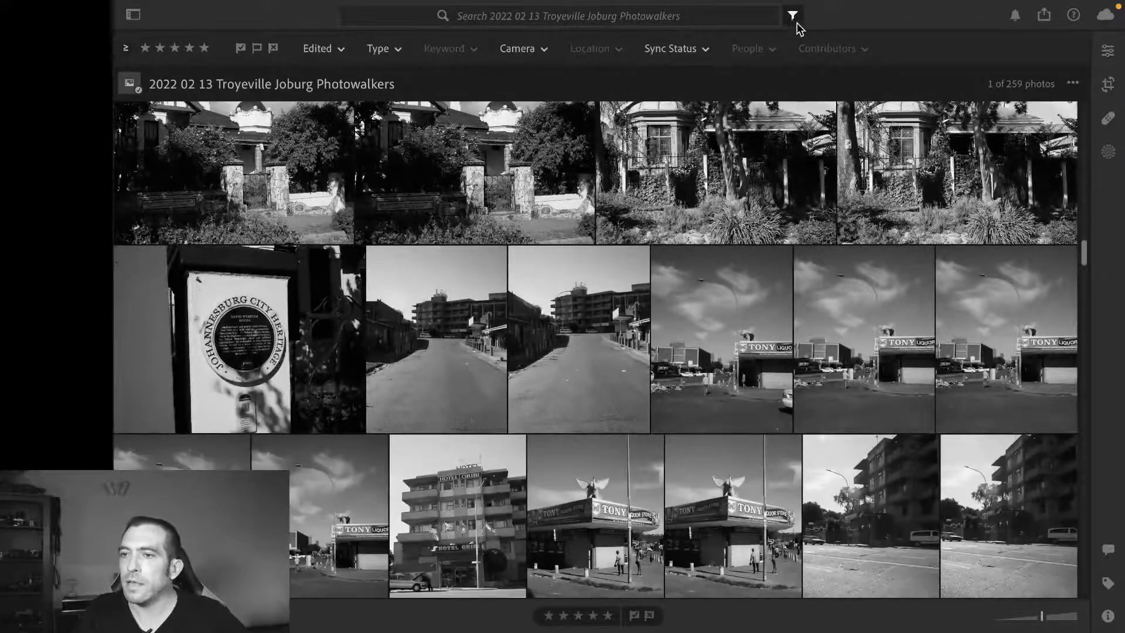
click(794, 16)
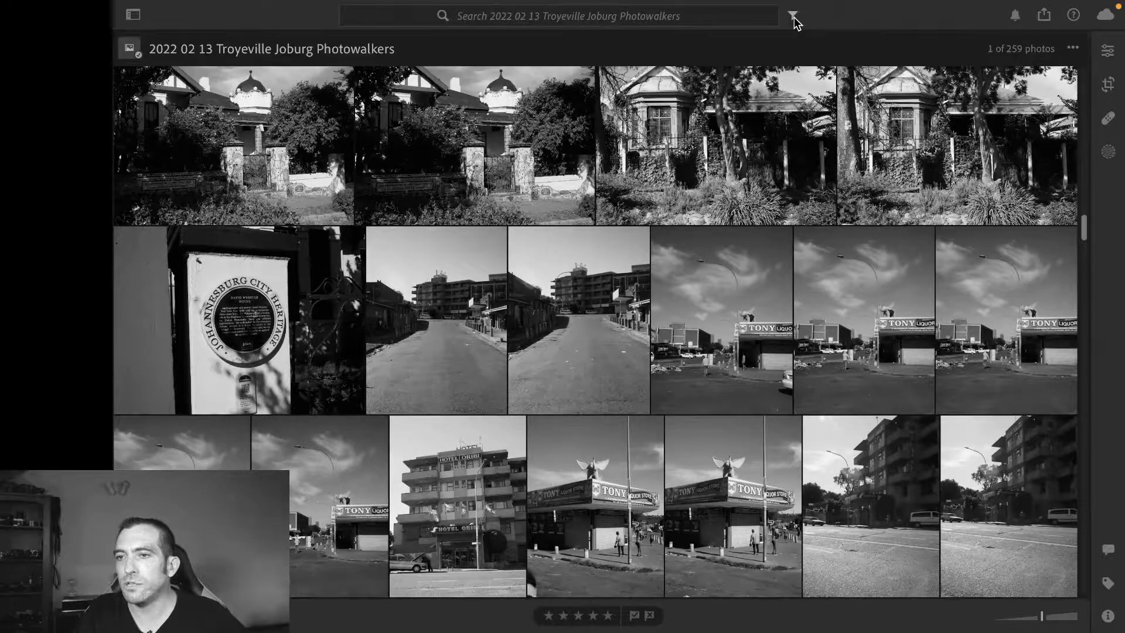
click(793, 16)
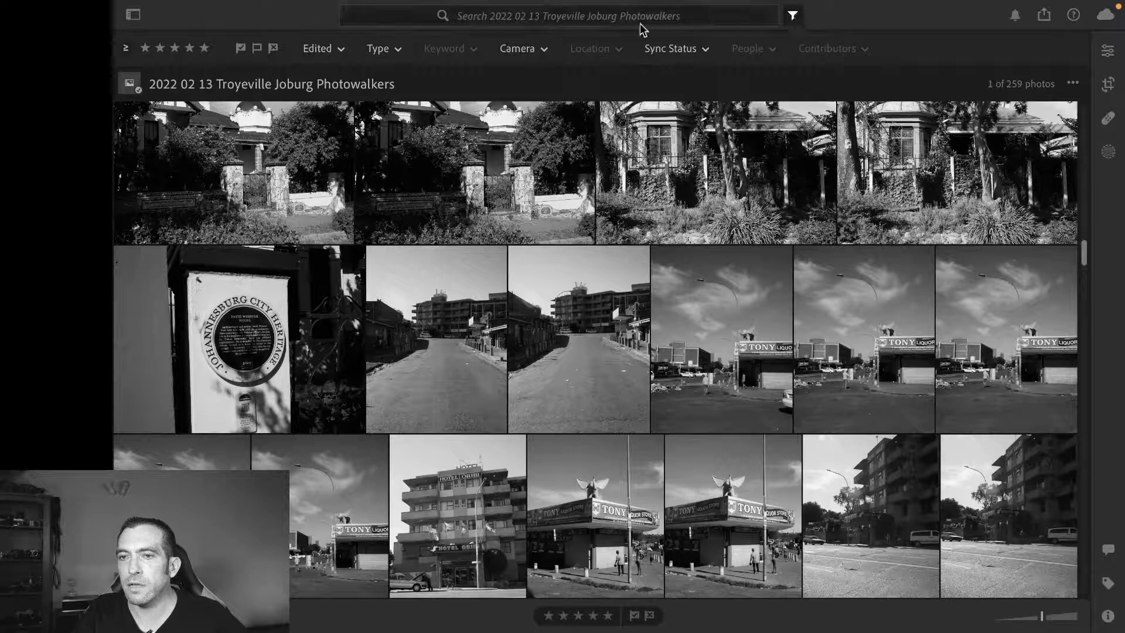
click(240, 48)
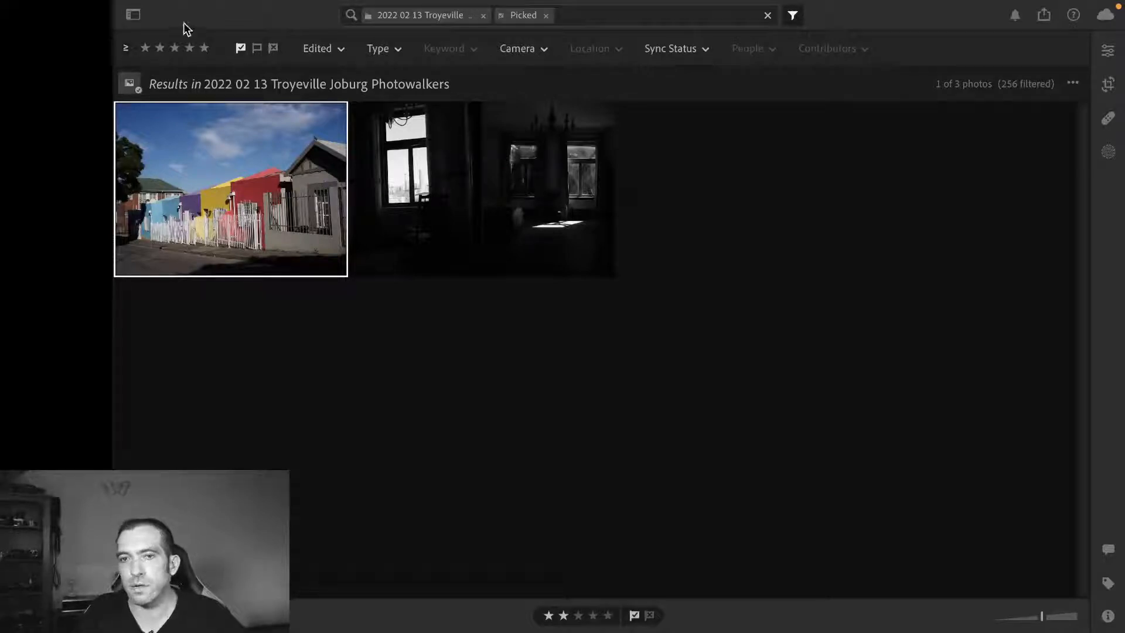
Open the Training Tuesday 2 album from the 11. Training folder and hide the albums sidebar
click(133, 14)
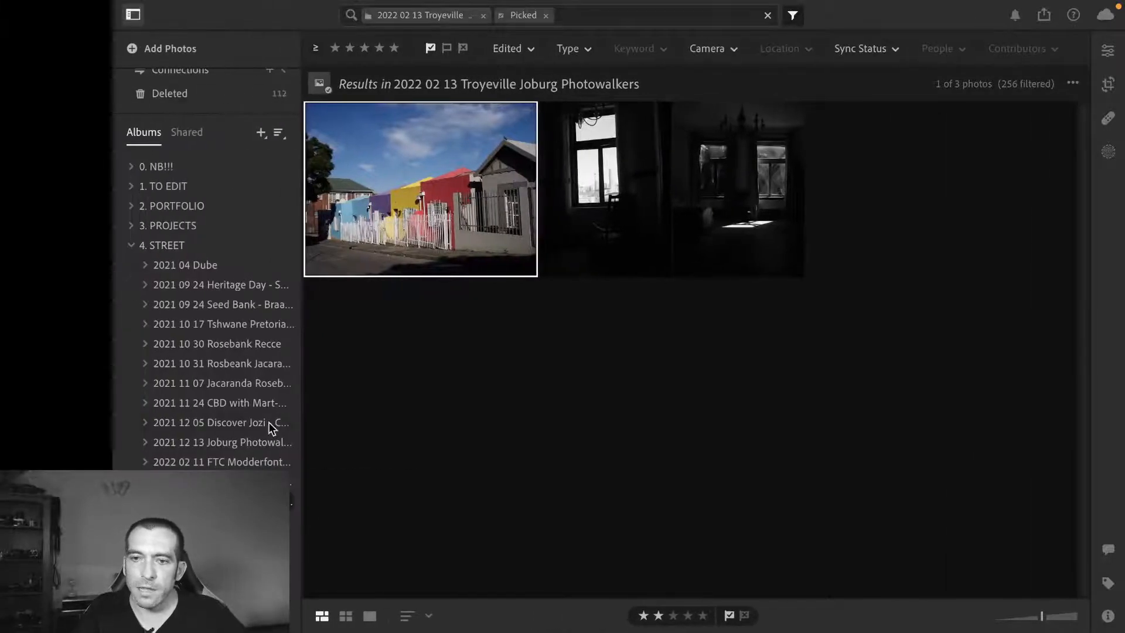
scroll(268, 422, down, 8)
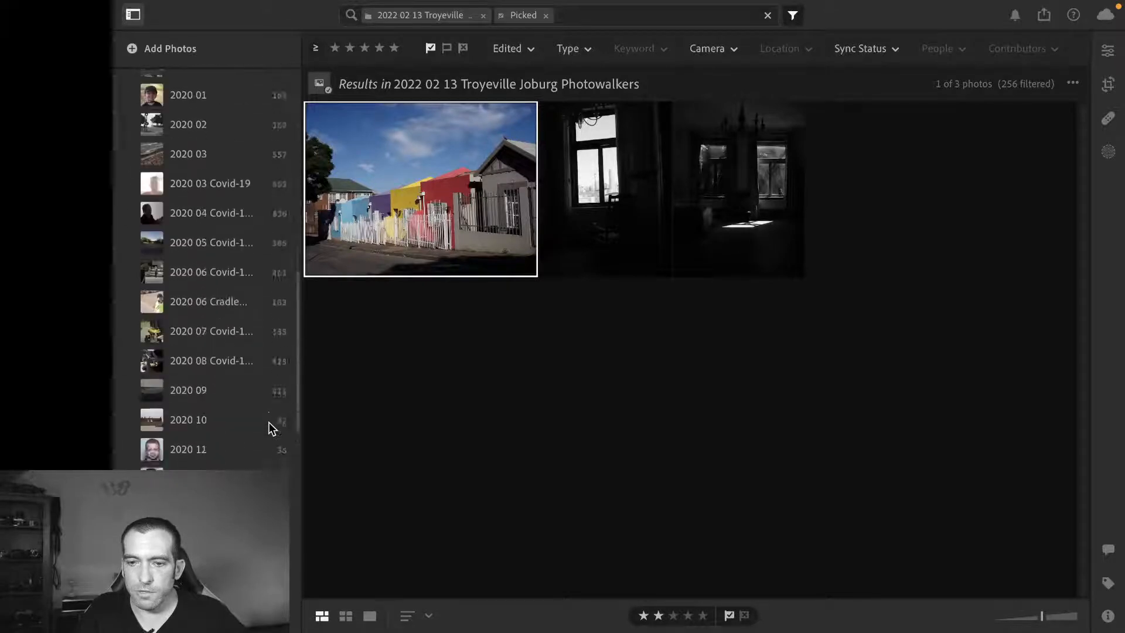
scroll(268, 422, down, 10)
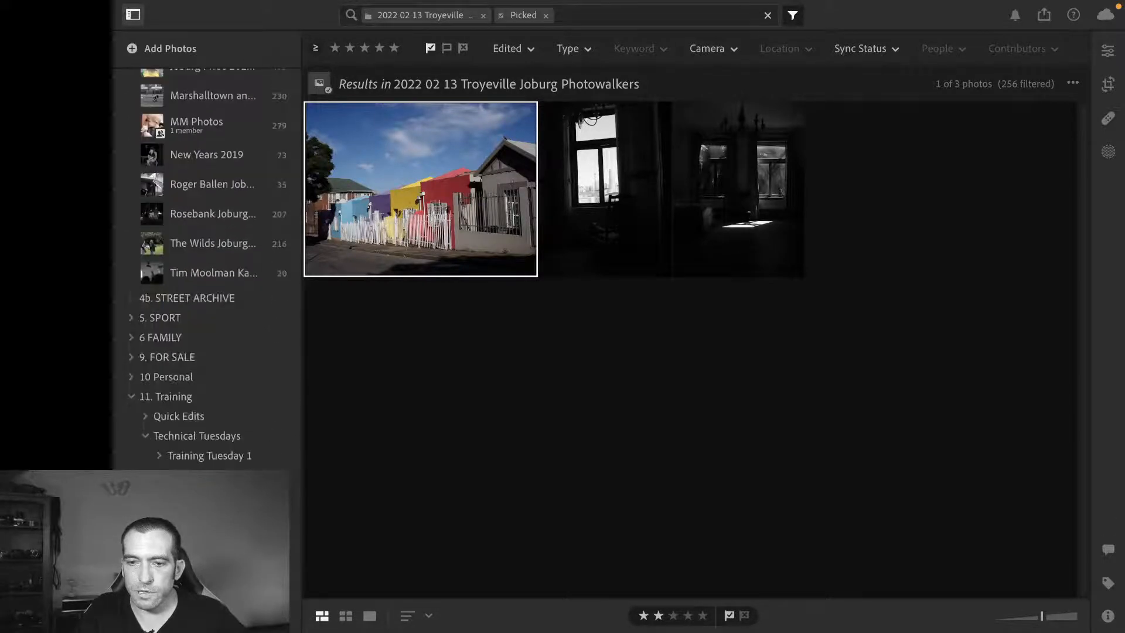
click(205, 475)
click(134, 16)
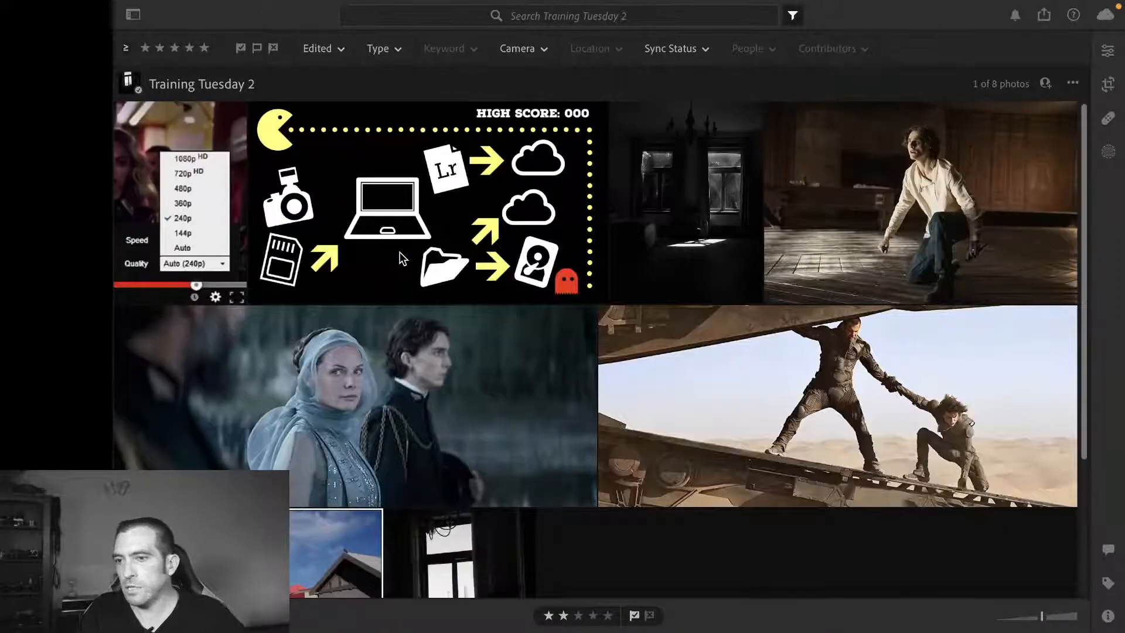
Select the dark room photo with two windows and look through the rest of the Training Tuesday 2 album
click(675, 262)
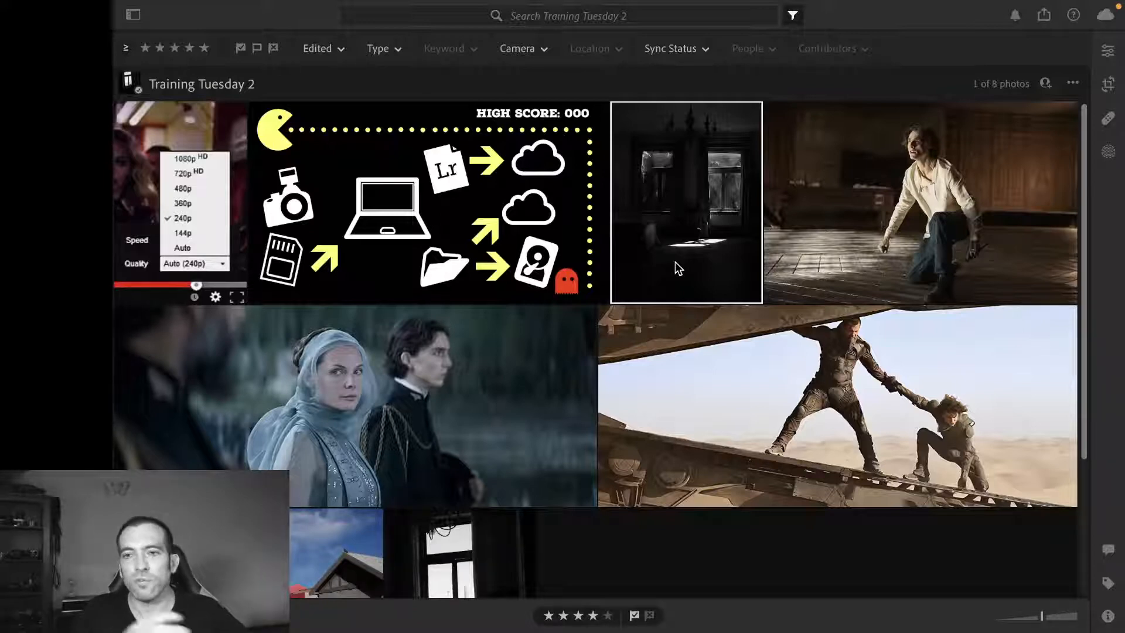
scroll(632, 367, down, 3)
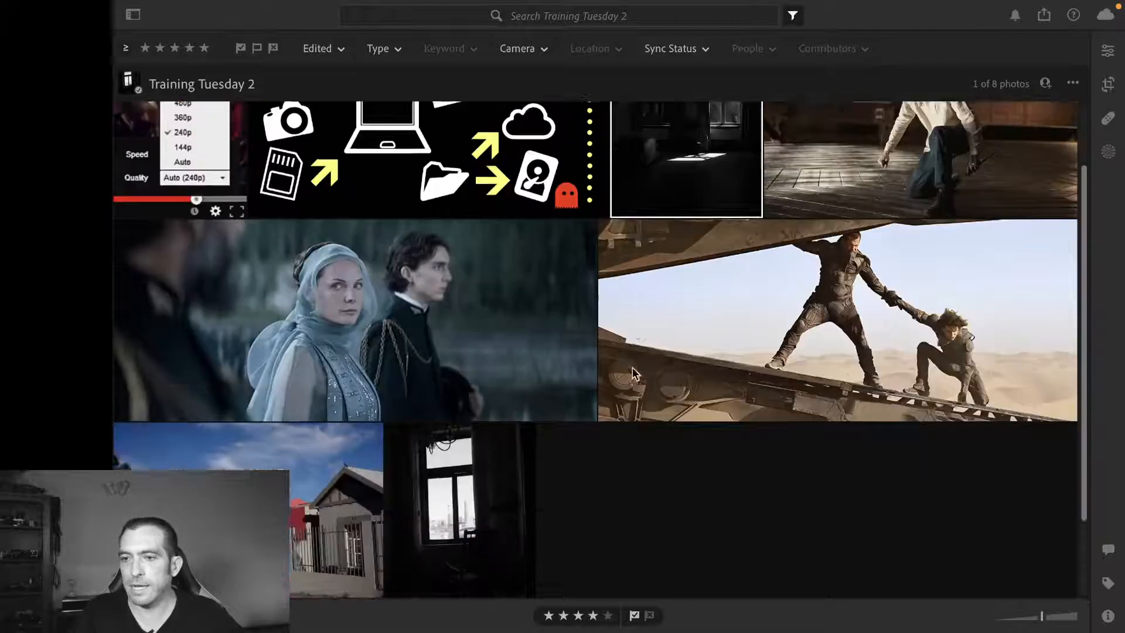
scroll(632, 367, up, 3)
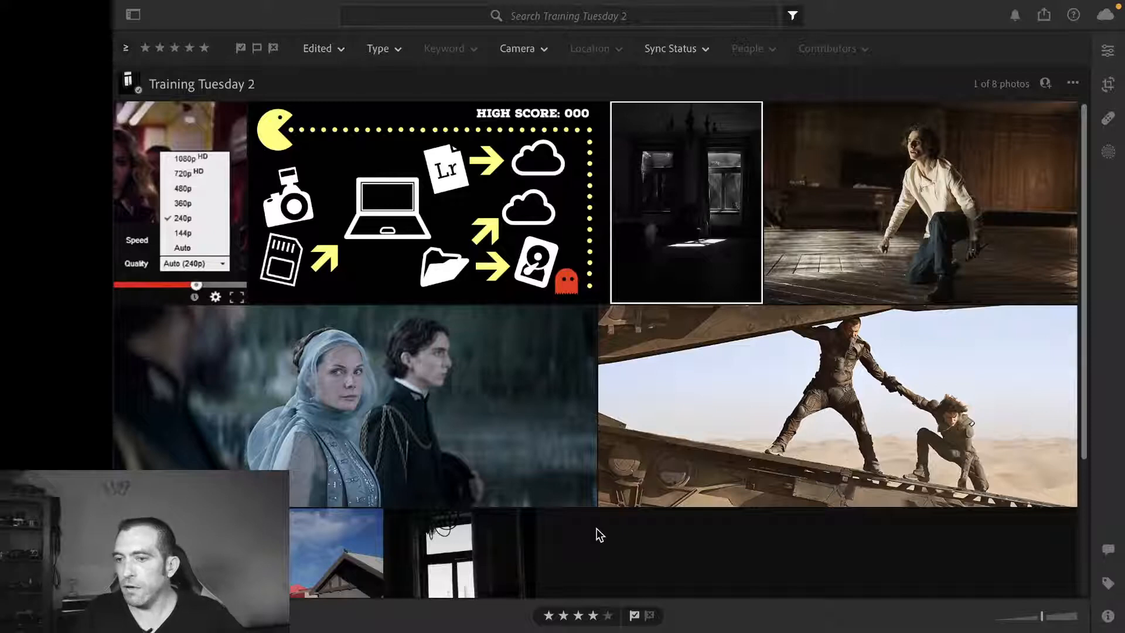
scroll(599, 535, down, 3)
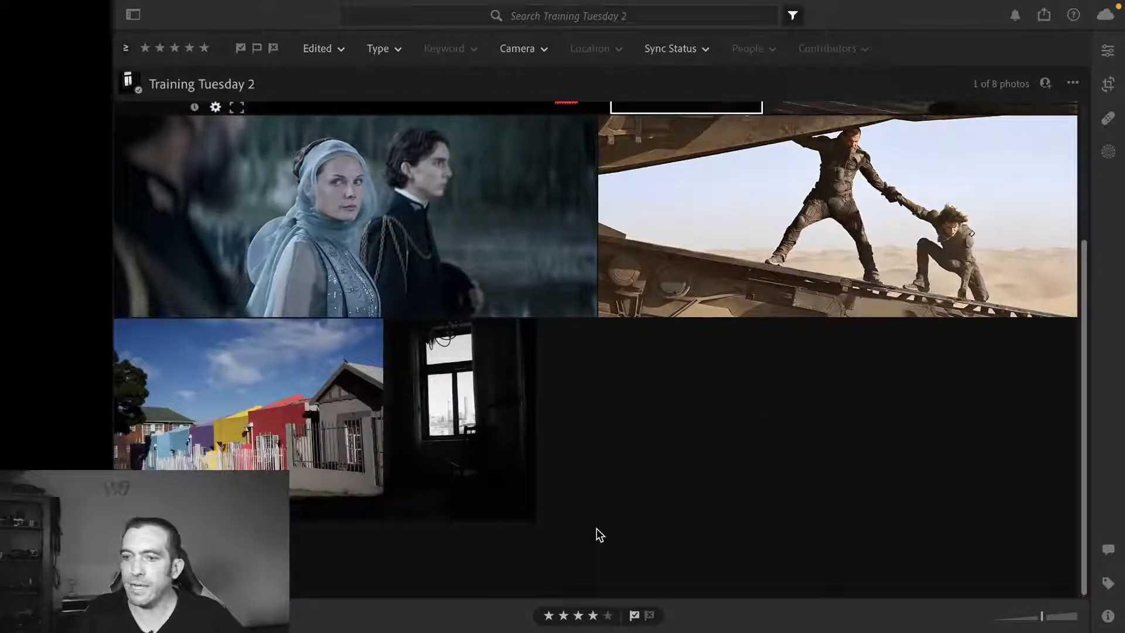
scroll(599, 534, up, 3)
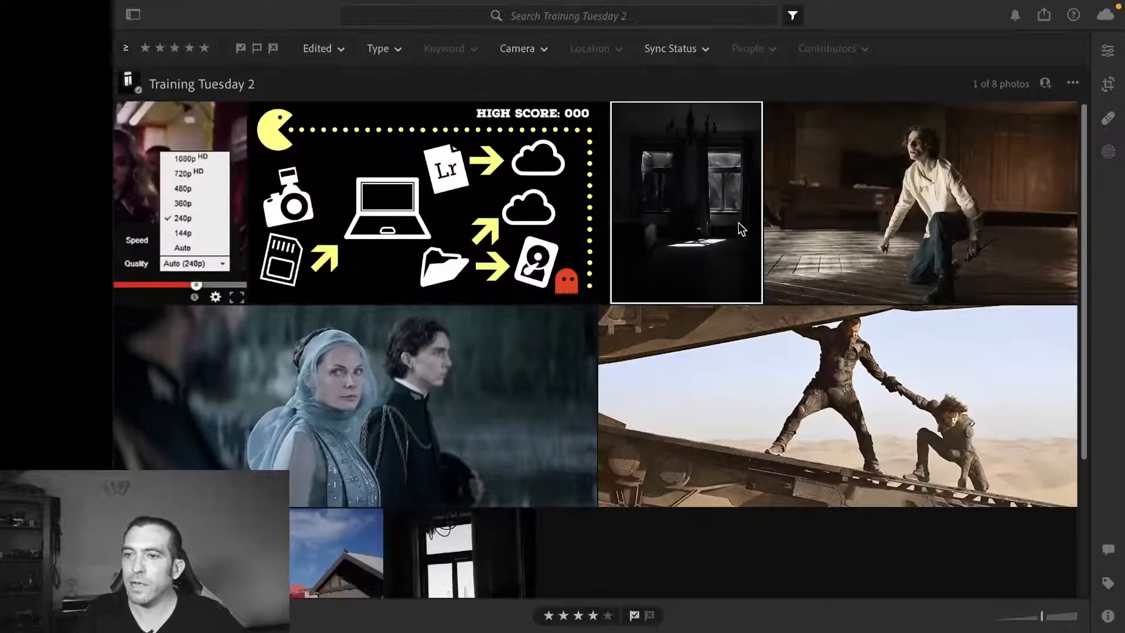
Toggle the filter bar off and on, and filter the Training Tuesday 2 album to picked photos
click(794, 15)
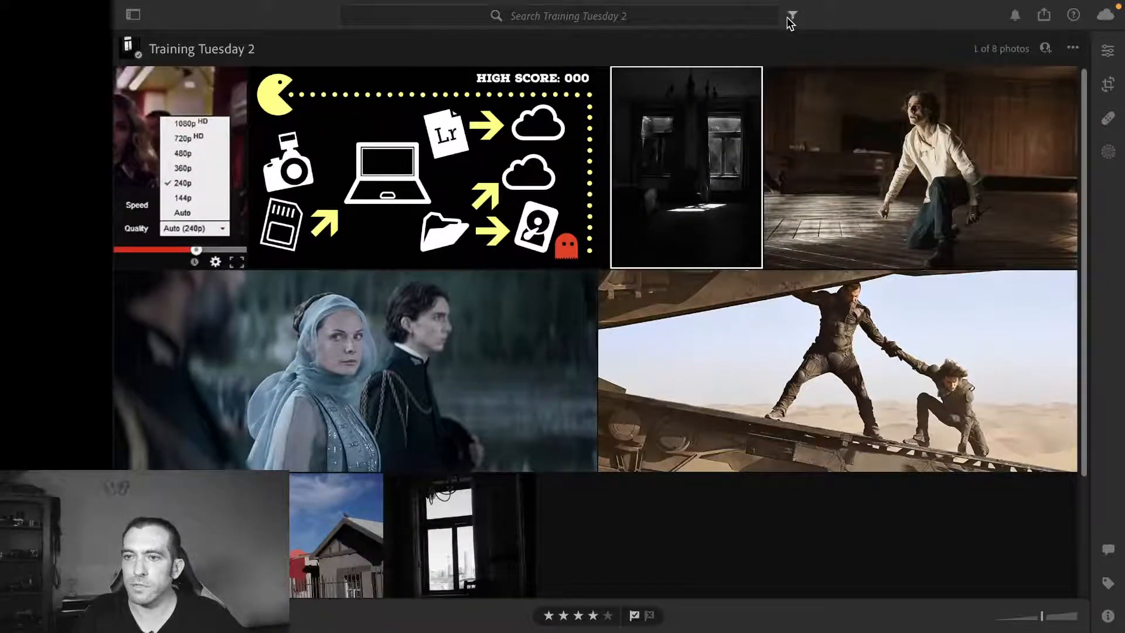
click(791, 18)
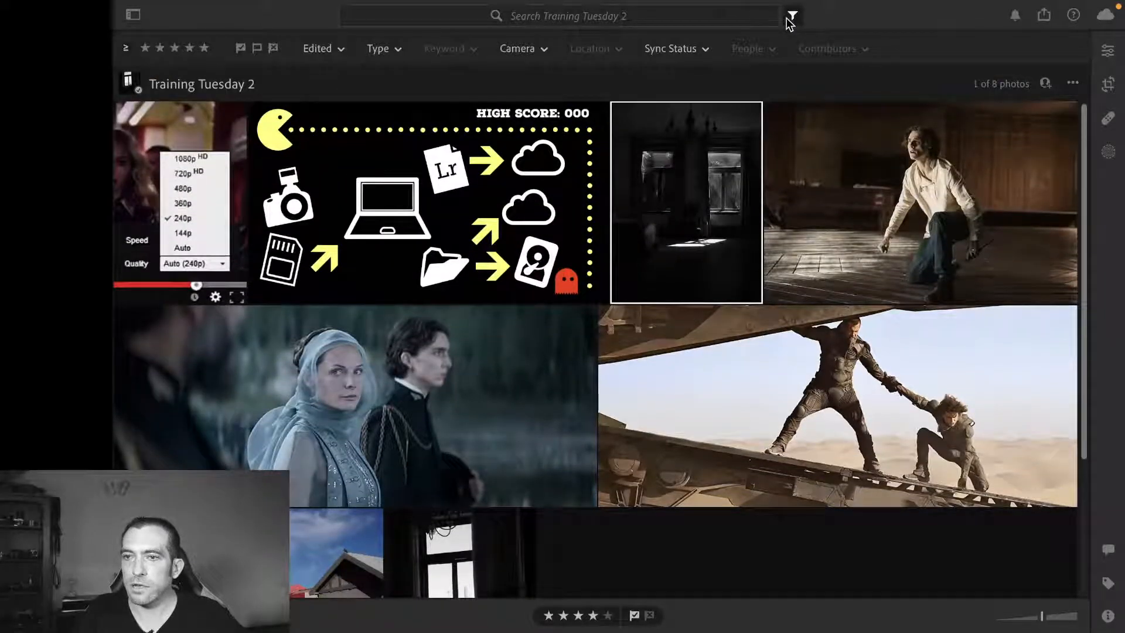
click(241, 49)
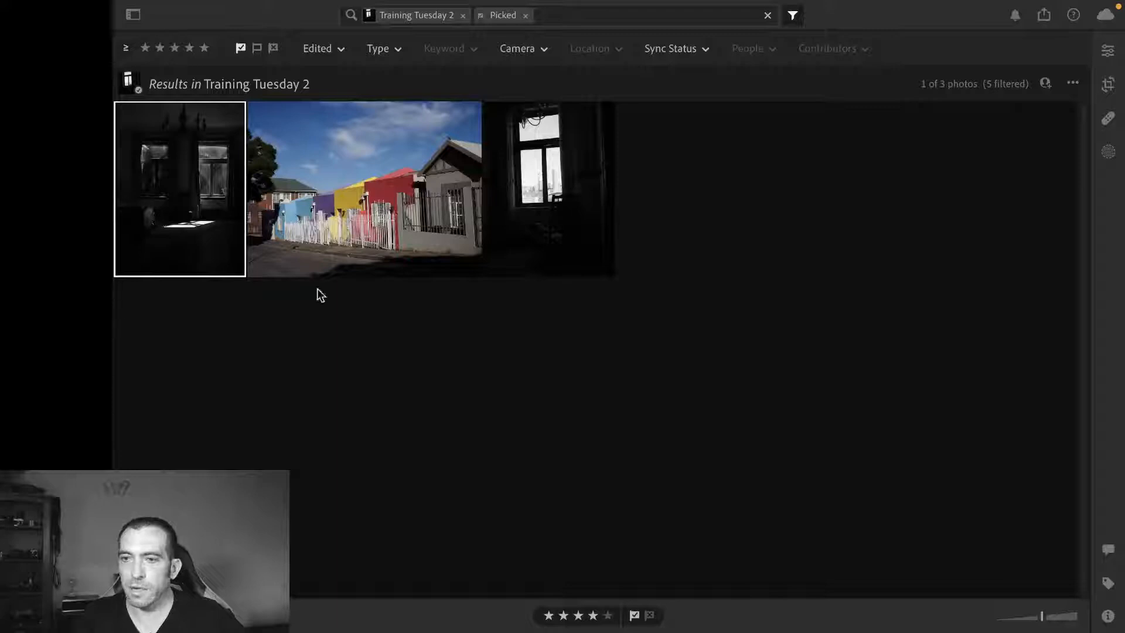
Step through the picked photos in single-photo view and inspect the dark two-window room at 100% before fitting it to view
double_click(215, 200)
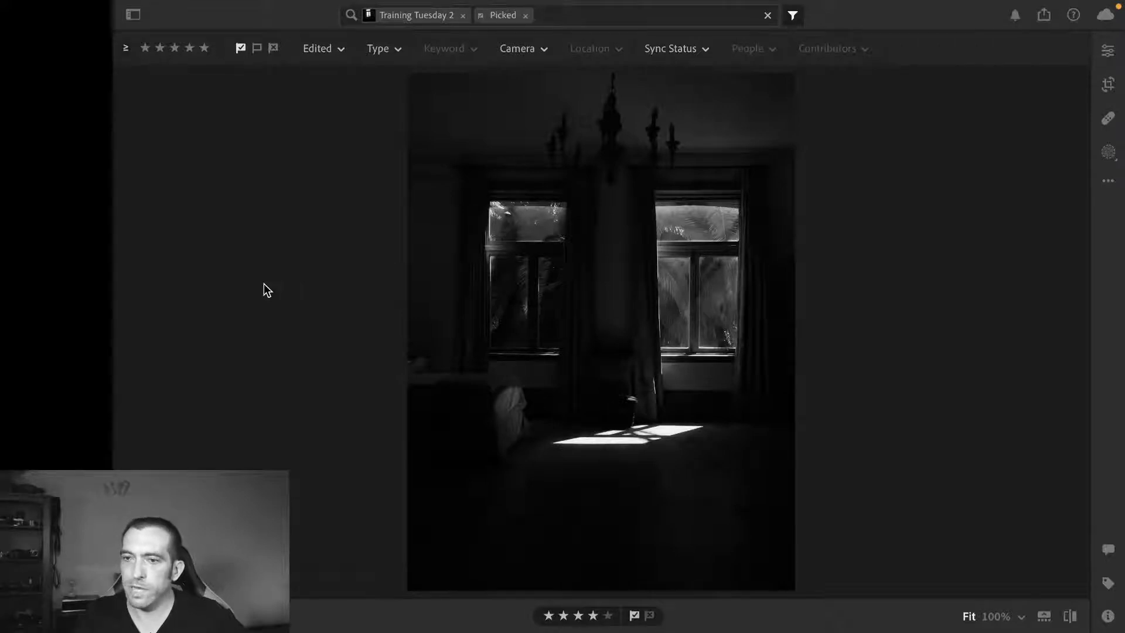
key(Right)
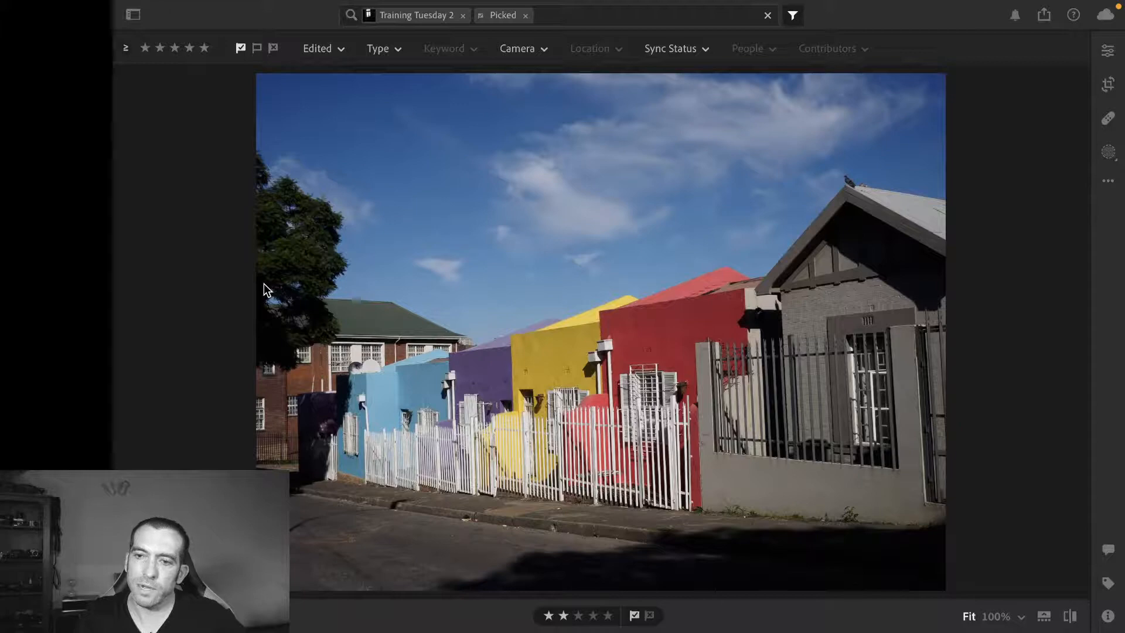
key(Left)
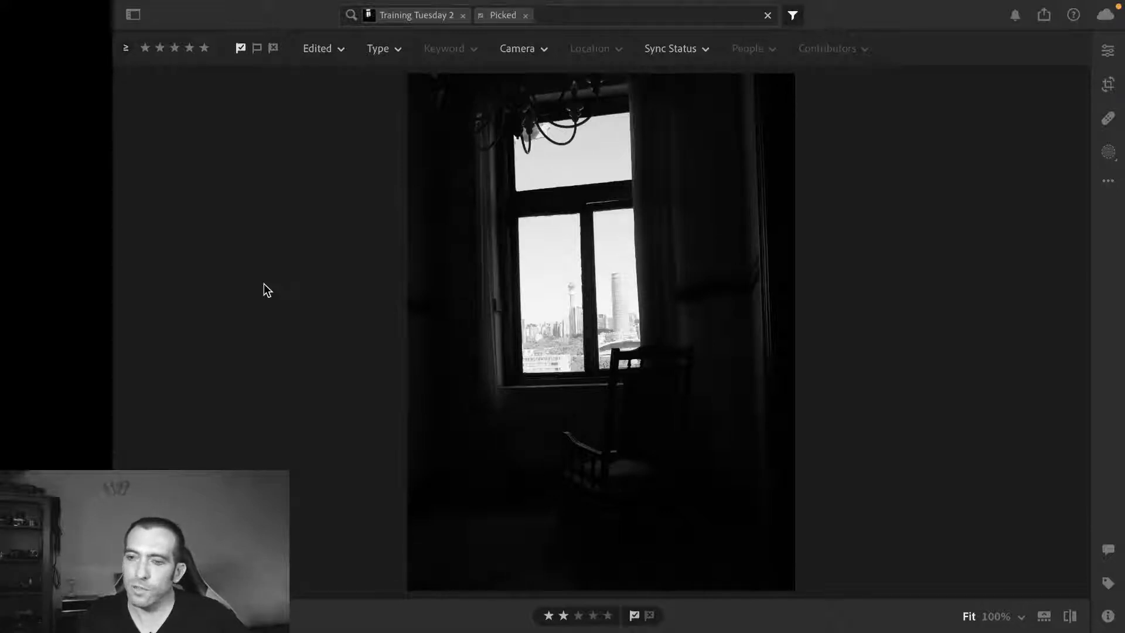
key(Right)
key(Right)
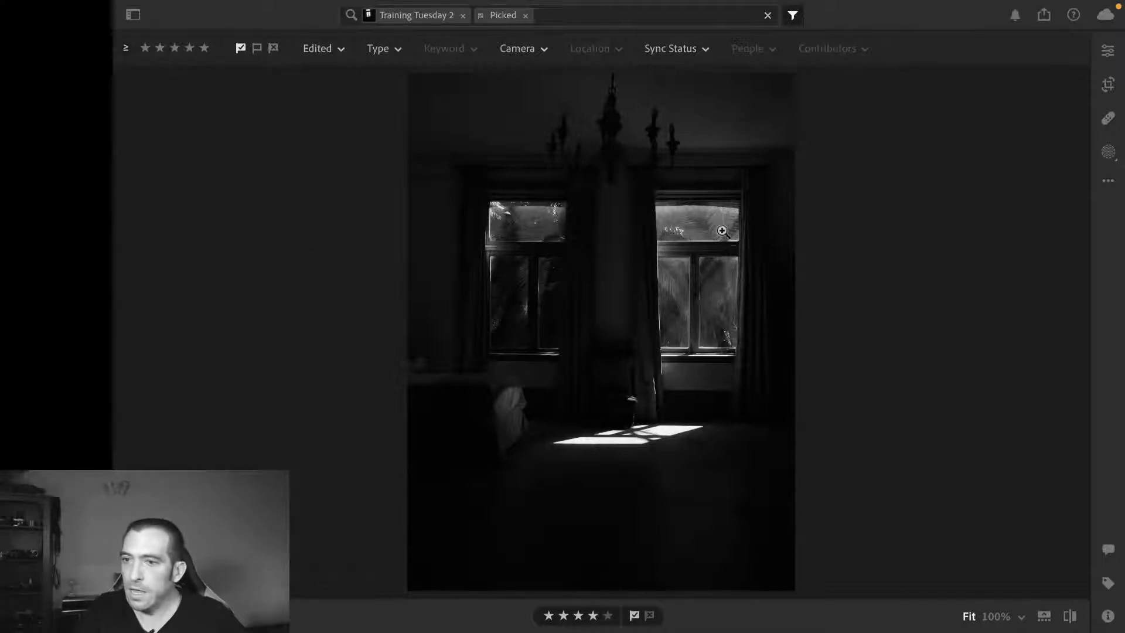
click(652, 364)
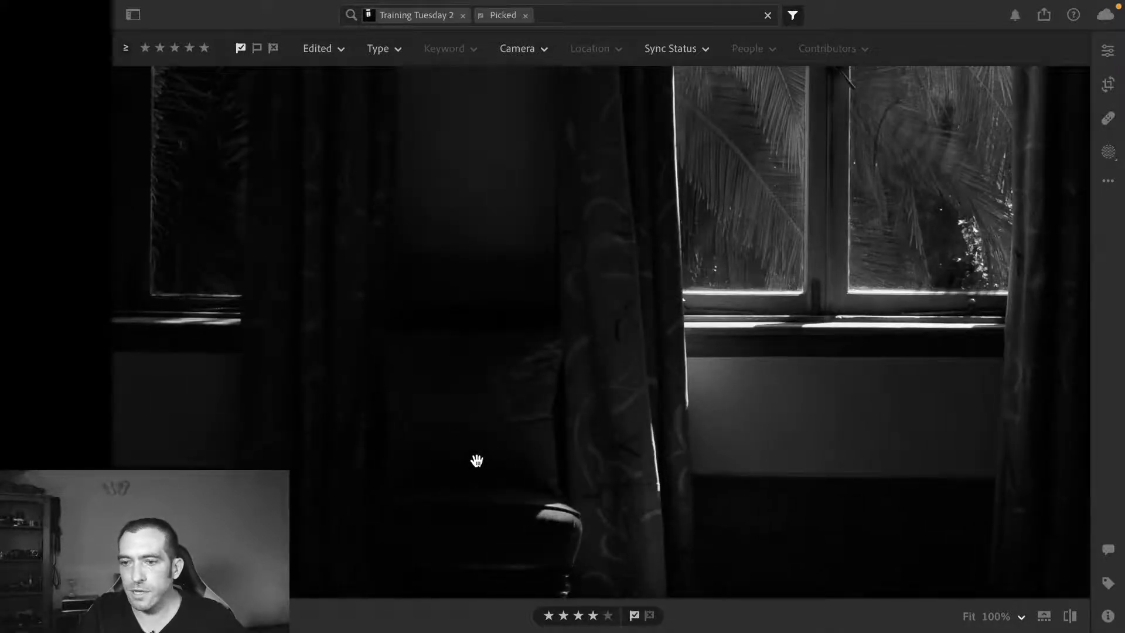
click(508, 426)
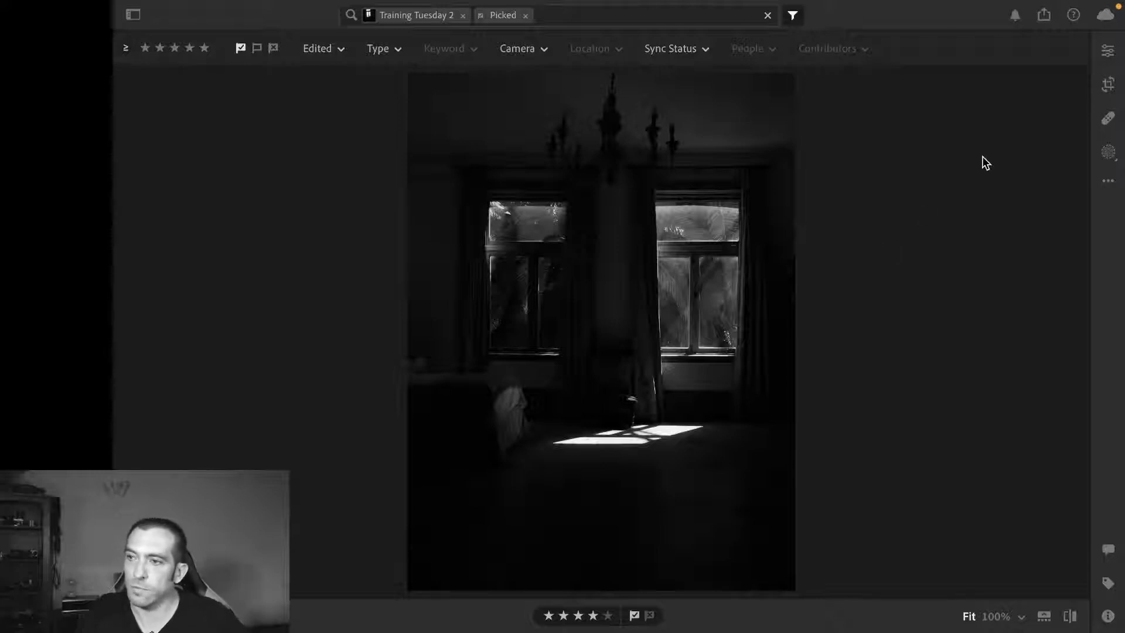
Open the Edit controls for the dark two-window room photo, try an Exposure of +3.37 and reset it to 0
click(1108, 51)
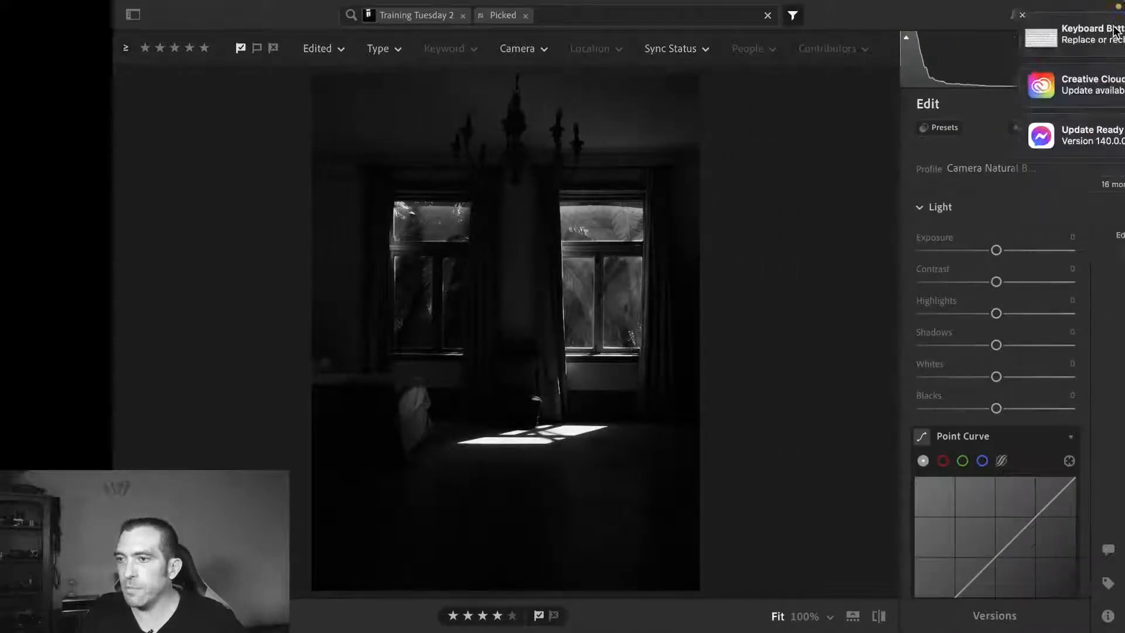
click(841, 121)
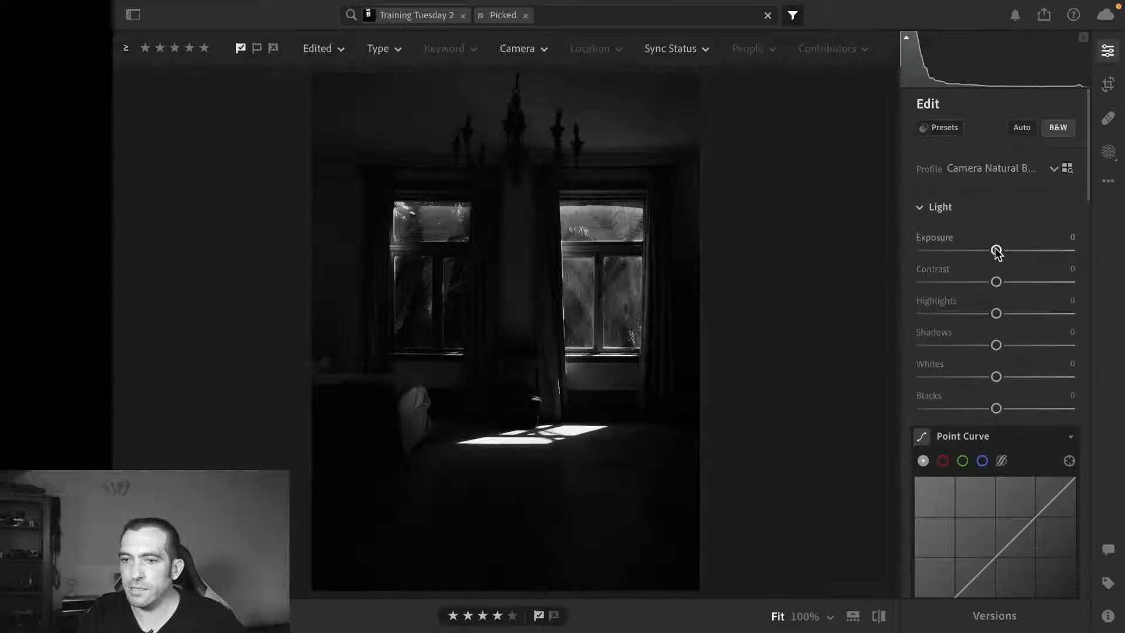
drag(996, 250, 1048, 252)
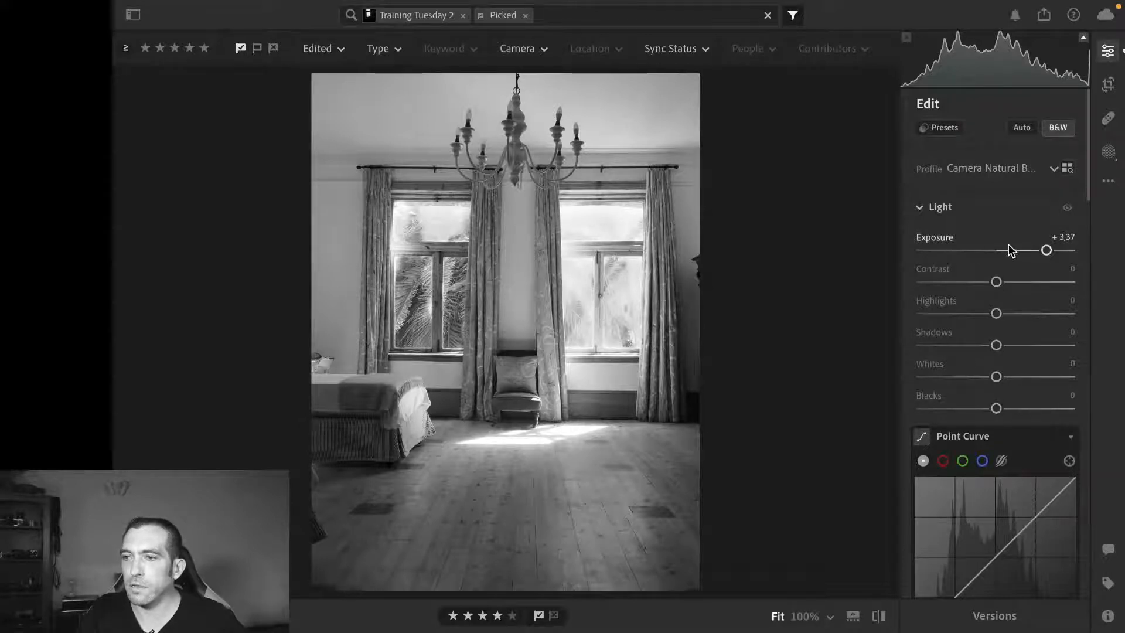
double_click(1044, 245)
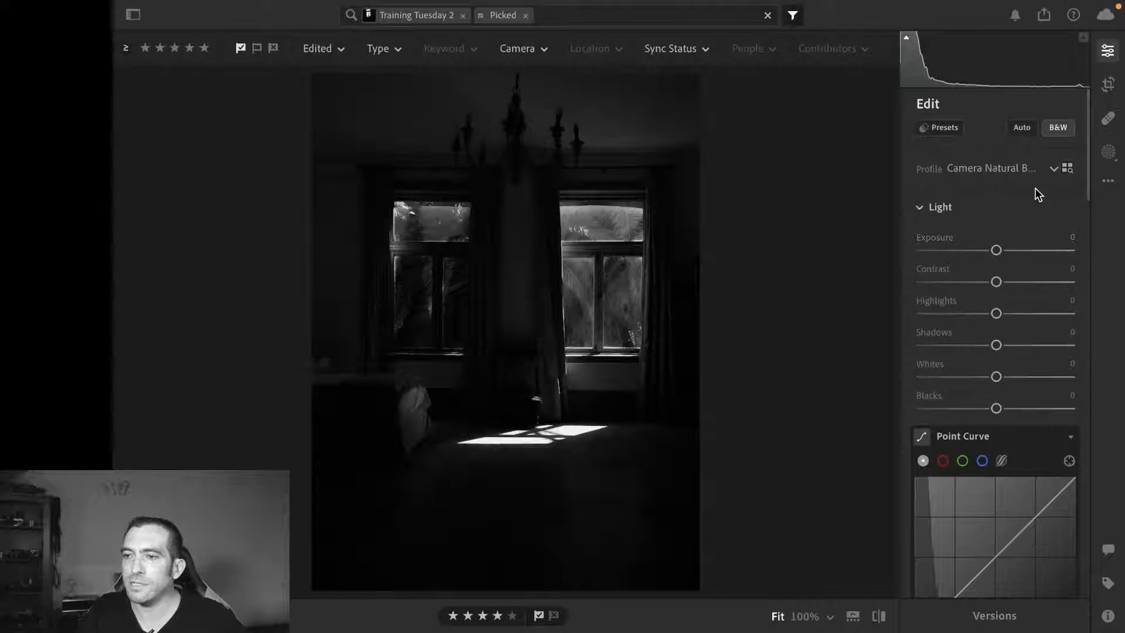
Turn off black and white for the two-window room photo, try Exposure at +2.75 in colour and monochrome, and reset Exposure to 0
click(1058, 128)
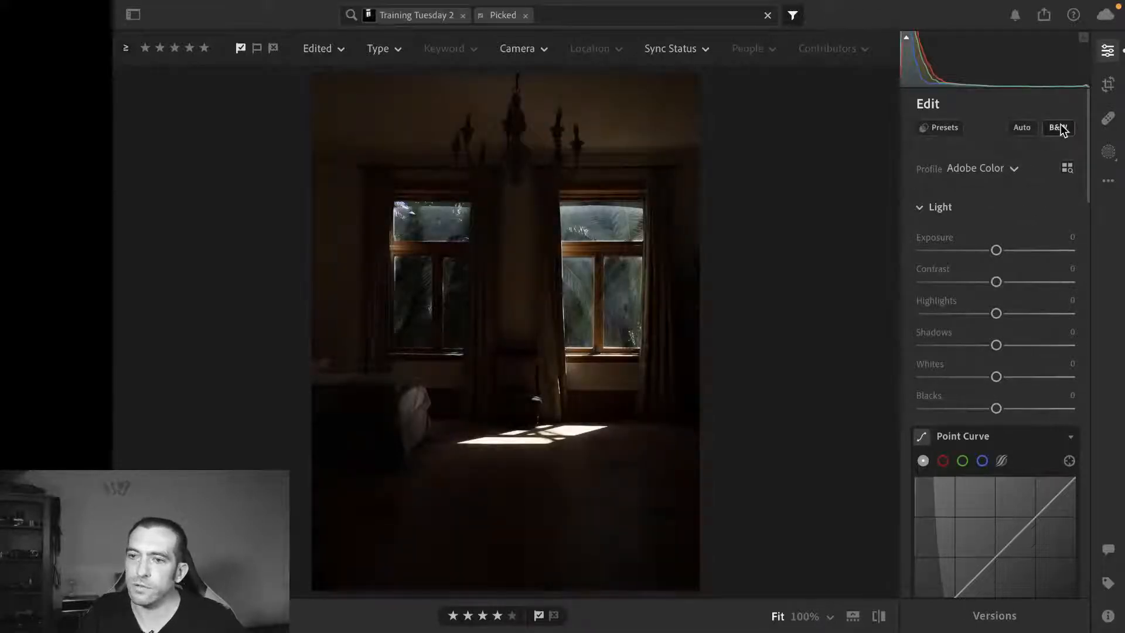
drag(996, 250, 1038, 252)
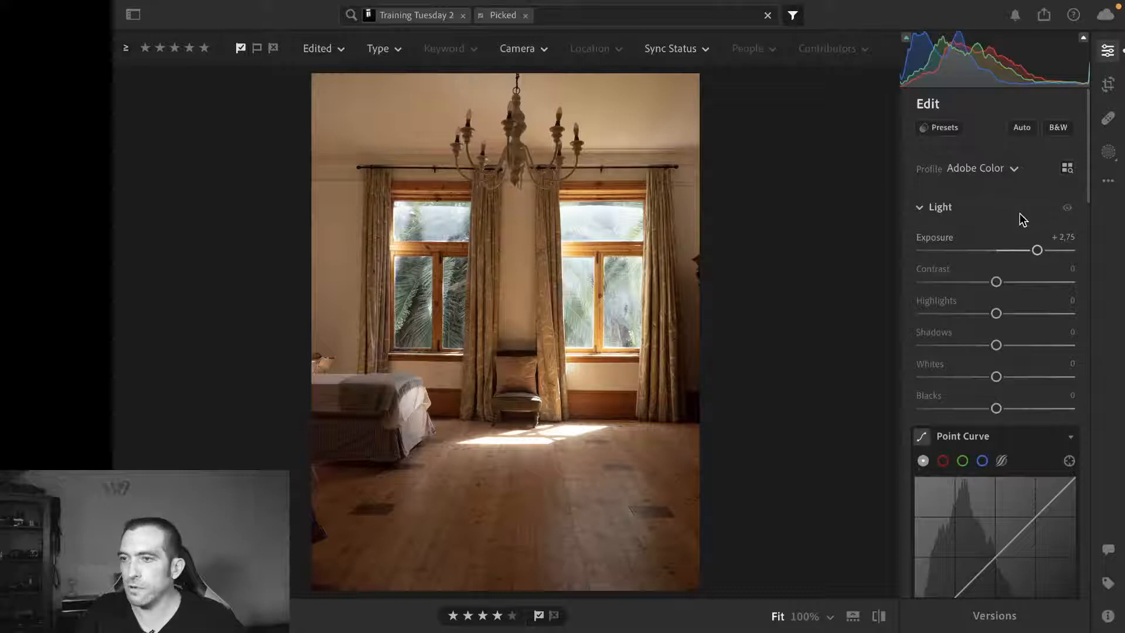
click(1058, 127)
click(1058, 132)
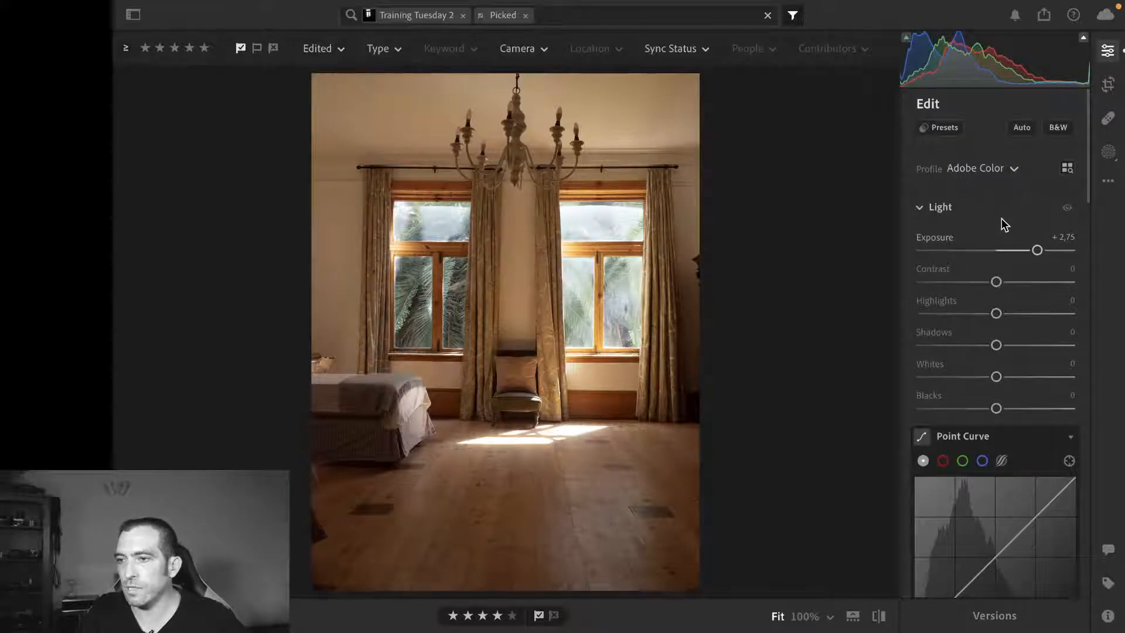
double_click(1038, 251)
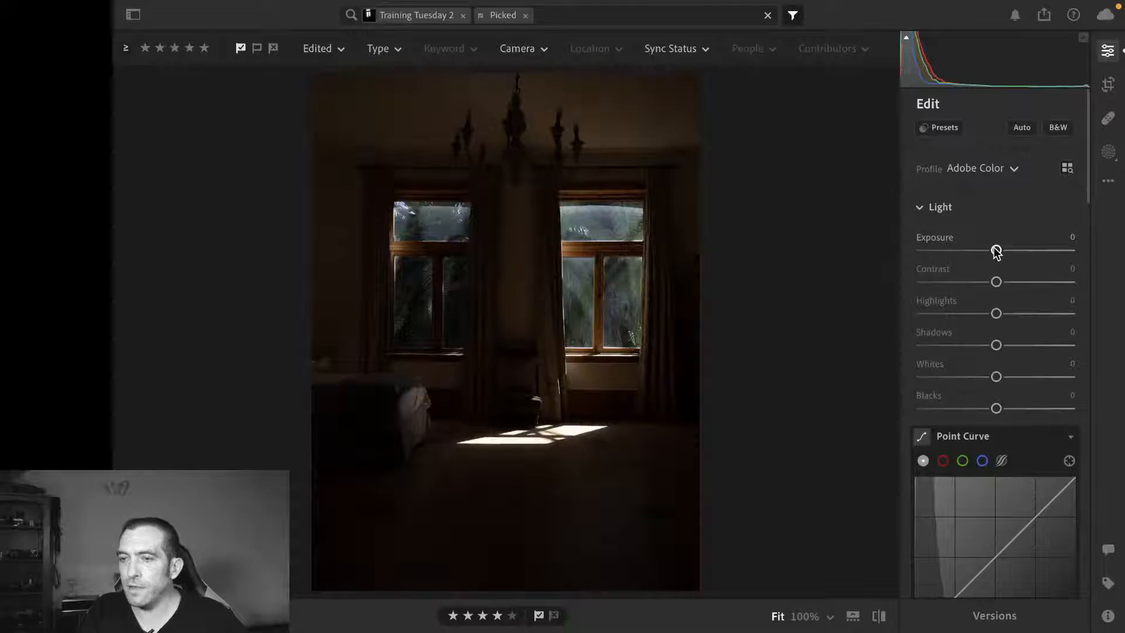
scroll(995, 251, down, 1)
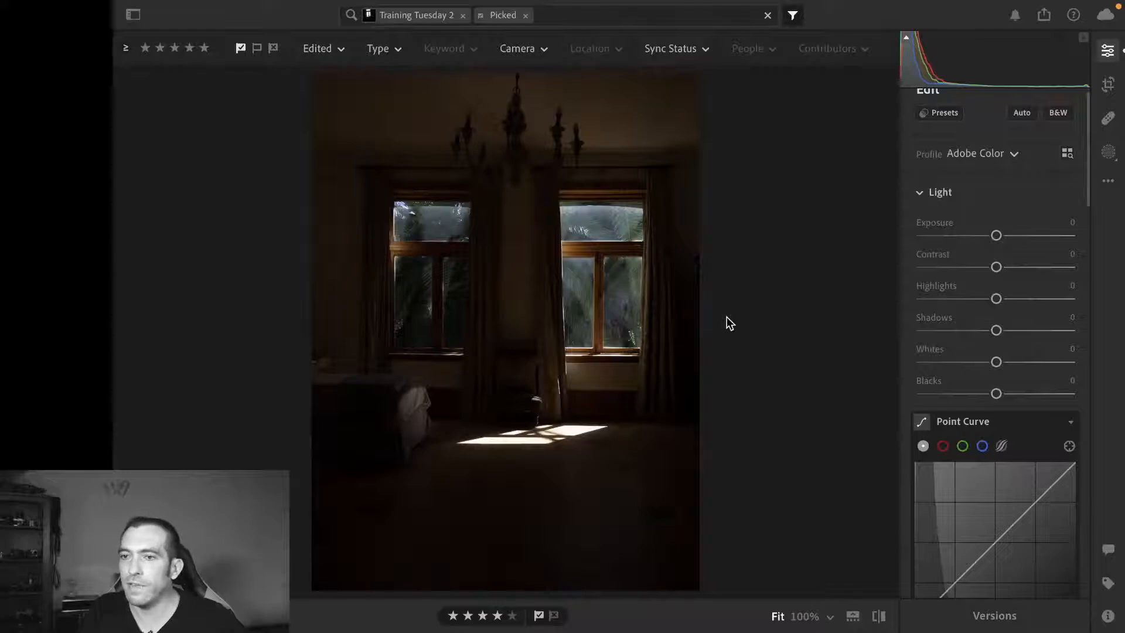
Return to the photo grid, remove the Picked filter, and open the still of the kneeling man in the white shirt
key(g)
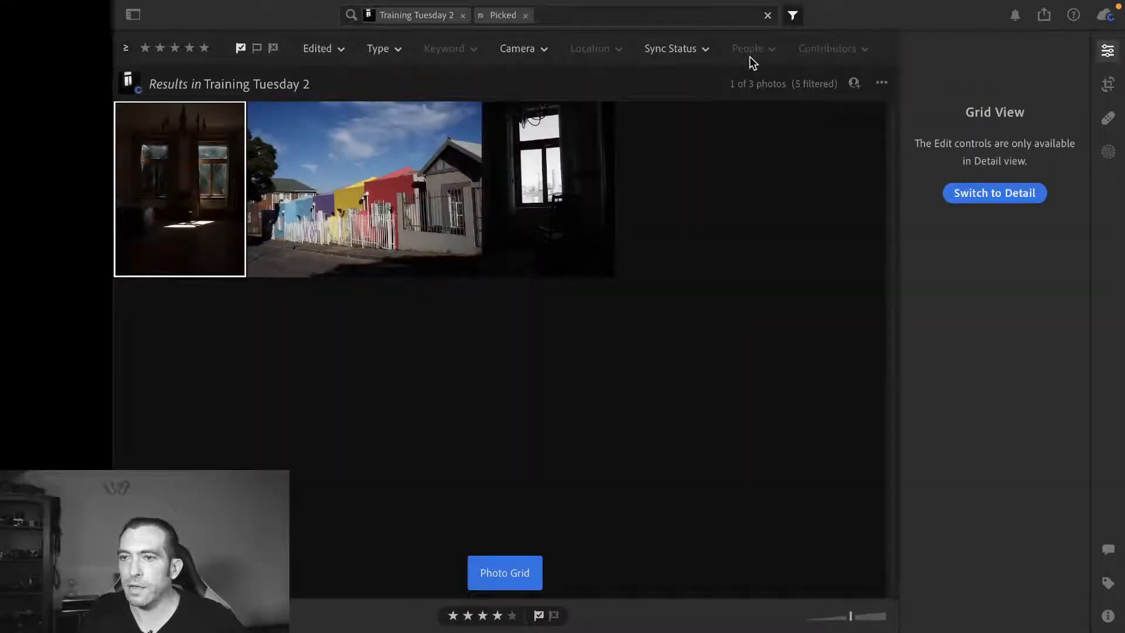
click(525, 15)
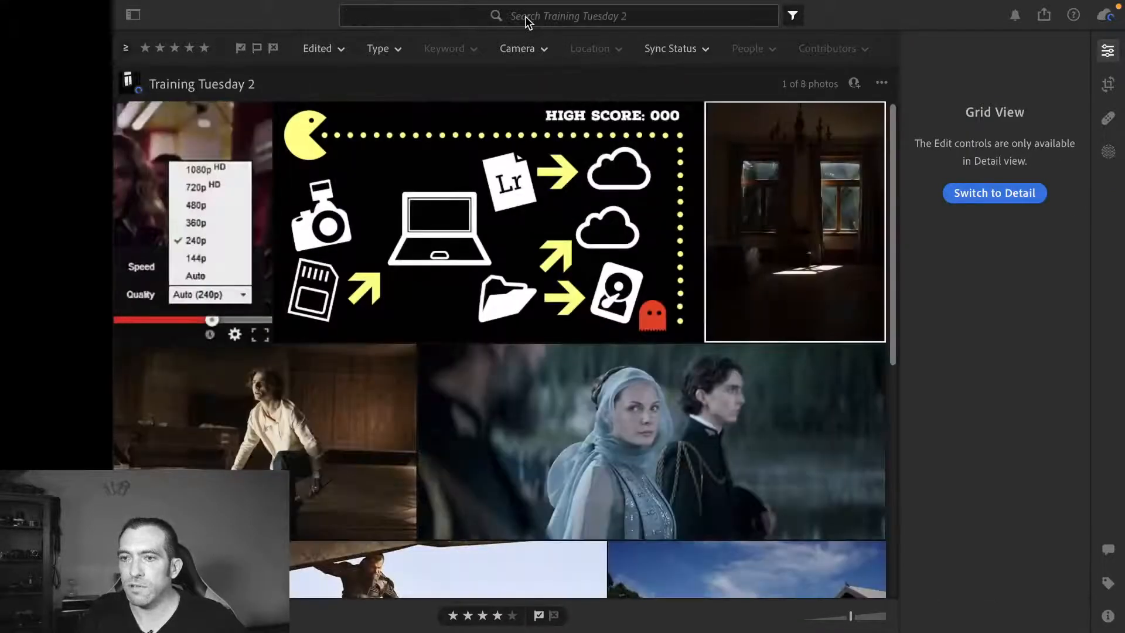
scroll(527, 231, down, 3)
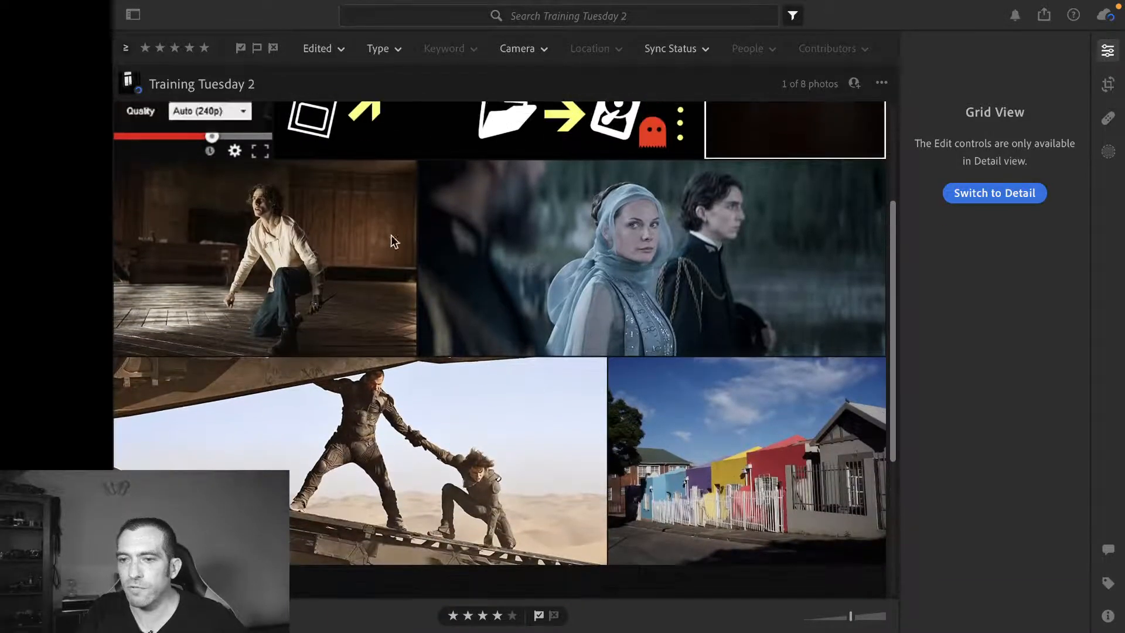
double_click(328, 240)
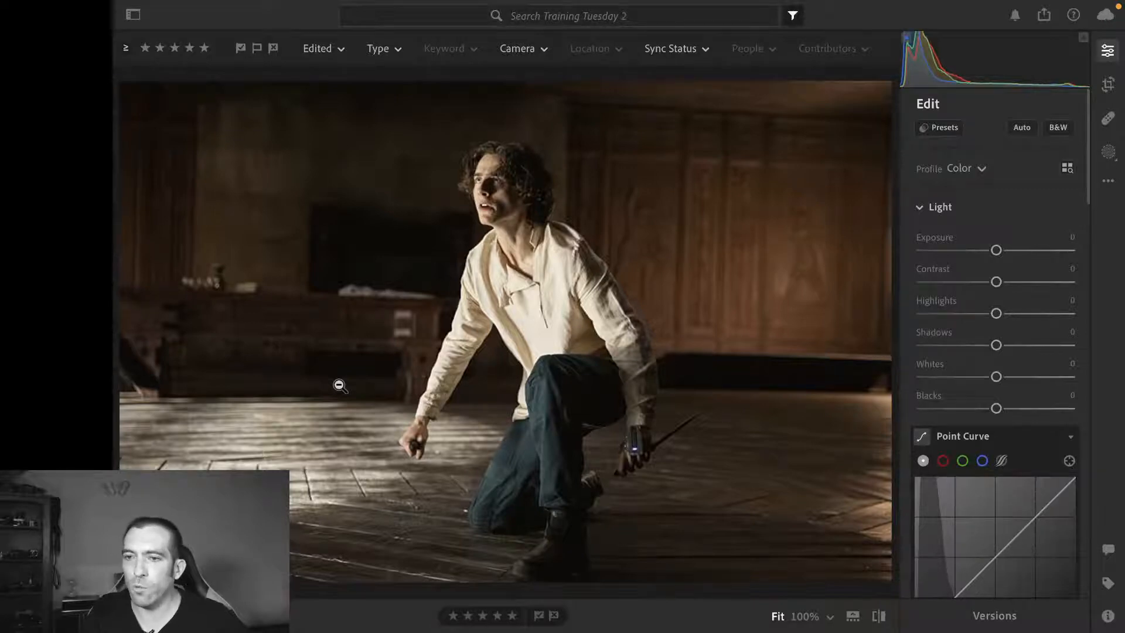
Step back and forth between the film stills to compare the cool tones of the veiled woman shot with the warm desert shot
key(Right)
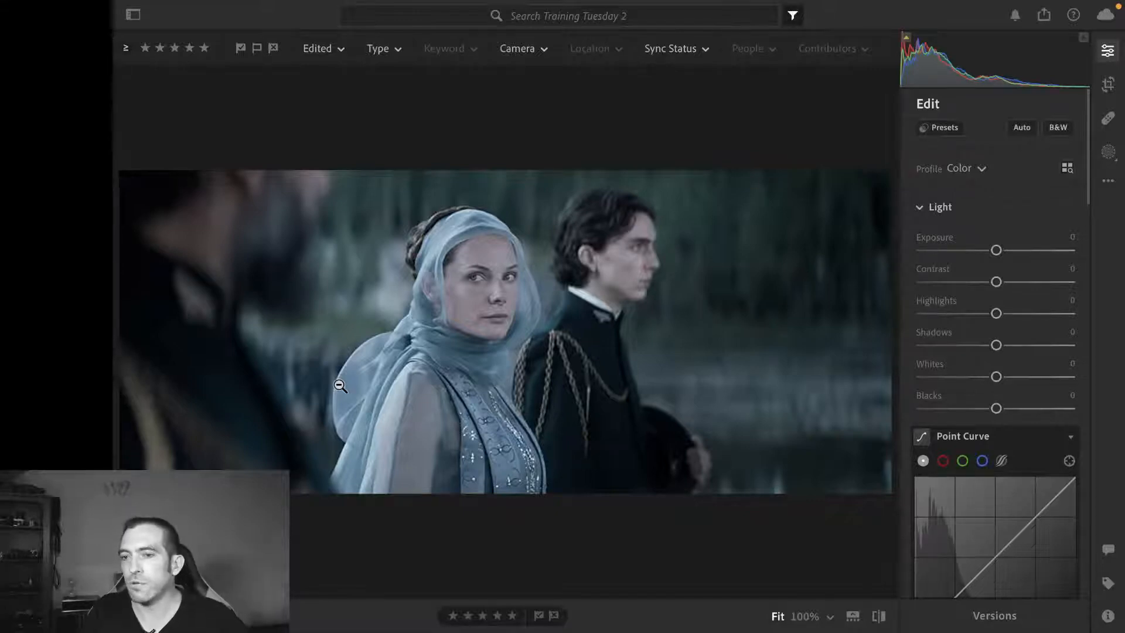
key(Right)
key(Left)
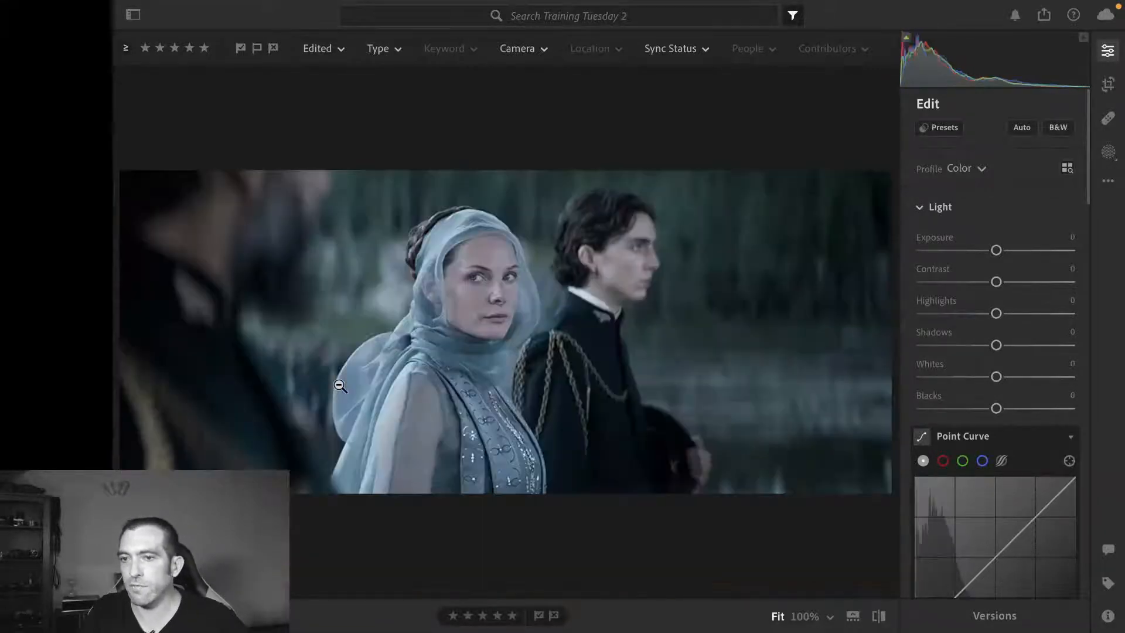
key(Left)
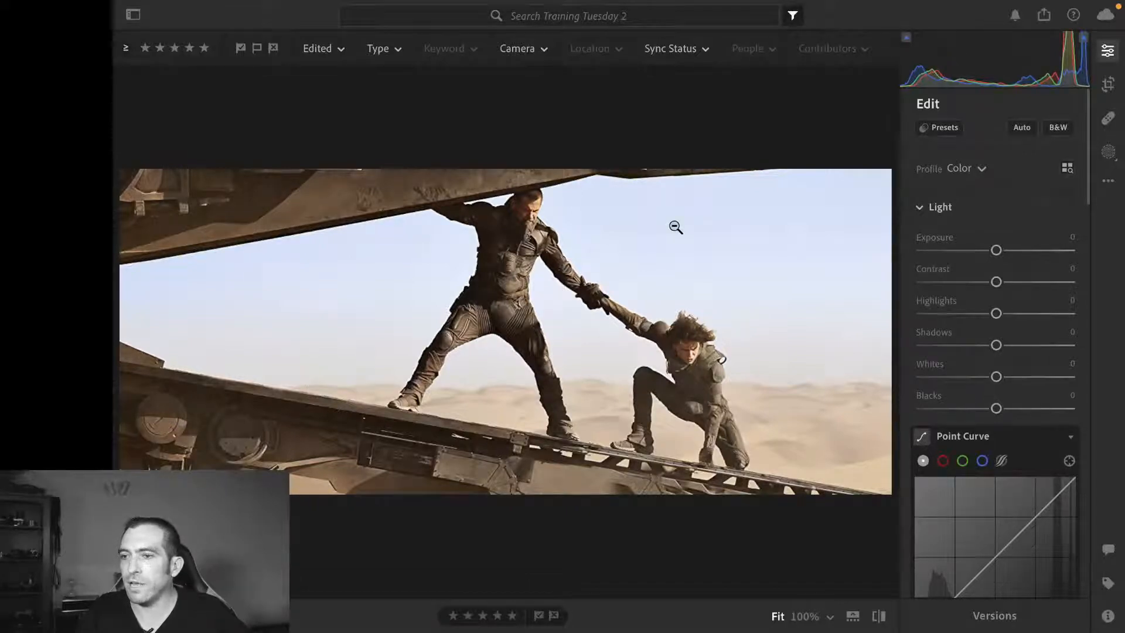
key(Right)
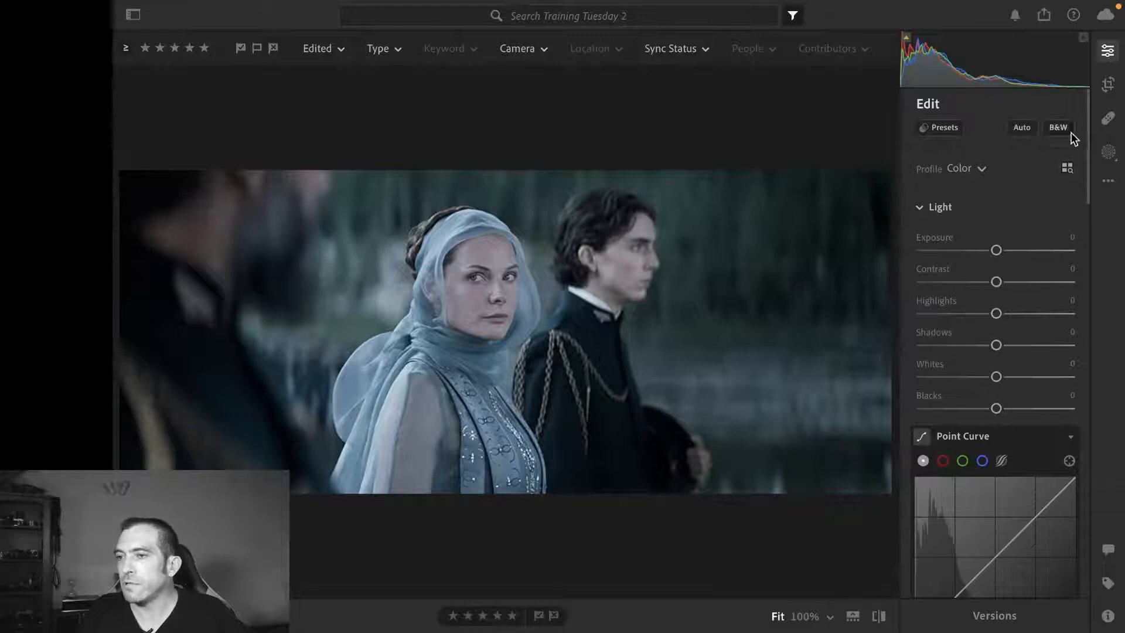
scroll(1006, 214, down, 8)
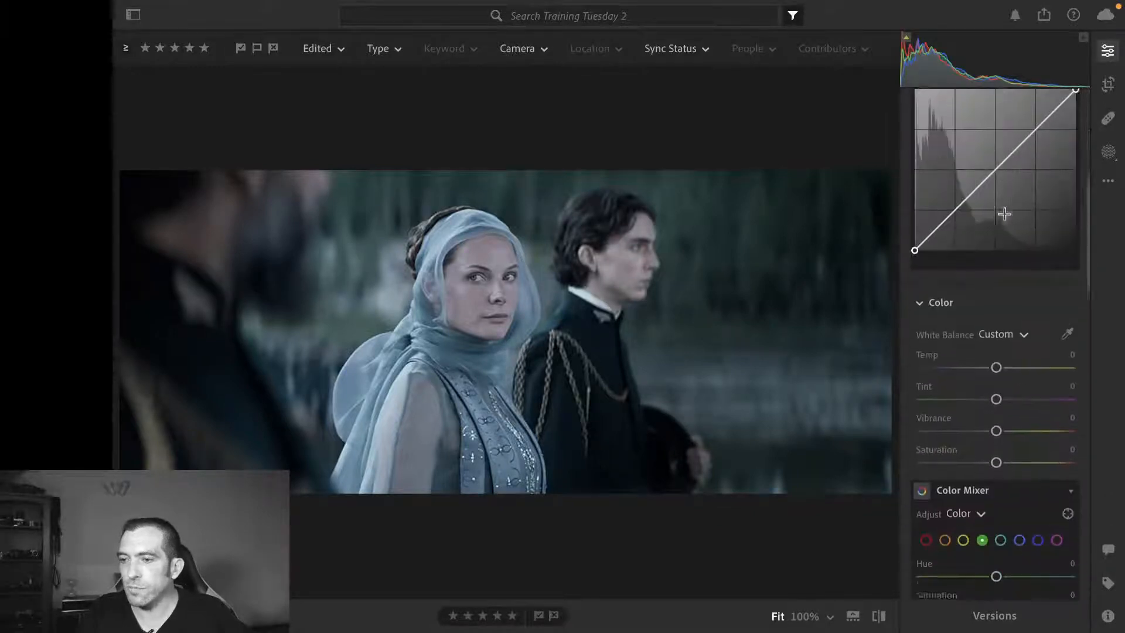
key(Right)
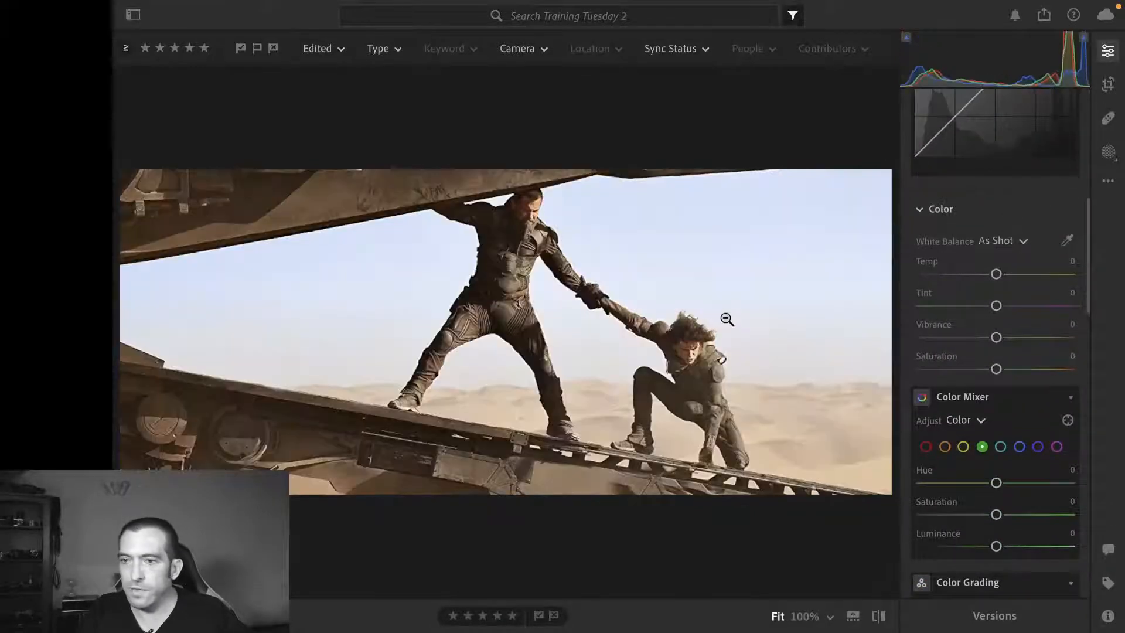
key(Left)
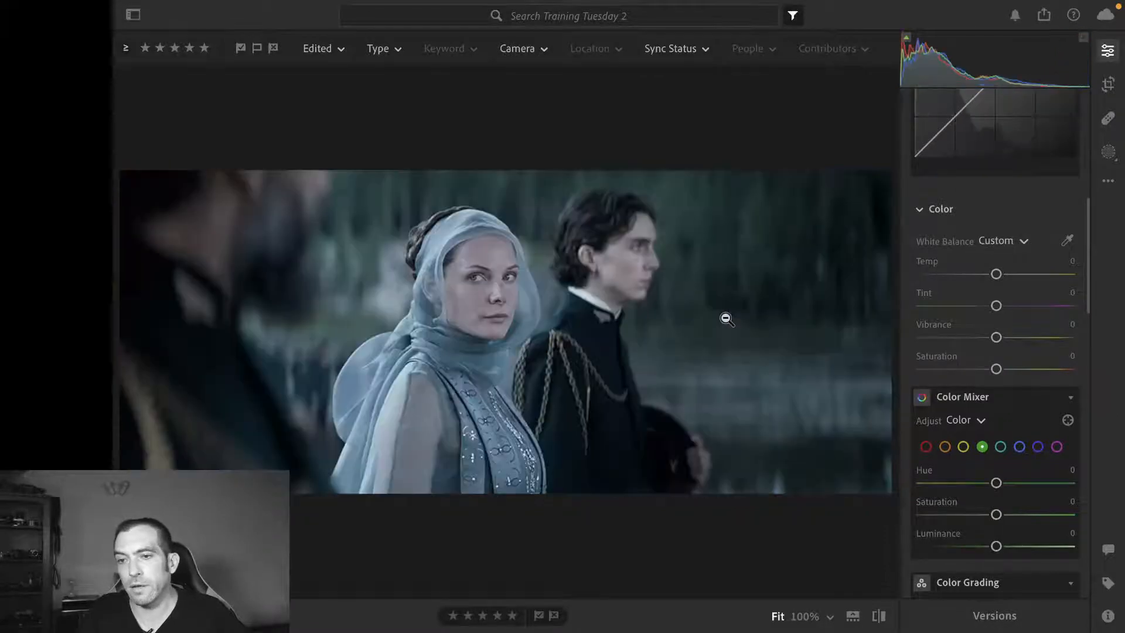
key(Right)
key(Left)
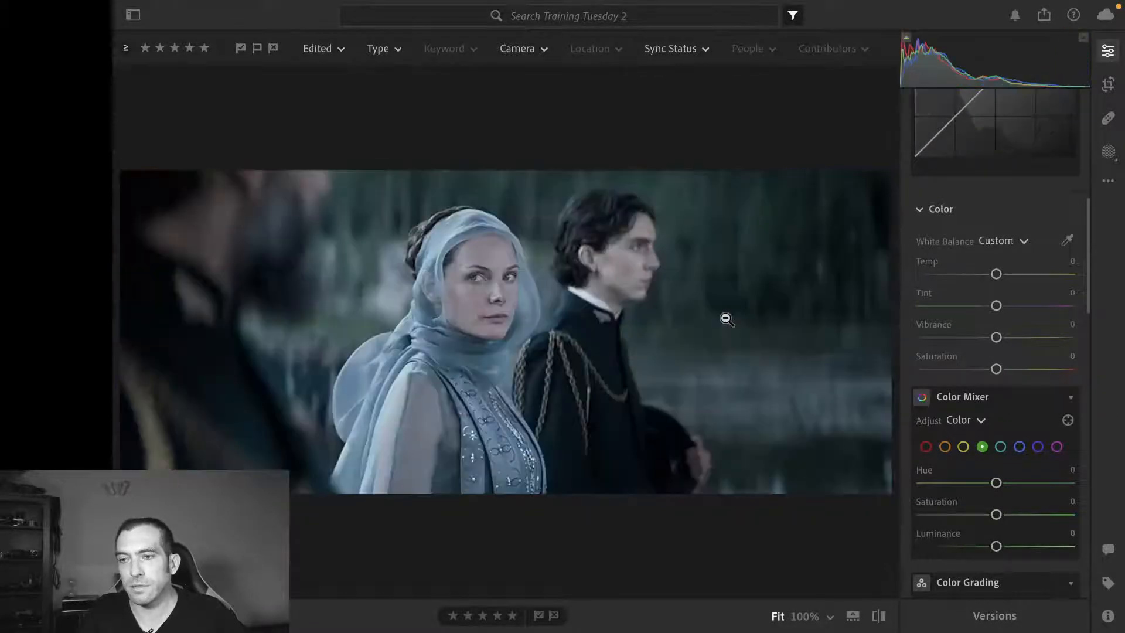
key(Right)
key(Left)
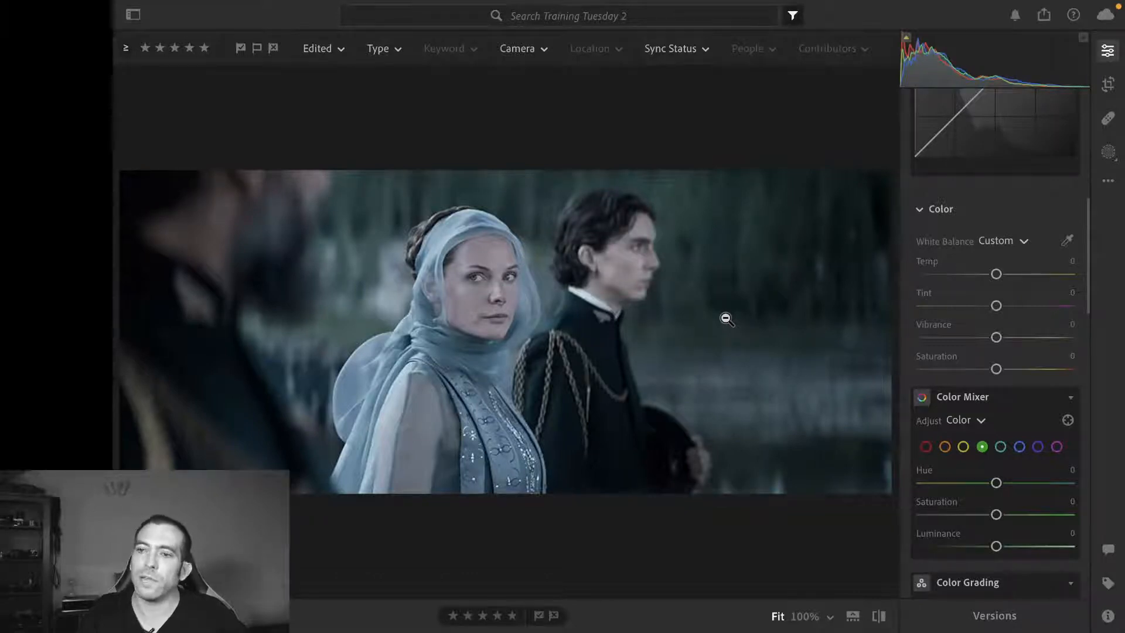
Try correcting the veiled woman still by sampling the man's white collar with the White Balance Selector, and undo the white balance changes
click(1068, 241)
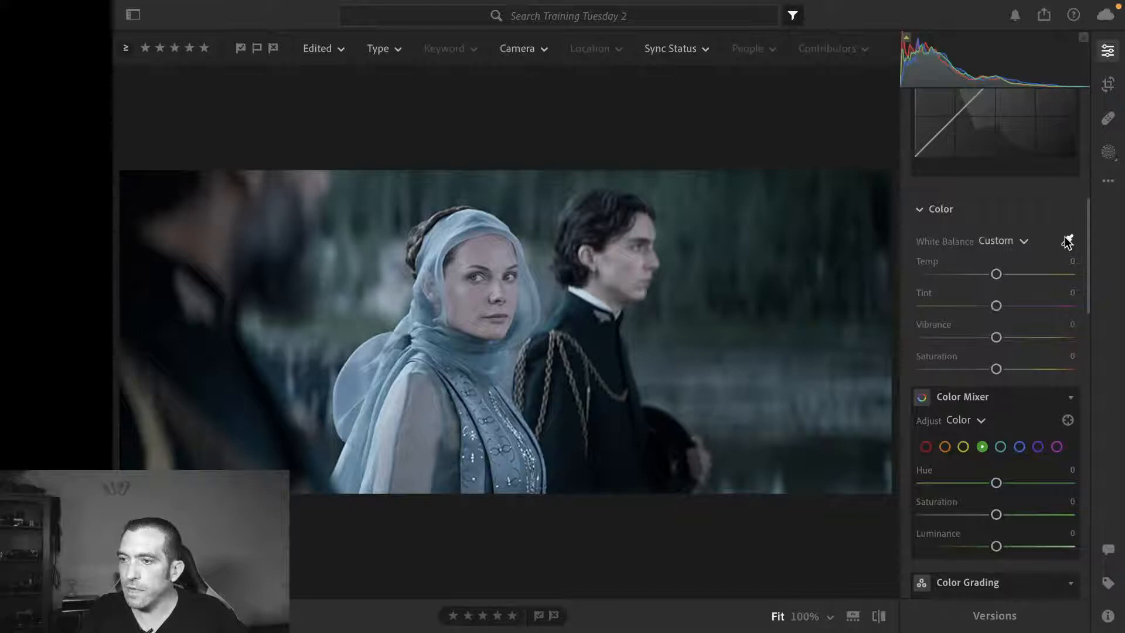
click(1067, 241)
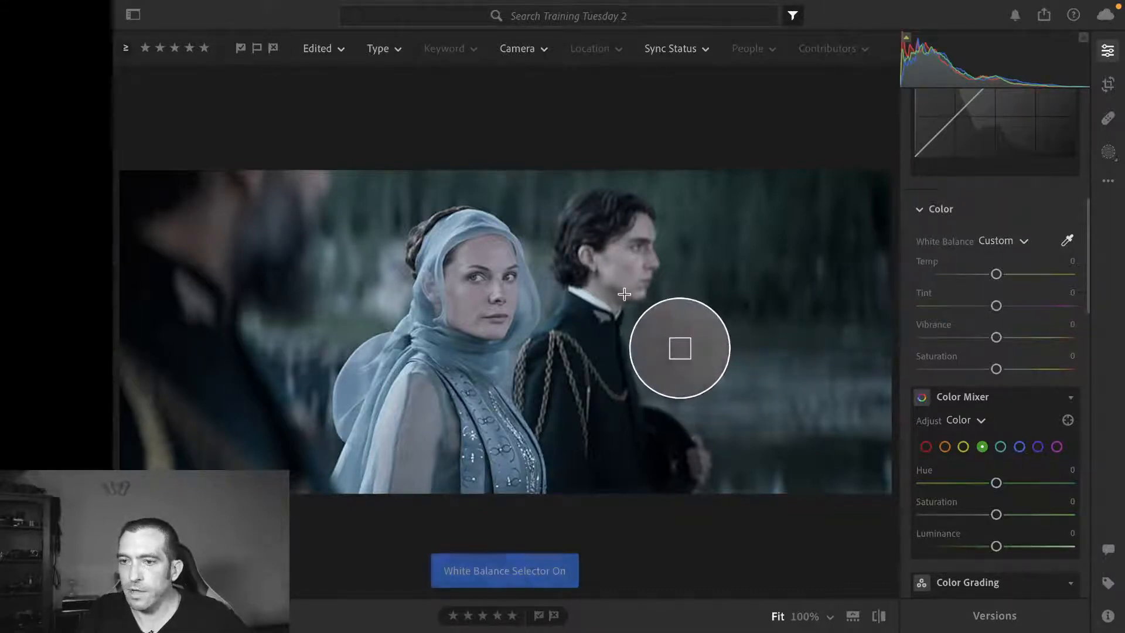
click(588, 298)
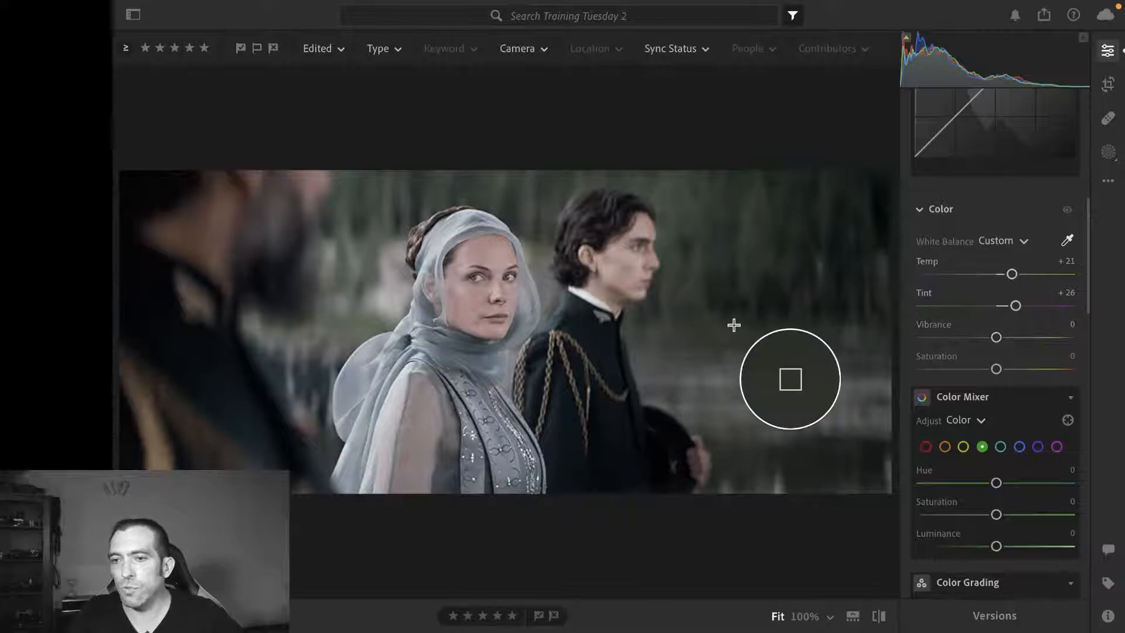
click(790, 311)
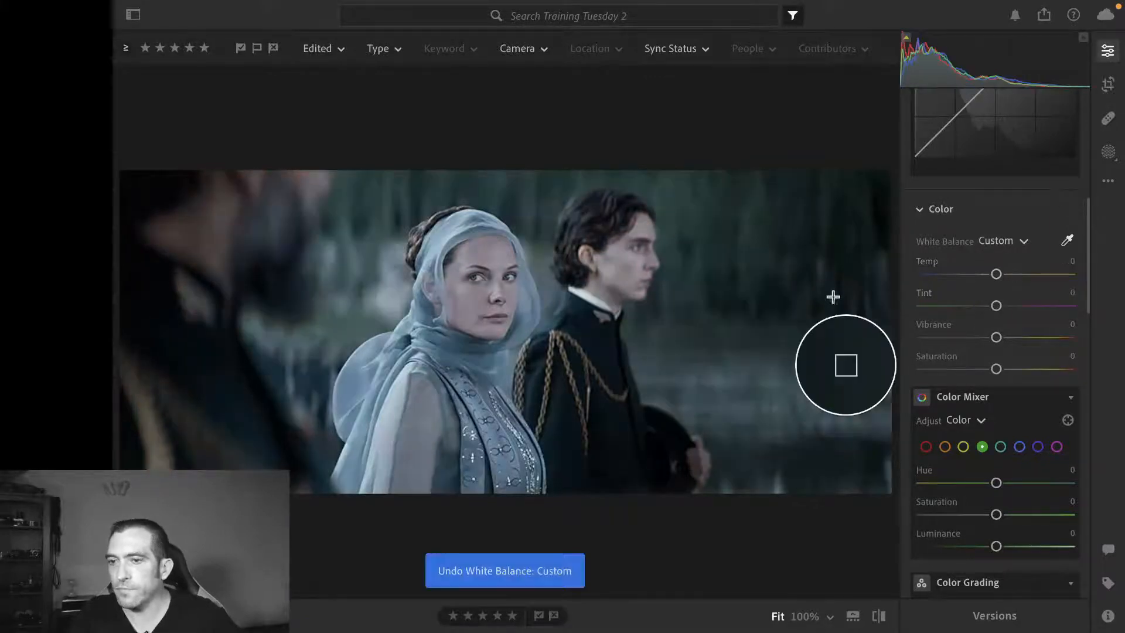
click(586, 296)
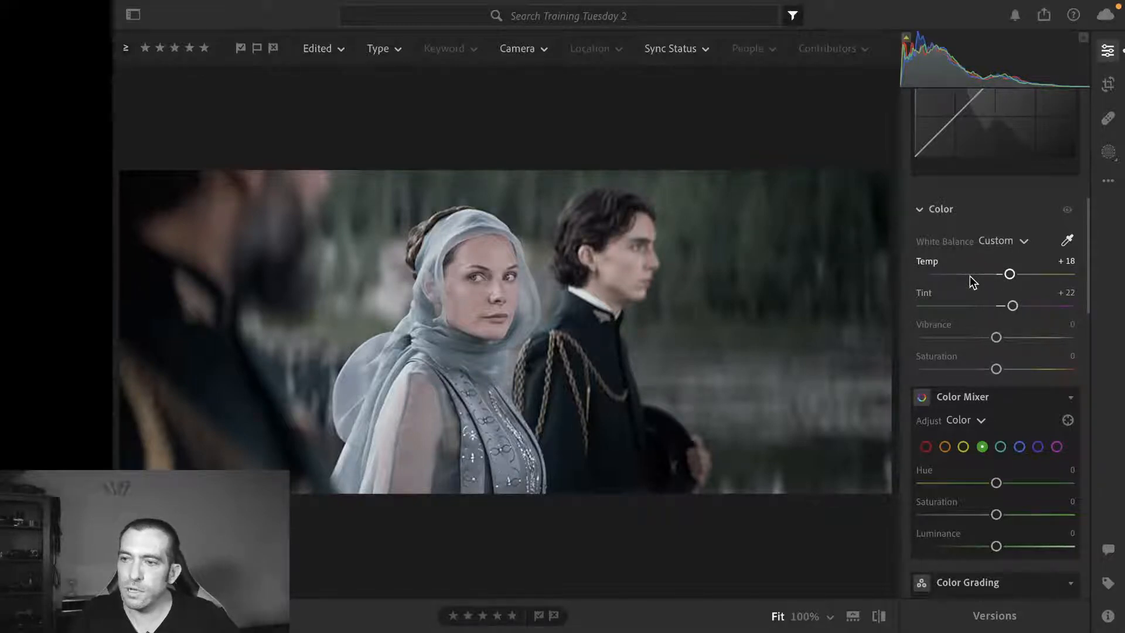
key(w)
key(ctrl+z)
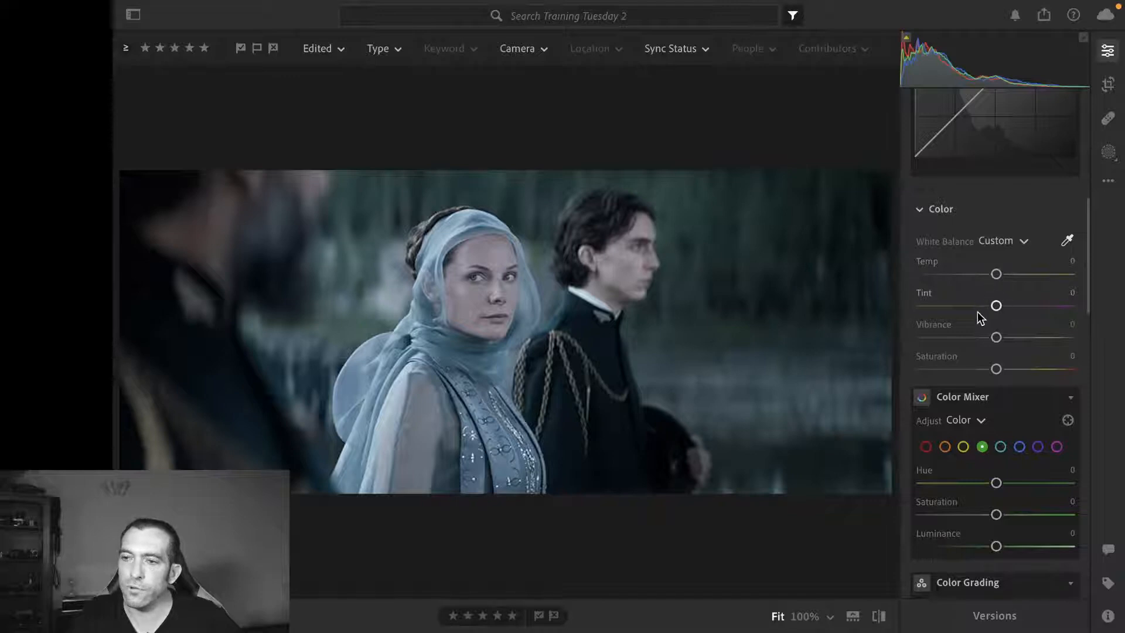
Sample the dark green background beside the man with the White Balance Selector and go back to the photo grid
key(w)
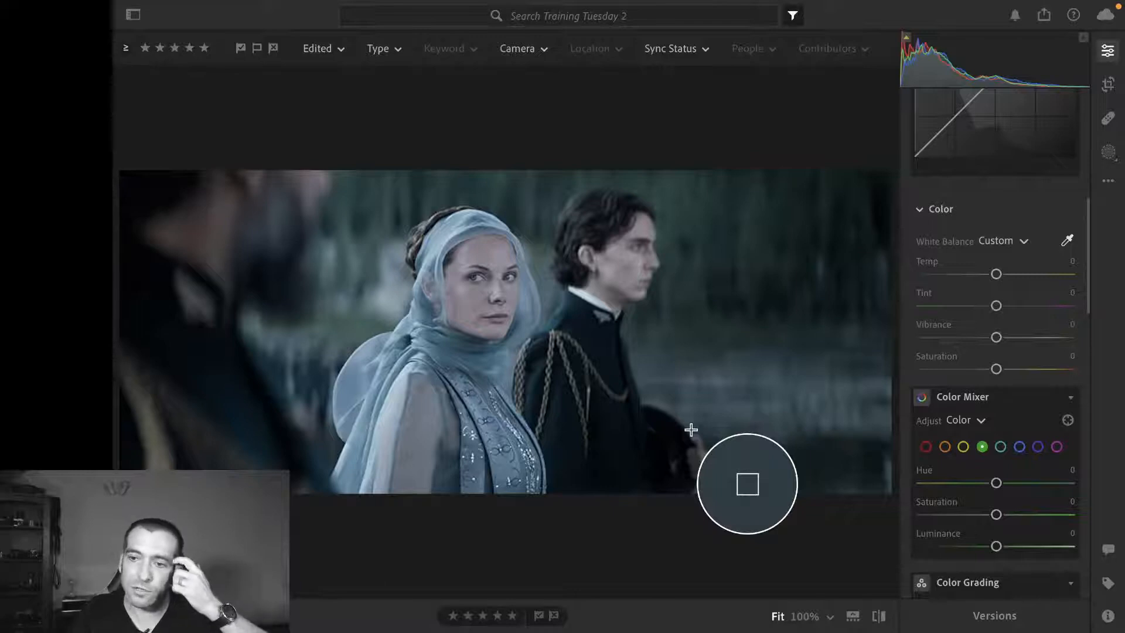
click(739, 281)
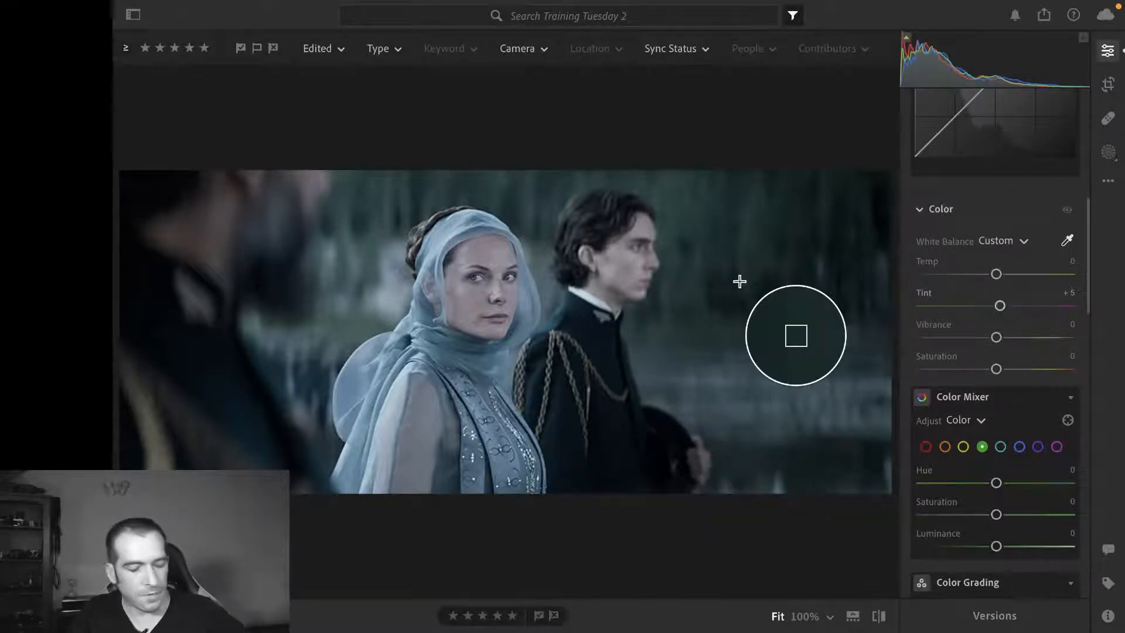
key(g)
Open the desert still, try a white balance sampled from the standing man's armour and Contrast at -52, and undo both changes
double_click(448, 459)
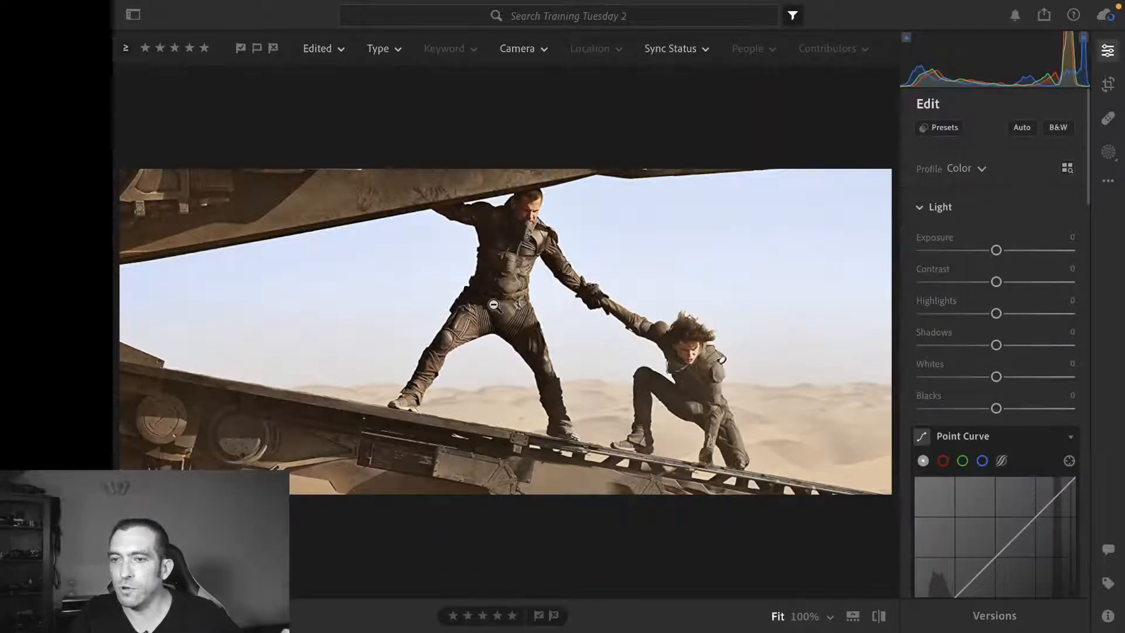
key(w)
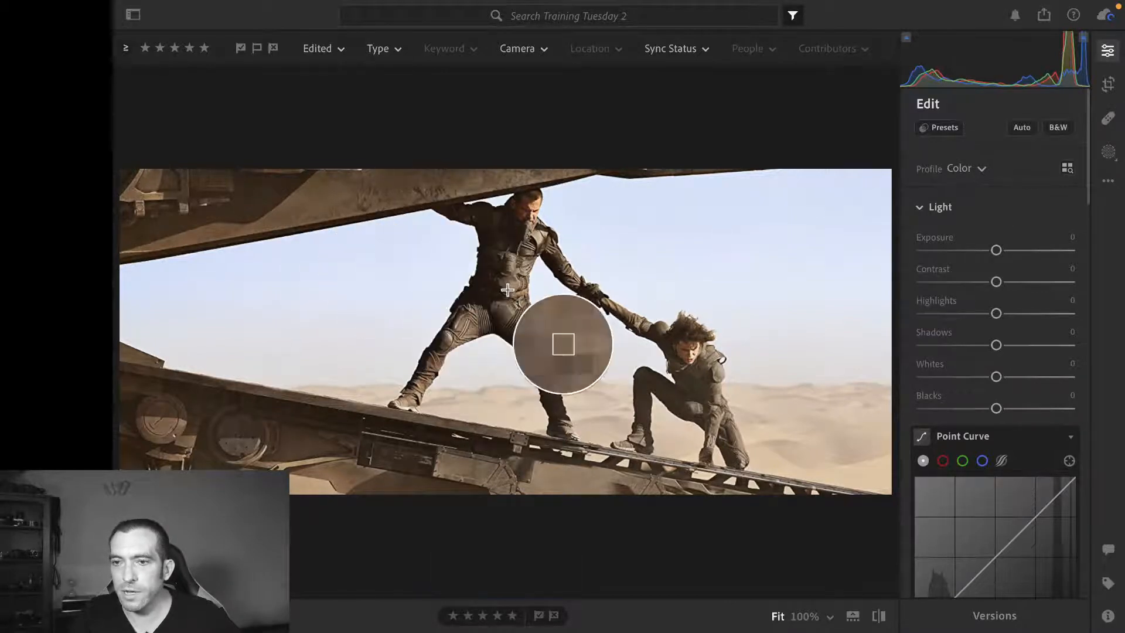
click(512, 263)
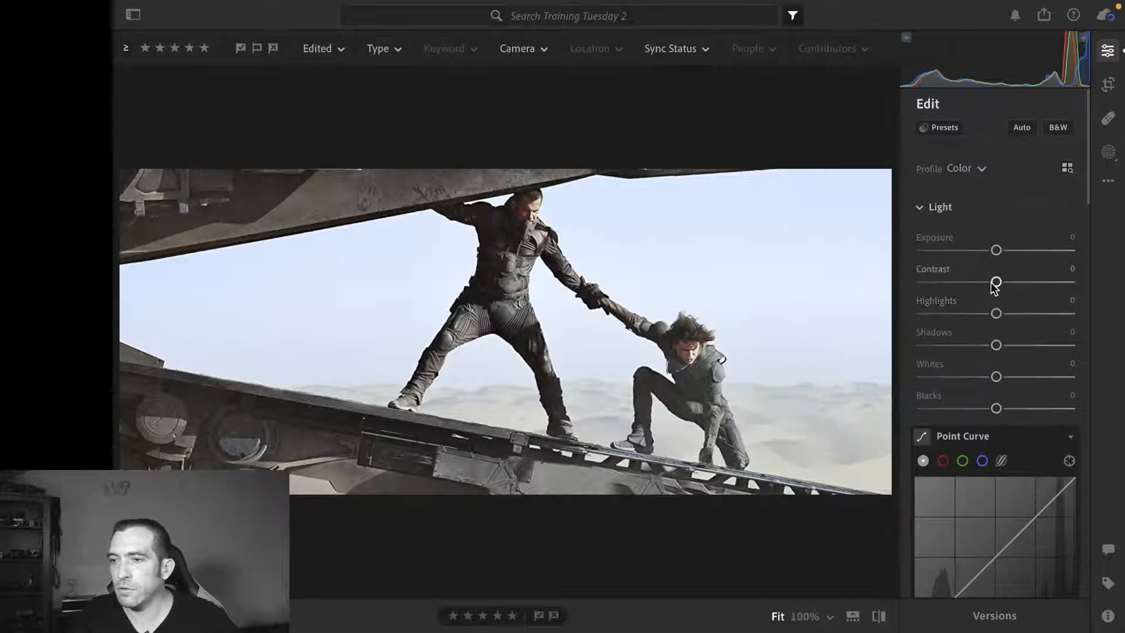
drag(992, 284, 957, 285)
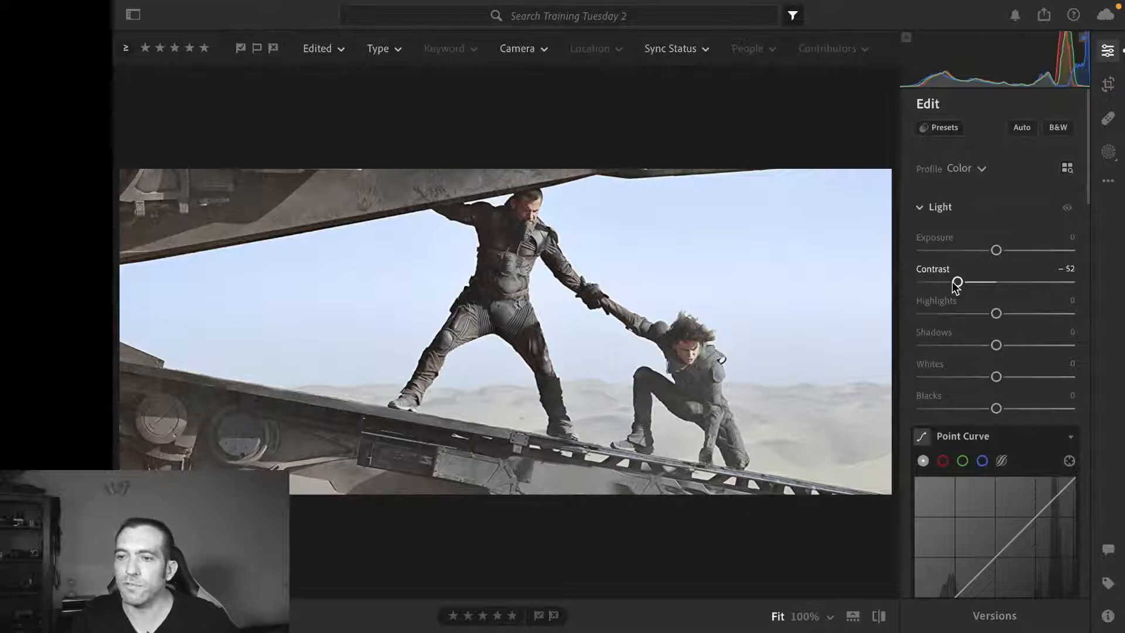
key(ctrl+z)
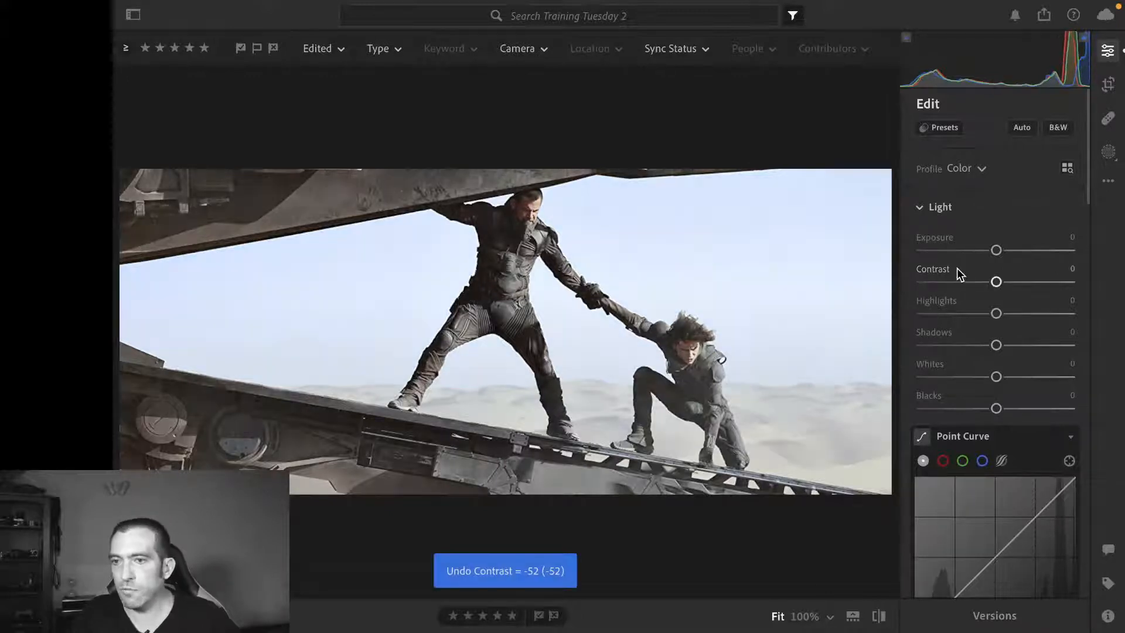
key(ctrl+z)
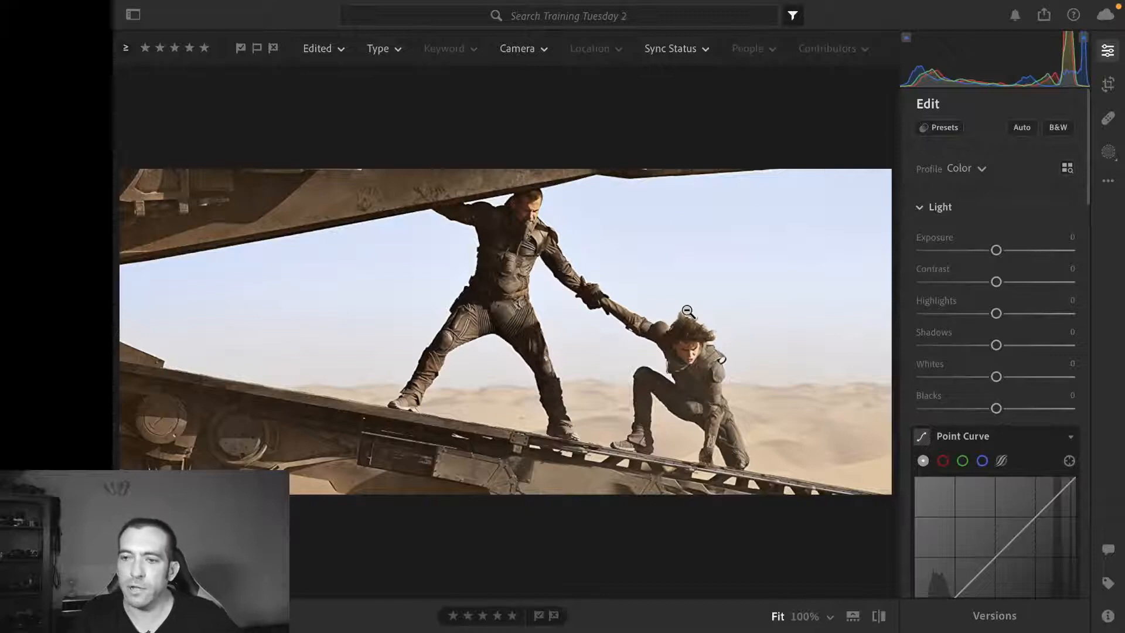
Return to the photo grid and open the dark two-window room photo in single-photo view
key(g)
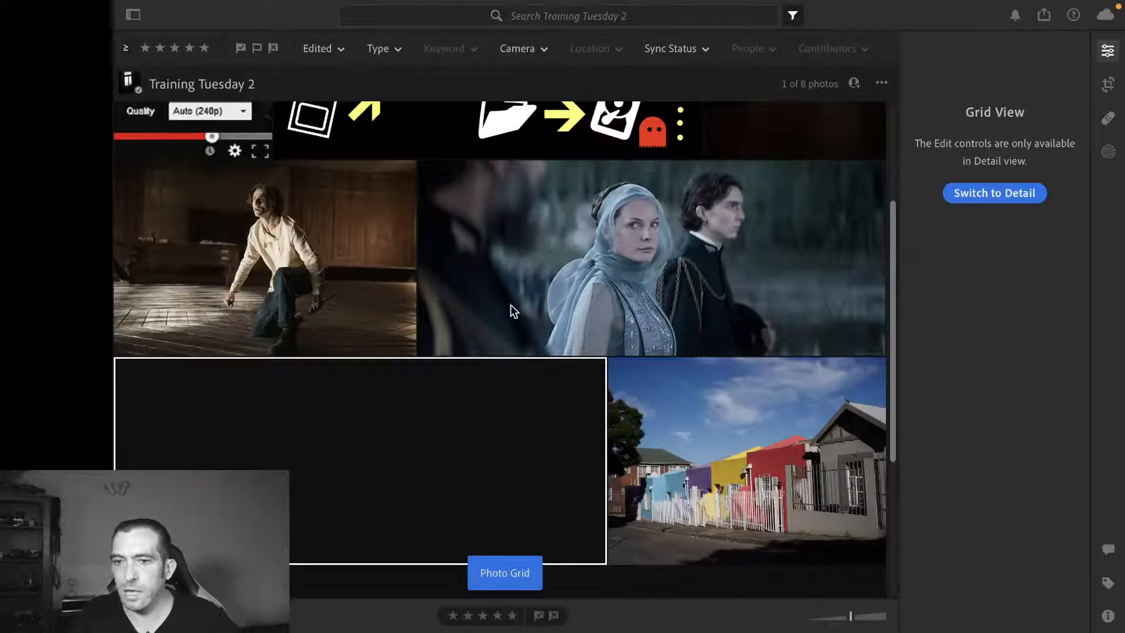
scroll(592, 306, up, 2)
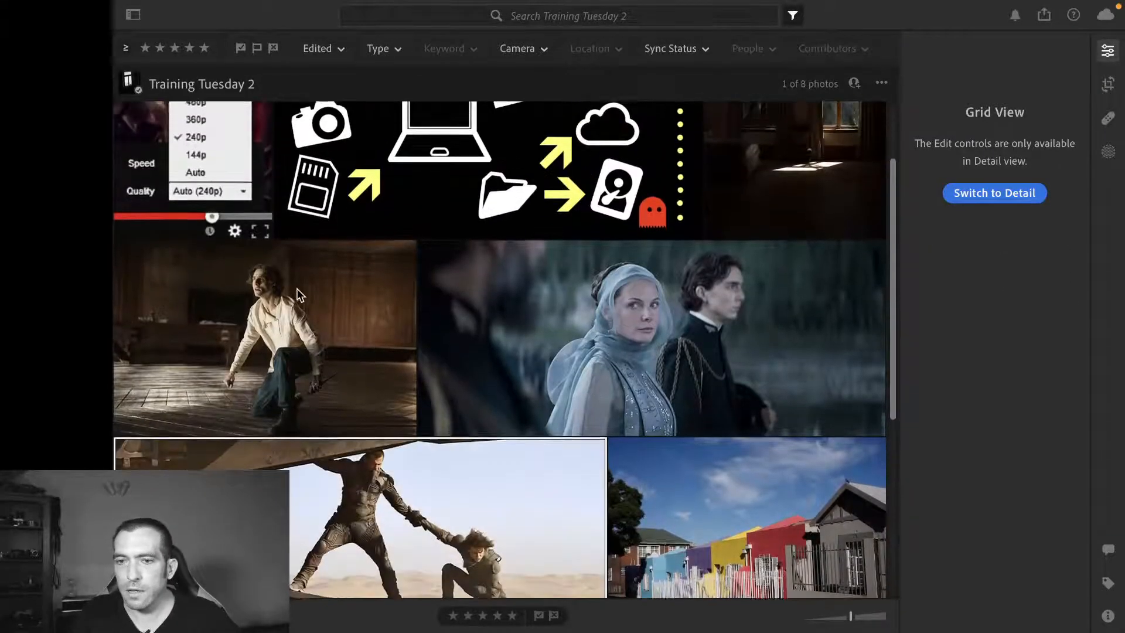
scroll(297, 288, up, 2)
scroll(756, 204, up, 1)
double_click(770, 203)
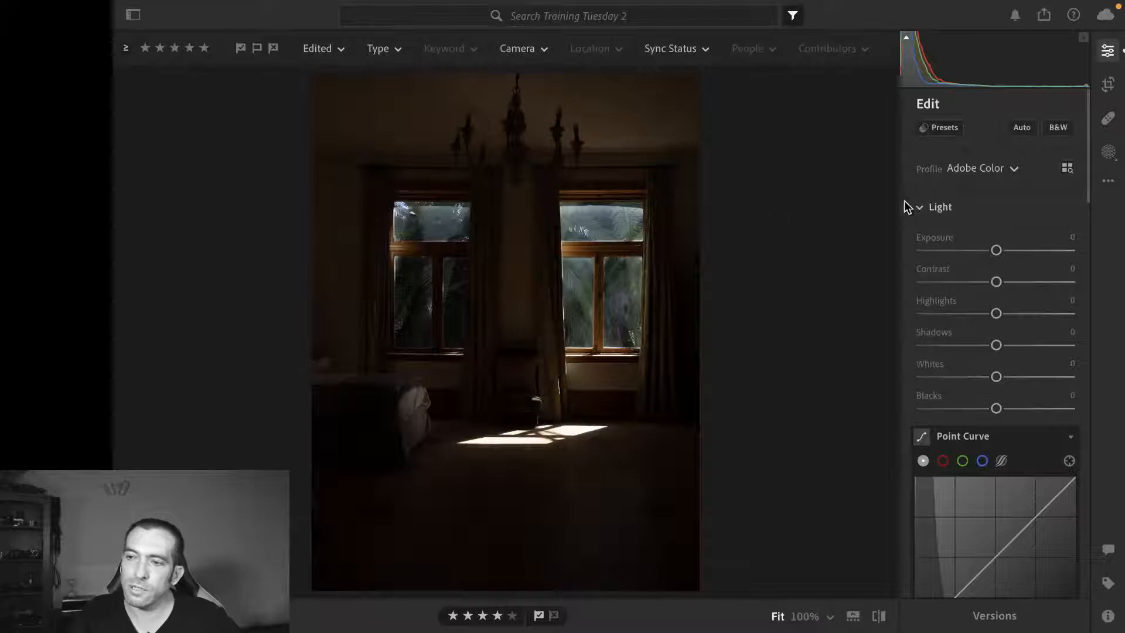
Brighten the dark room photo with Shadows at +100, Highlights at -100 and Exposure at +2,43
scroll(974, 217, down, 1)
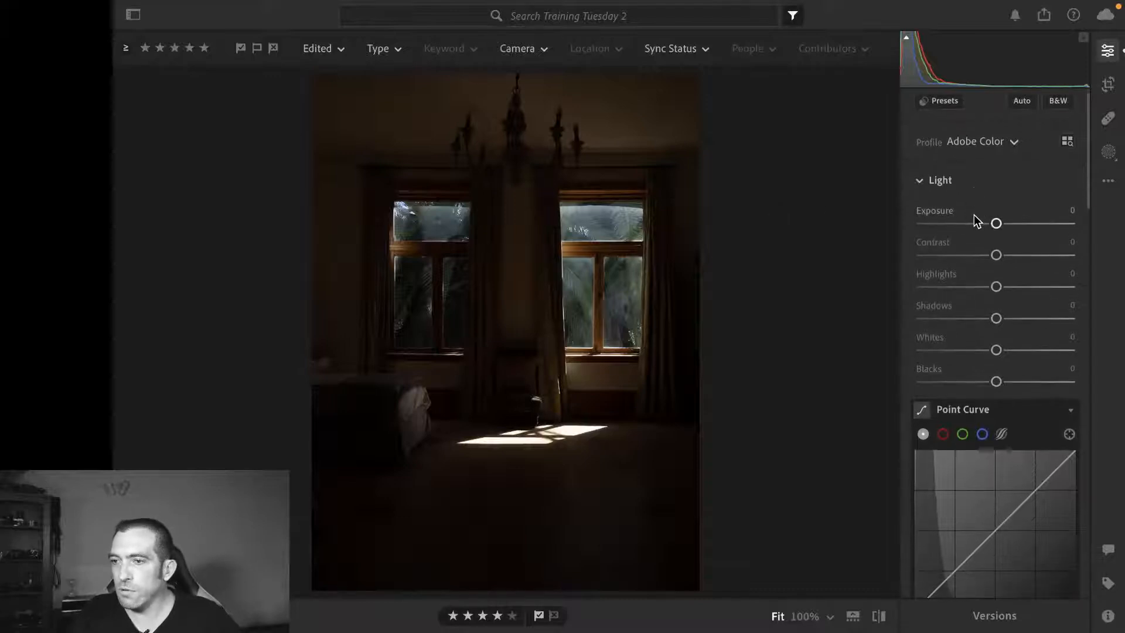
scroll(1004, 297, down, 1)
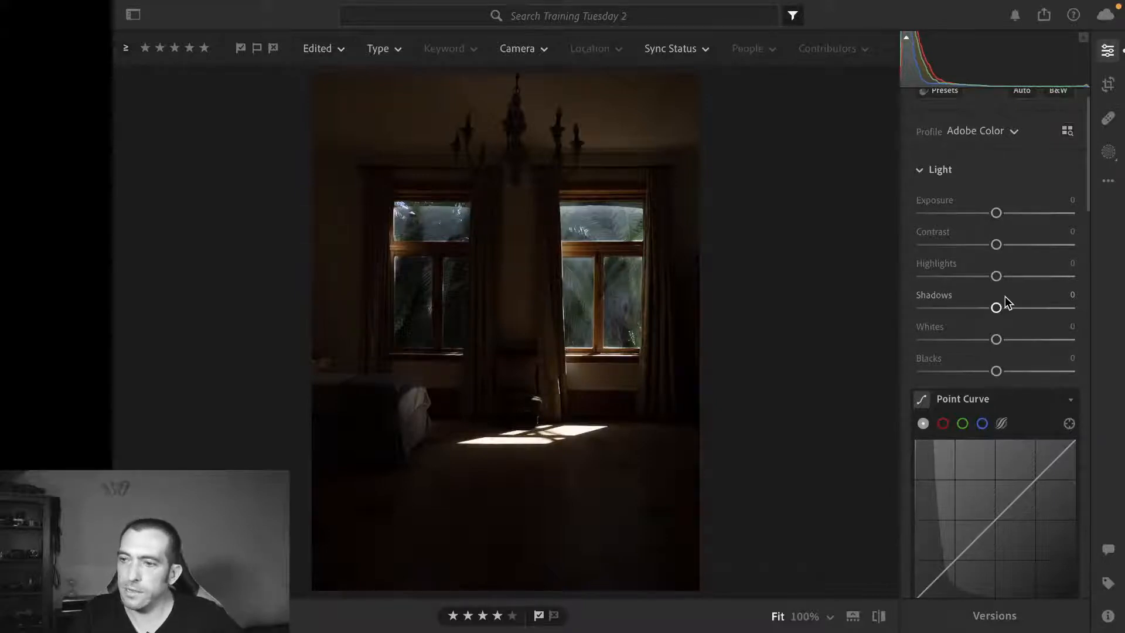
scroll(1004, 296, down, 1)
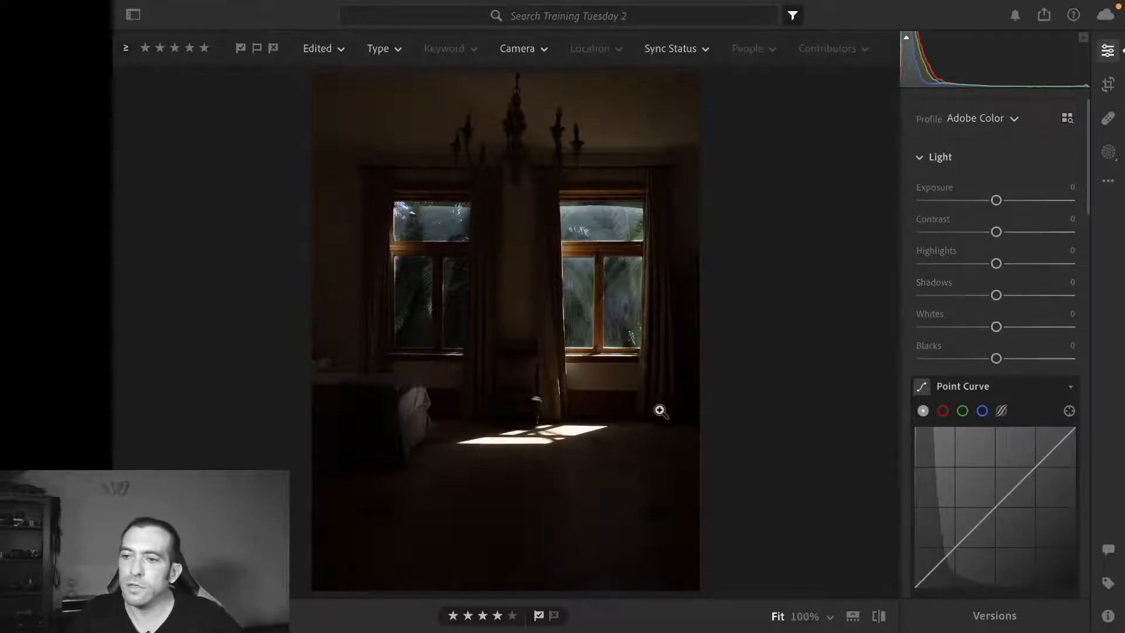
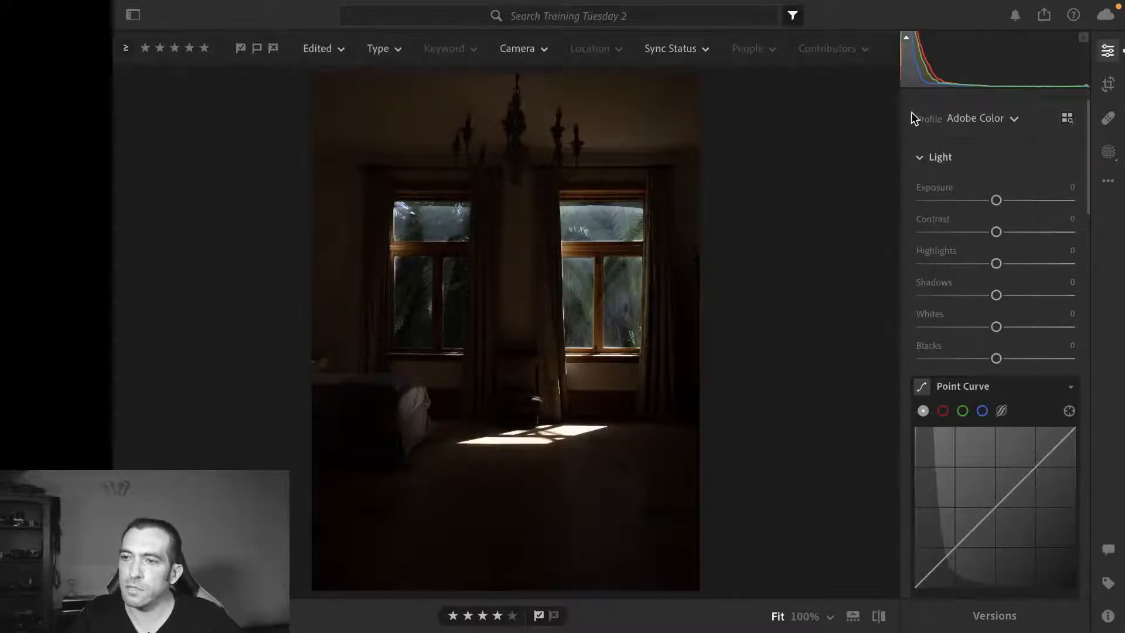
scroll(912, 115, up, 2)
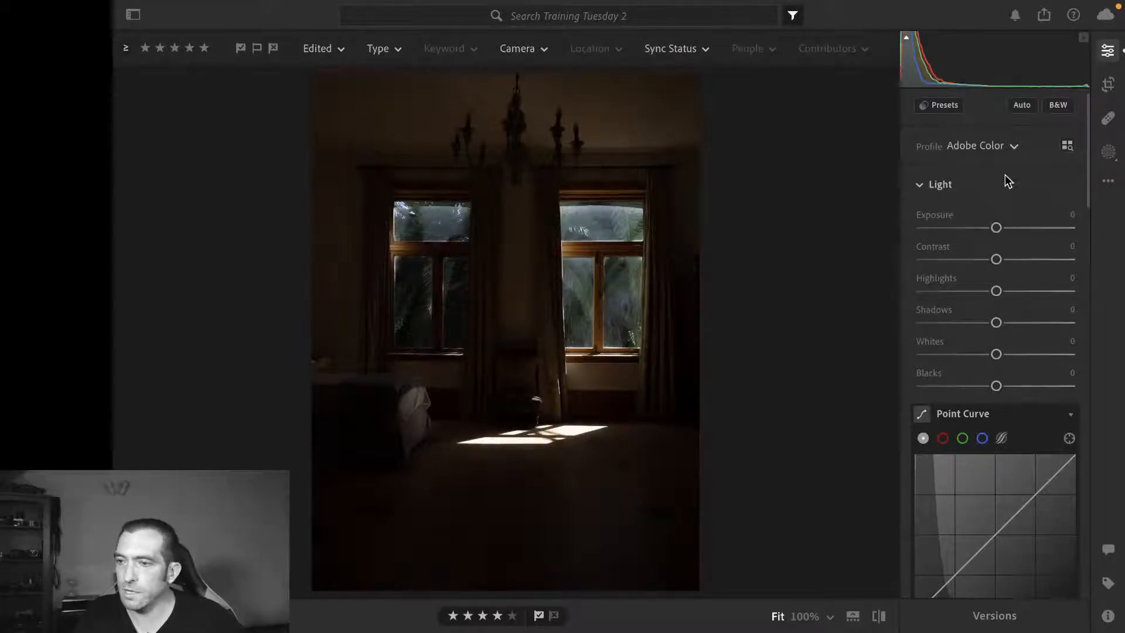
scroll(1005, 187, down, 1)
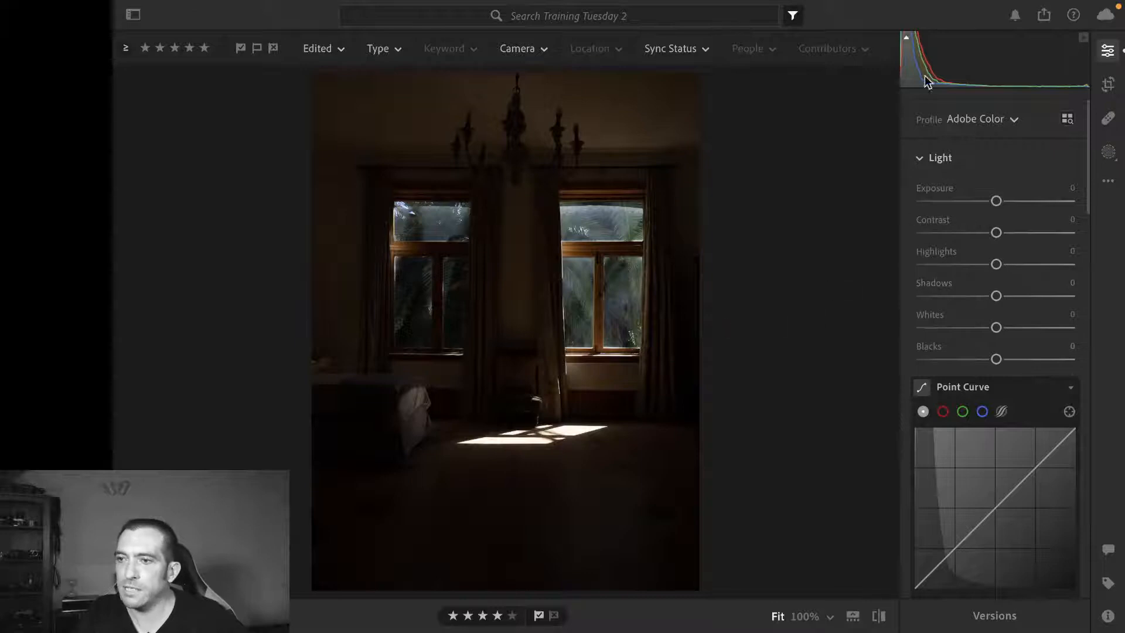
drag(996, 296, 1079, 305)
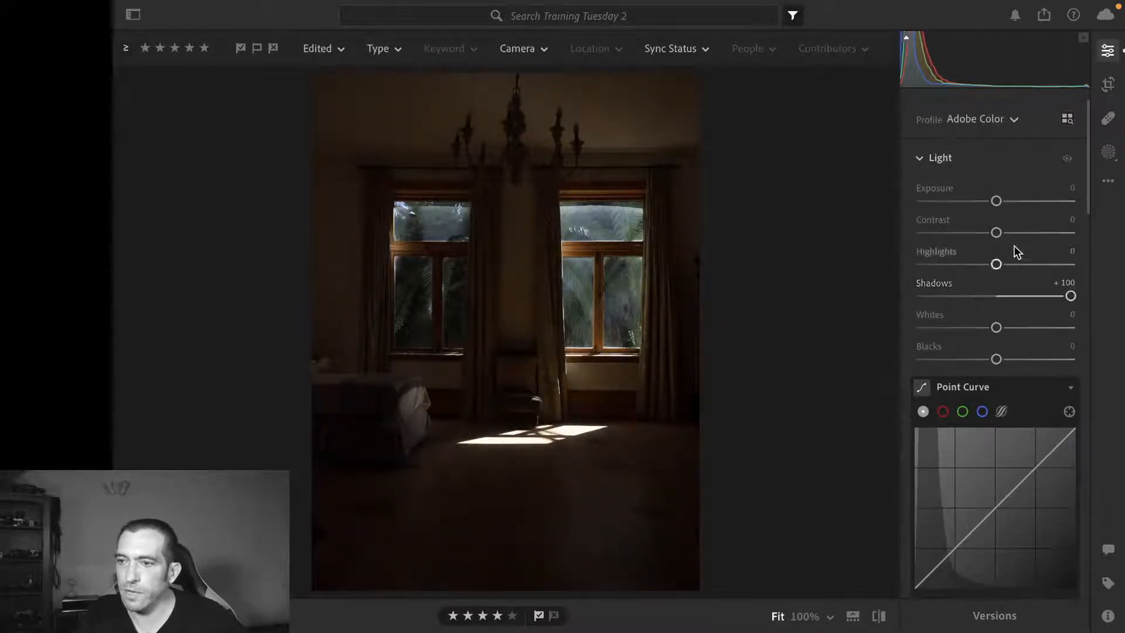
drag(996, 264, 913, 260)
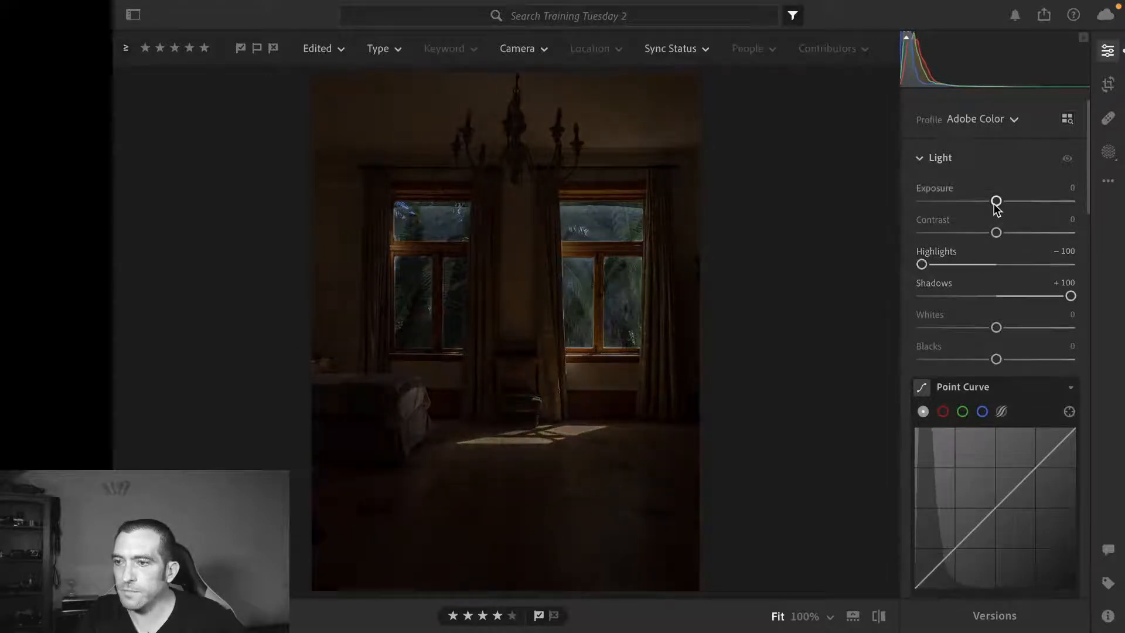
drag(996, 202, 1032, 213)
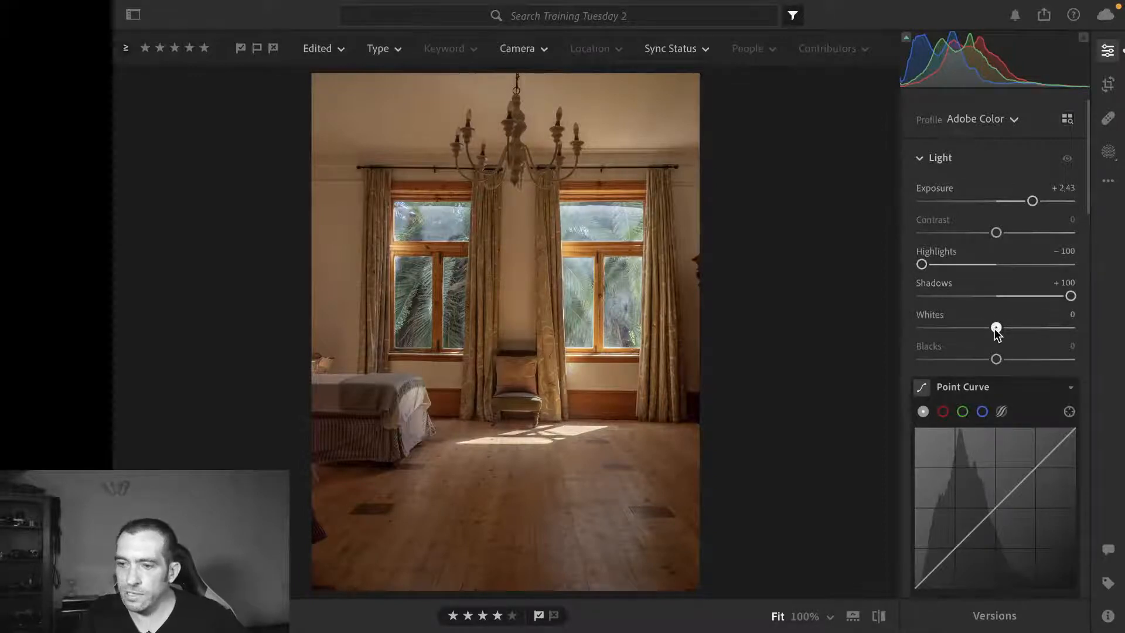
Set the room photo's Whites to +42, Blacks to -43 and Contrast to -41
drag(996, 331, 1028, 331)
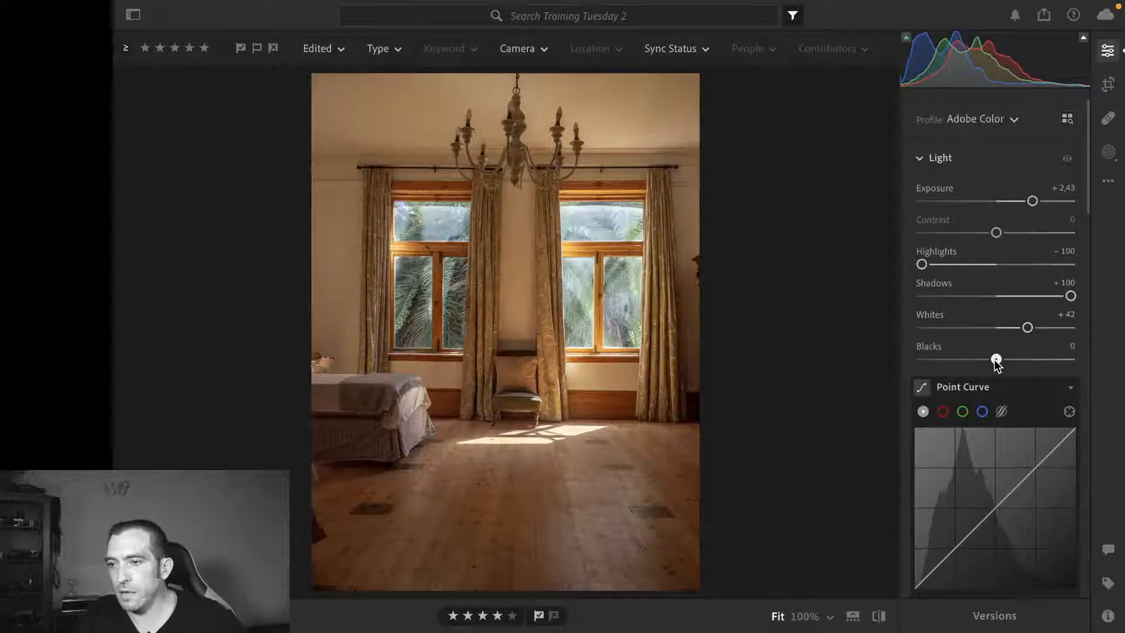
drag(996, 360, 965, 360)
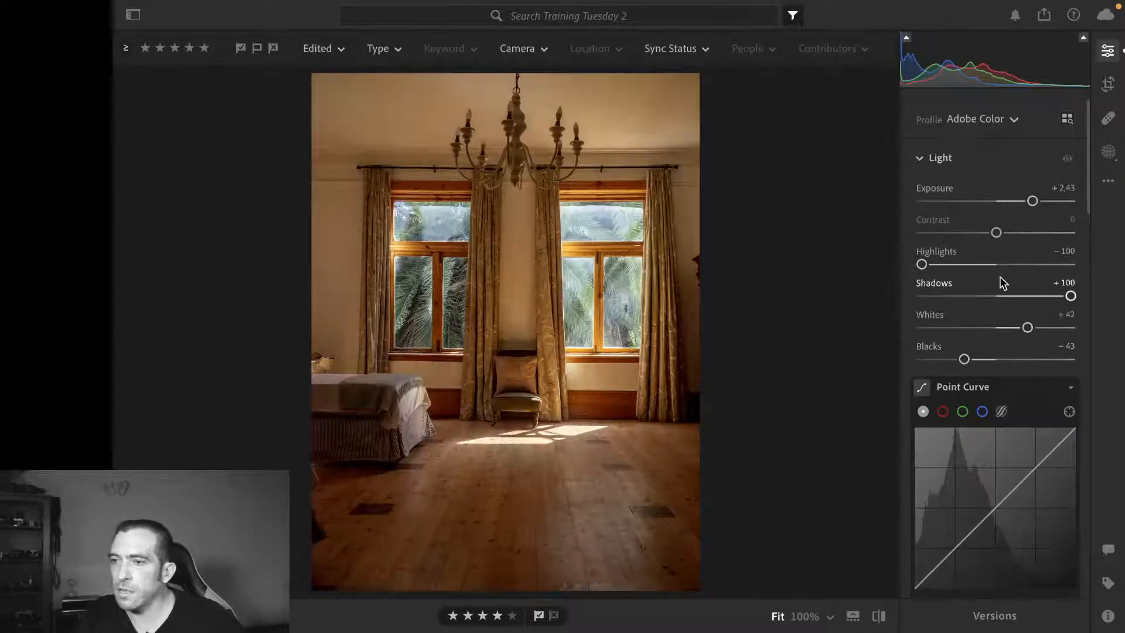
drag(996, 233, 989, 233)
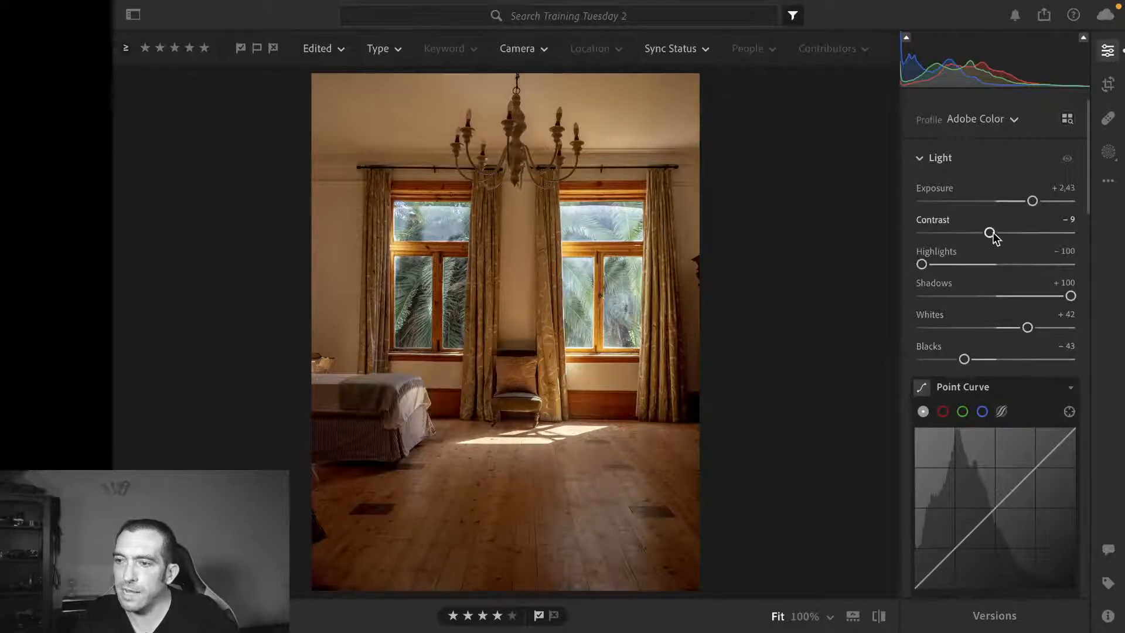
drag(990, 234, 966, 234)
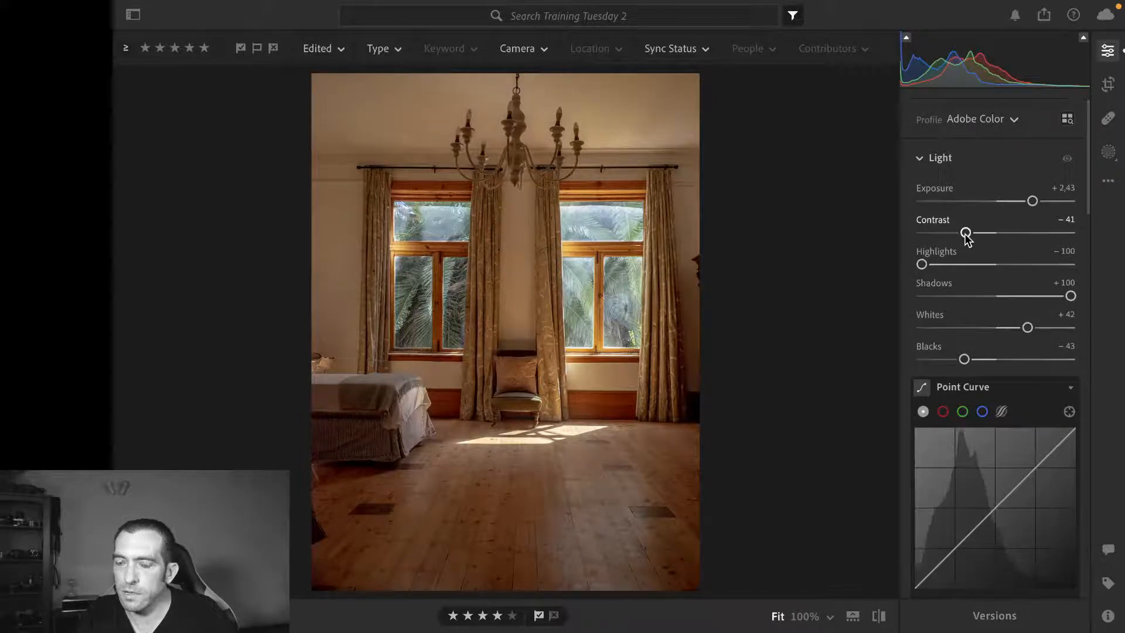
Warm up the room photo by setting its Temp to 5679 and Tint to +28
scroll(1013, 255, down, 6)
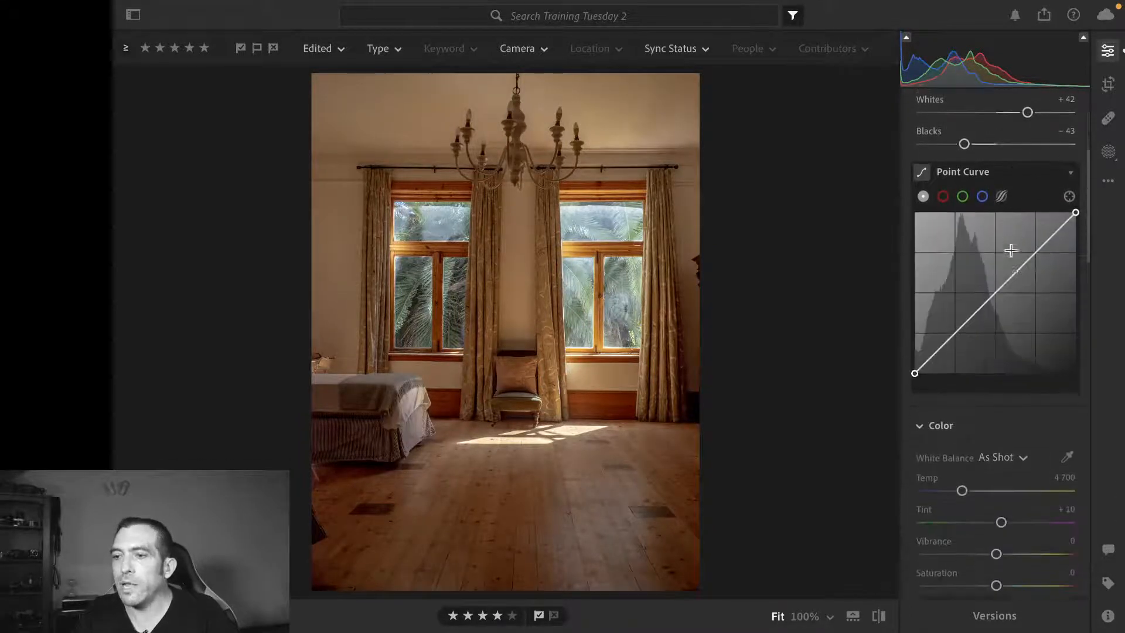
scroll(1013, 255, down, 2)
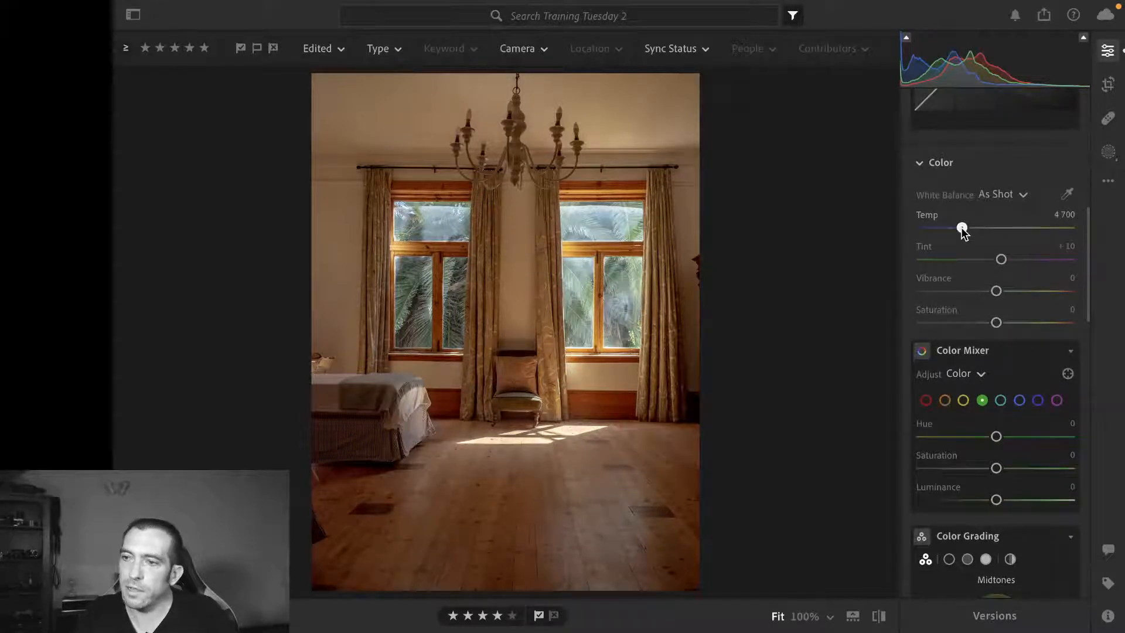
drag(962, 228, 977, 228)
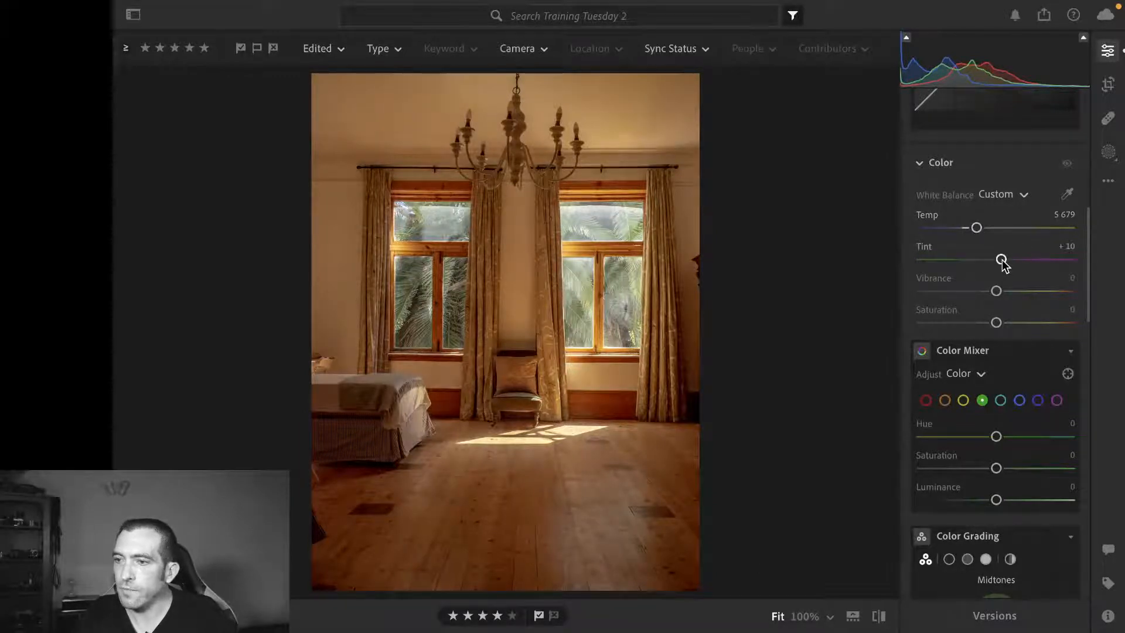
drag(1002, 261, 1012, 261)
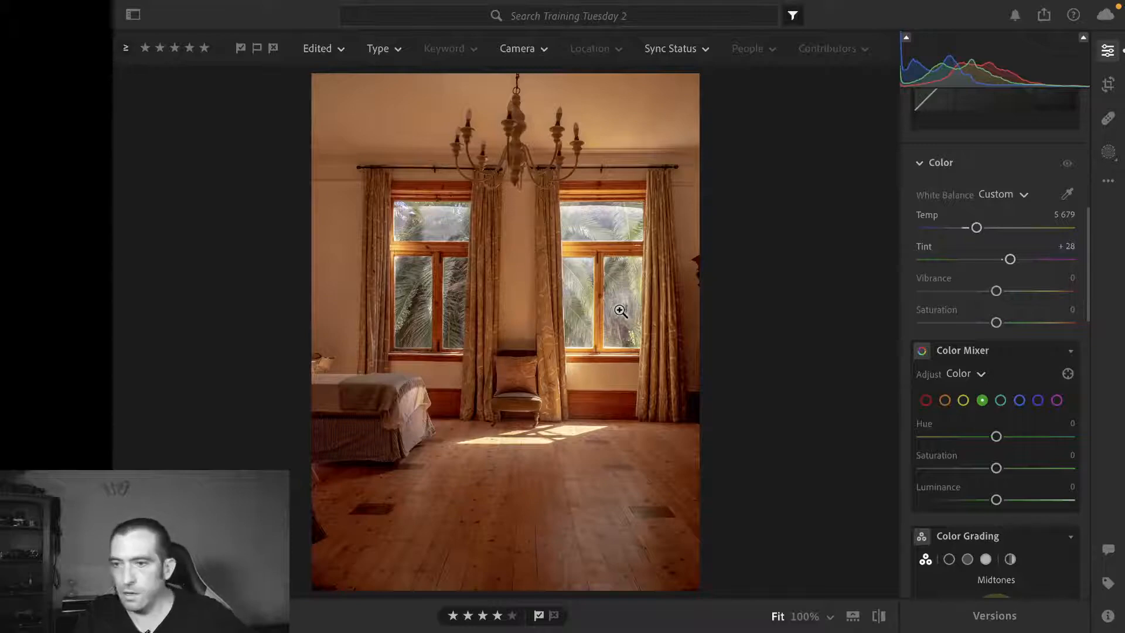
Return to the photo grid and open the desert still in single-photo view
key(g)
scroll(502, 409, down, 3)
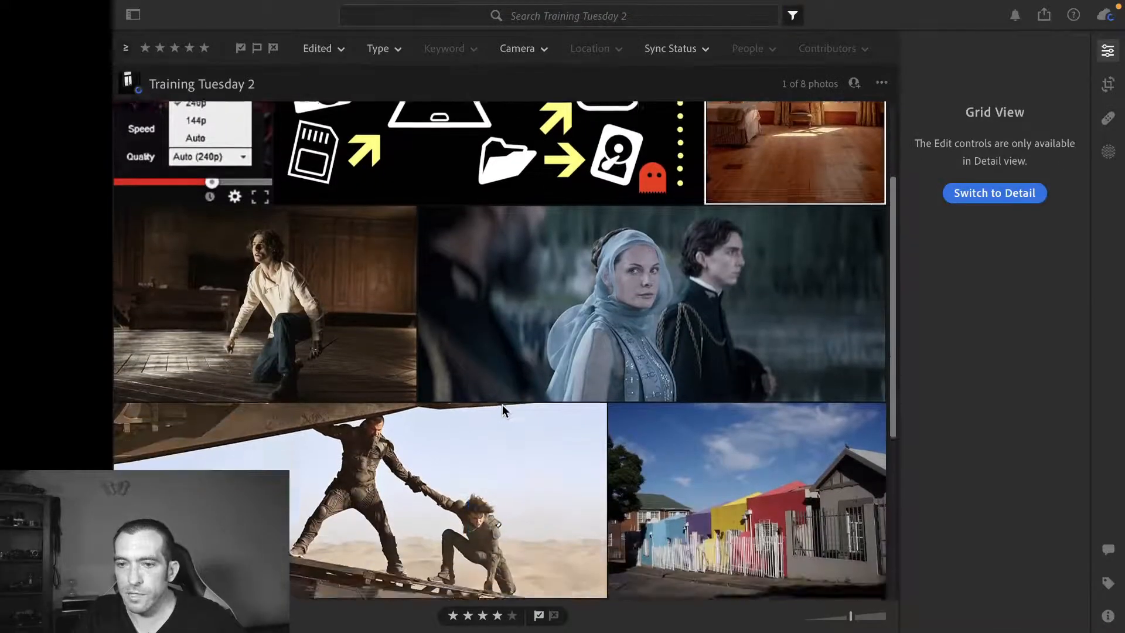
scroll(501, 409, down, 2)
click(469, 442)
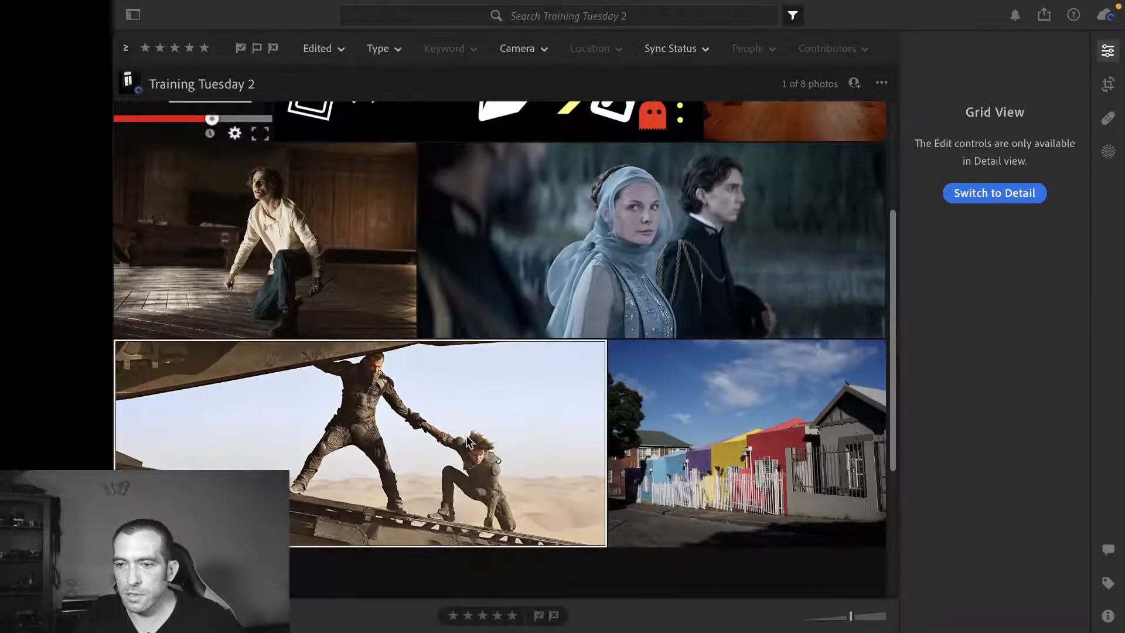
double_click(468, 443)
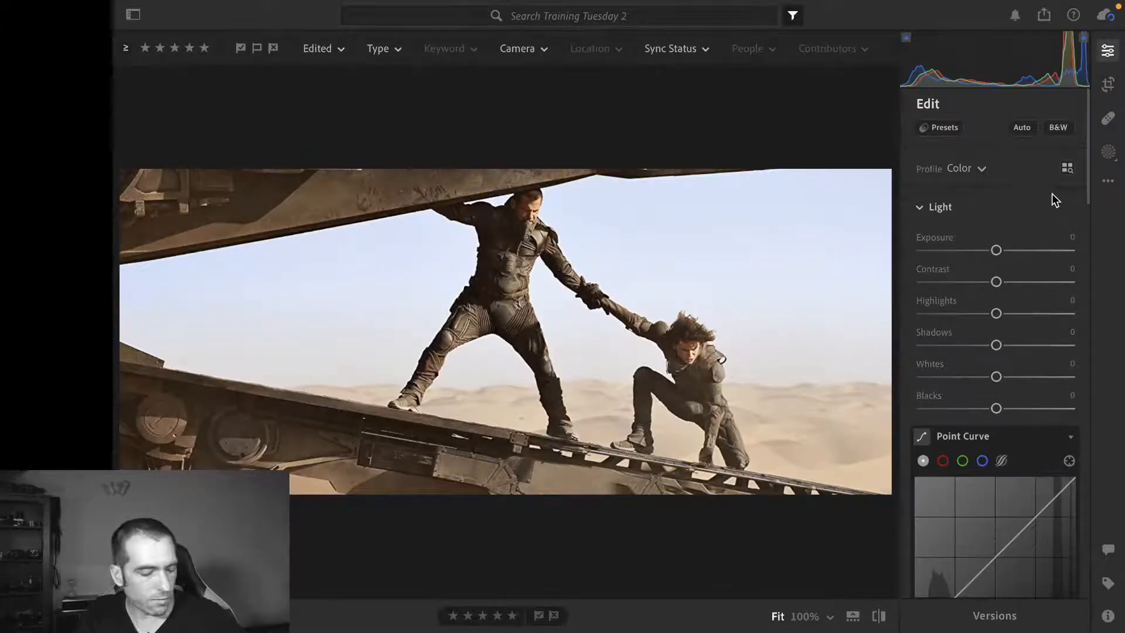
Sample the standing man's armour with the White Balance Selector and examine the resulting Temp and Tint settings
key(w)
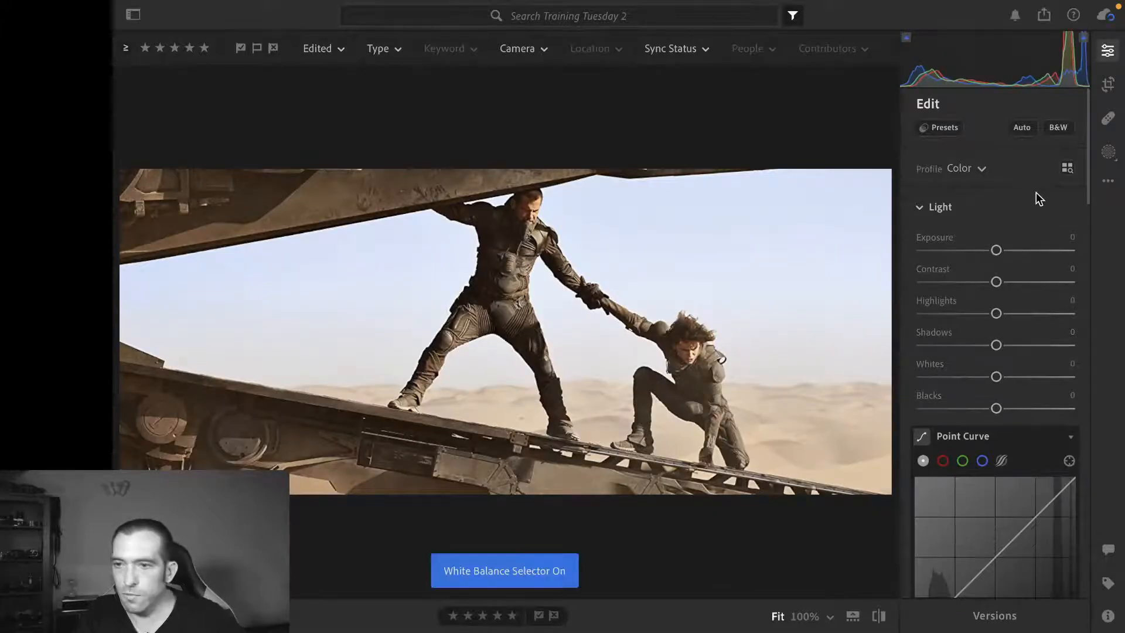
click(511, 266)
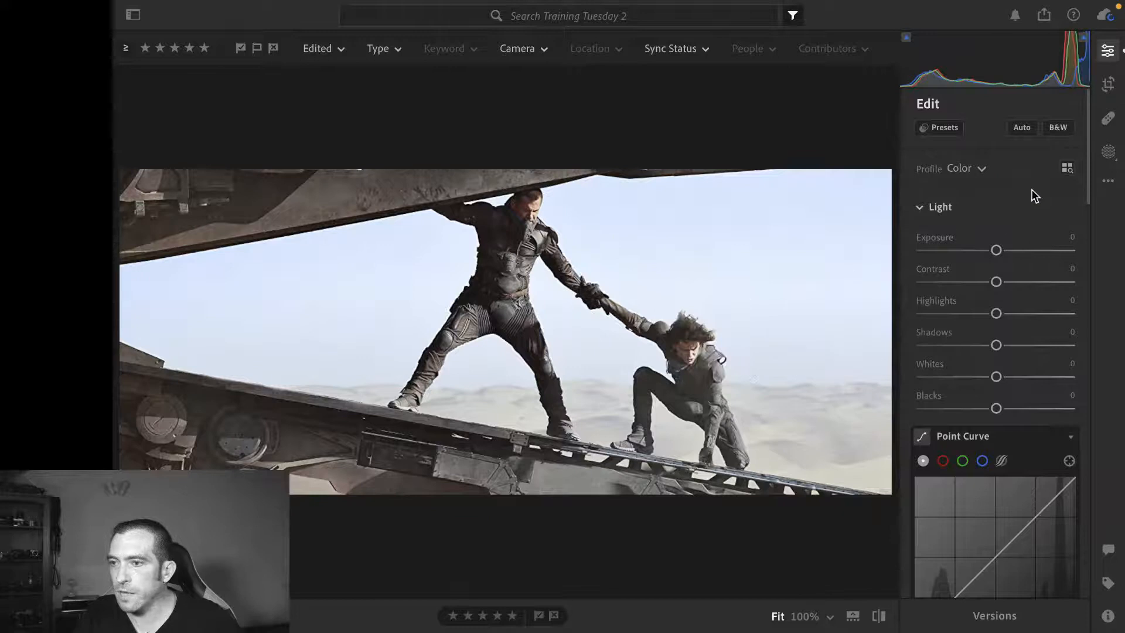
scroll(1032, 189, down, 5)
scroll(1031, 188, down, 3)
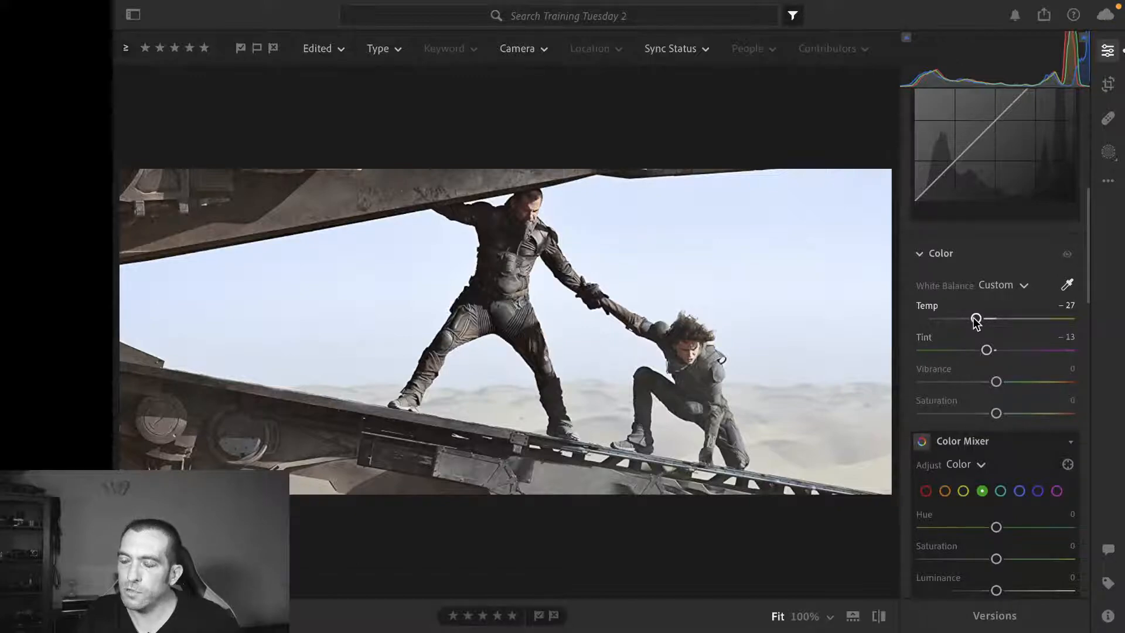
click(1066, 285)
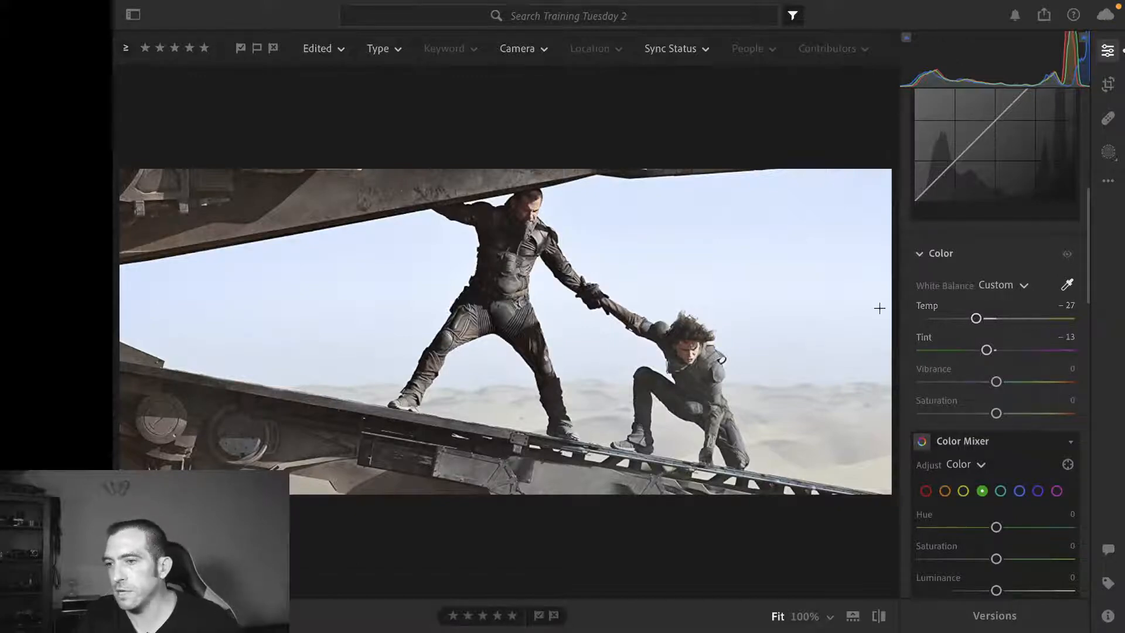
Go back to the photo grid, reopen the two-window room photo and review its white balance settings
key(g)
scroll(654, 269, up, 3)
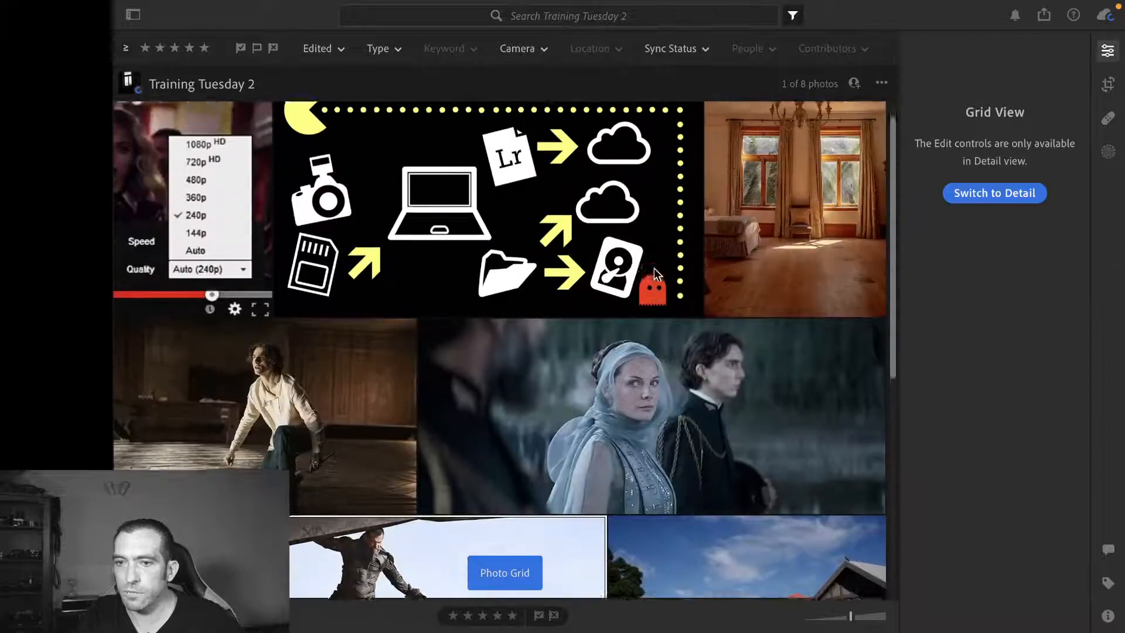
double_click(785, 239)
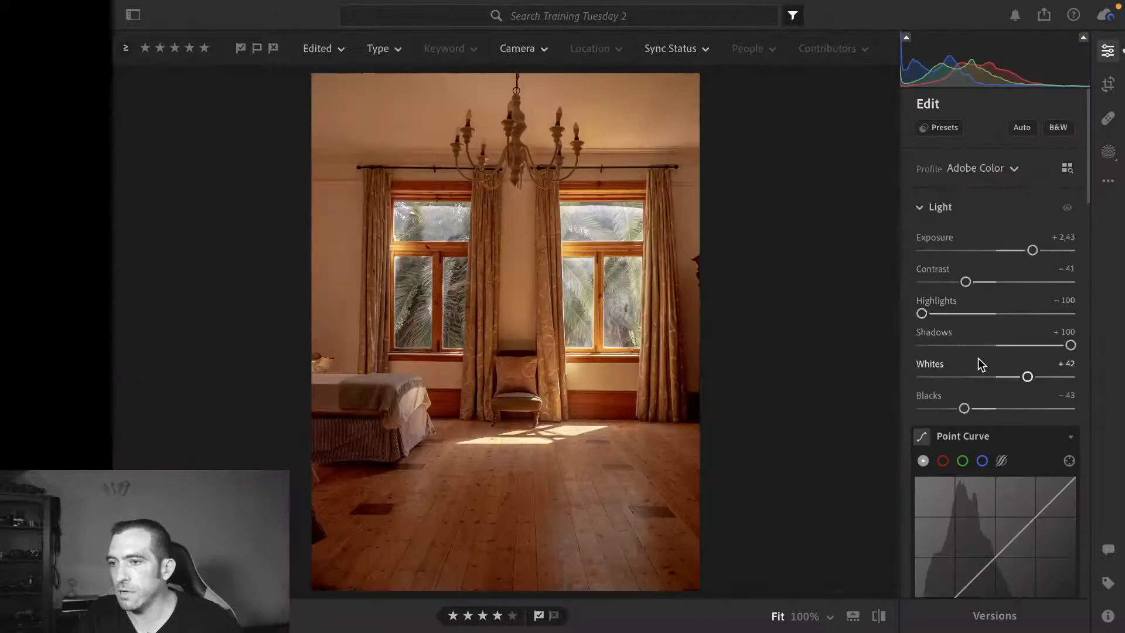
scroll(979, 364, down, 5)
scroll(980, 364, down, 2)
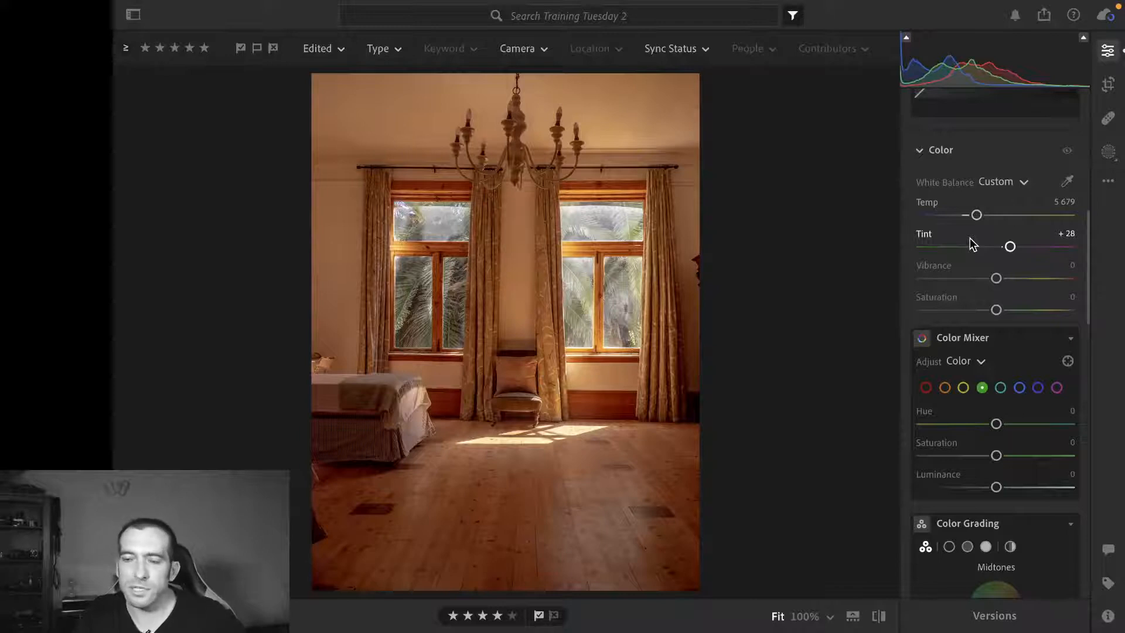
Raise the room photo's Exposure to +2,61
scroll(970, 243, up, 5)
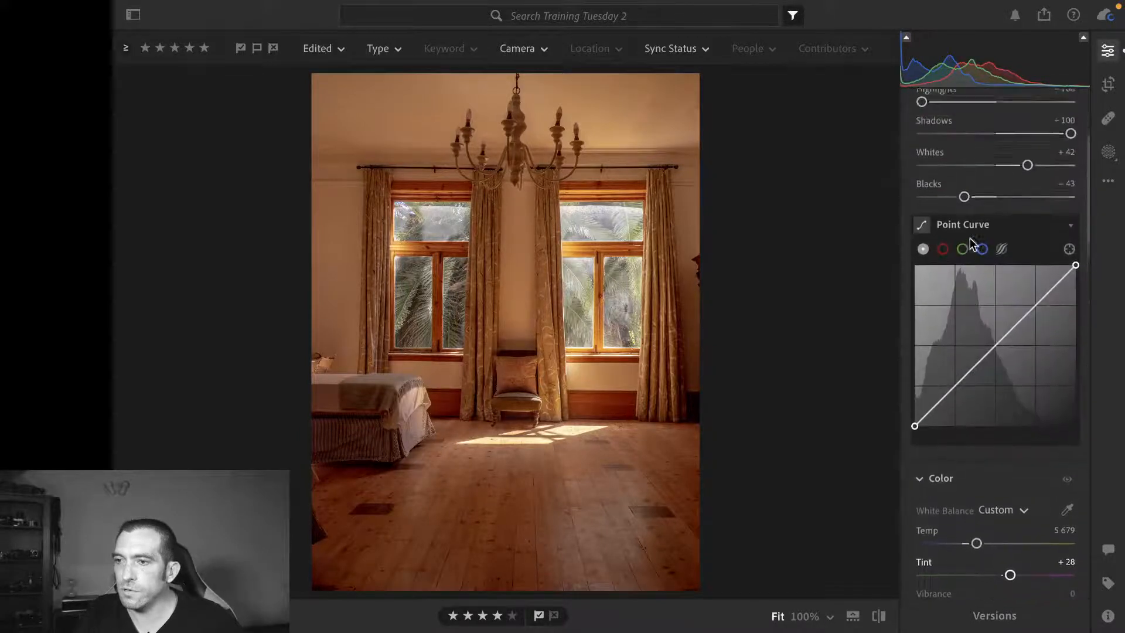
scroll(970, 244, up, 4)
scroll(971, 243, down, 1)
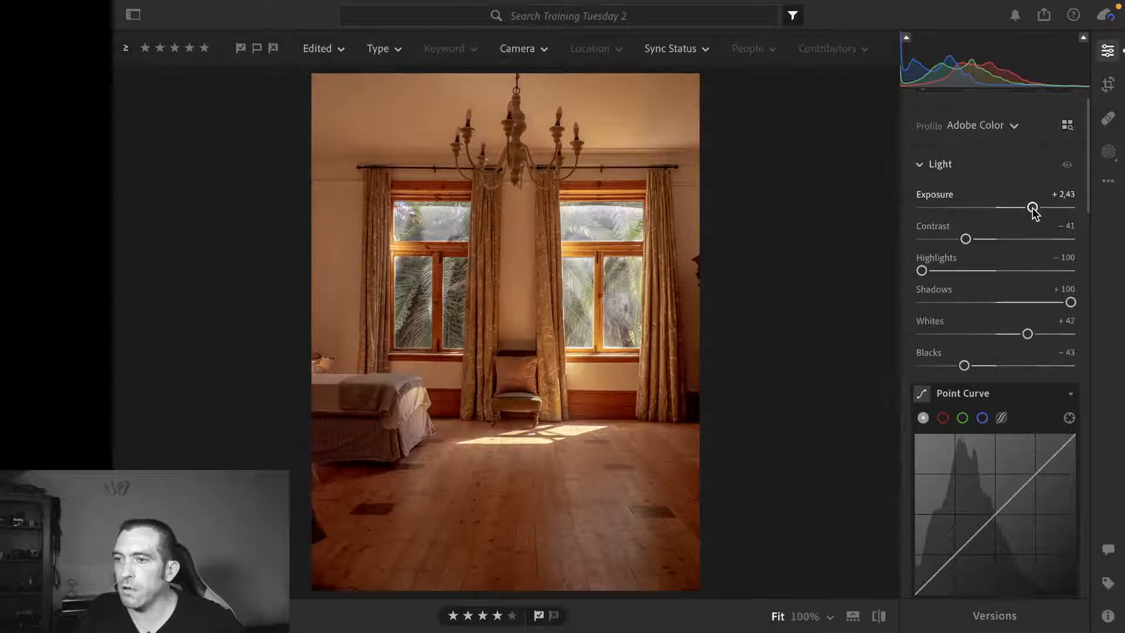
drag(1033, 208, 1035, 209)
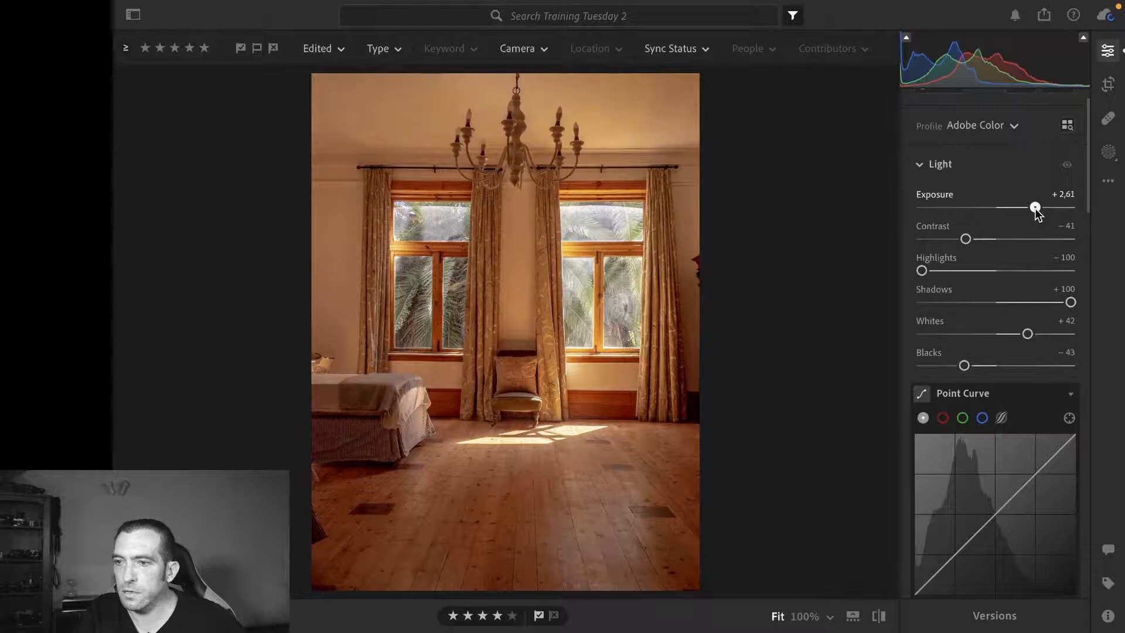
Set the room photo's Temp to 5916 and reduce its Vibrance to -28
scroll(1014, 251, down, 1)
scroll(1014, 251, down, 10)
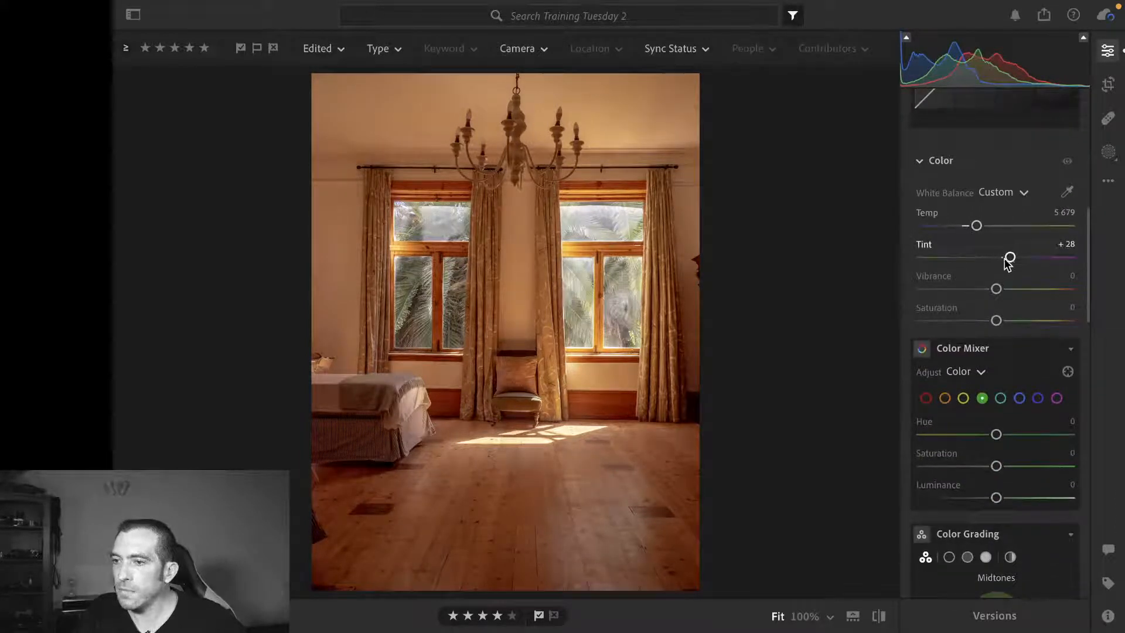
drag(977, 226, 980, 225)
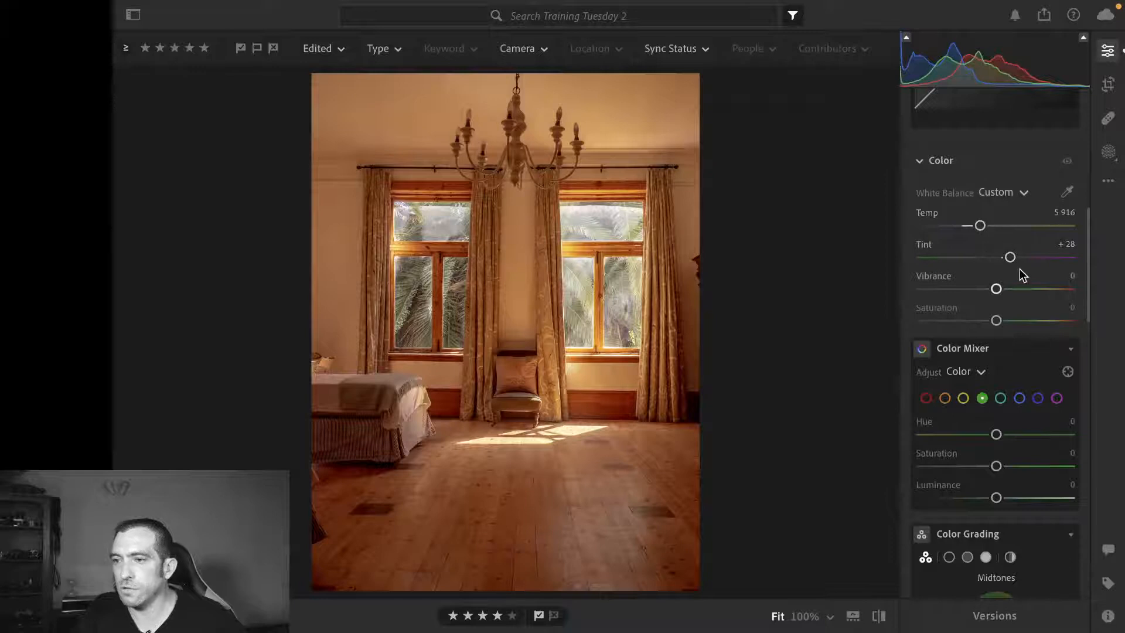
drag(993, 292, 973, 291)
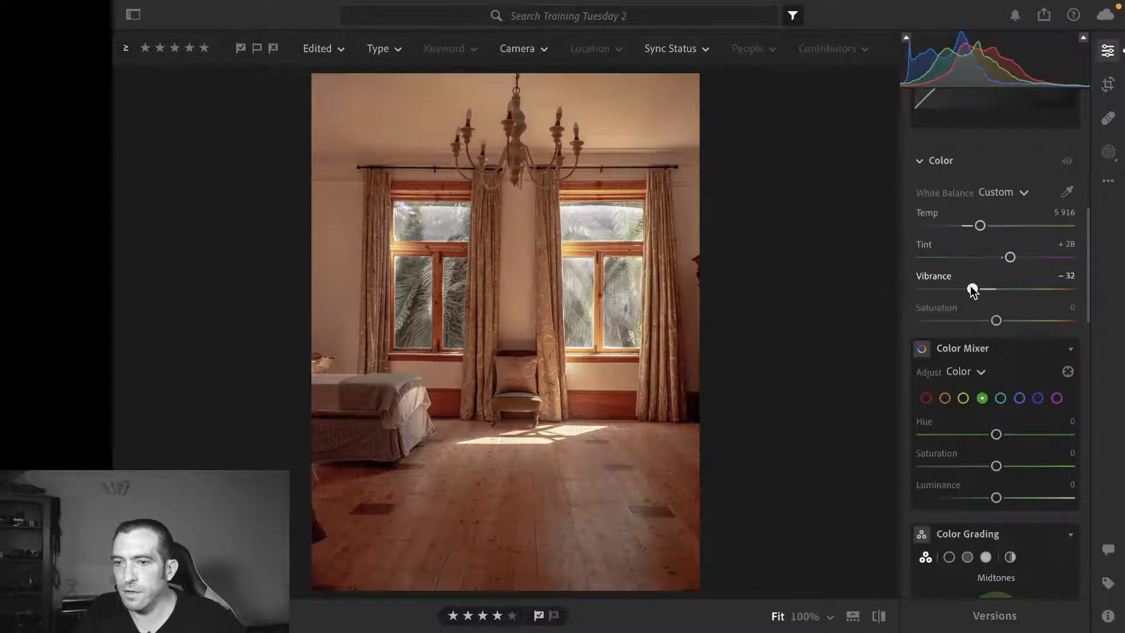
drag(973, 290, 975, 291)
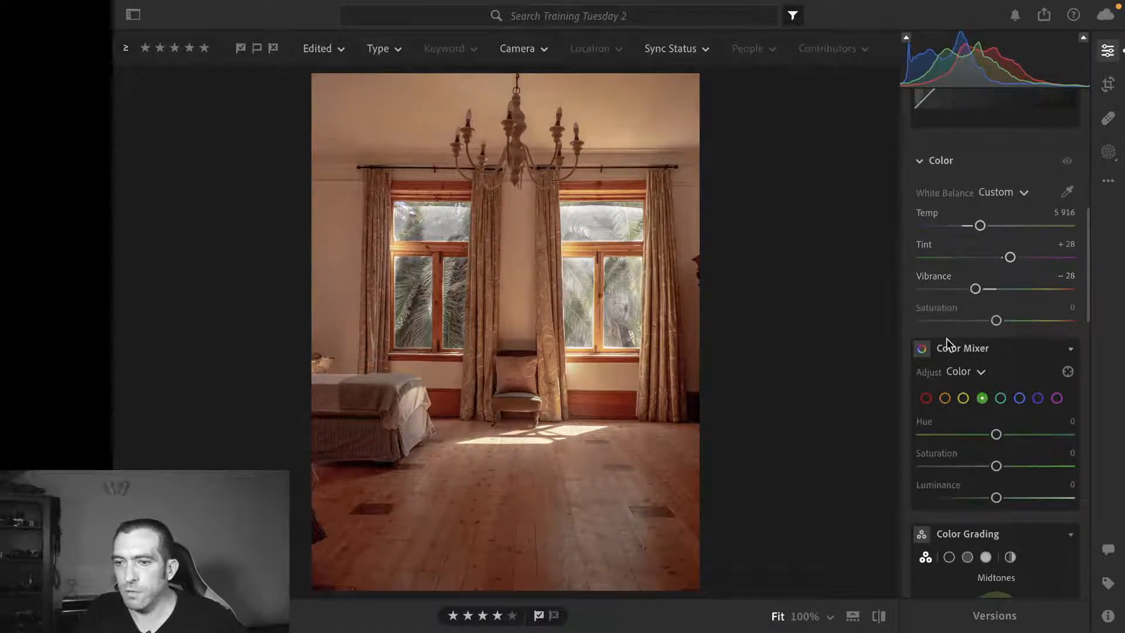
scroll(948, 342, down, 2)
scroll(947, 339, down, 5)
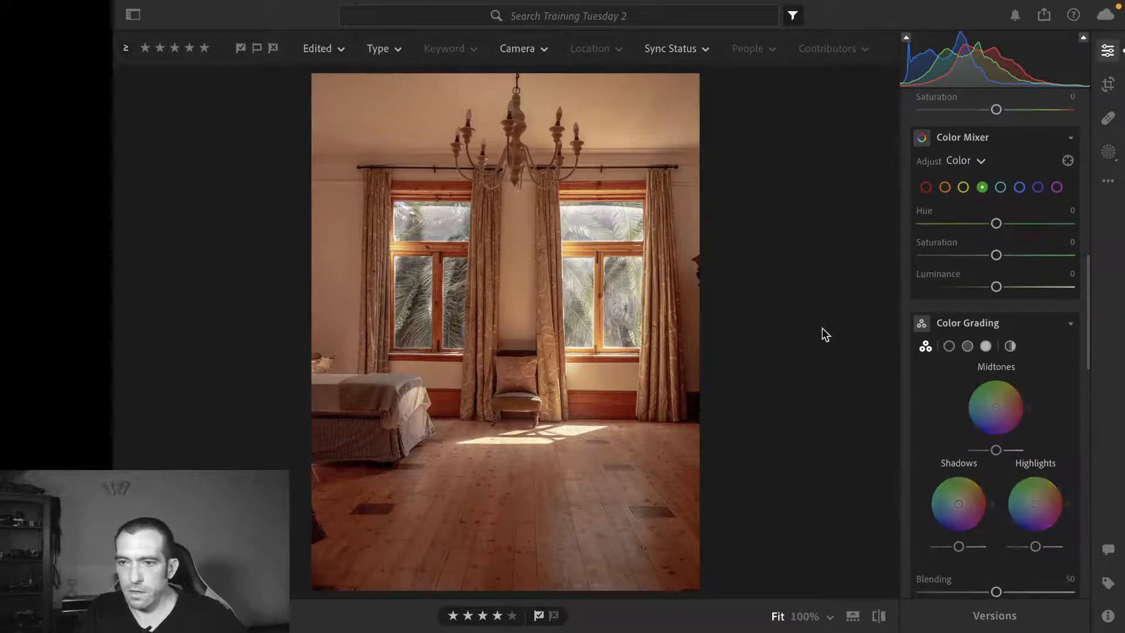
Straighten the two-window room photo automatically with the Crop tool and return to the editing controls
key(c)
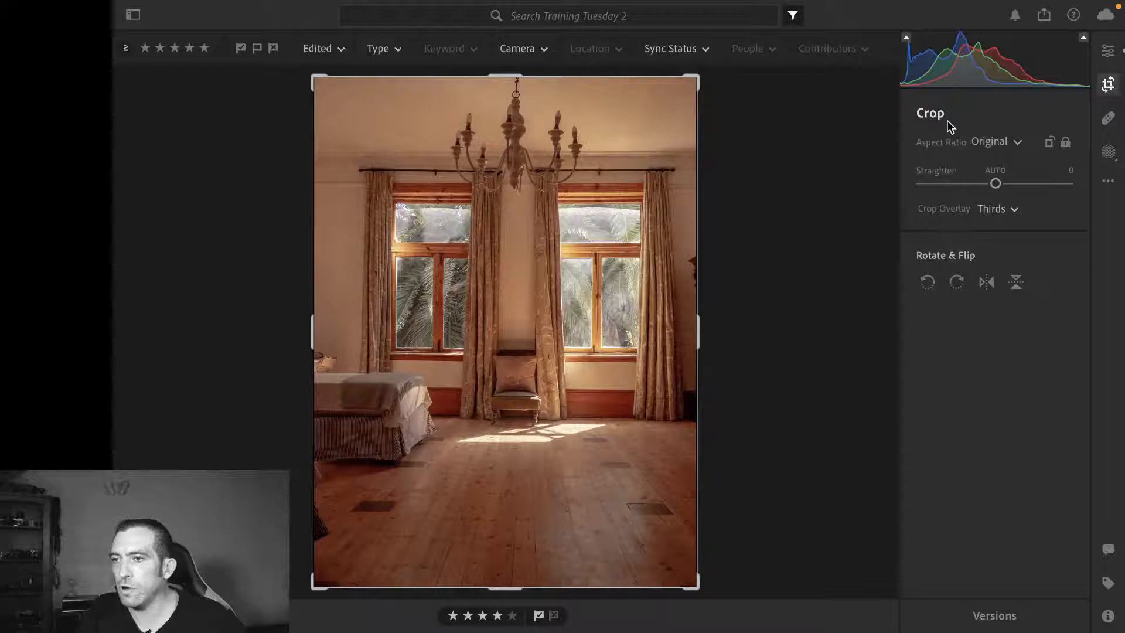
click(1001, 171)
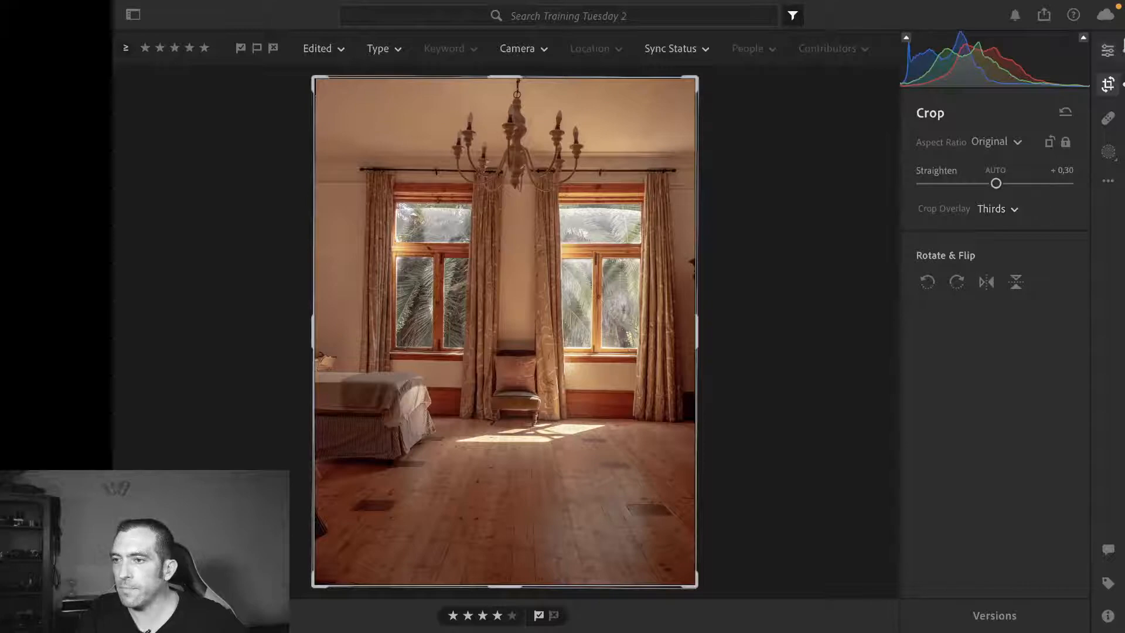
click(1109, 51)
Correct the room photo's perspective by trying the Auto Upright mode and settling on Vertical
scroll(1009, 460, down, 15)
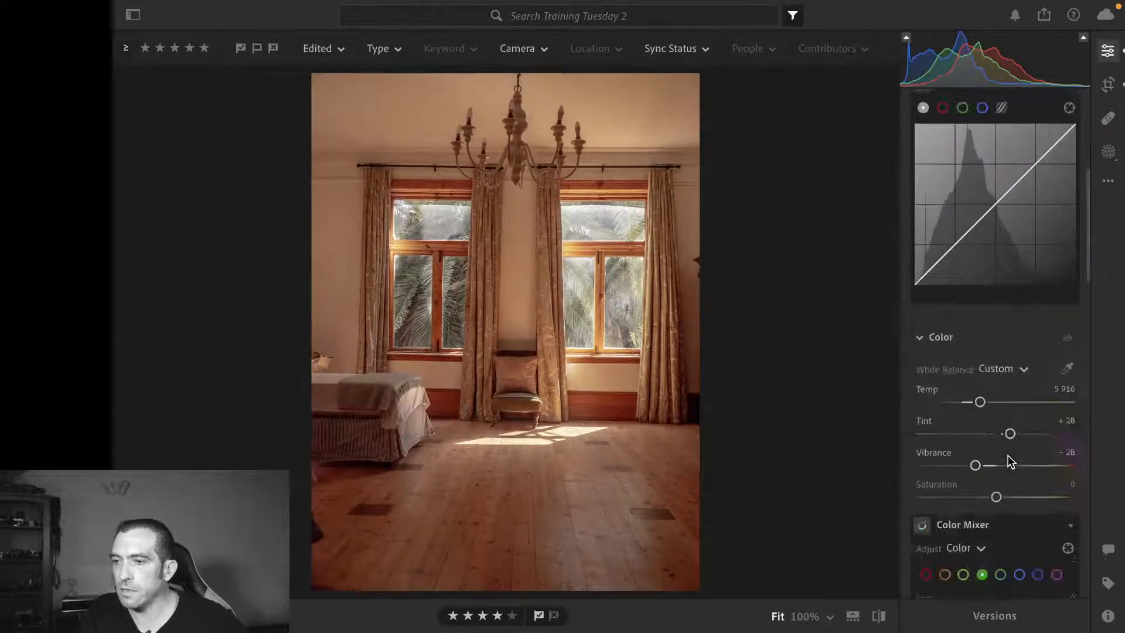
scroll(1009, 460, down, 5)
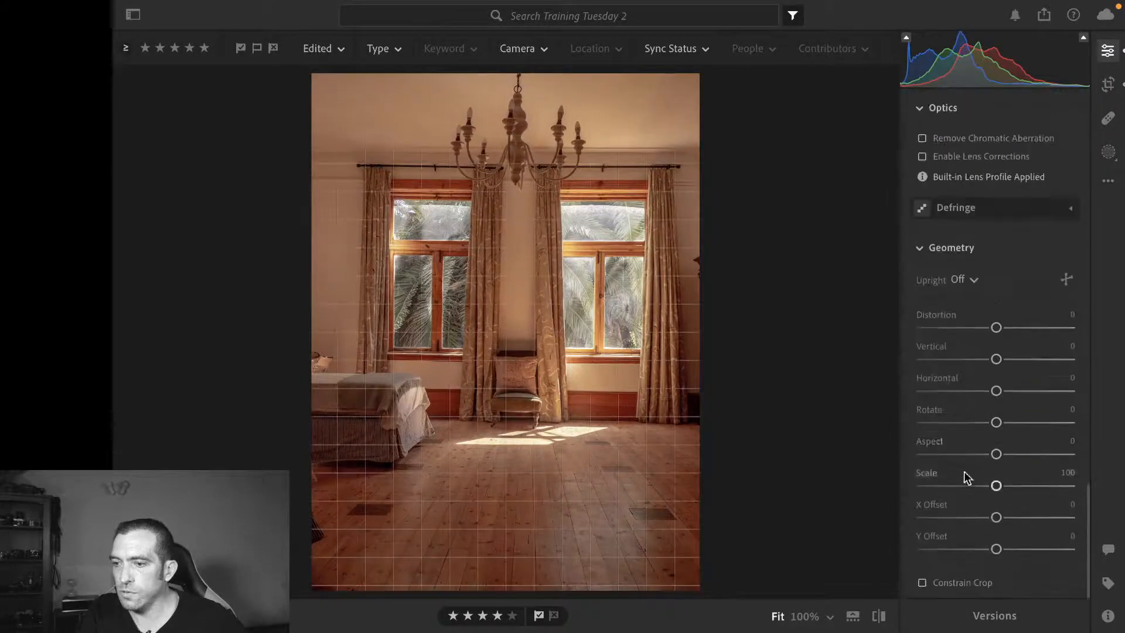
click(973, 281)
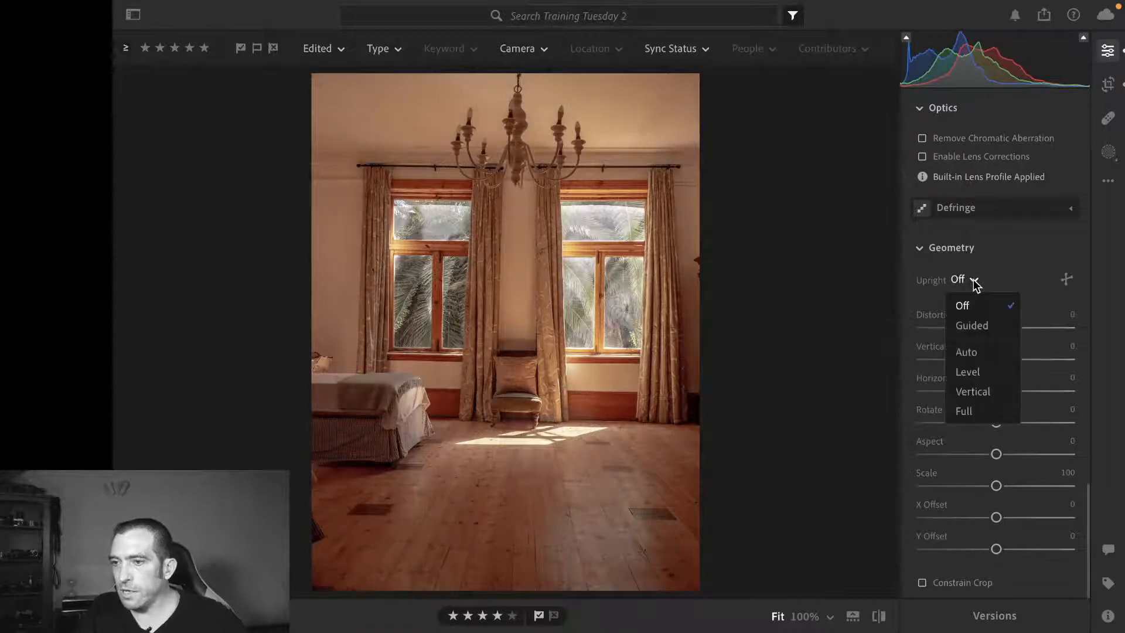
click(989, 354)
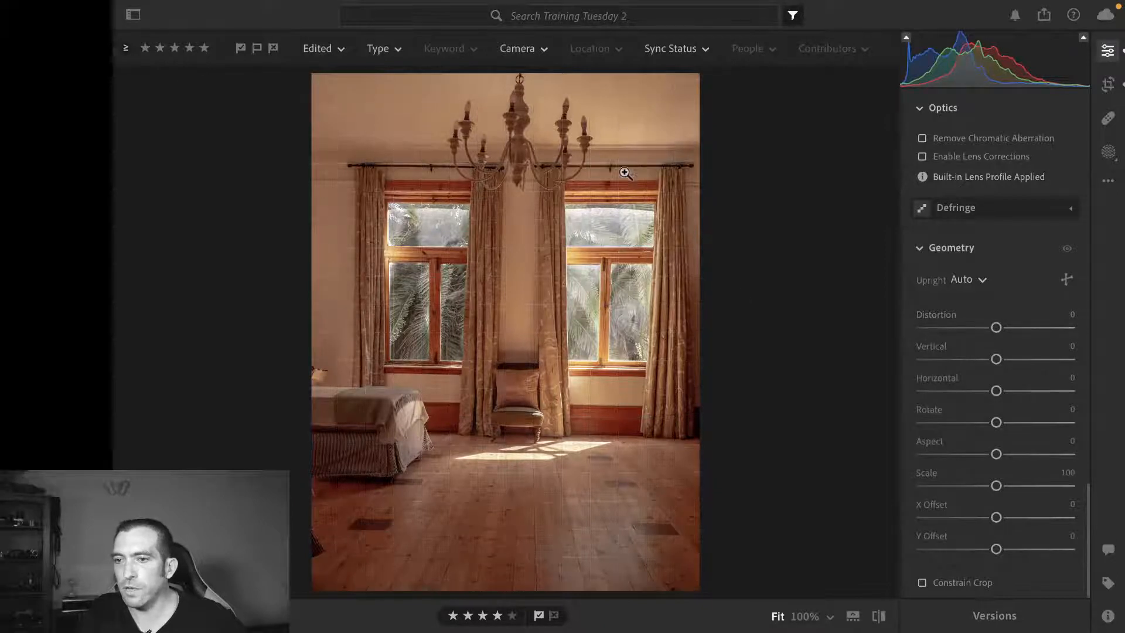
click(982, 281)
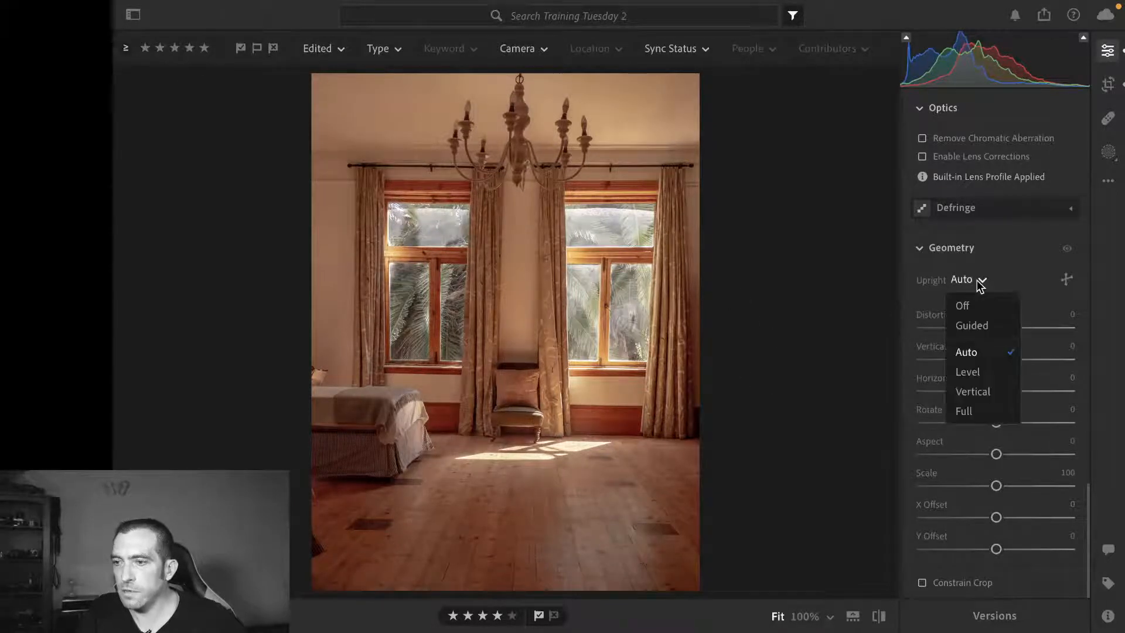
click(973, 392)
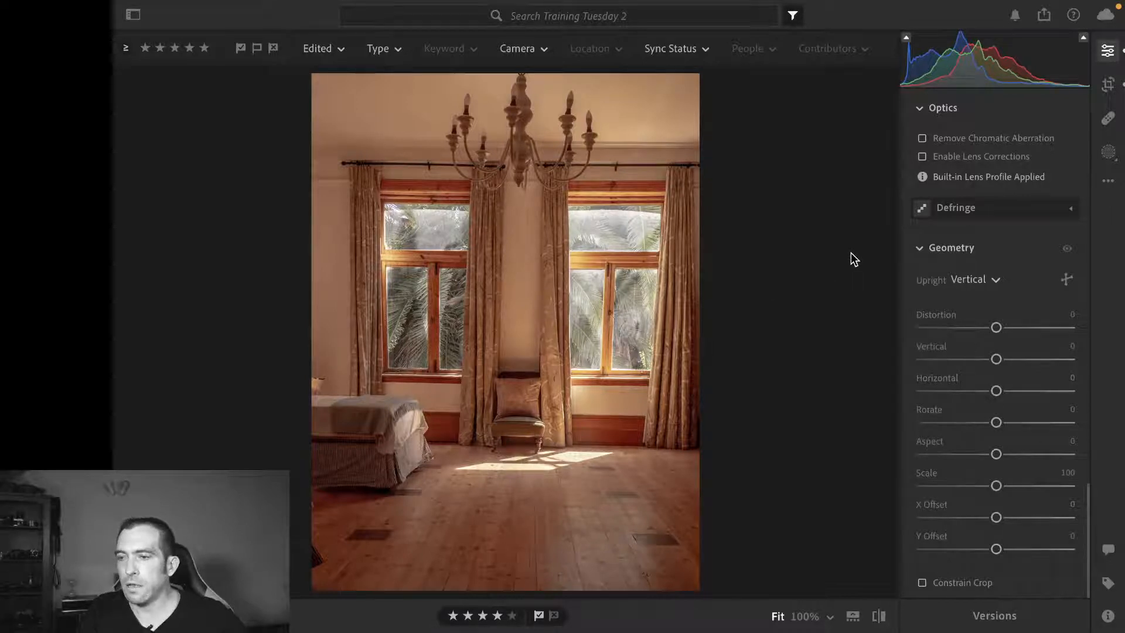
Rotate the room photo to a Straighten value of -0,61 in Crop and compare the edit with the original
click(1105, 87)
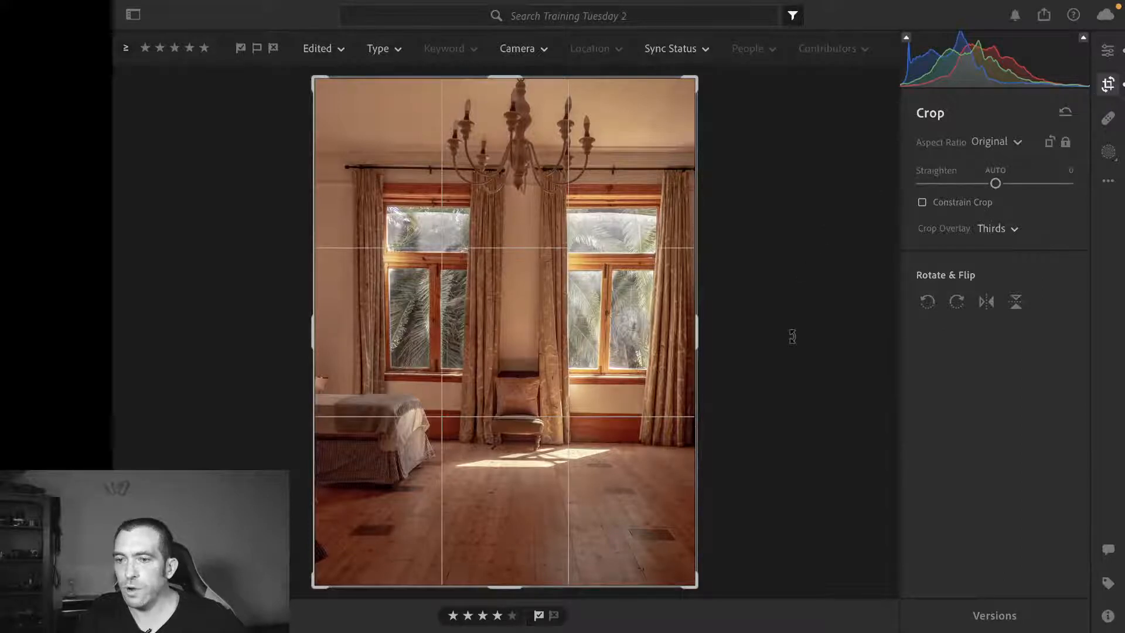
drag(792, 336, 792, 334)
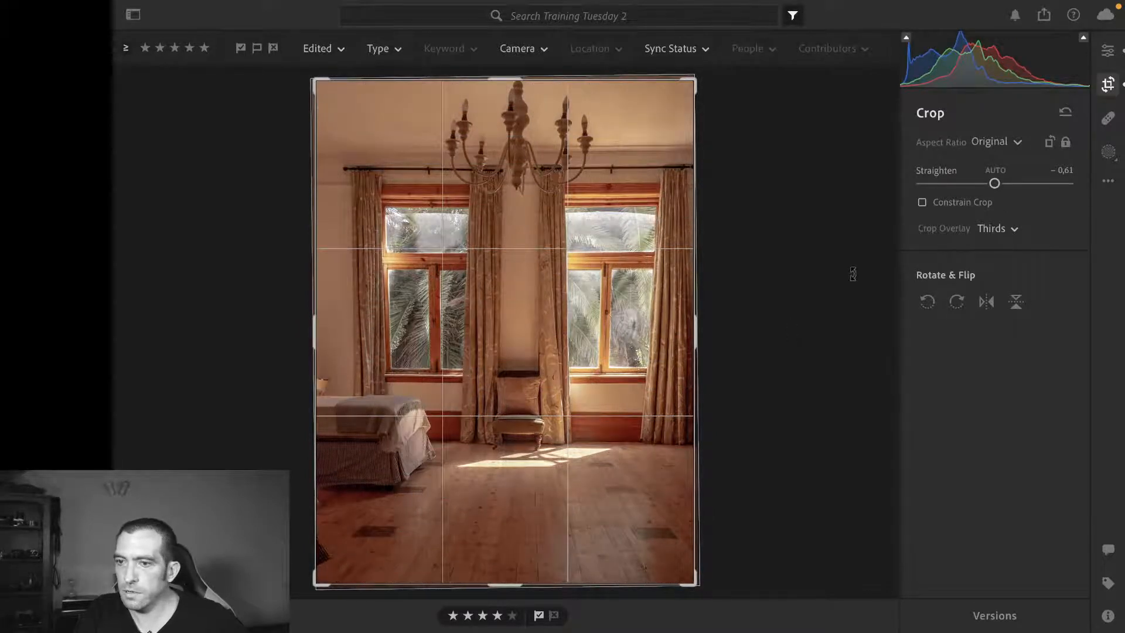
key(e)
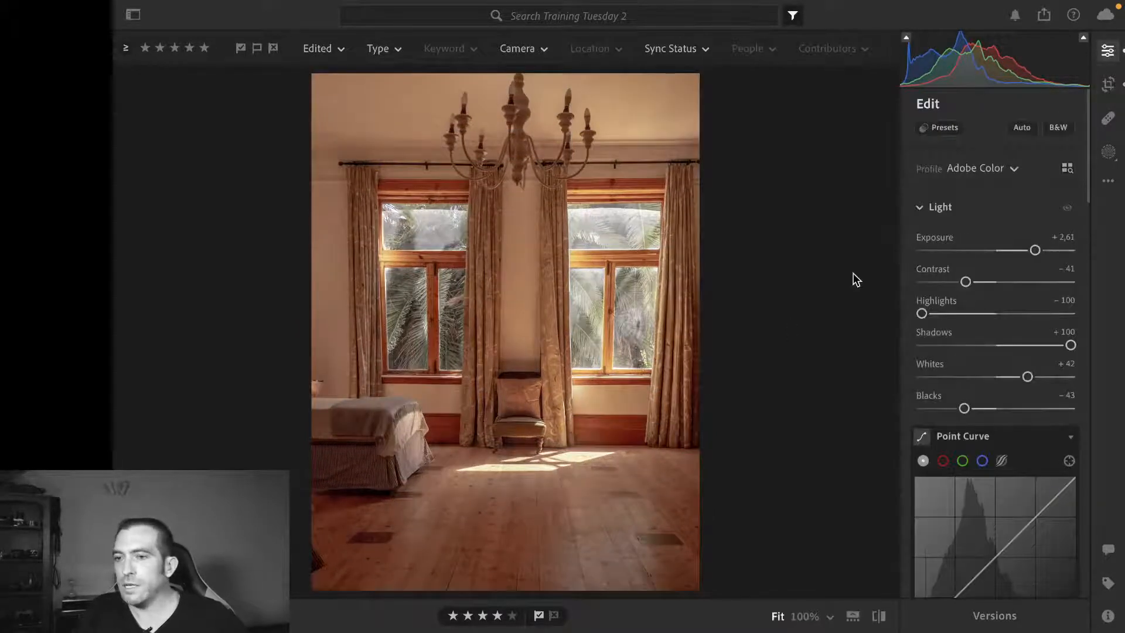
key(backslash)
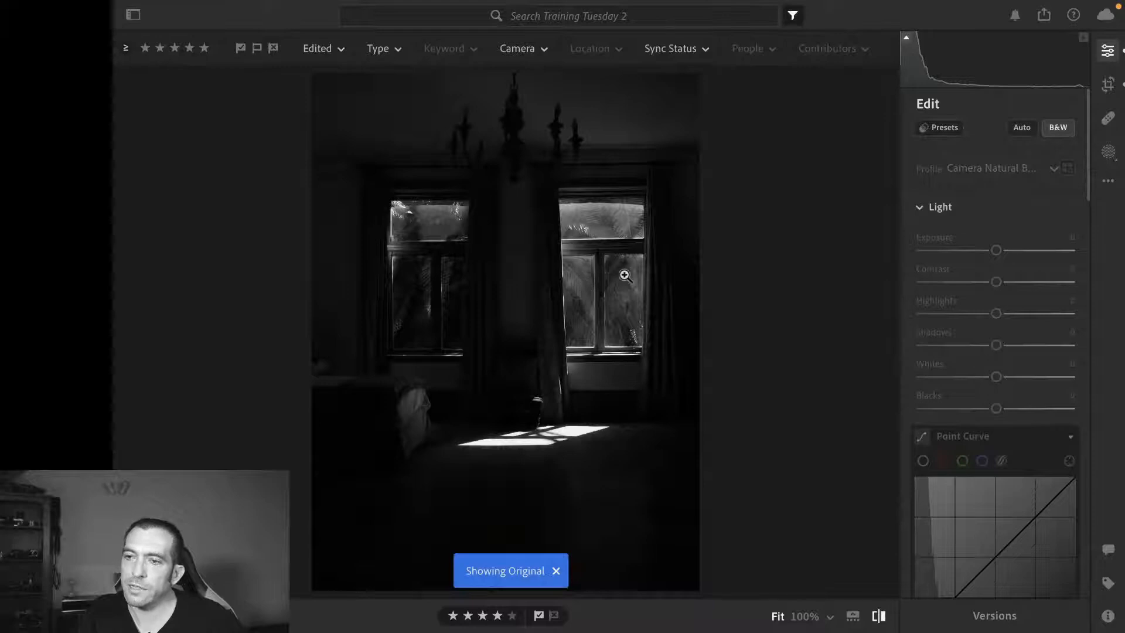
key(backslash)
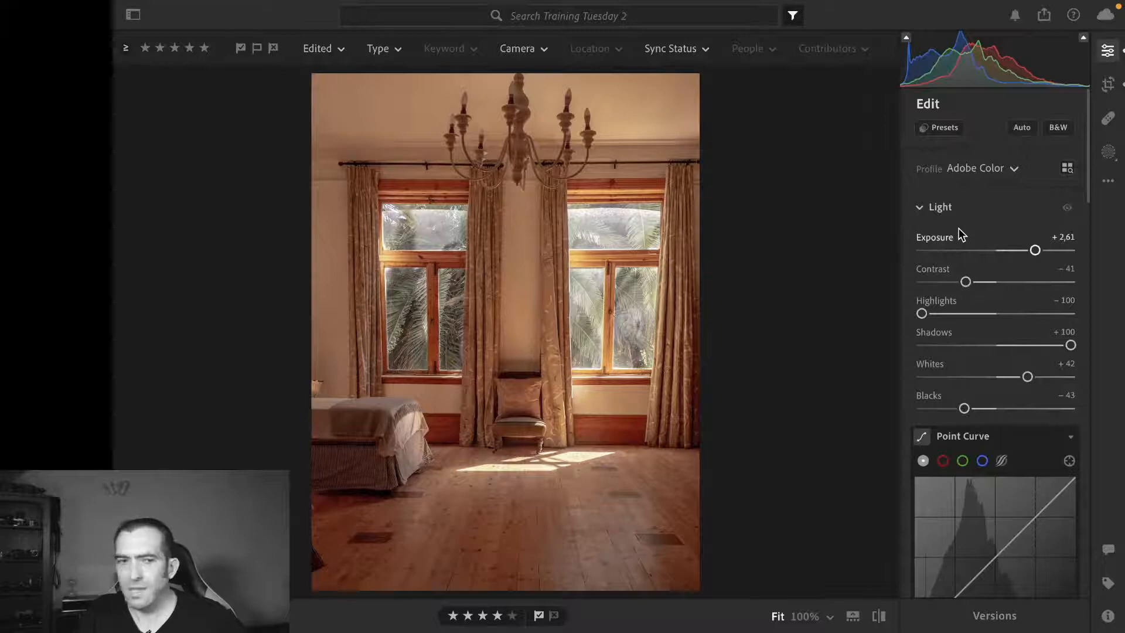
Tint the room photo's shadows blue in Color Grading with Hue 231 and Sat 20
scroll(961, 234, down, 5)
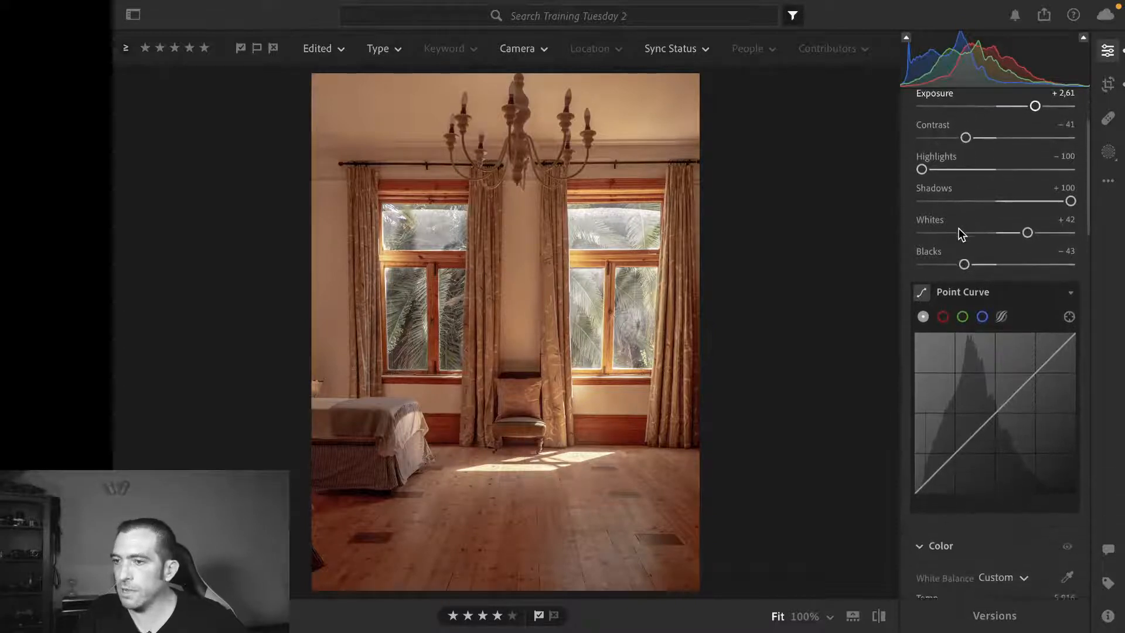
scroll(961, 234, down, 7)
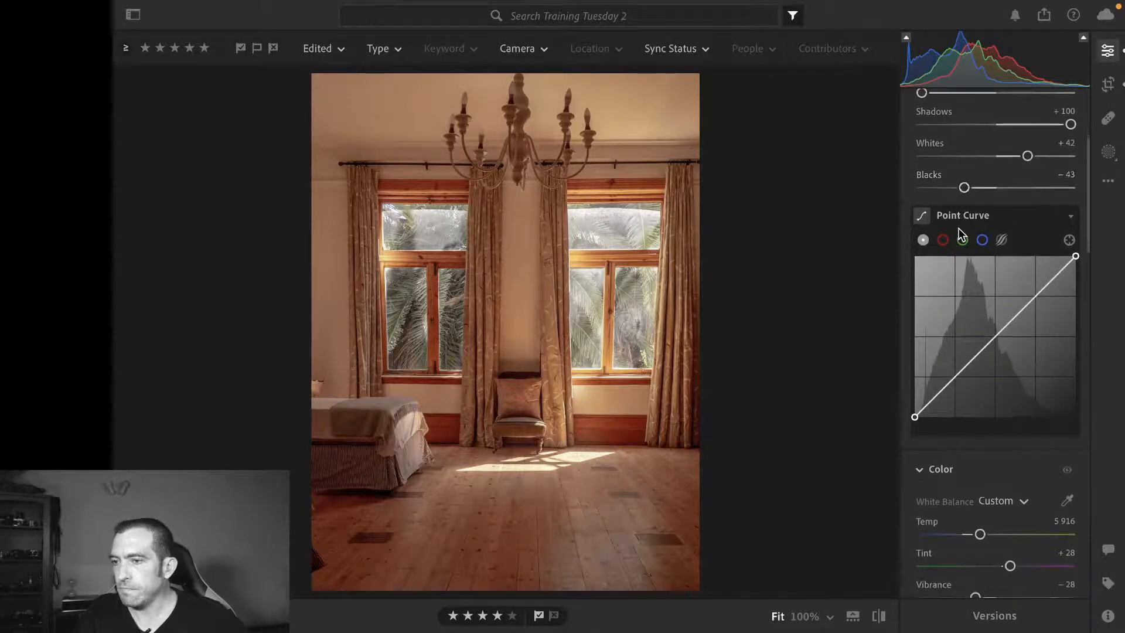
scroll(958, 230, down, 7)
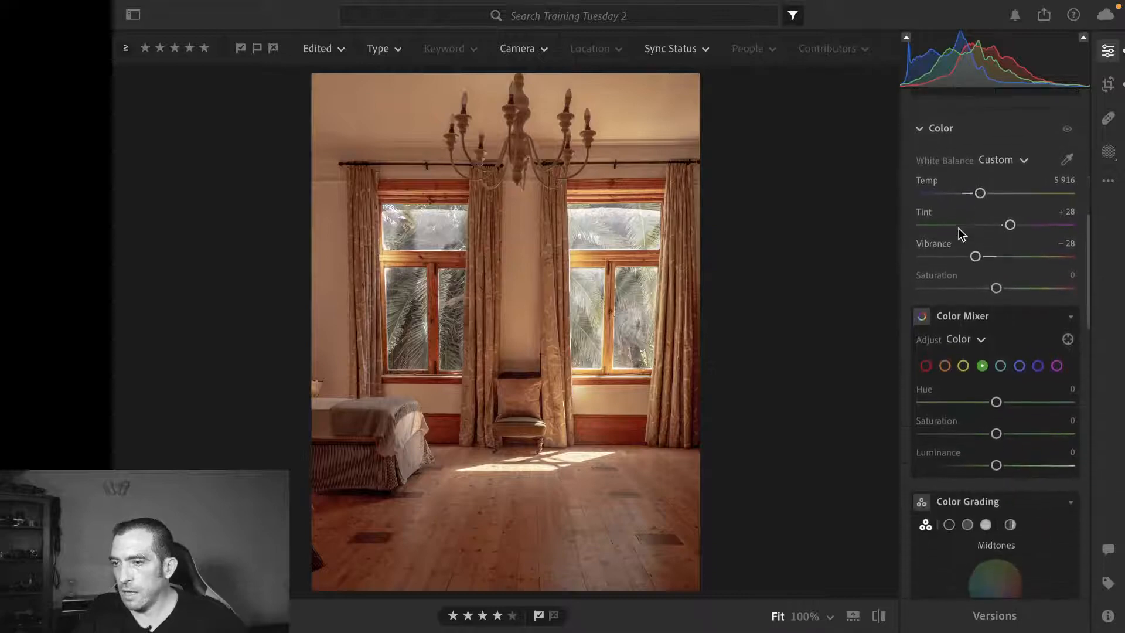
scroll(961, 234, down, 4)
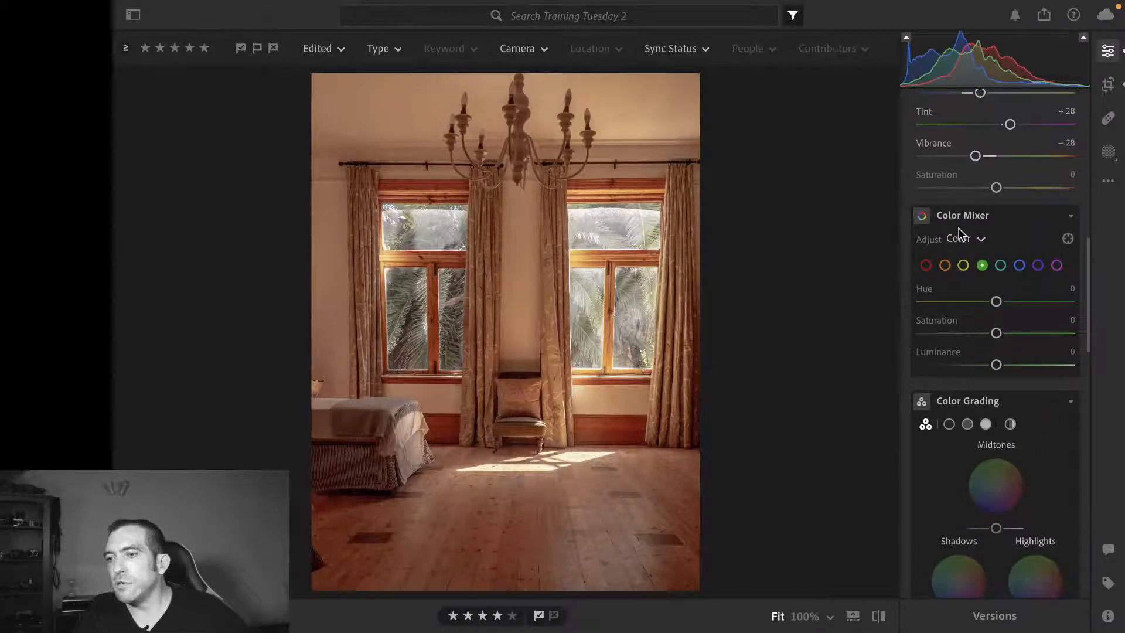
scroll(961, 234, down, 6)
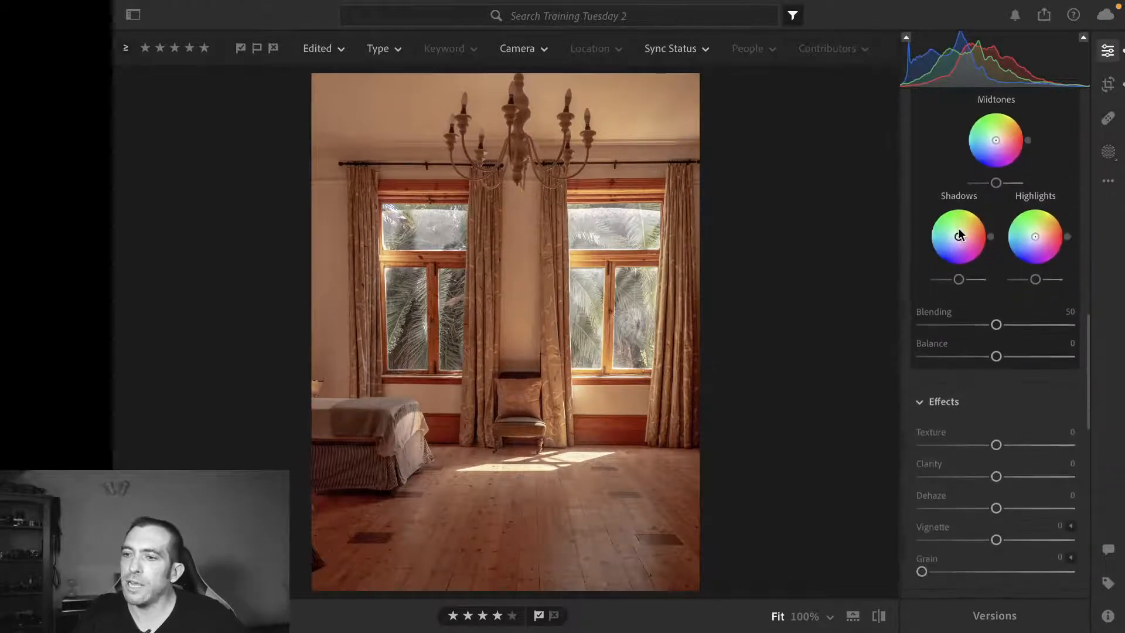
scroll(958, 234, up, 3)
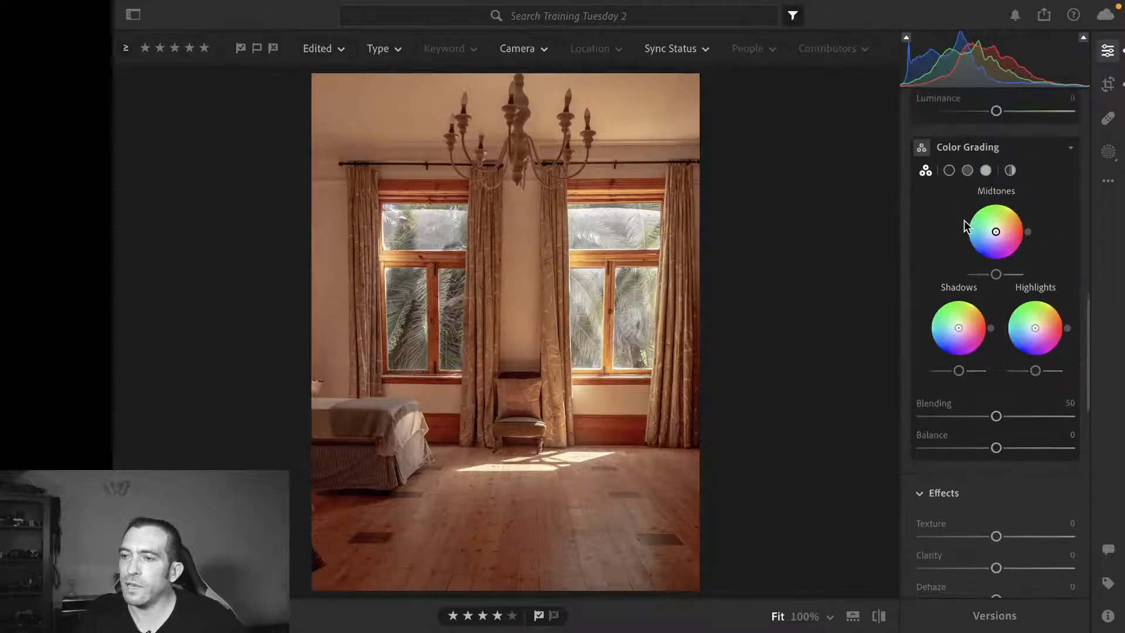
click(949, 180)
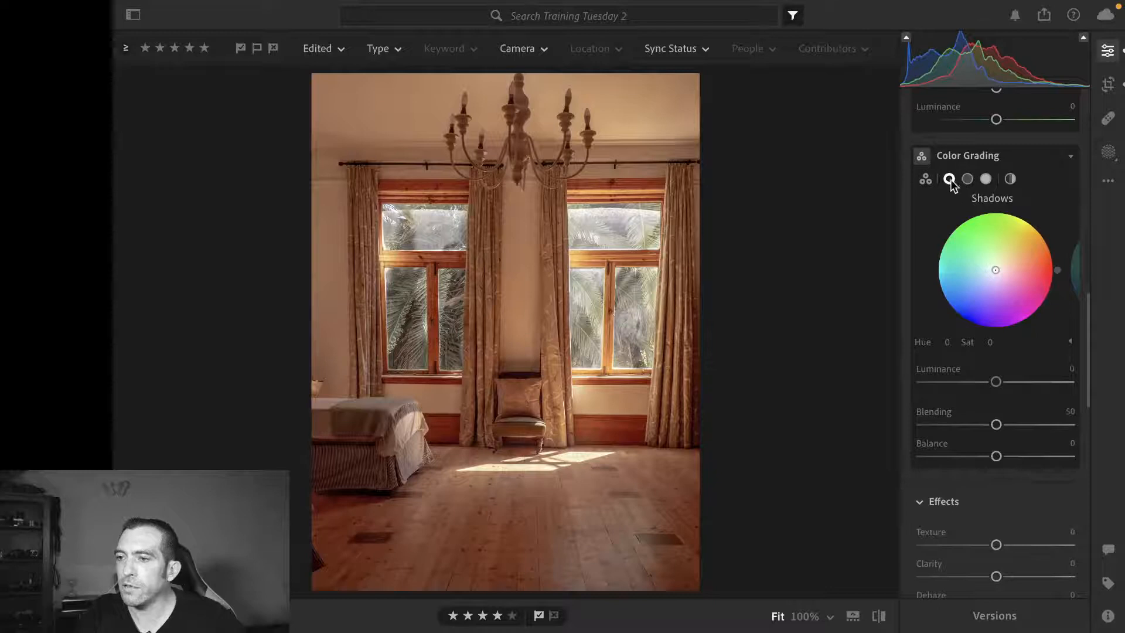
click(967, 179)
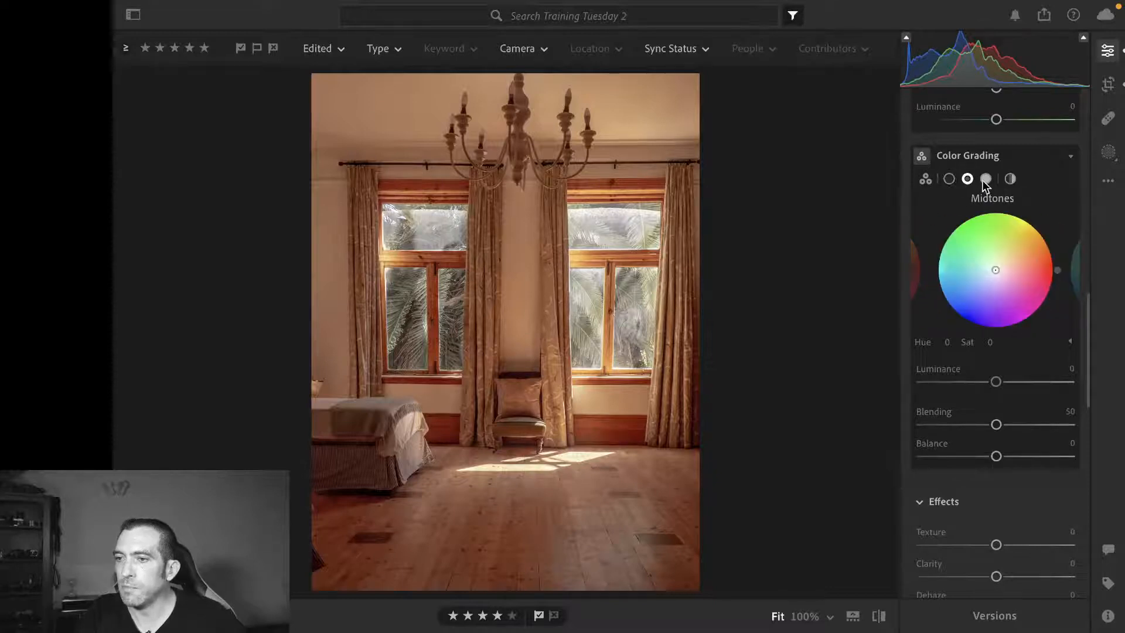
click(986, 179)
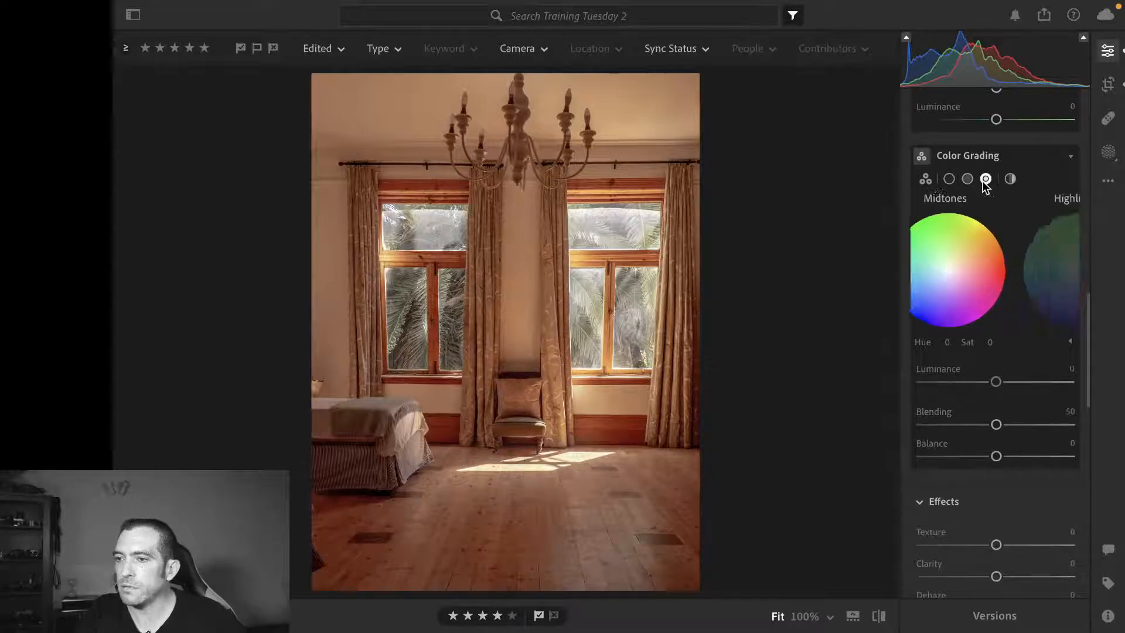
click(926, 179)
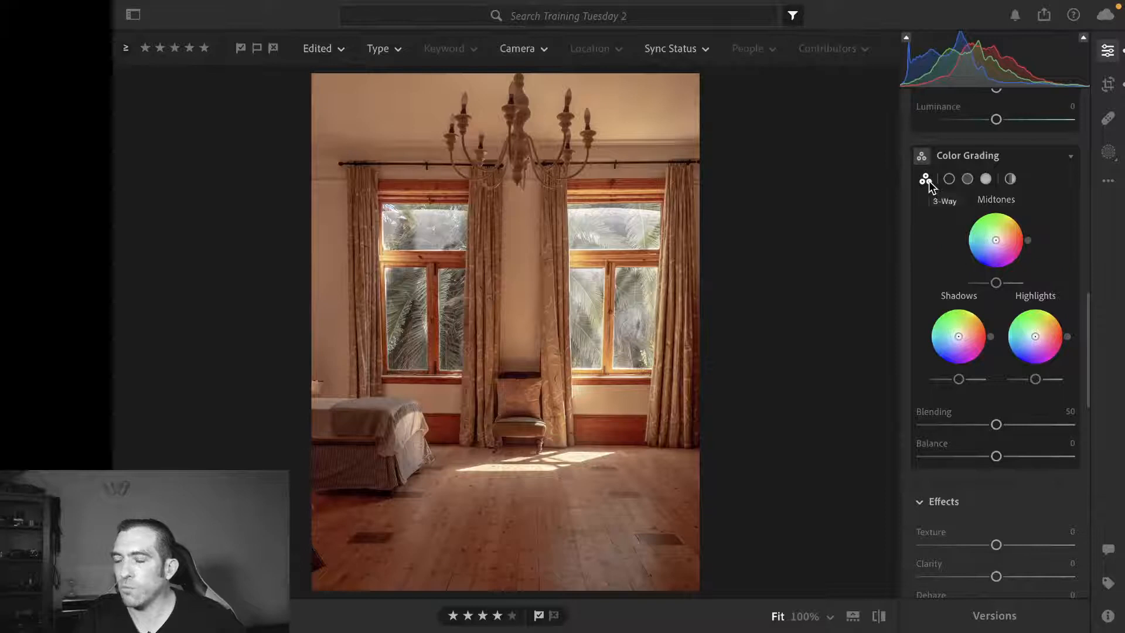
click(949, 179)
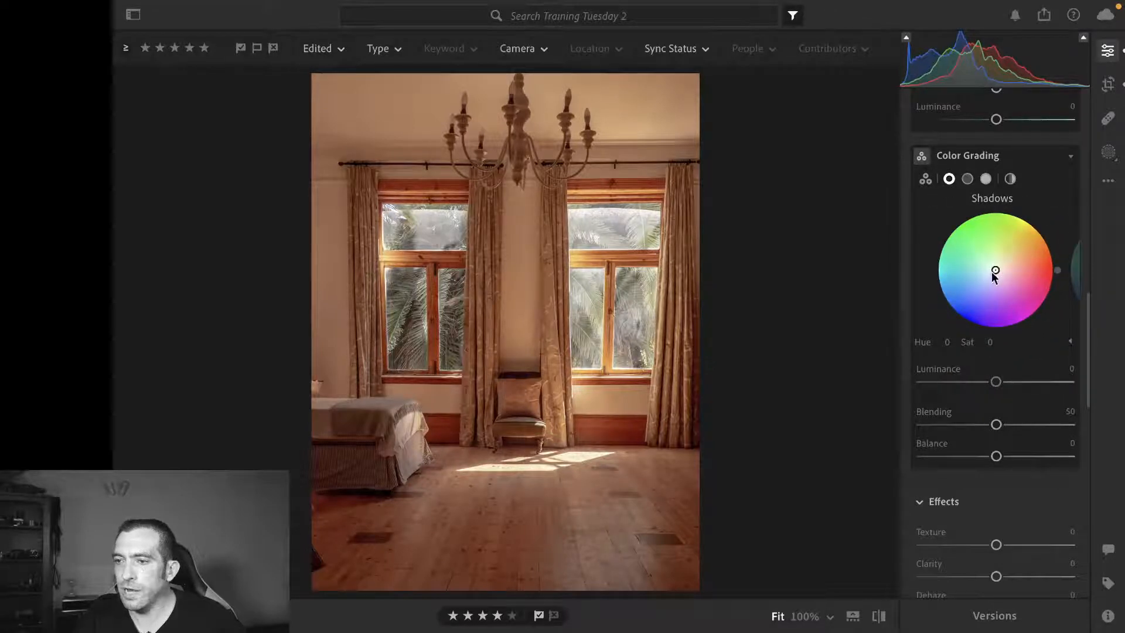
drag(996, 271, 988, 281)
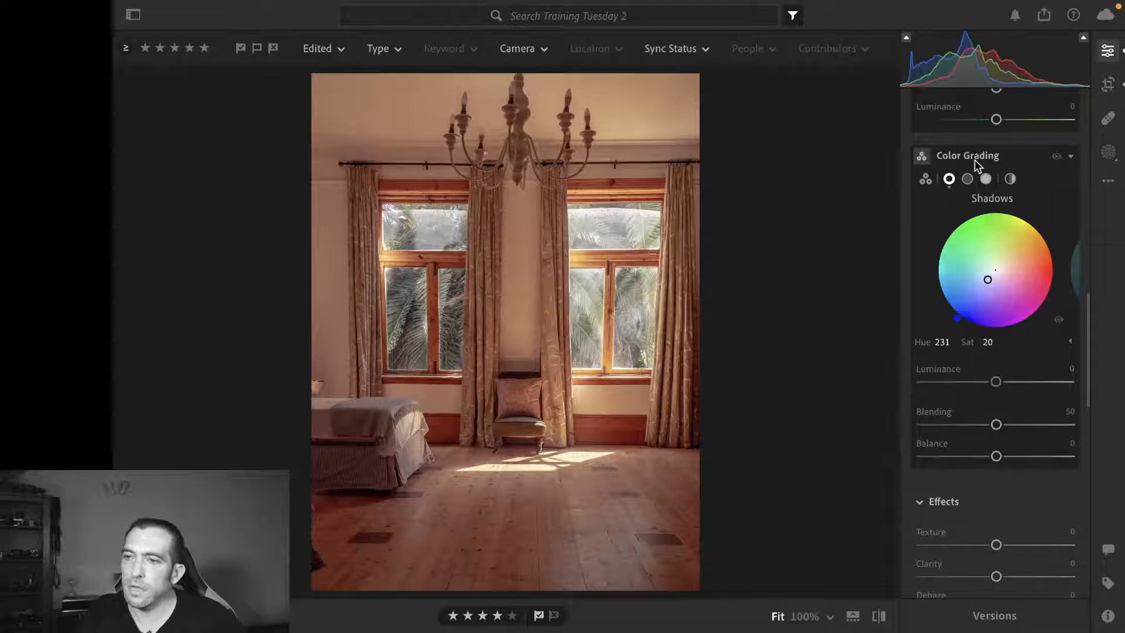
Set the room photo's Texture to +22 and its Grain to 8
scroll(975, 159, down, 1)
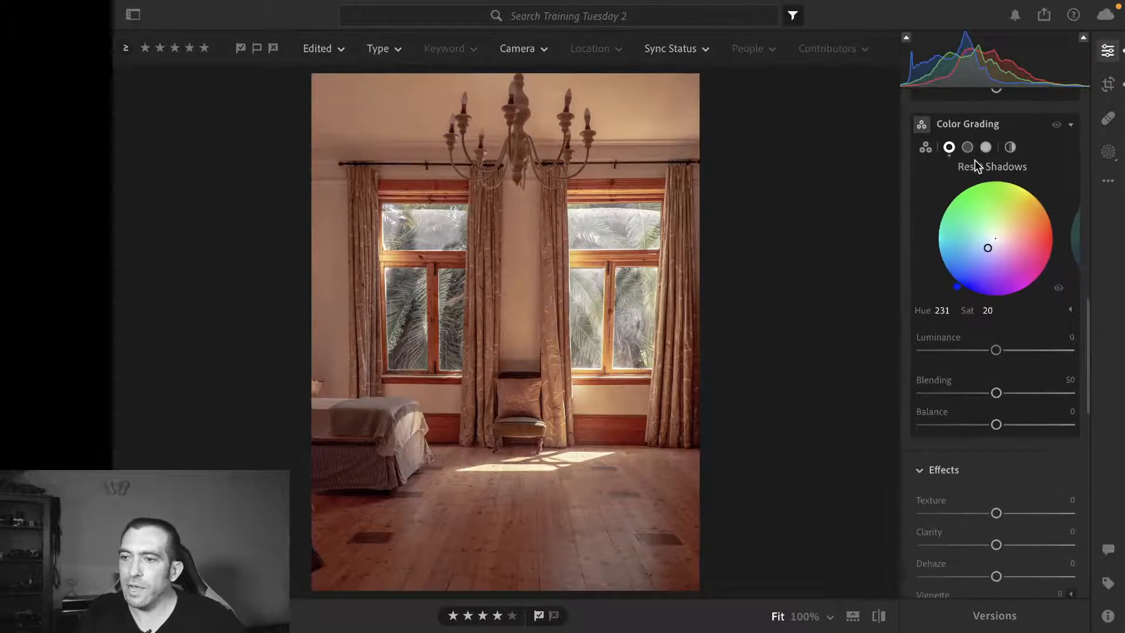
scroll(976, 161, down, 12)
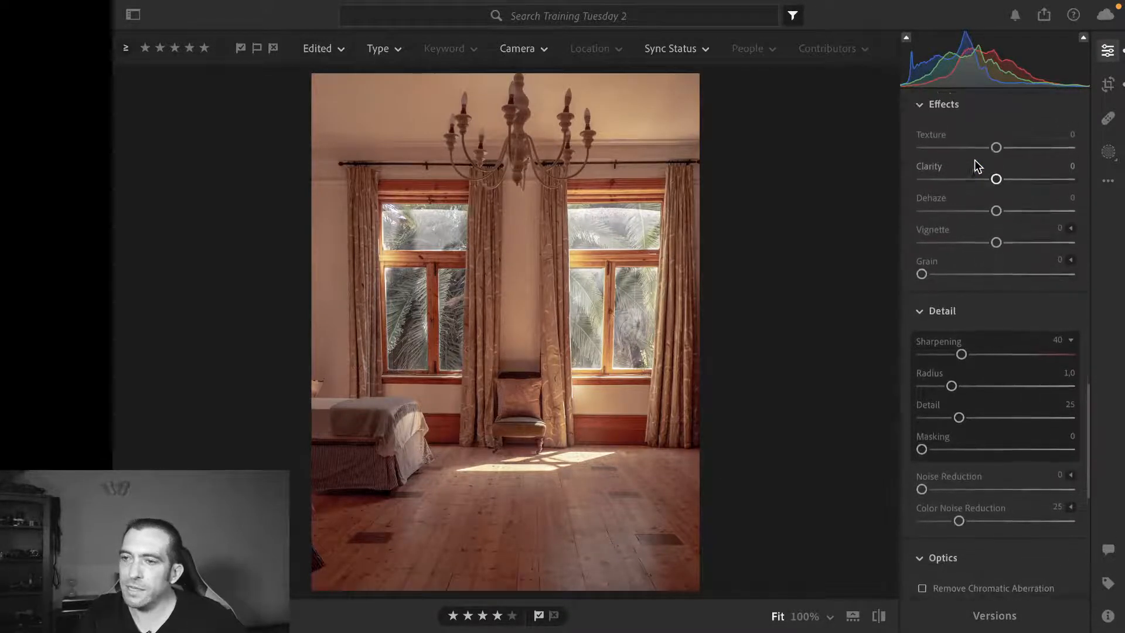
scroll(975, 160, up, 1)
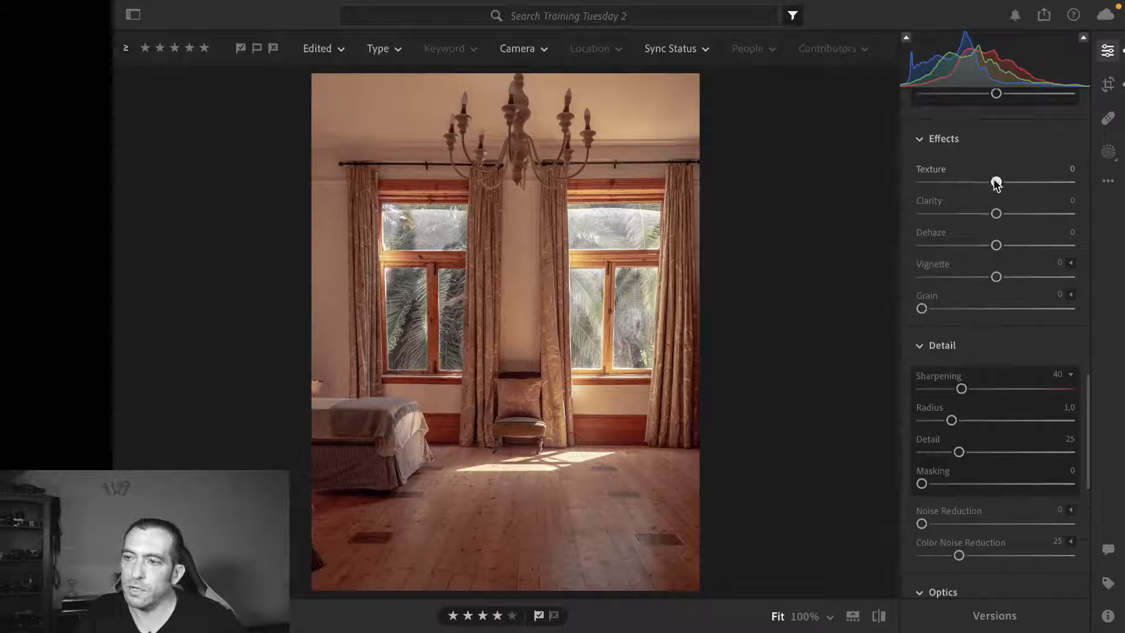
drag(996, 183, 1012, 184)
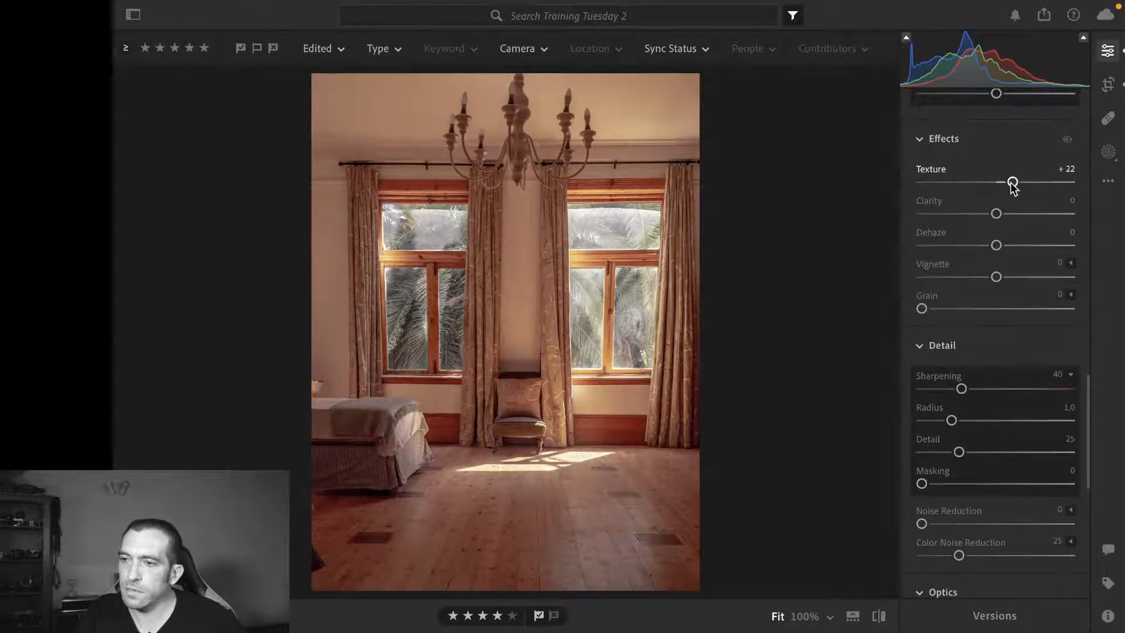
scroll(1013, 184, down, 6)
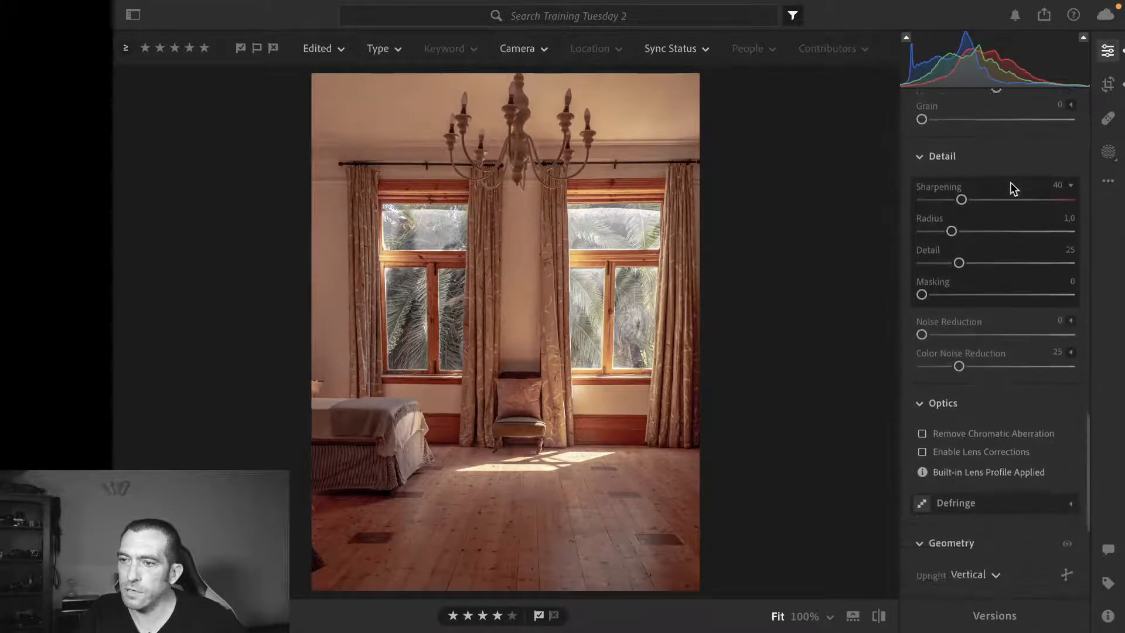
scroll(1014, 188, up, 1)
drag(922, 133, 933, 138)
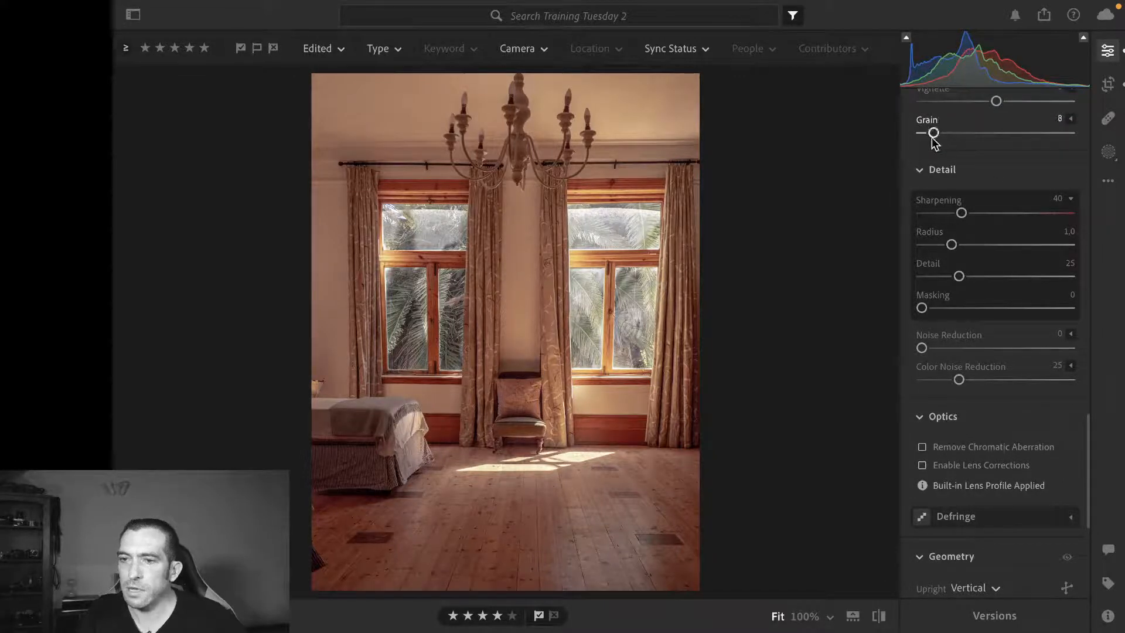
Raise the room photo's Noise Reduction to 11
scroll(1021, 183, down, 1)
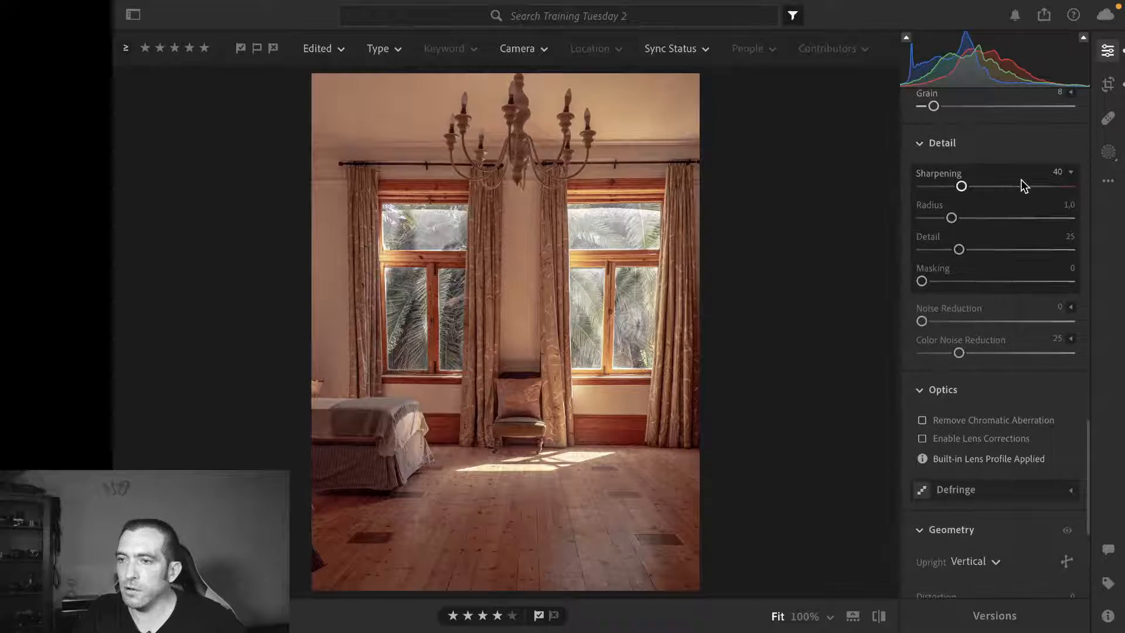
scroll(1021, 180, down, 1)
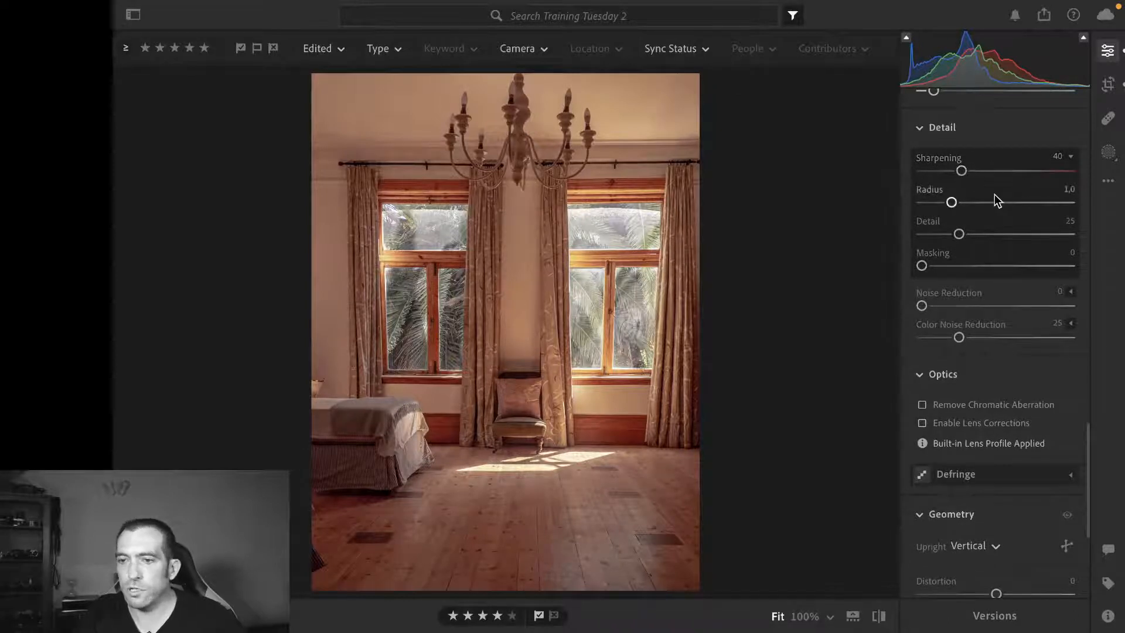
scroll(995, 205, down, 2)
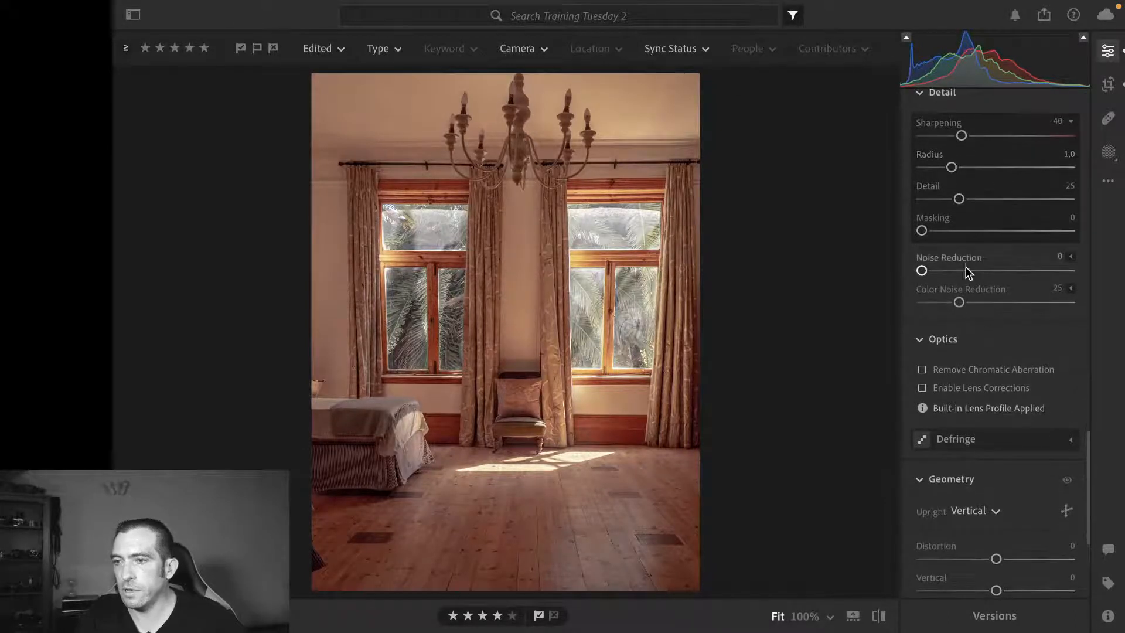
drag(921, 270, 939, 271)
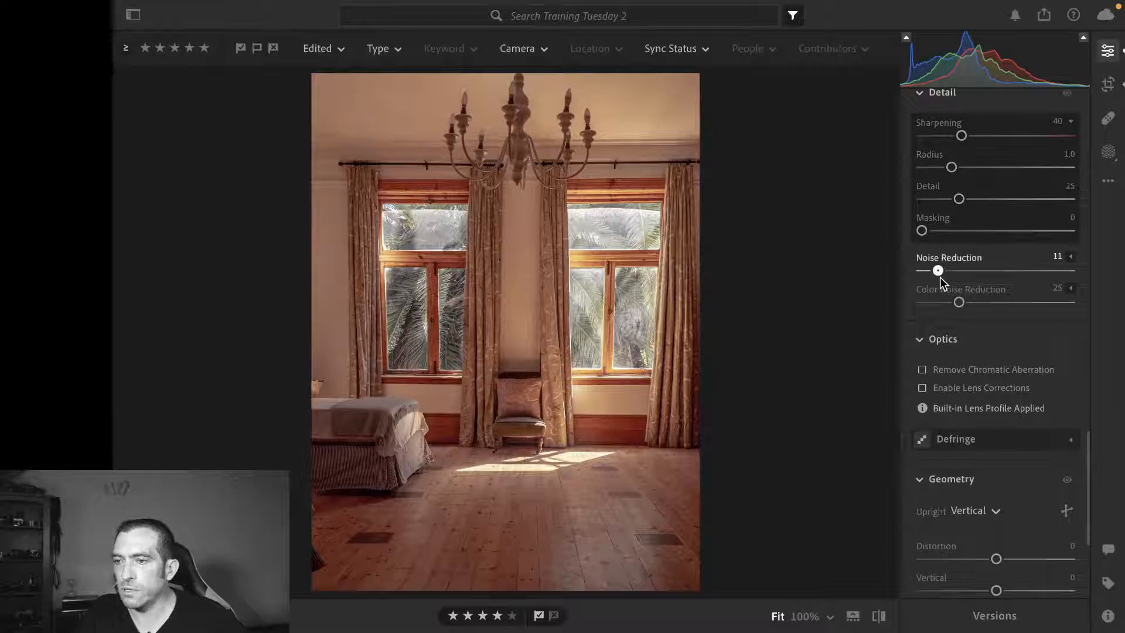
scroll(987, 254, down, 2)
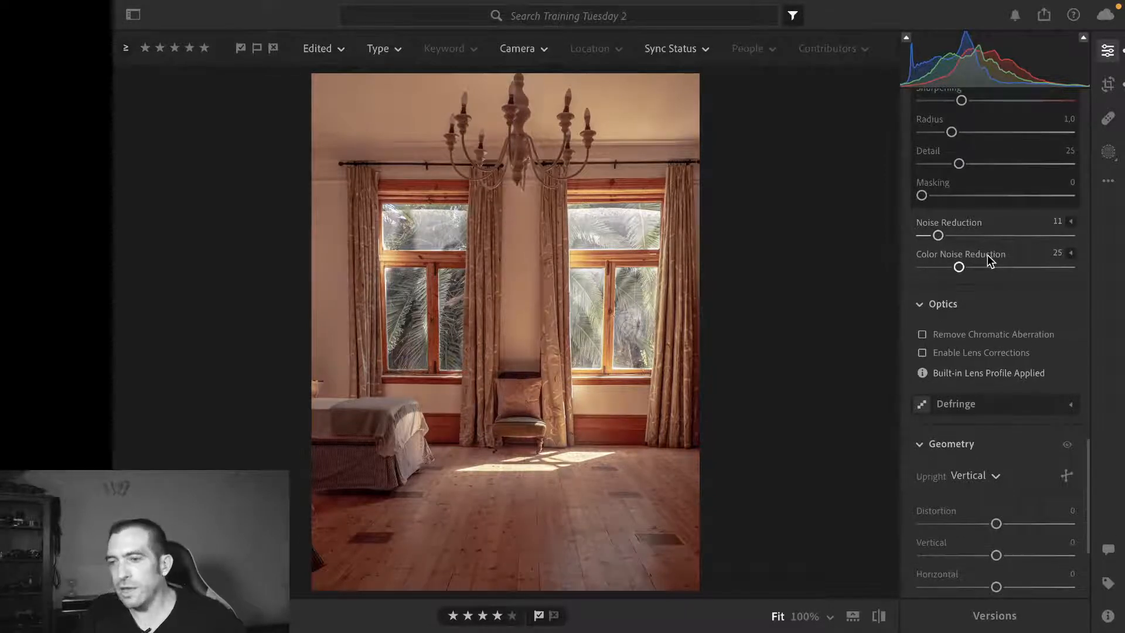
scroll(987, 255, up, 10)
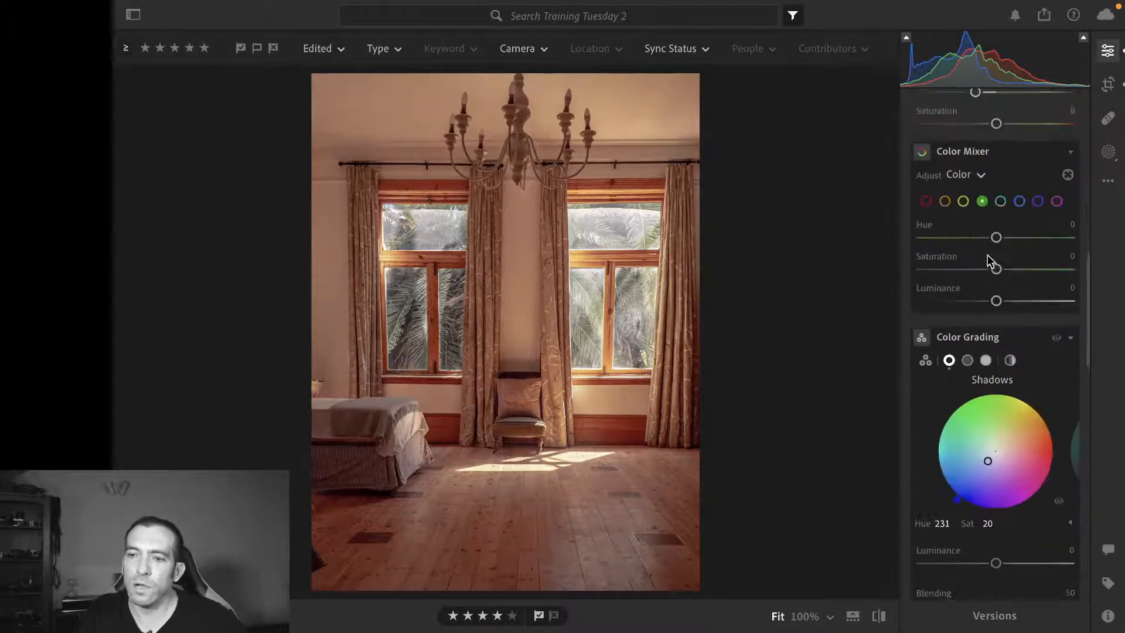
scroll(987, 254, up, 10)
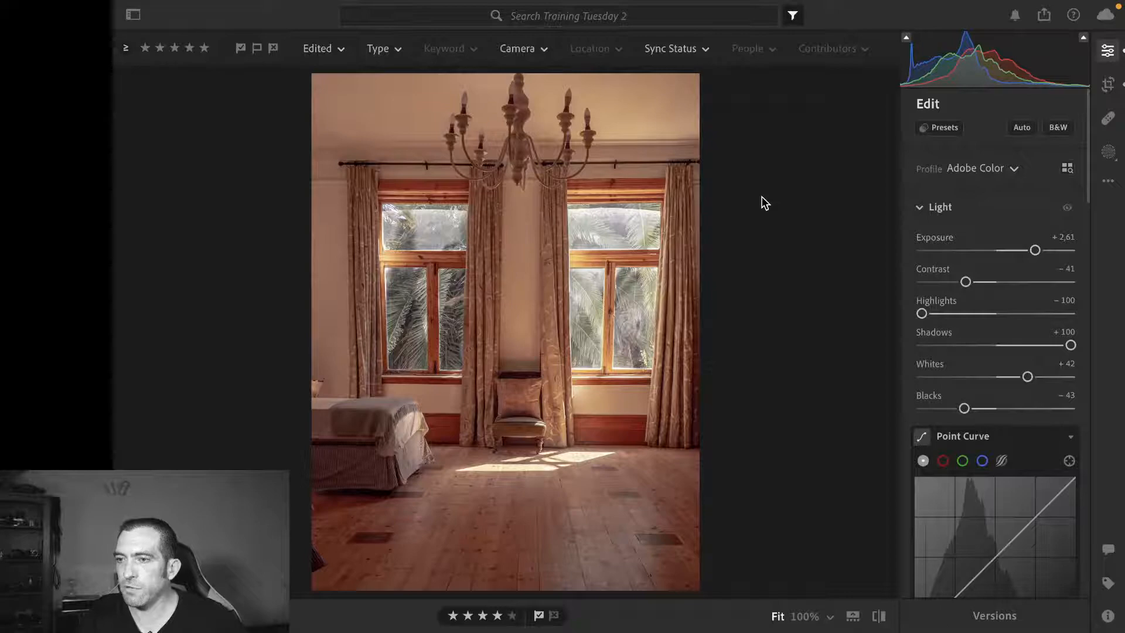
Filter the Training Tuesday 2 album to picked photos and open the photo of the colourful houses for editing
key(g)
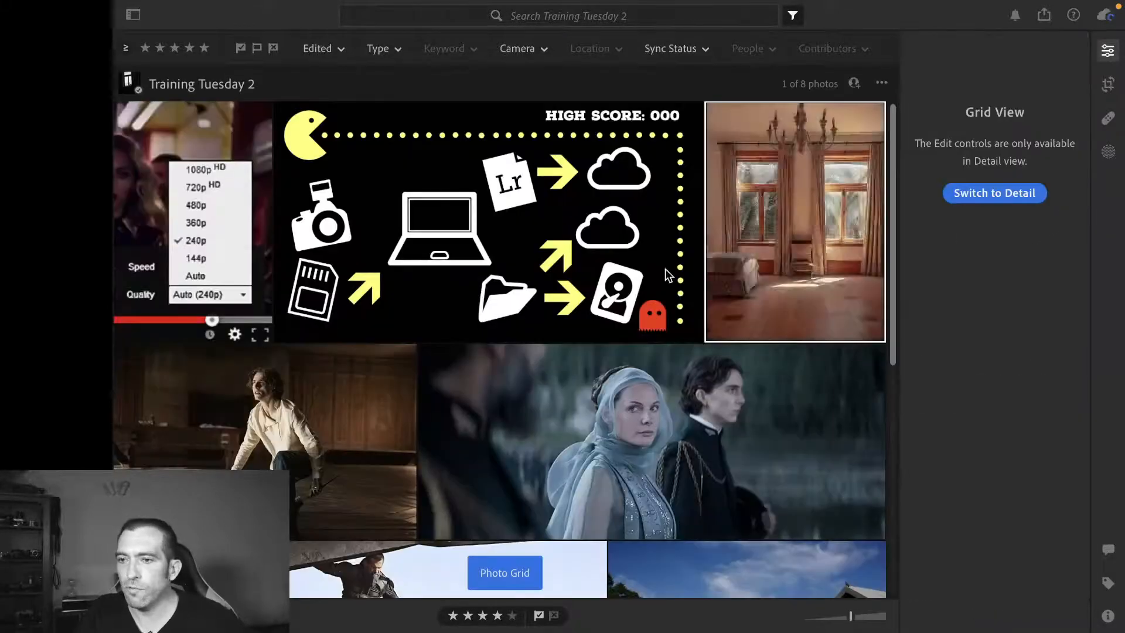
click(239, 47)
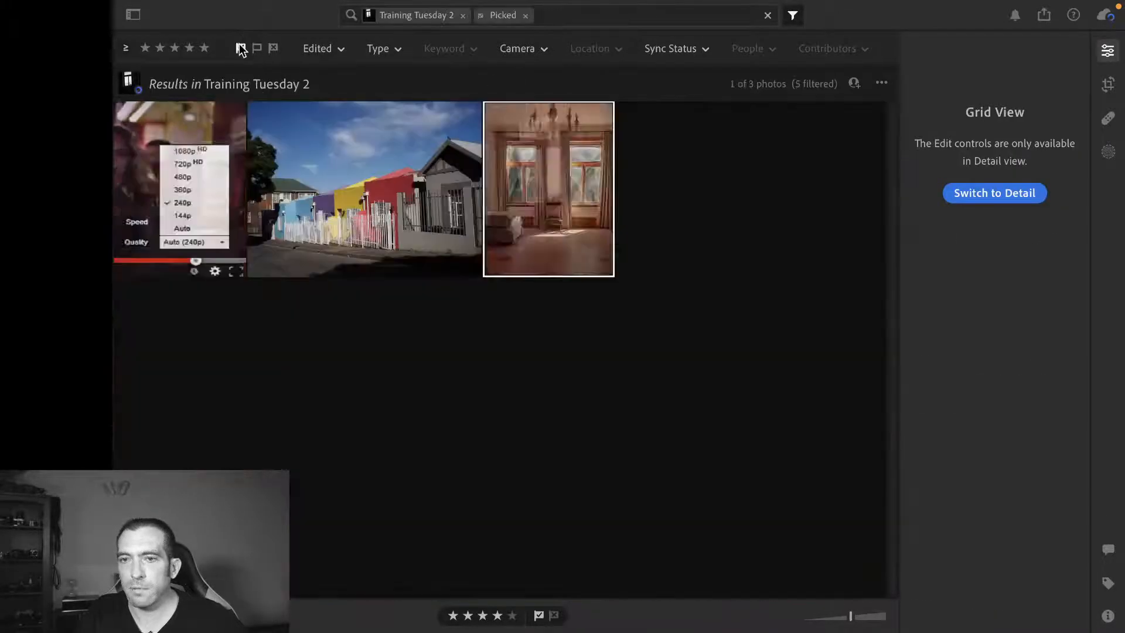
click(378, 223)
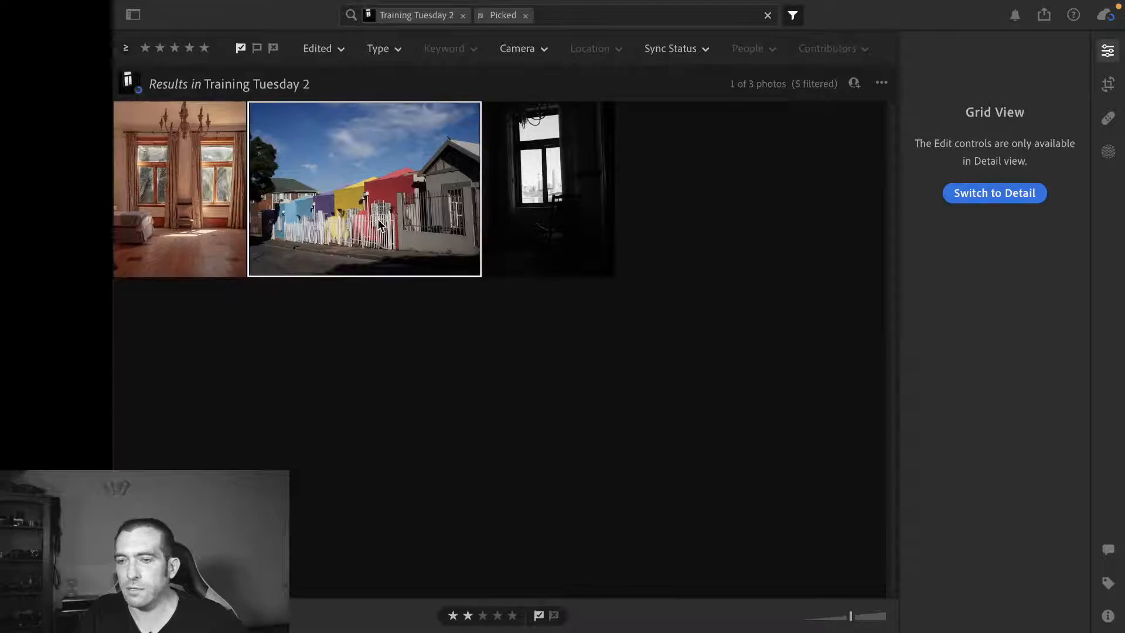
double_click(379, 224)
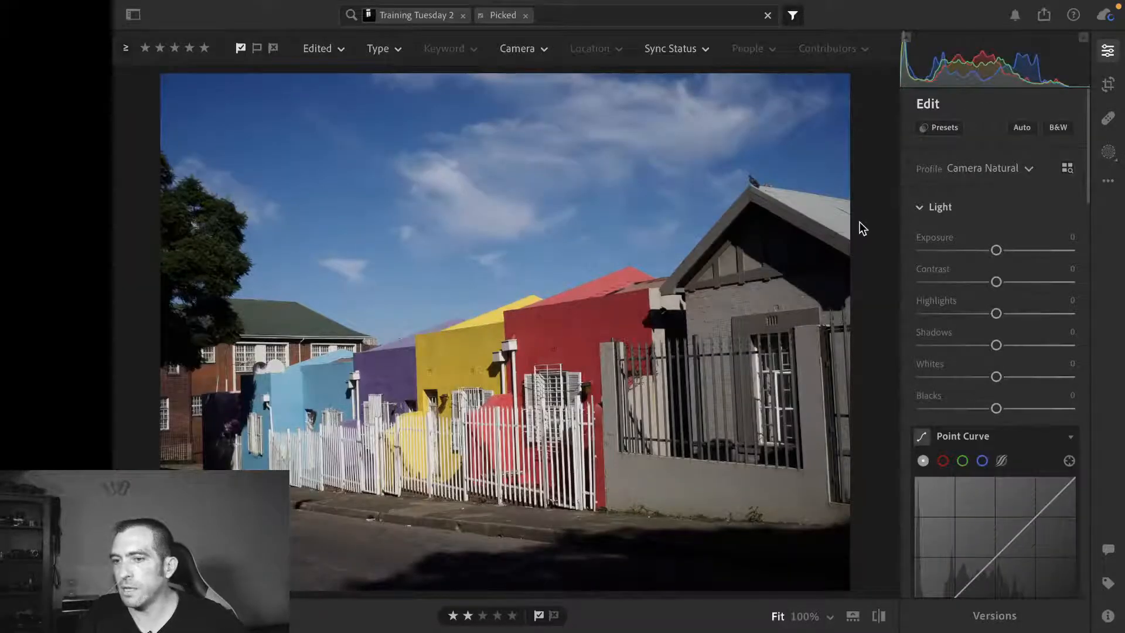
Rotate the houses photo to a Straighten value of +1,66 and crop it slightly tighter, keeping the original aspect ratio
key(c)
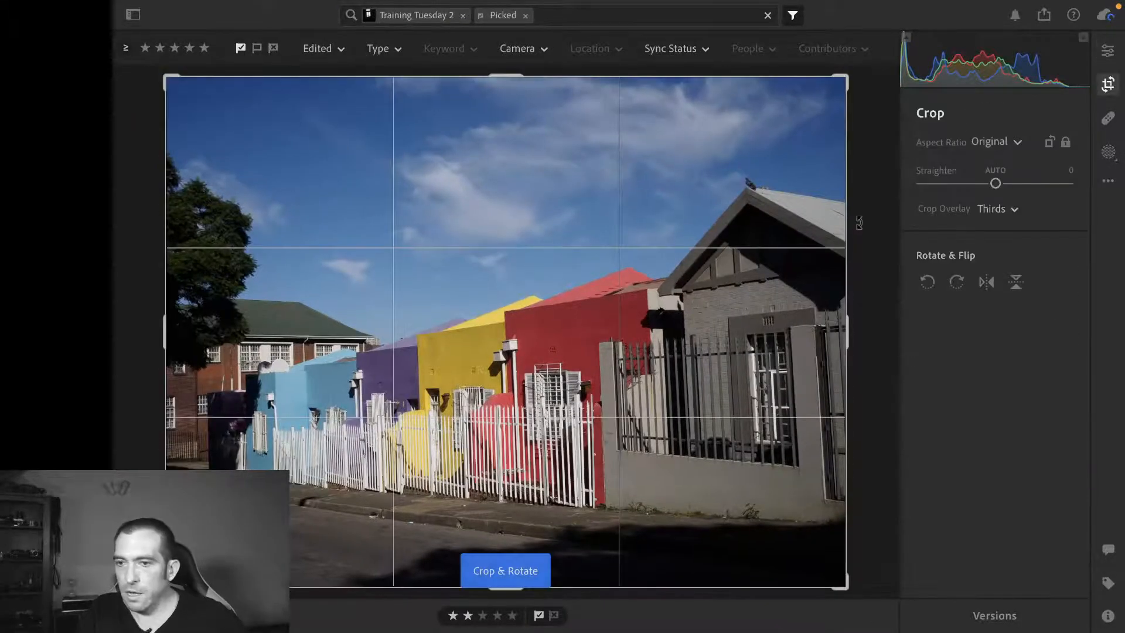
drag(874, 258, 874, 269)
key(Return)
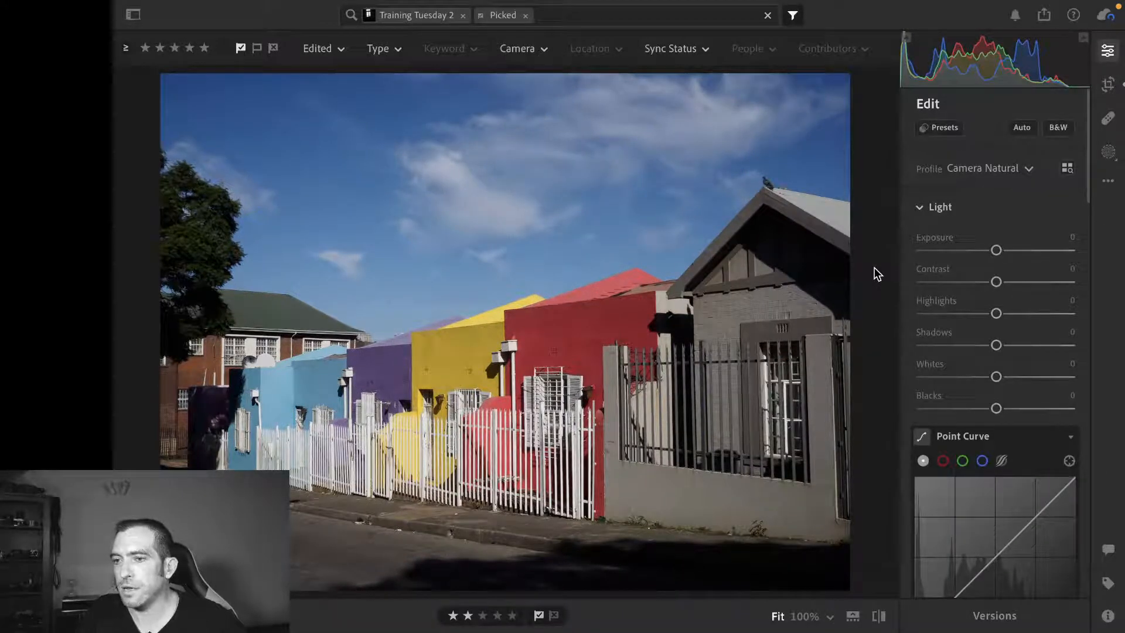
key(c)
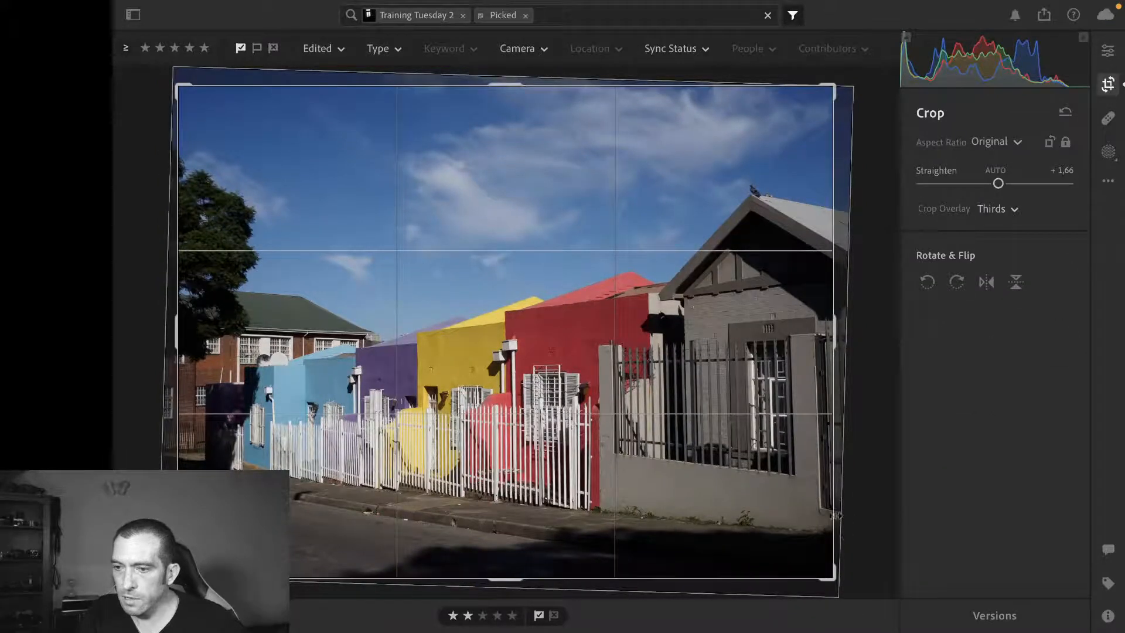
mouse_move(835, 580)
mouse_down()
mouse_move(829, 543)
mouse_move(825, 573)
mouse_up()
key(Return)
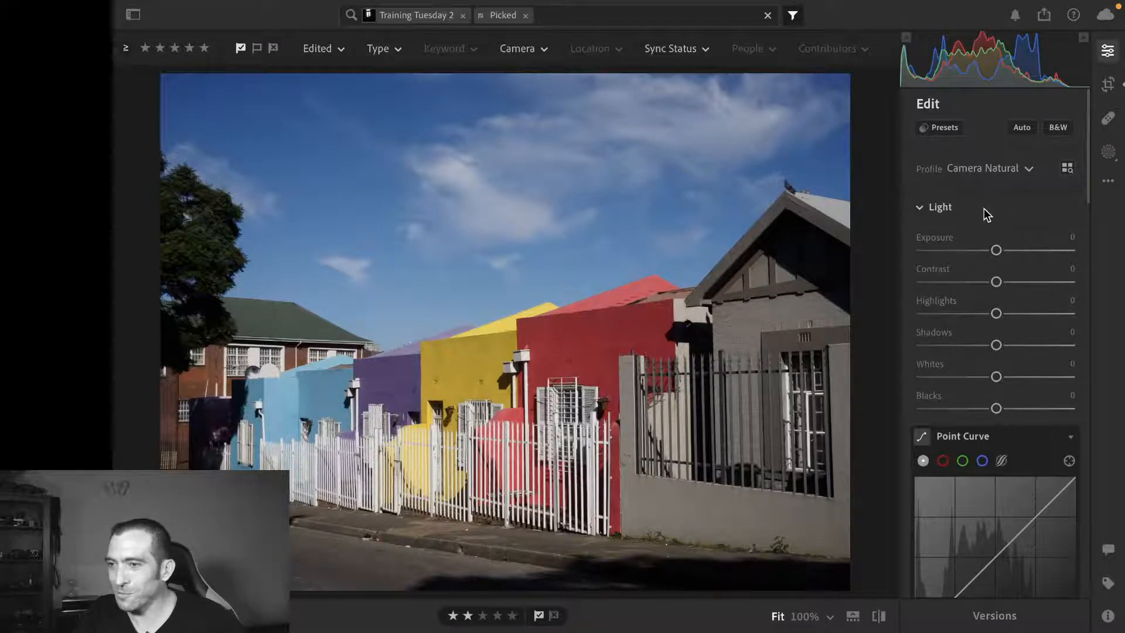
Try a Saturation of +15 for the greens in the houses photo's Color Mixer and reset it
scroll(1012, 209, down, 3)
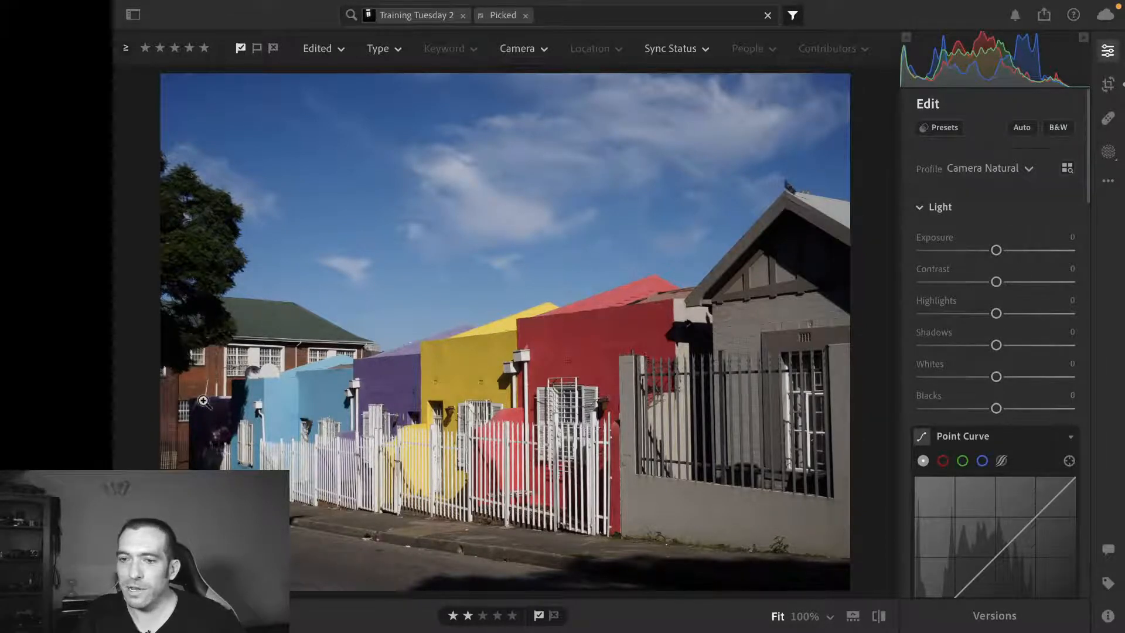
scroll(1008, 227, down, 10)
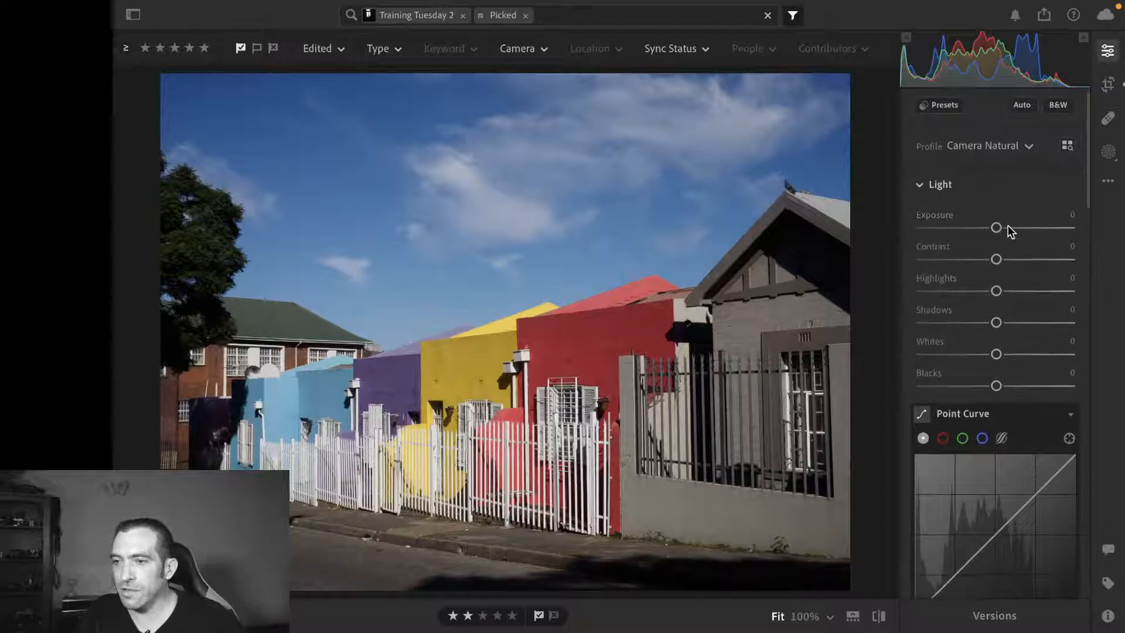
scroll(1008, 225, down, 6)
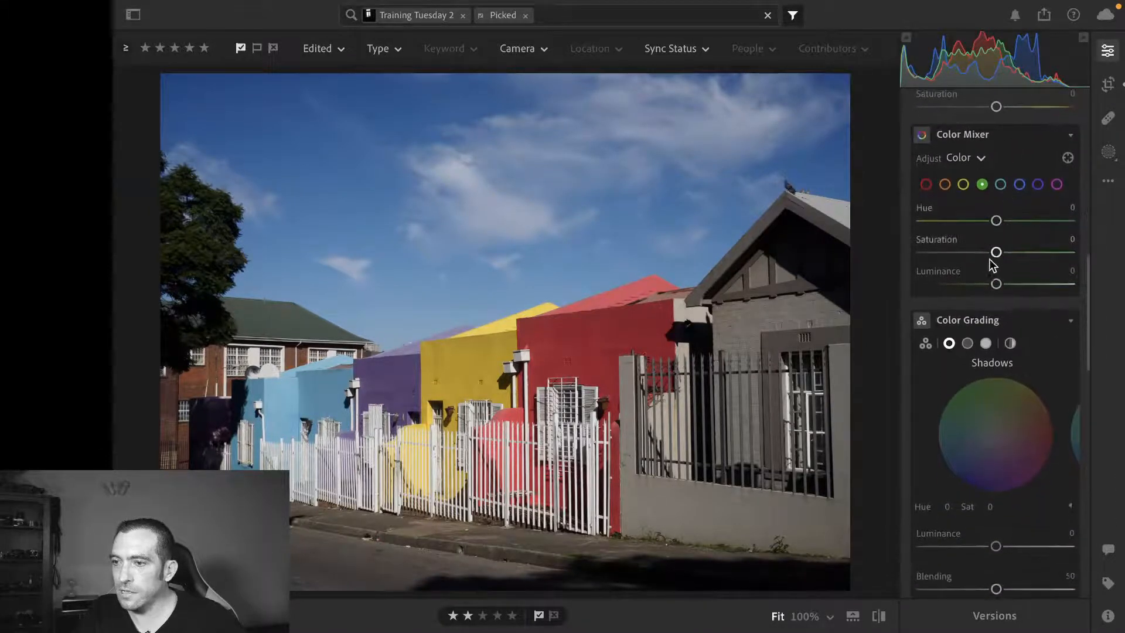
drag(996, 253, 1007, 256)
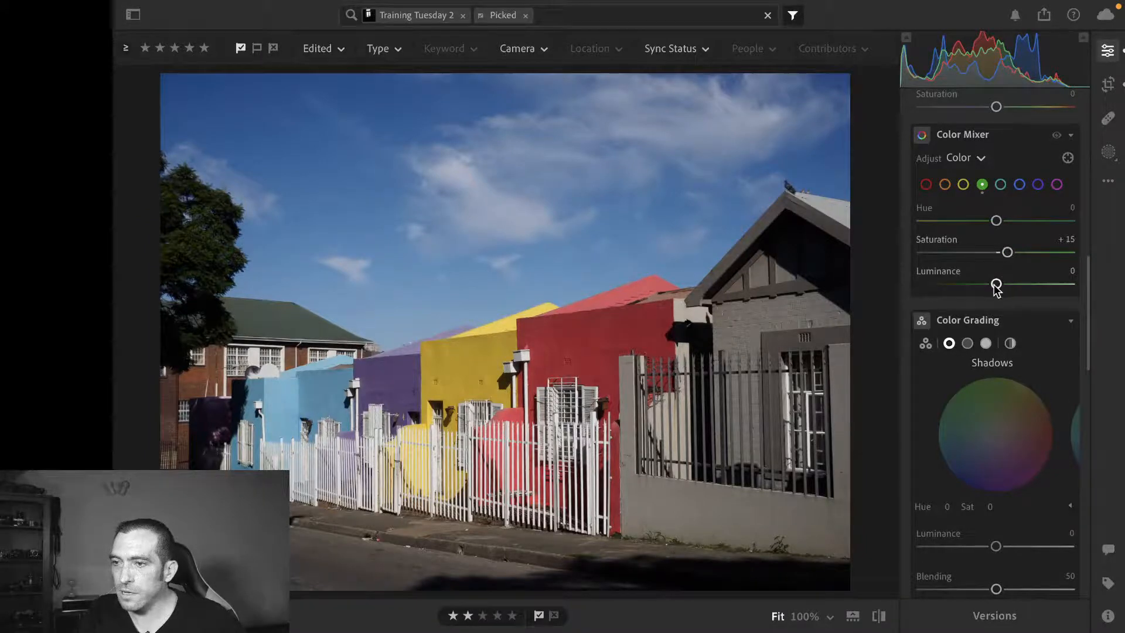
double_click(1006, 252)
Try a Saturation of +46 for the reds in the houses photo's Color Mixer and reset it
scroll(1008, 254, up, 1)
scroll(1009, 252, up, 2)
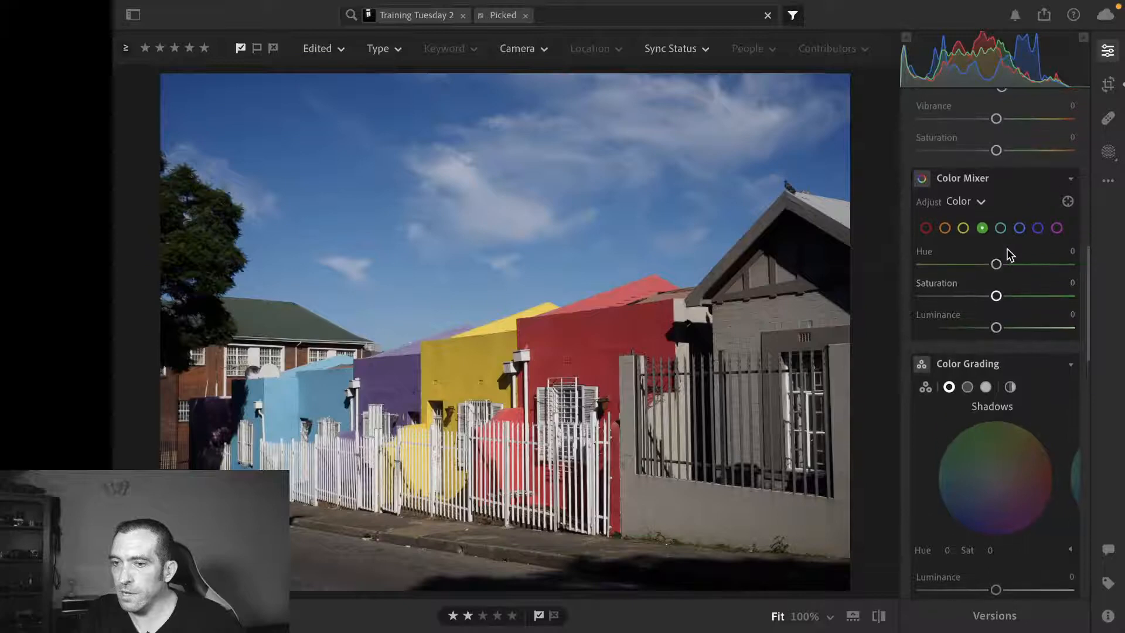
scroll(1007, 252, up, 3)
scroll(982, 159, up, 5)
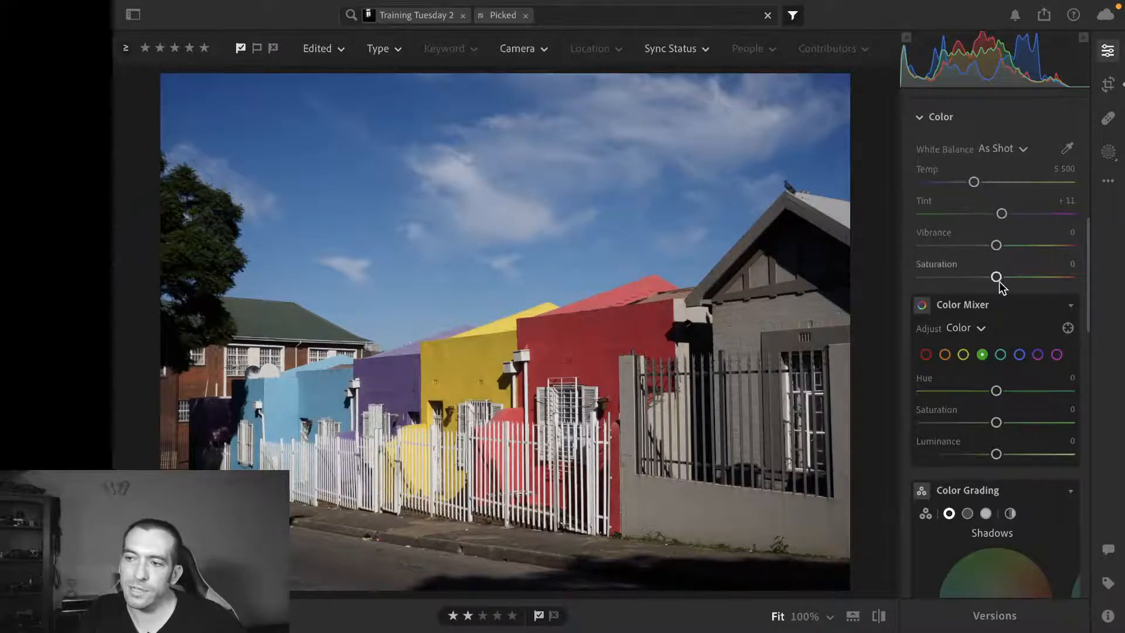
click(929, 354)
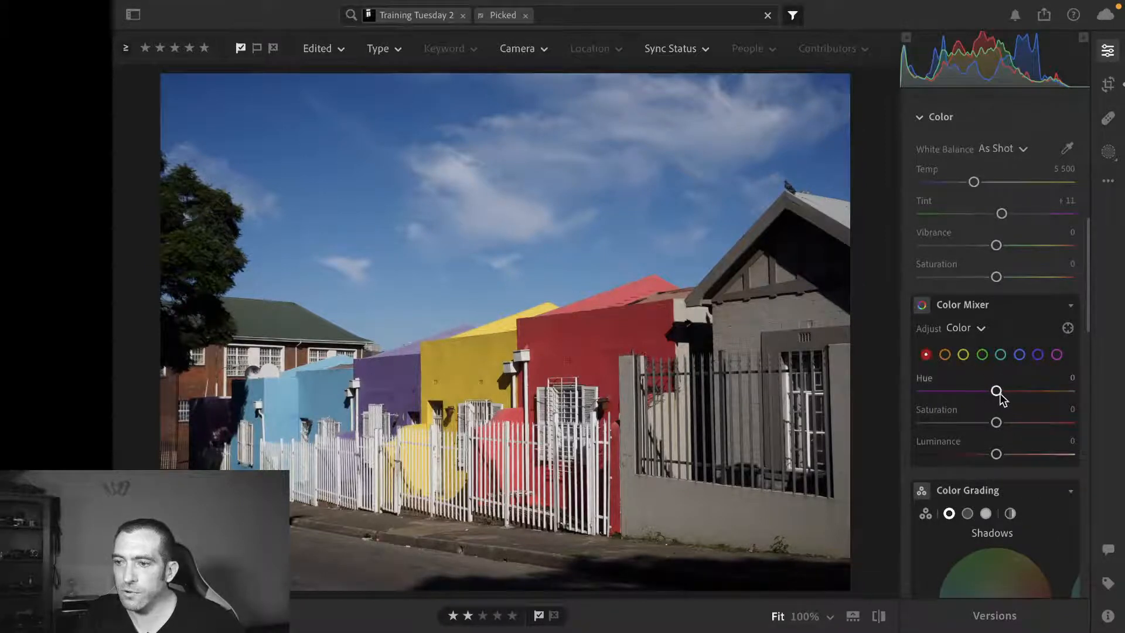
drag(996, 423, 1028, 422)
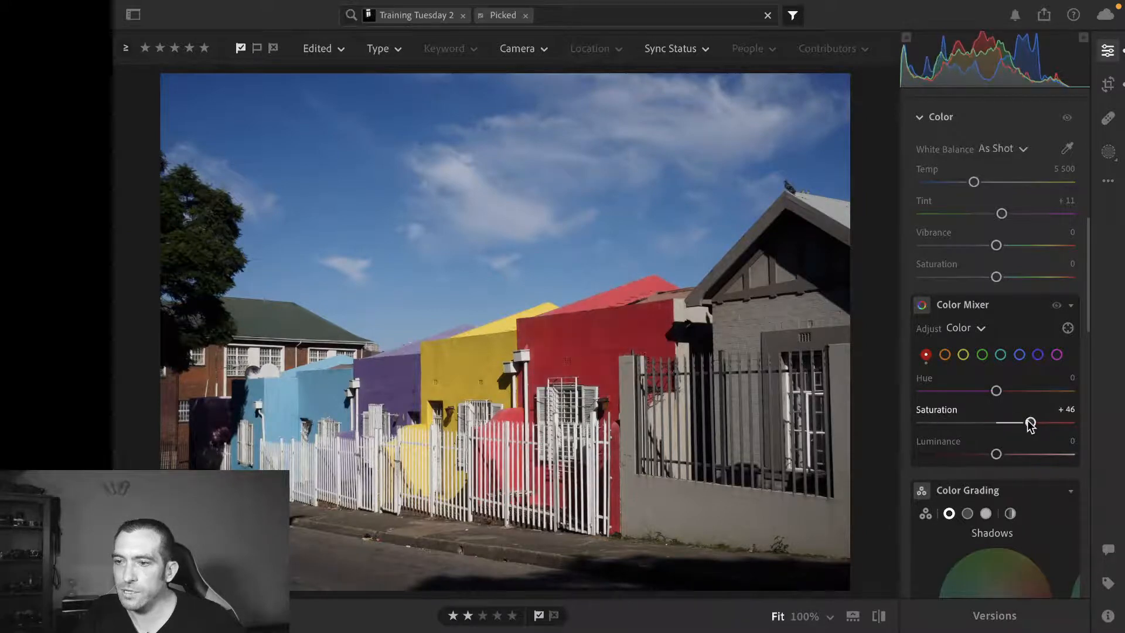
double_click(1028, 419)
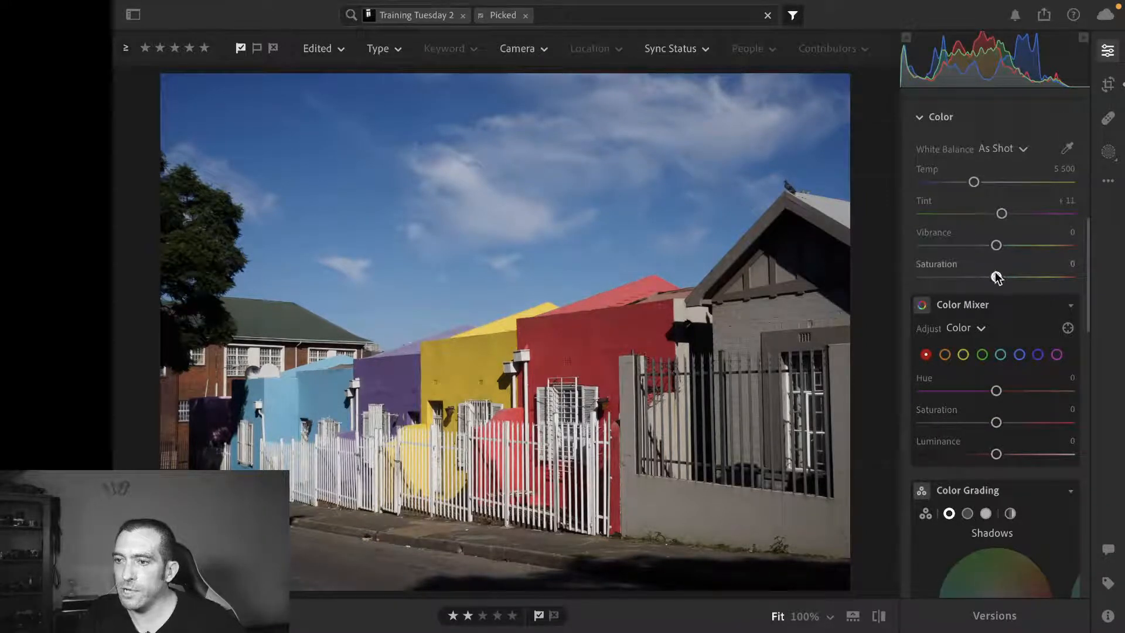
Raise the houses photo's overall Saturation to +42
drag(996, 276, 1024, 287)
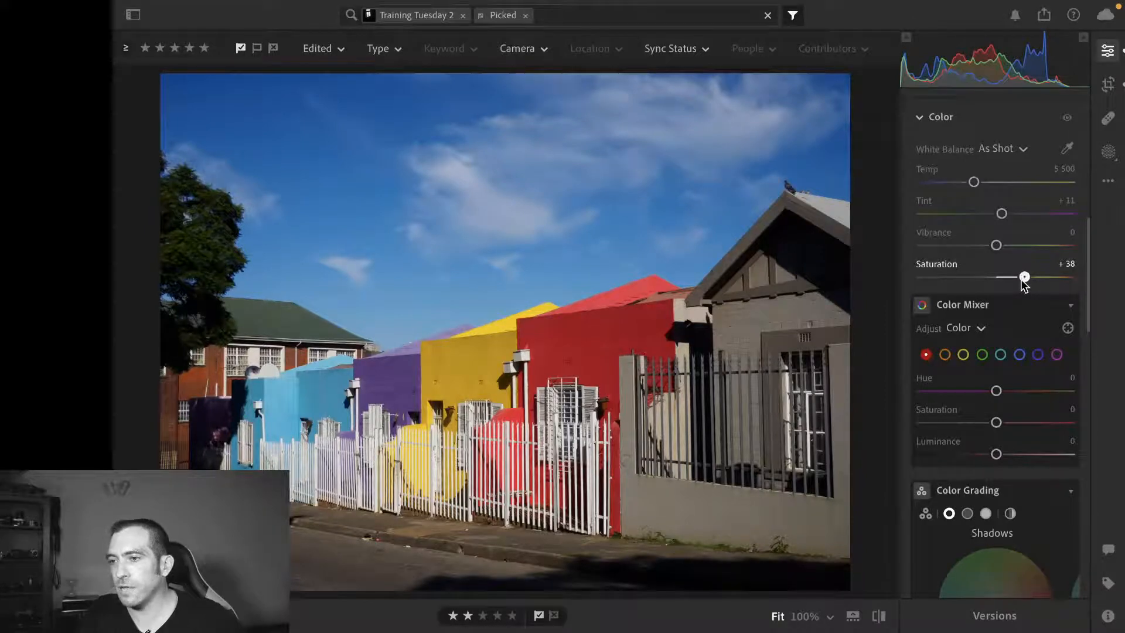
drag(1023, 284, 1028, 285)
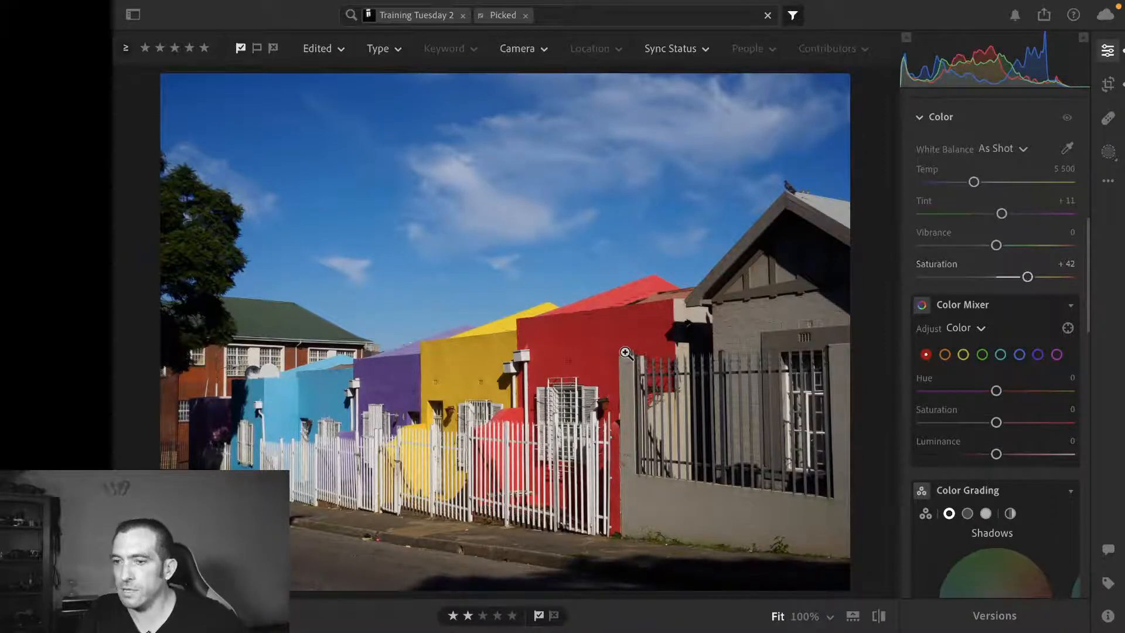
Set the houses photo's Highlights to -45 and its Exposure to +0,24
scroll(1003, 272, up, 6)
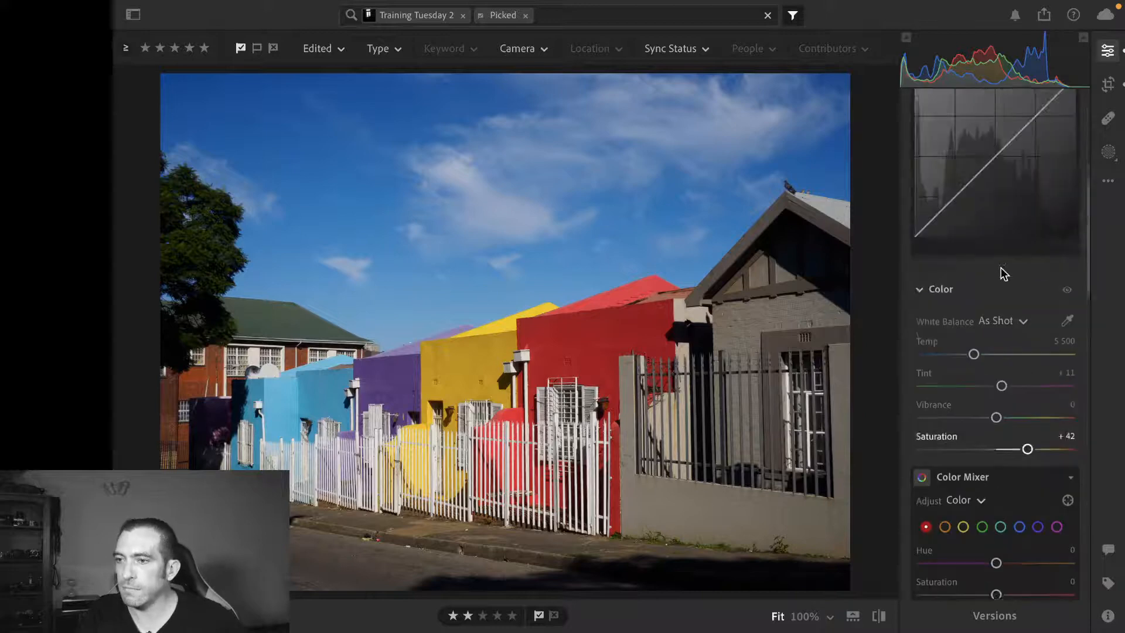
scroll(1002, 271, up, 3)
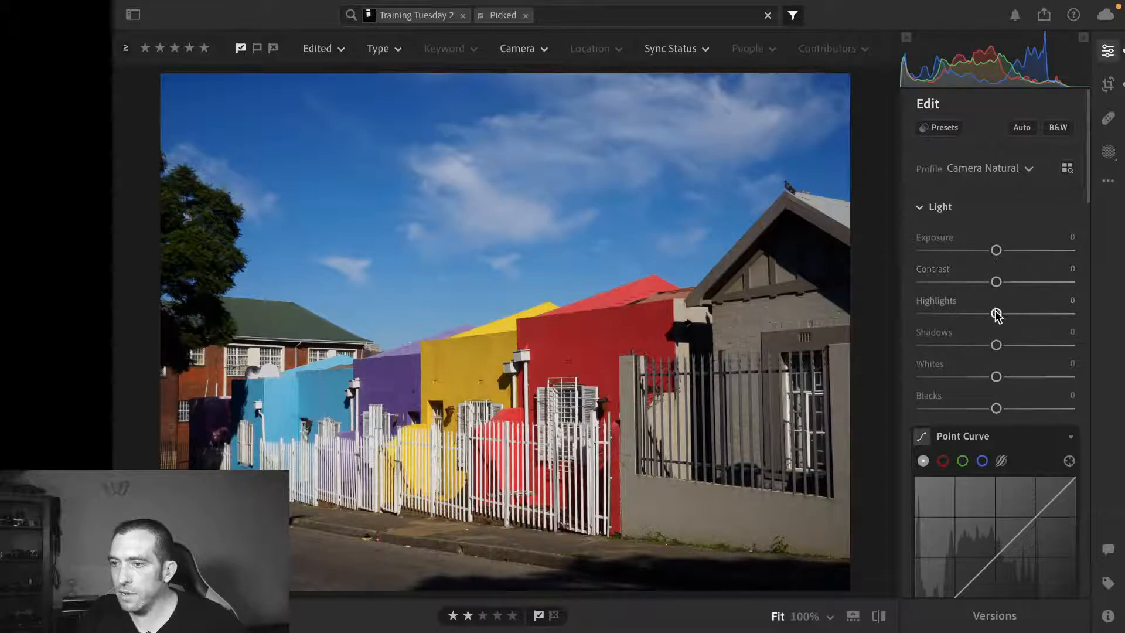
drag(996, 314, 962, 314)
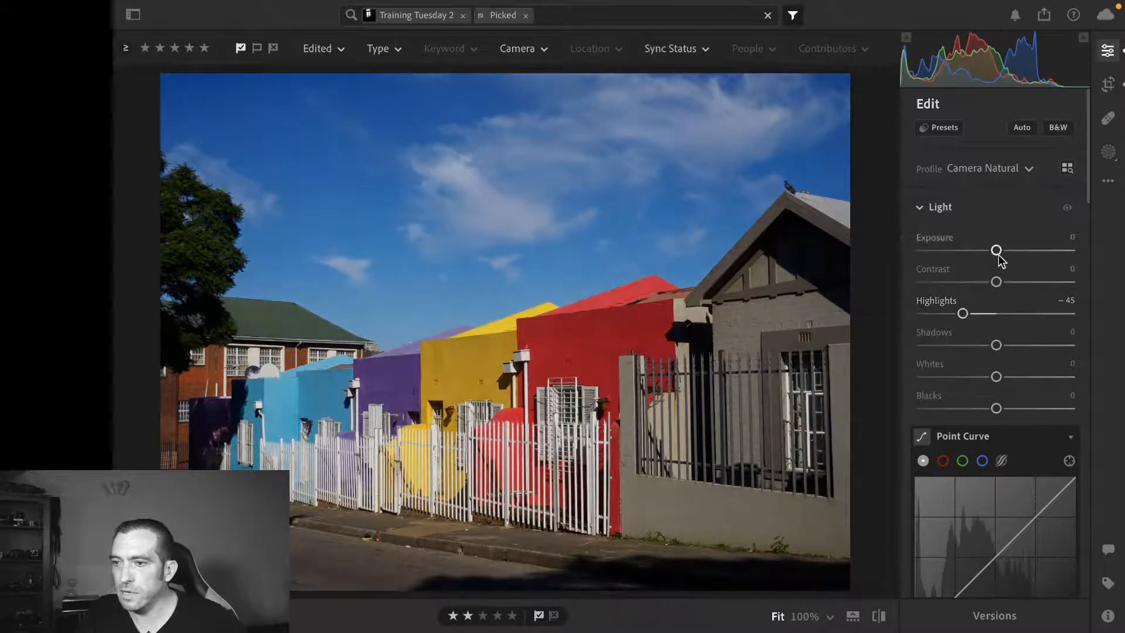
drag(996, 251, 1000, 256)
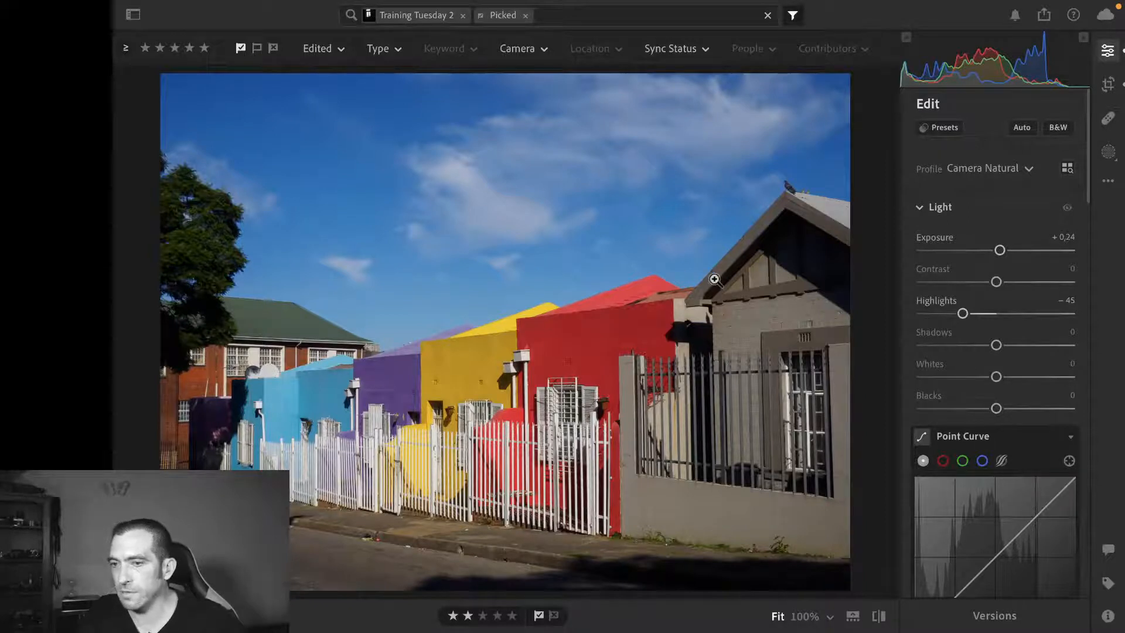
Add a linear gradient mask over the road in the houses photo's foreground and darken it with Exposure -0,92
scroll(999, 251, down, 2)
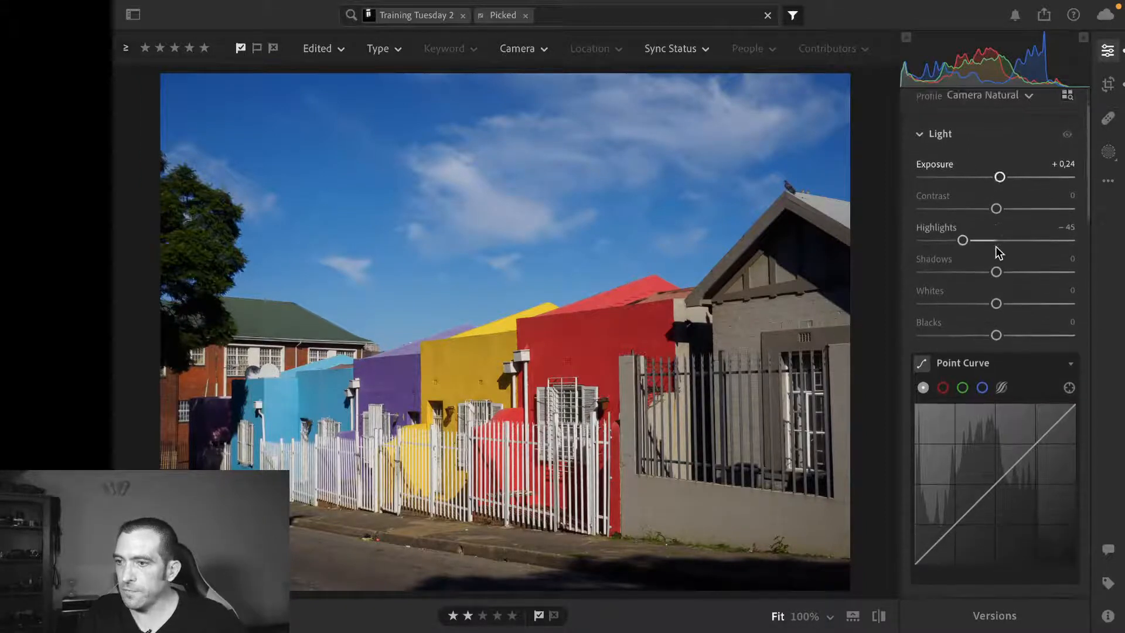
scroll(999, 252, down, 12)
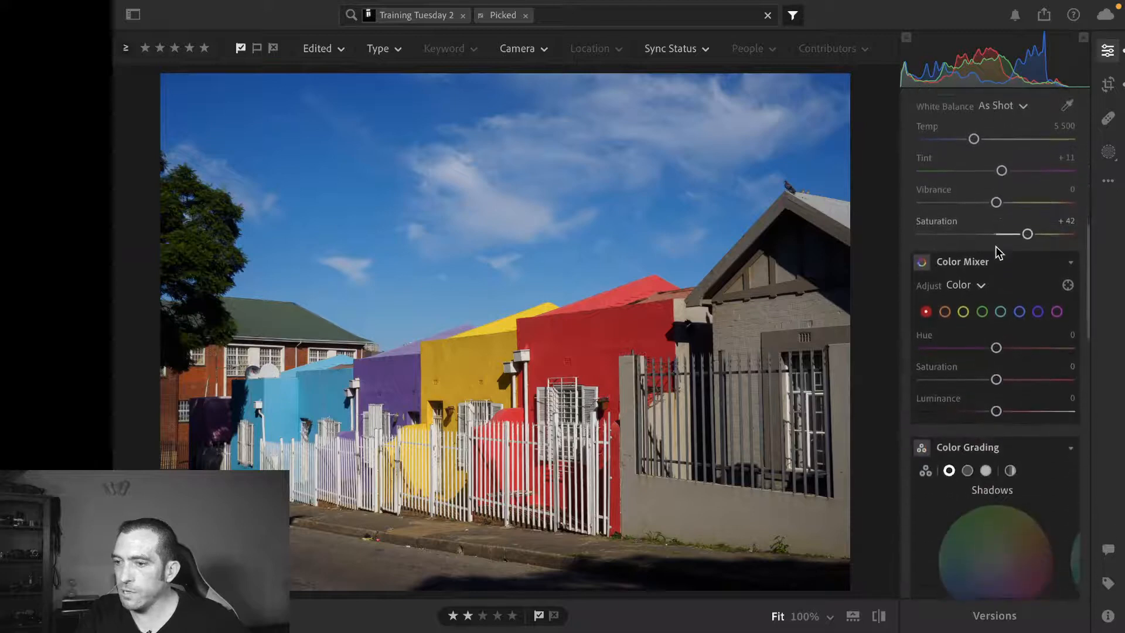
scroll(997, 248, down, 5)
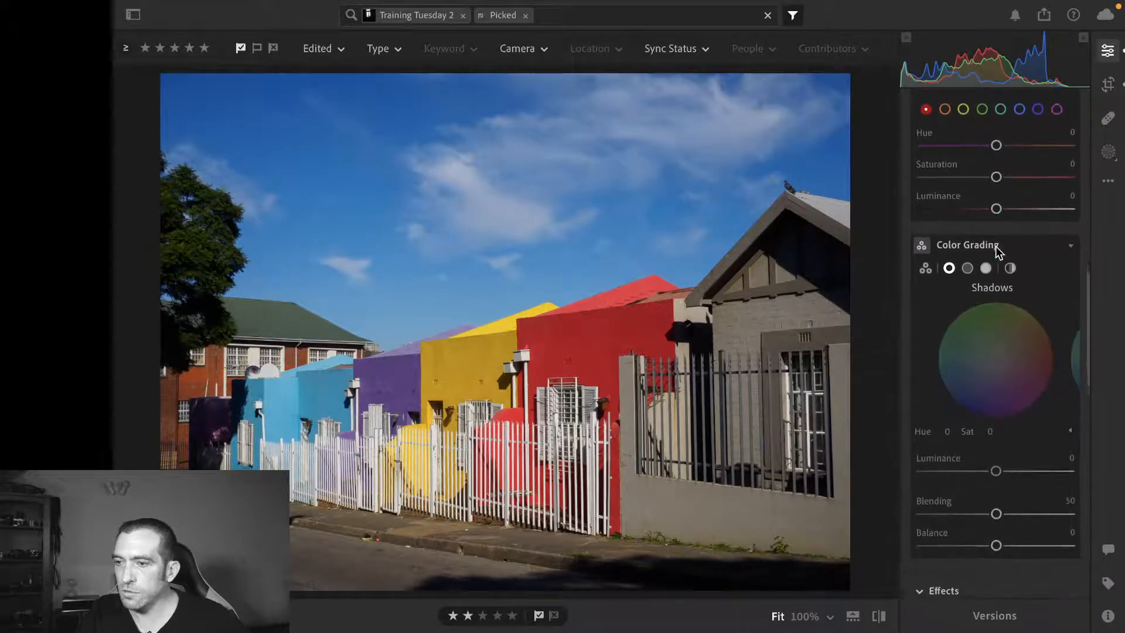
scroll(999, 250, down, 6)
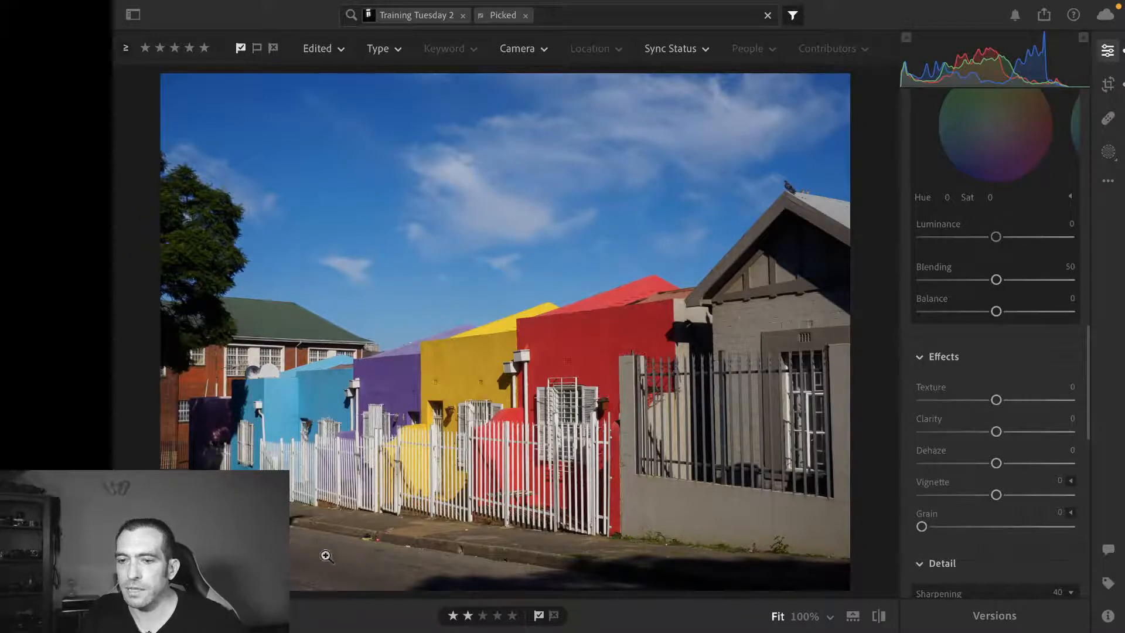
click(1108, 154)
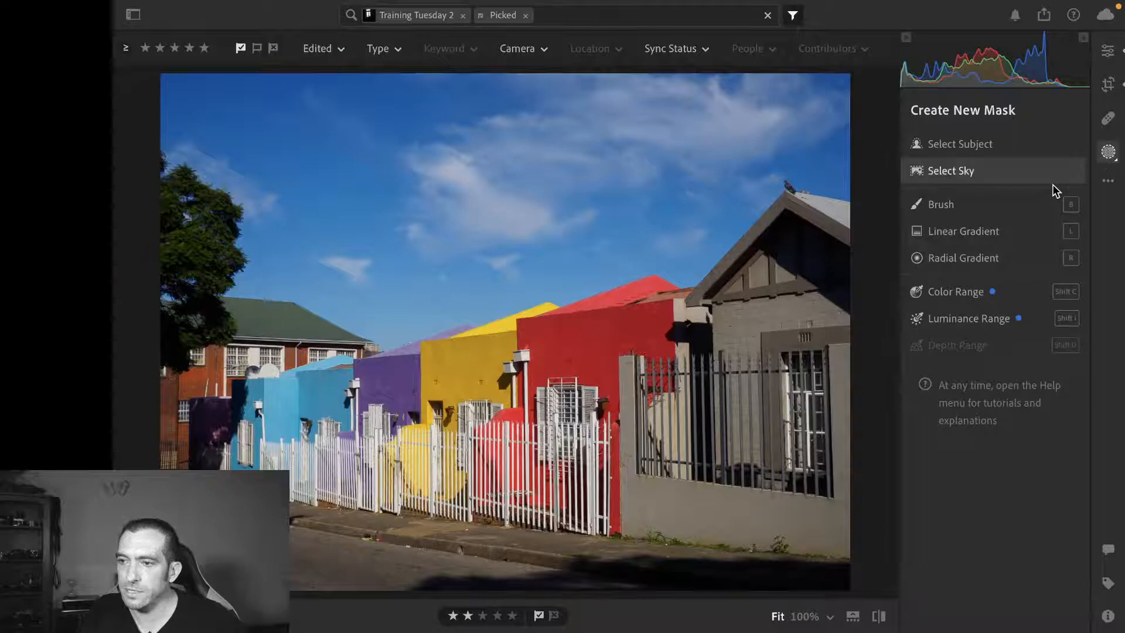
click(996, 233)
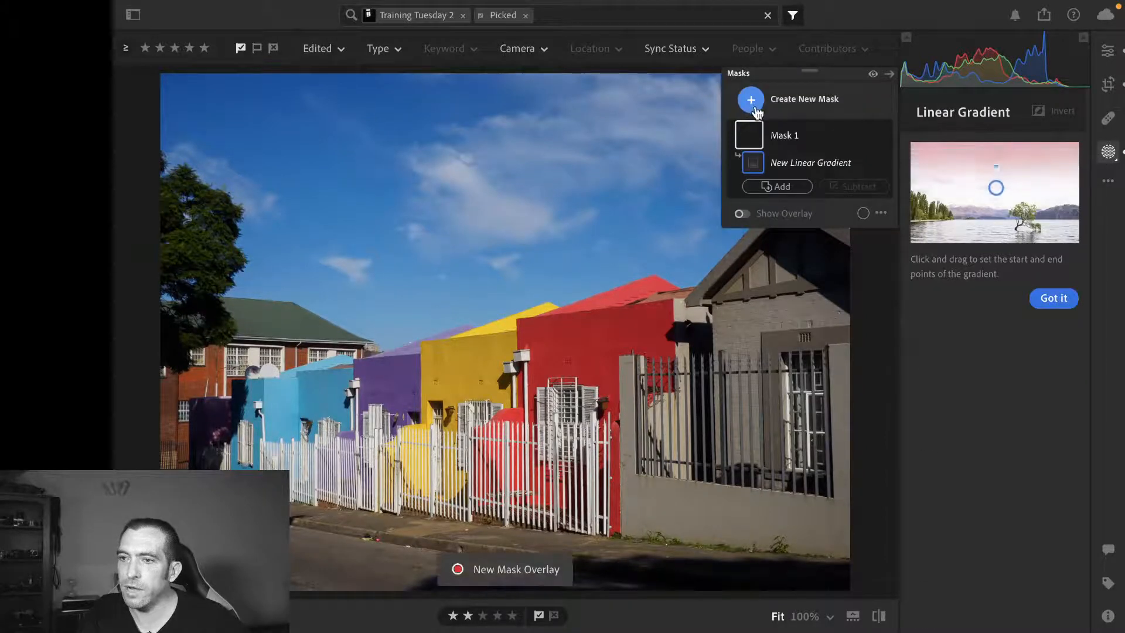
drag(252, 554, 267, 503)
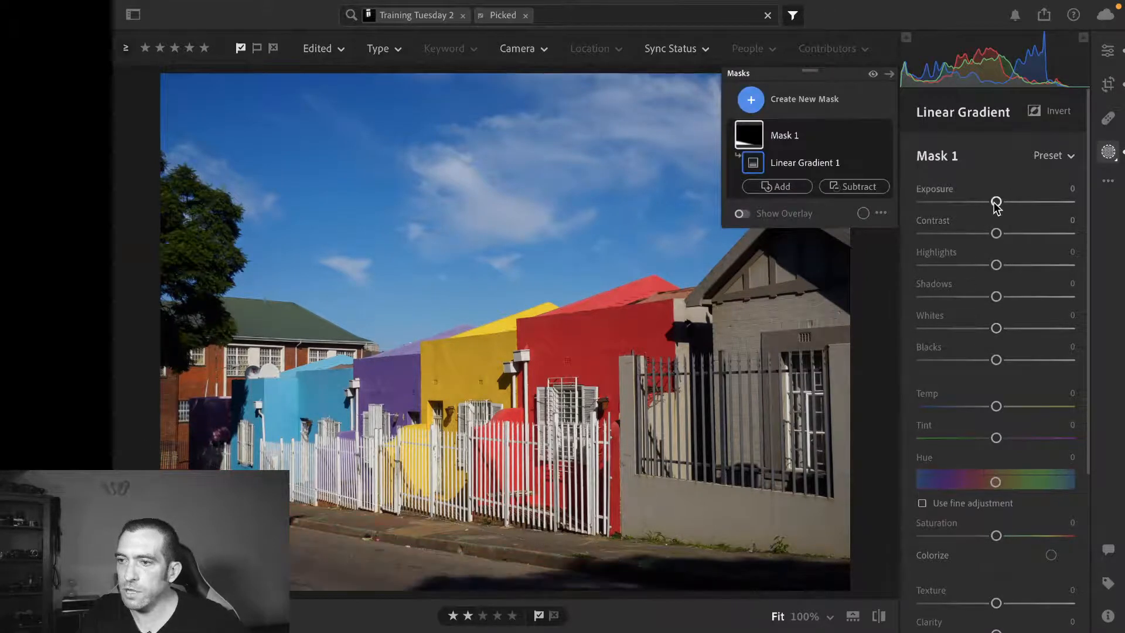
drag(996, 202, 980, 205)
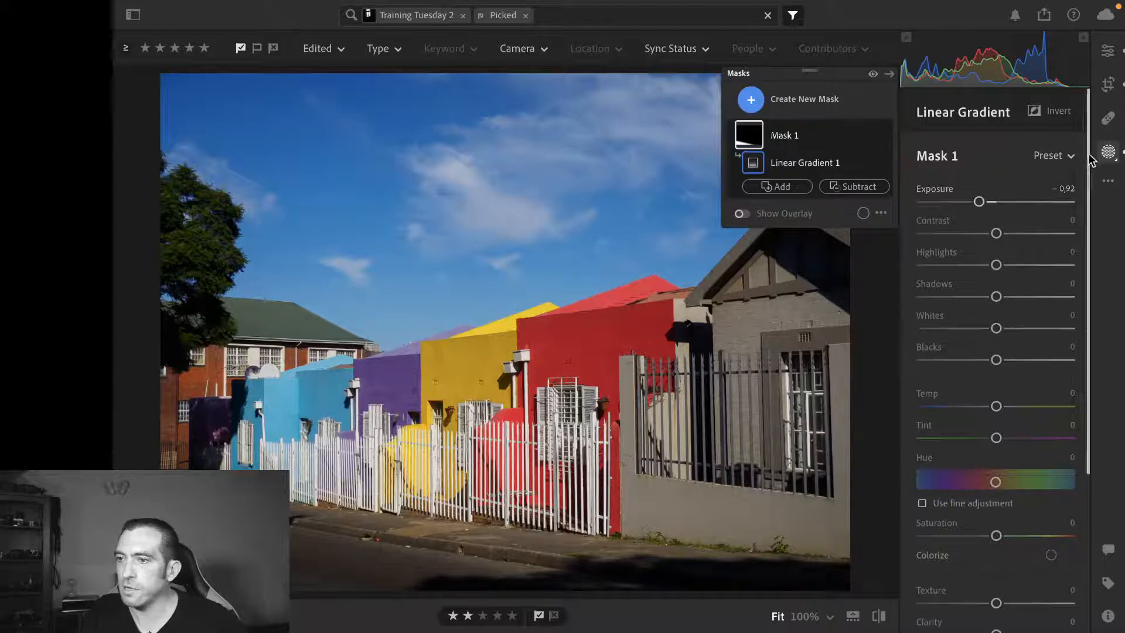
click(1109, 153)
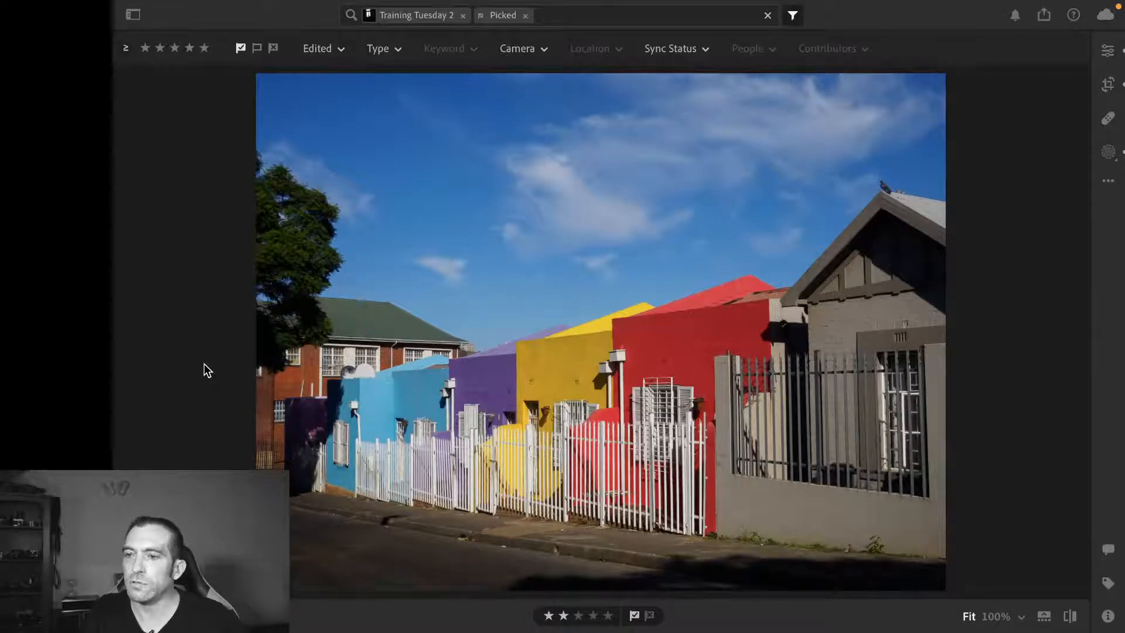
Compare the edited houses photo with its unedited original
key(backslash)
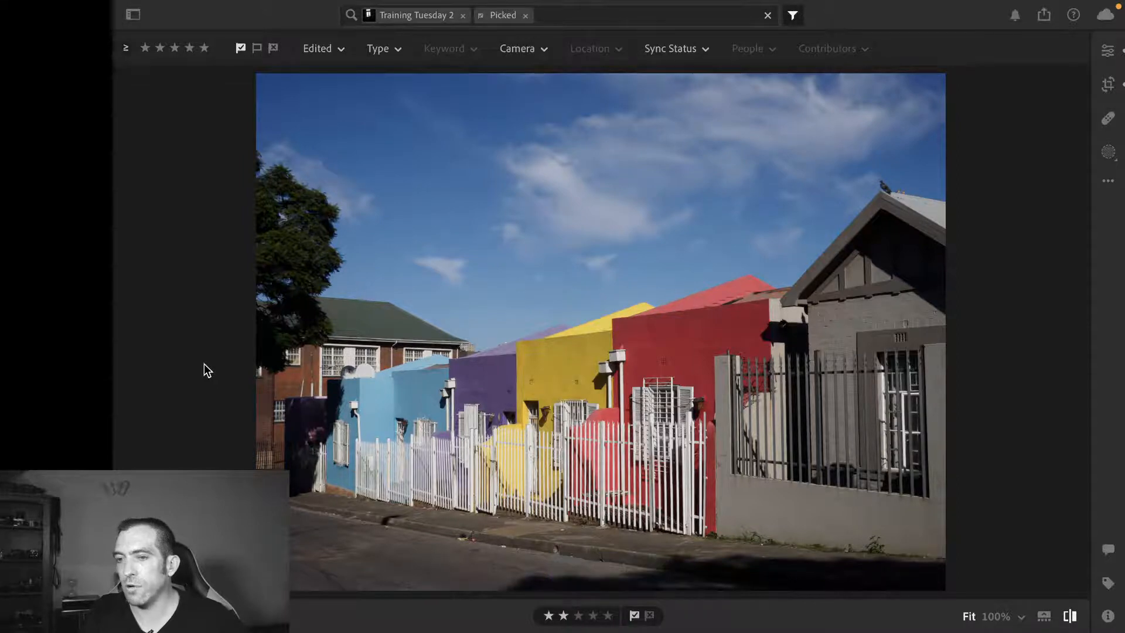
key(backslash)
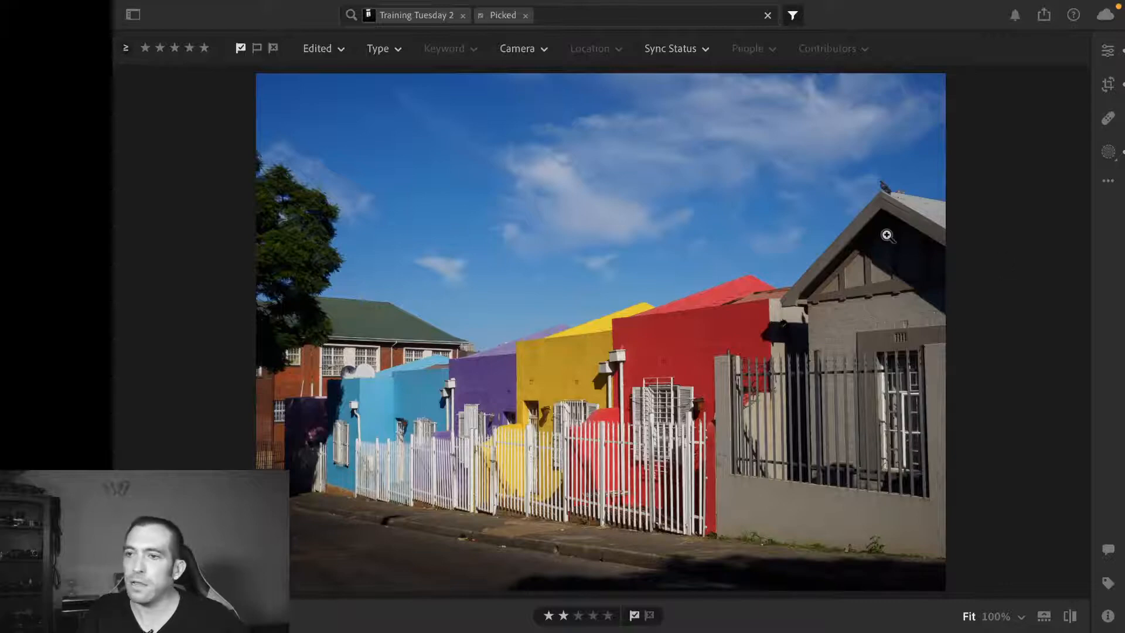
Open the next photo, the chair by the window, for editing and turn off its black-and-white treatment
key(Right)
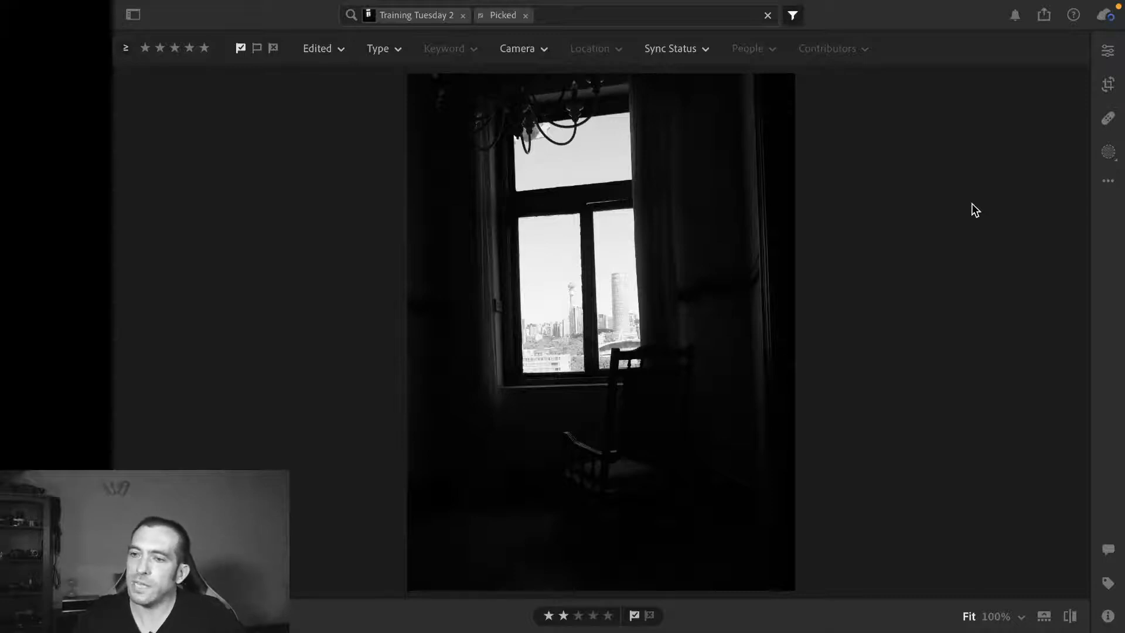
click(1106, 54)
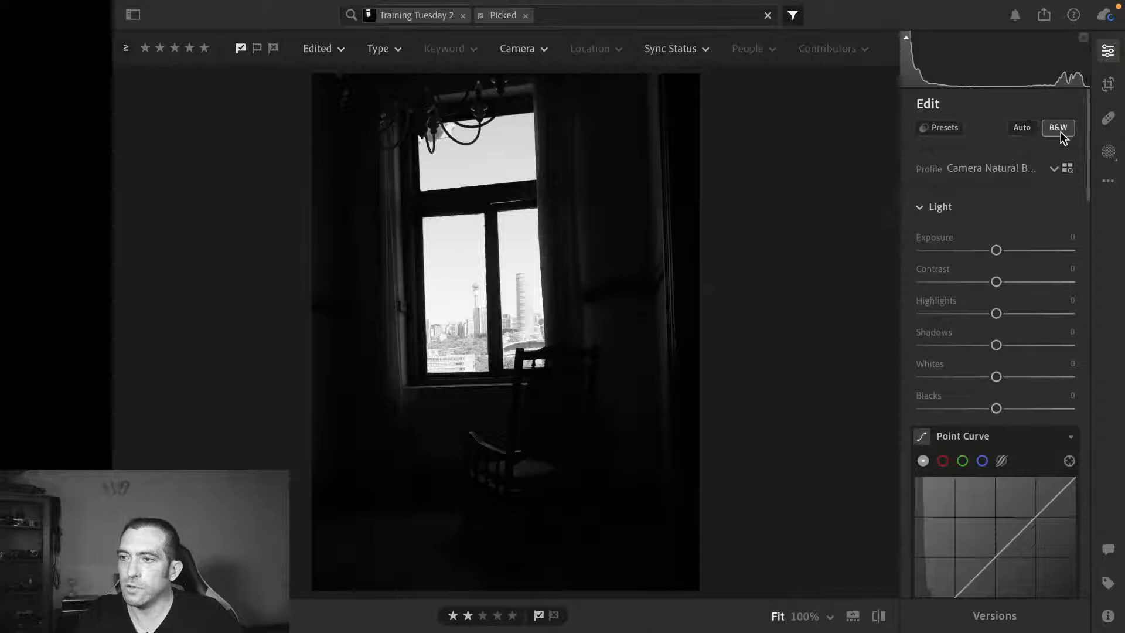
click(1058, 128)
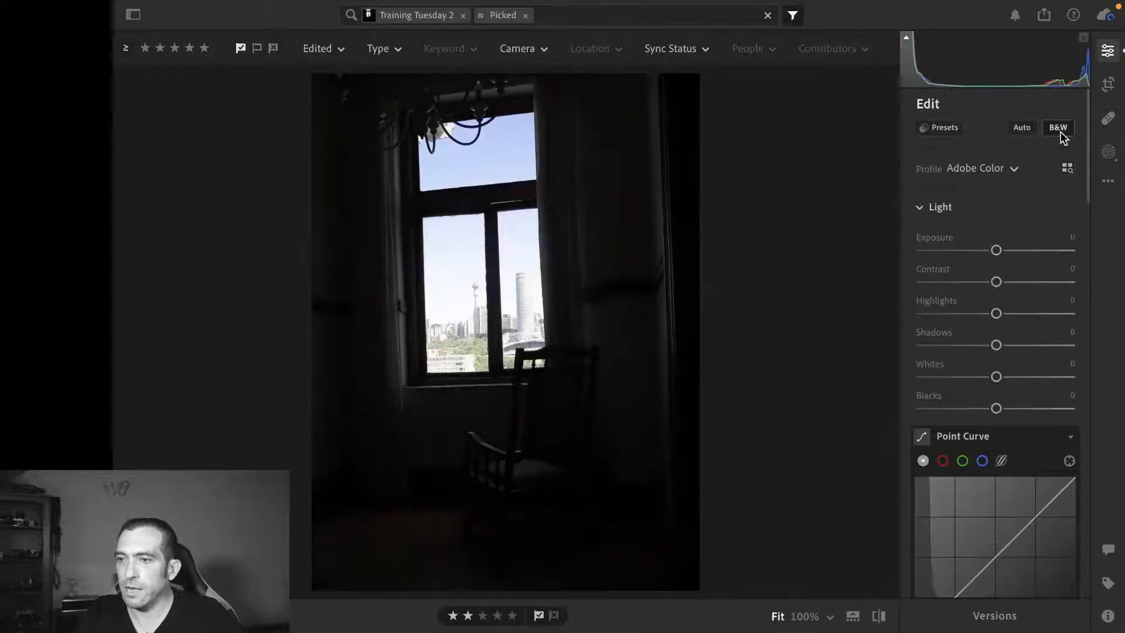
Straighten the window and chair photo by +2,00 degrees and apply the crop
key(c)
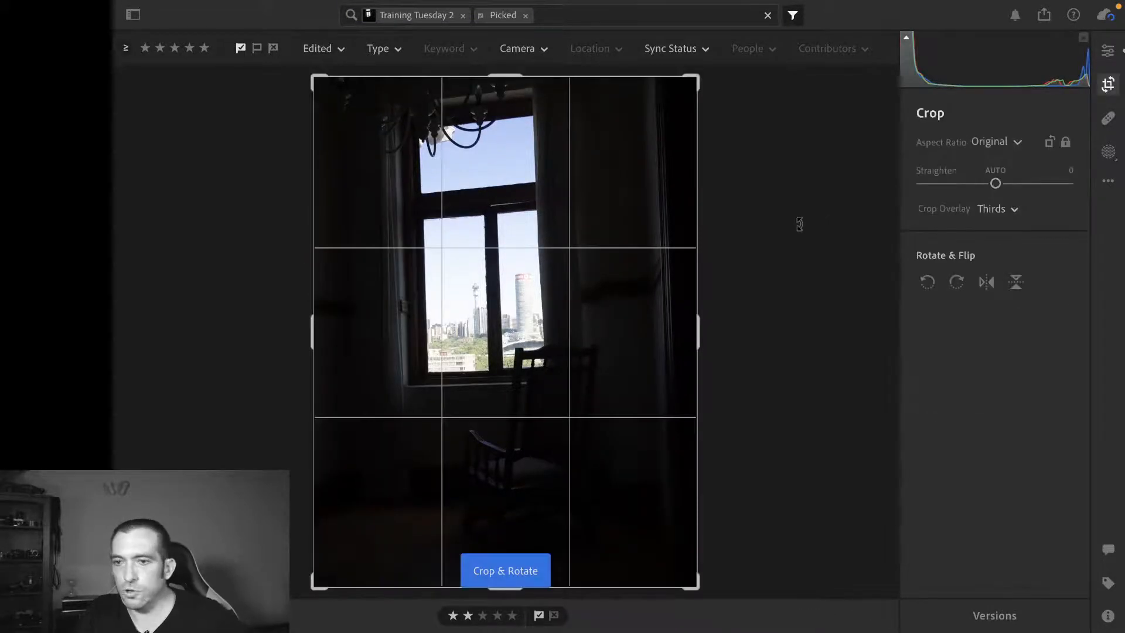
drag(799, 224, 798, 235)
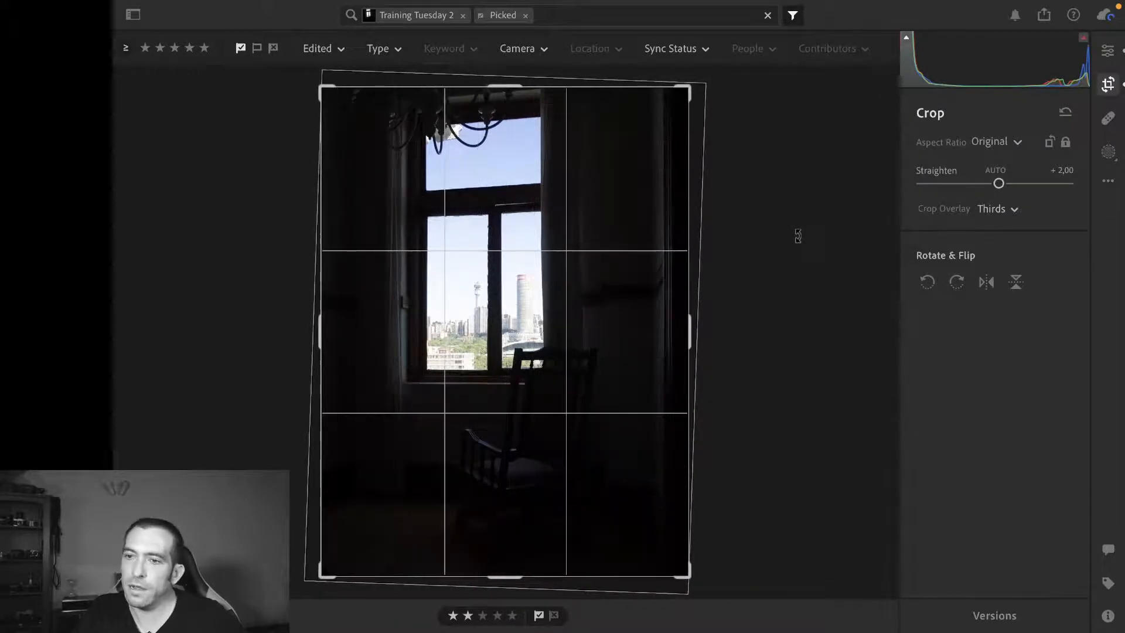
key(Return)
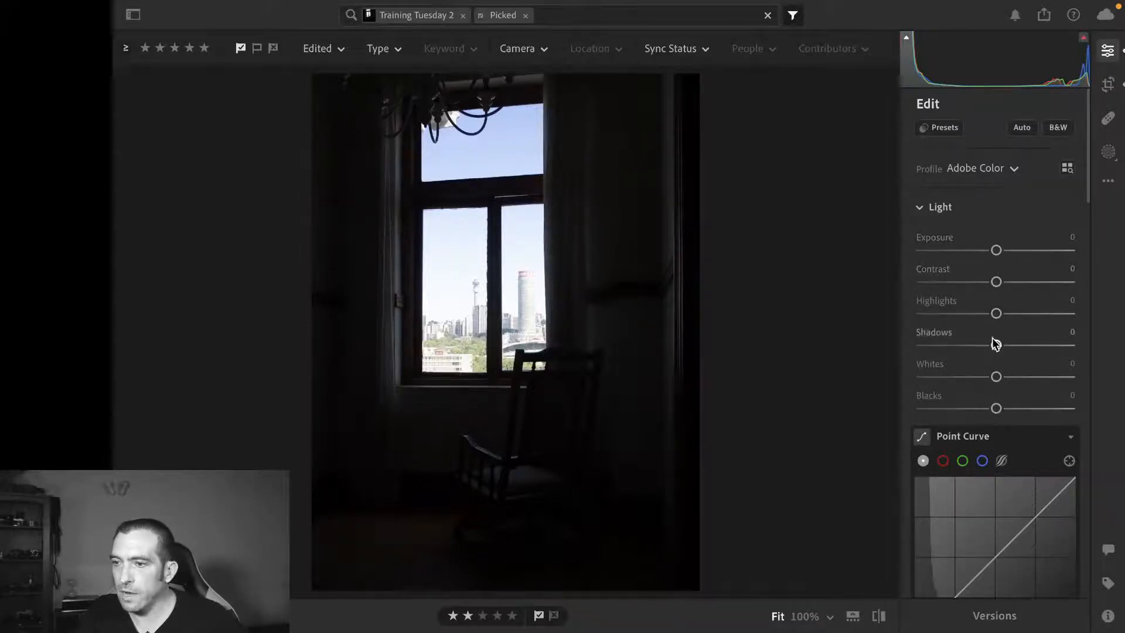
Set the chair photo's Shadows to +100 and its Highlights to -58
drag(997, 345, 1068, 357)
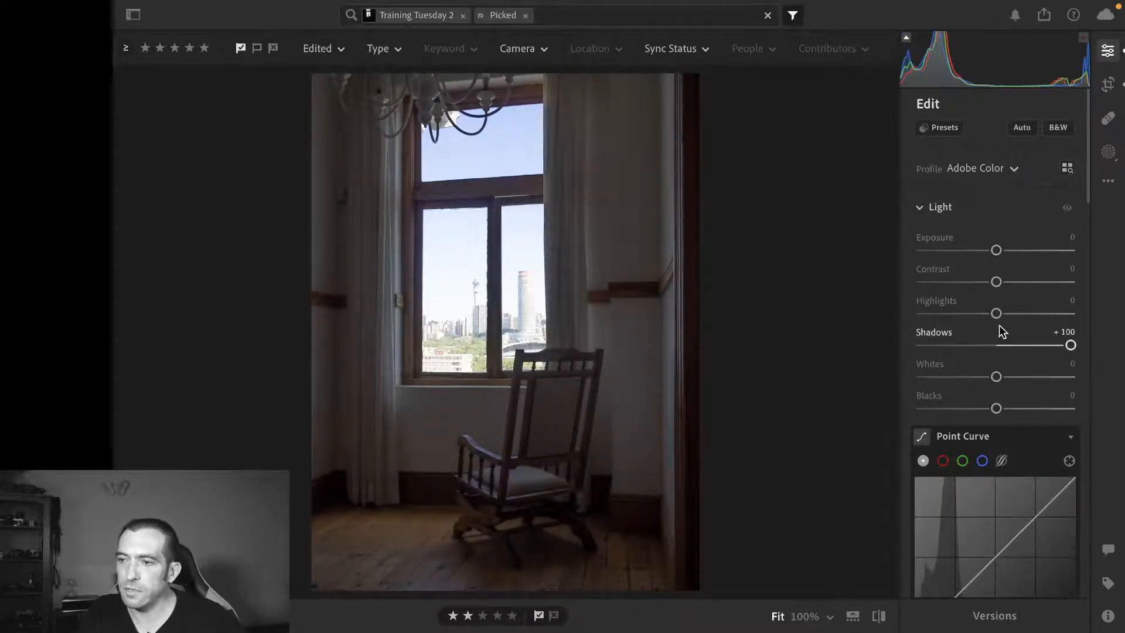
drag(996, 315, 953, 319)
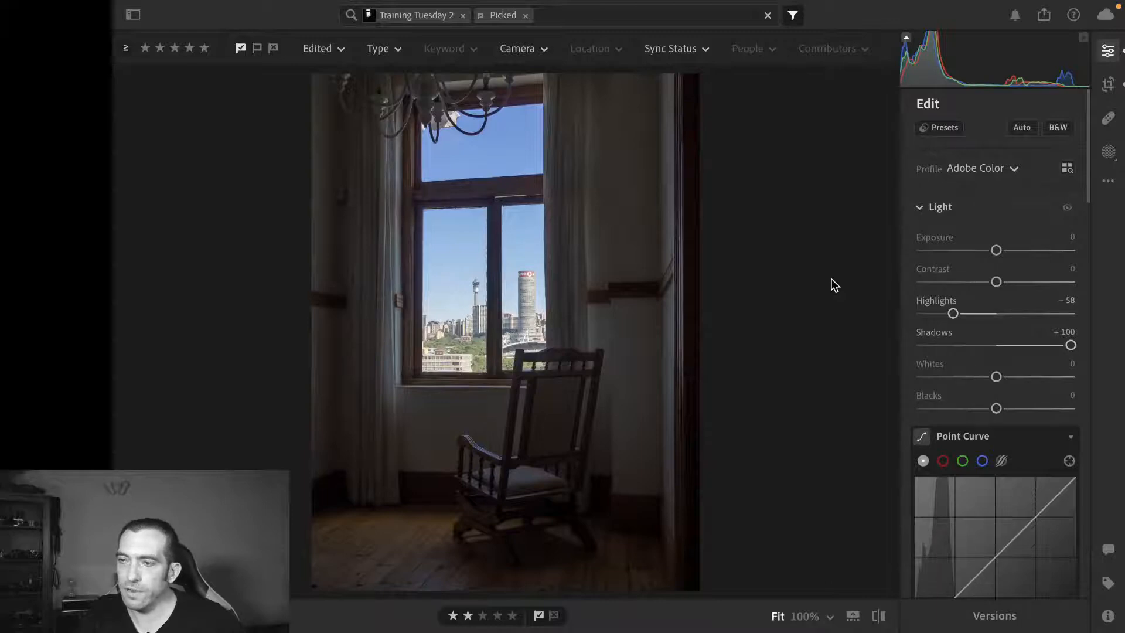
Convert the chair photo to black and white and set Contrast to +47, Whites to +20 and Blacks to -3
click(1058, 128)
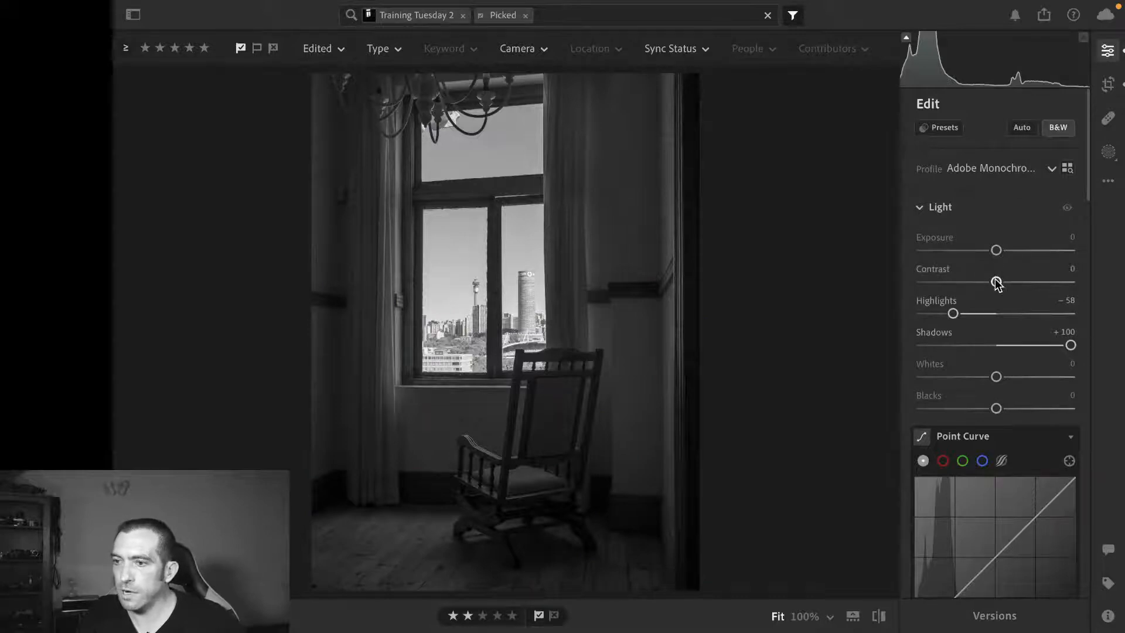
drag(996, 282, 1031, 282)
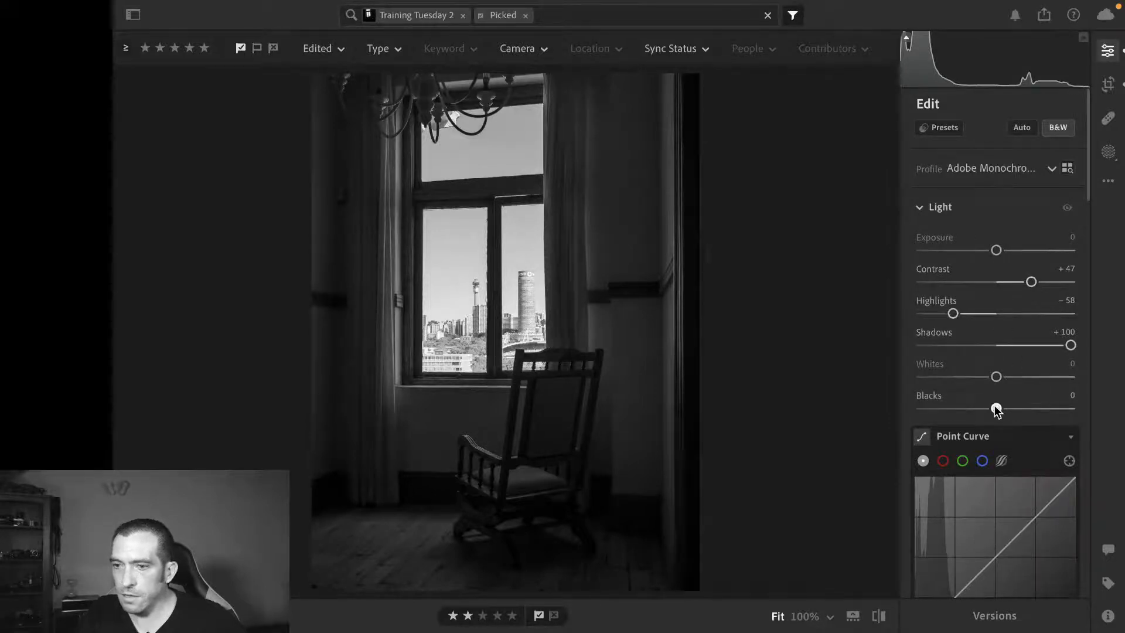
drag(996, 409, 1078, 382)
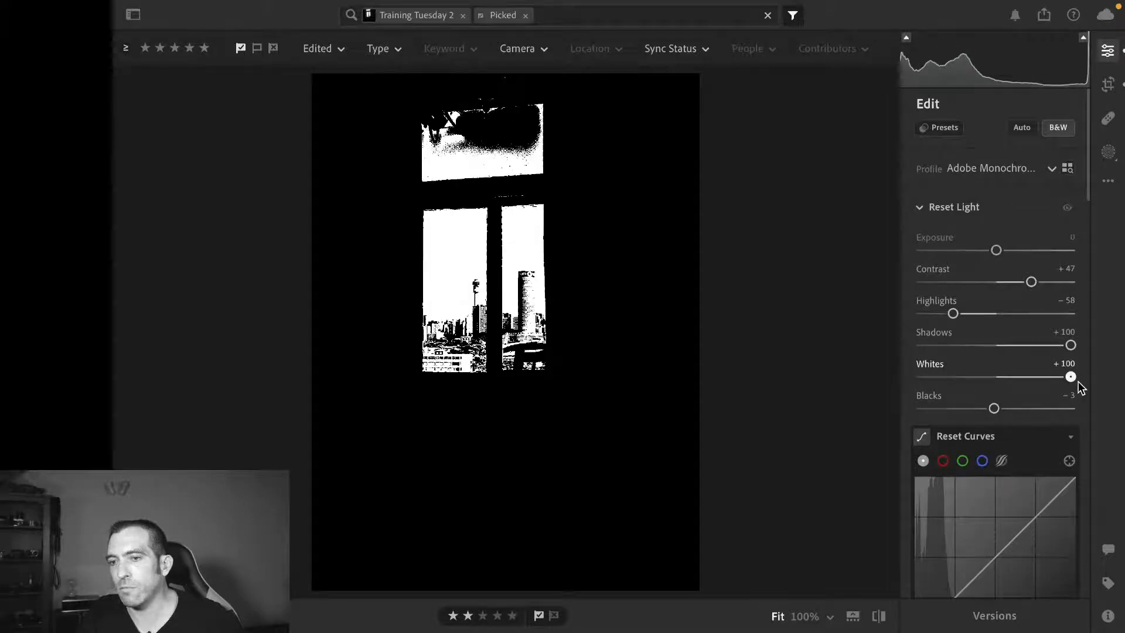
drag(1074, 382, 1013, 380)
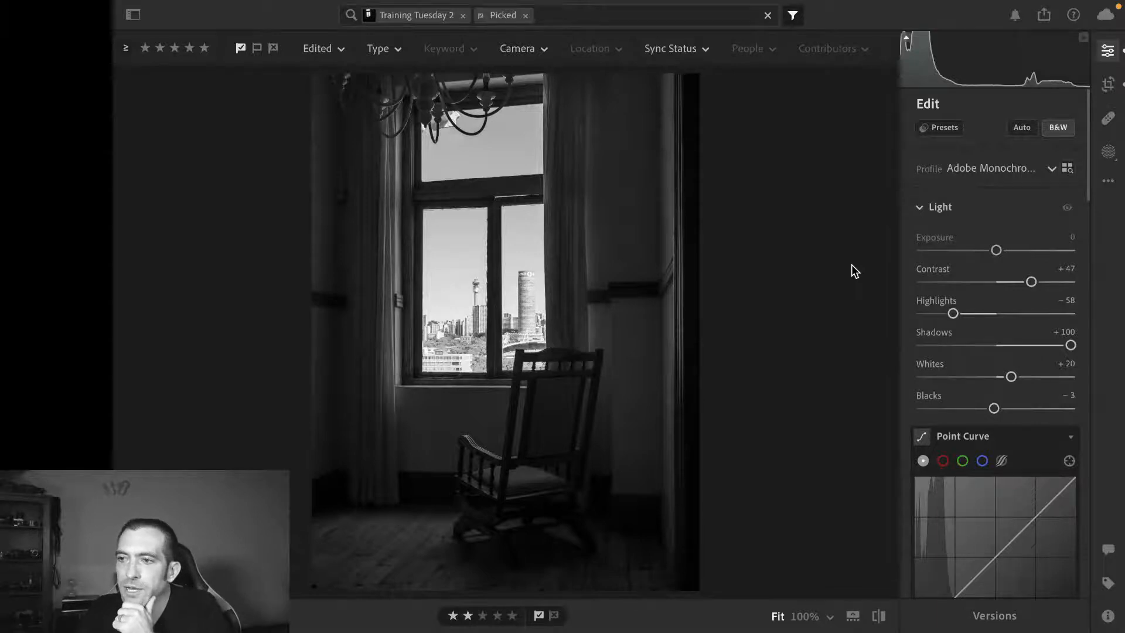
scroll(990, 223, down, 2)
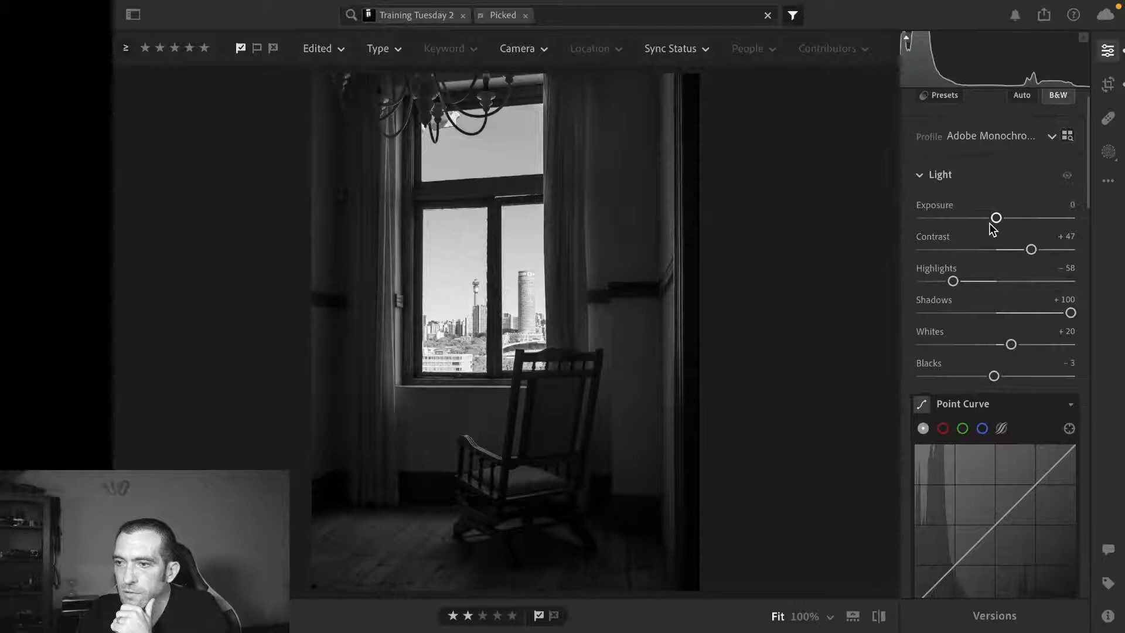
scroll(992, 227, down, 1)
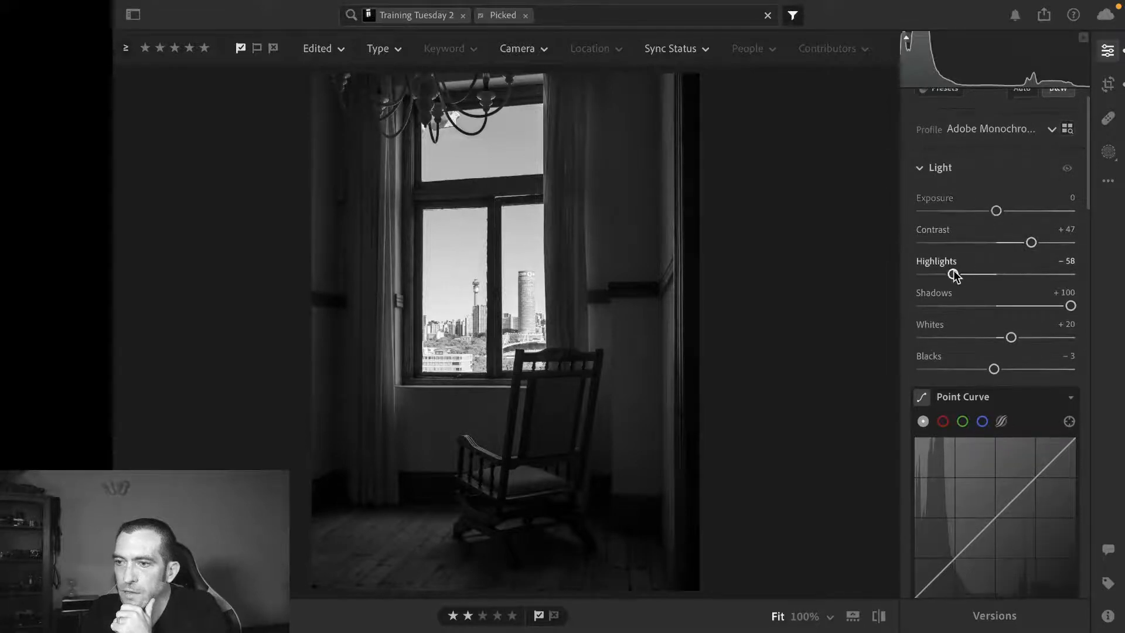
scroll(1005, 289, down, 2)
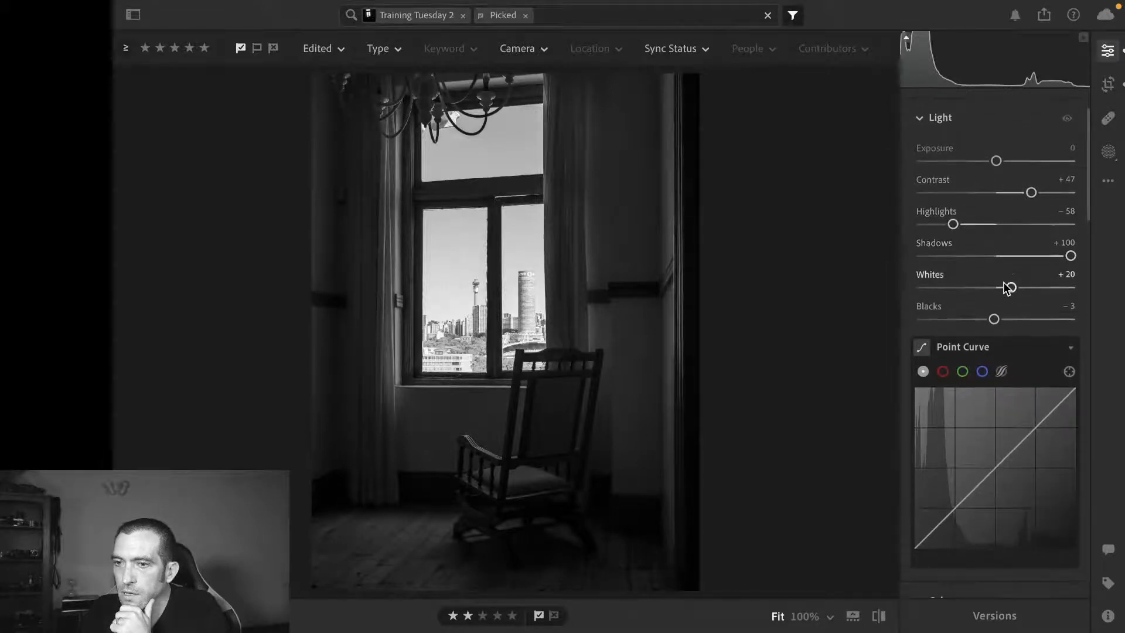
scroll(1004, 289, down, 7)
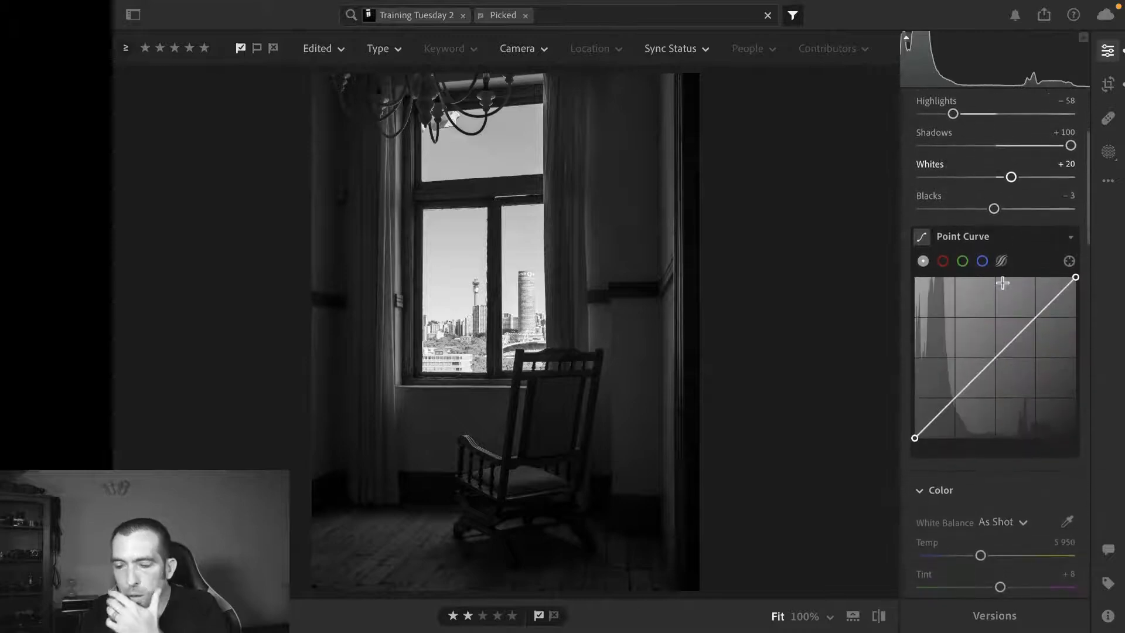
scroll(1003, 283, down, 5)
scroll(1003, 284, up, 2)
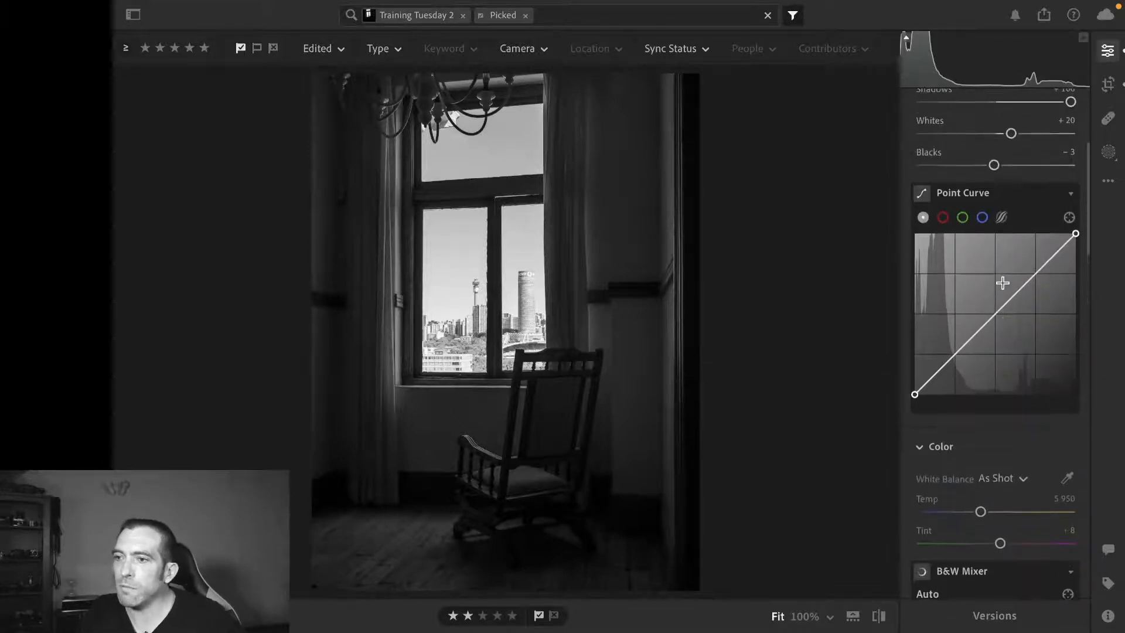
Add a radial gradient mask as a tilted oval reaching from the lower window over the front of the rocking chair
click(1108, 152)
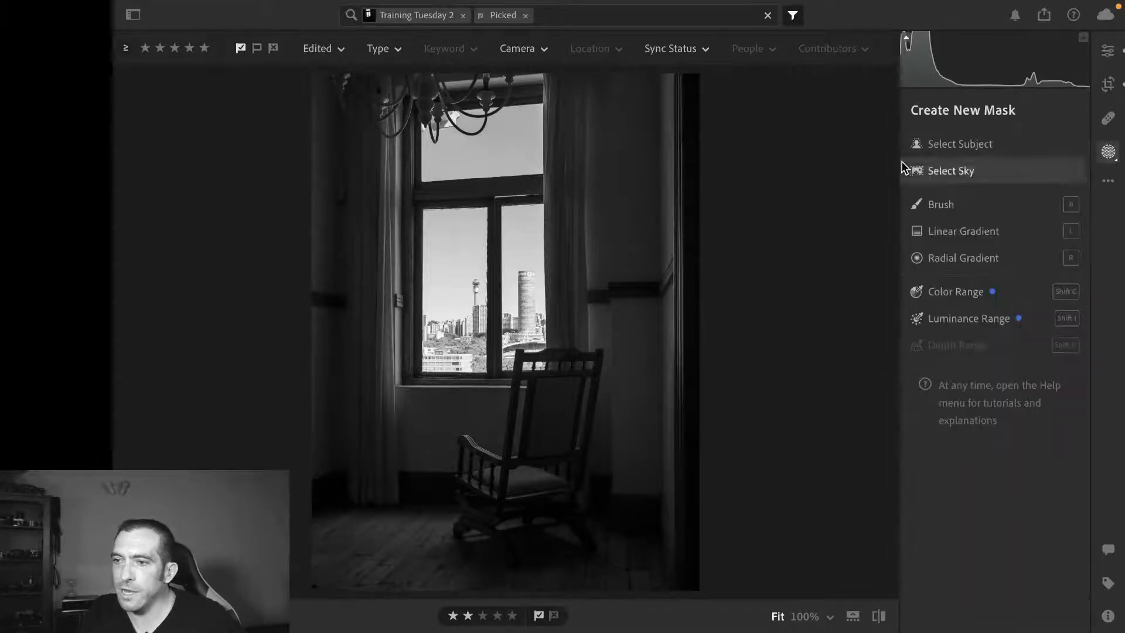
mouse_move(930, 210)
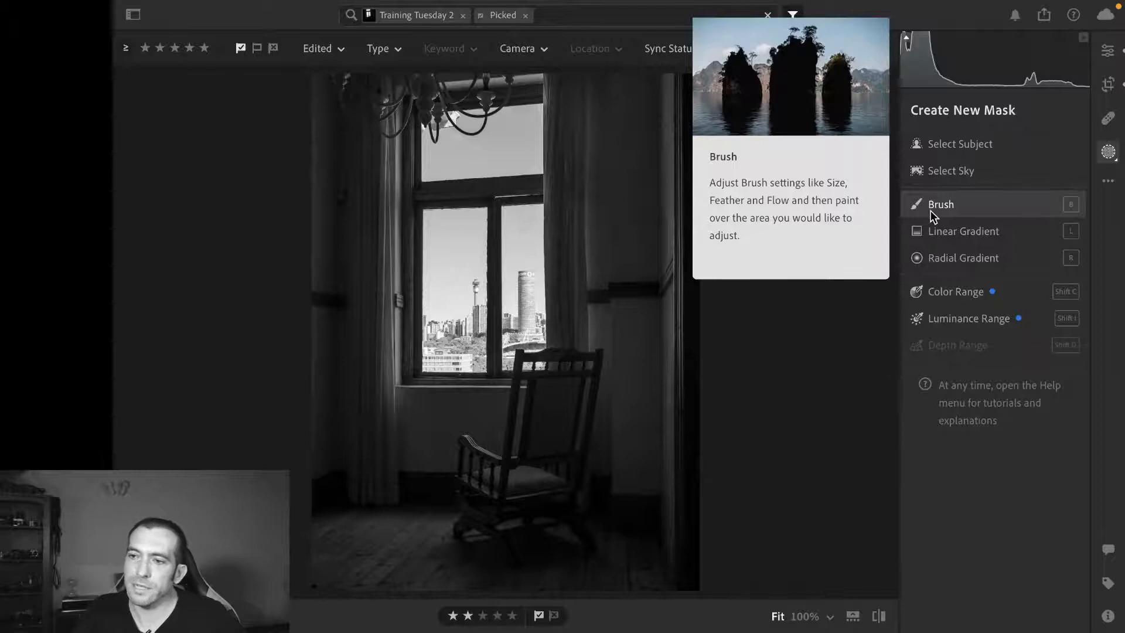
mouse_move(946, 259)
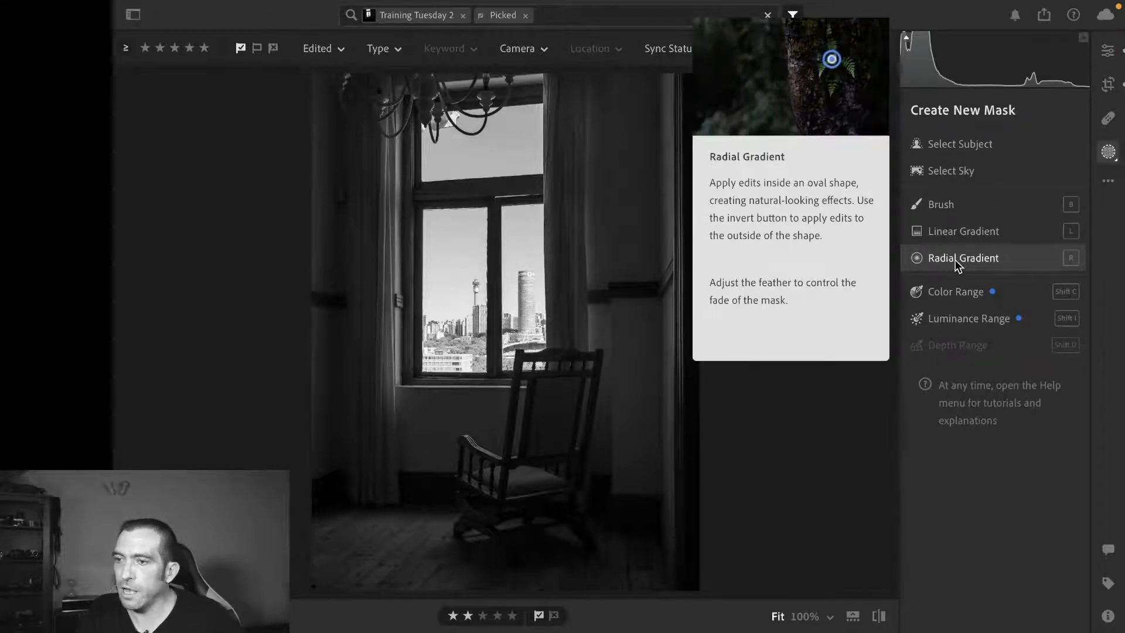
click(949, 259)
drag(475, 369, 528, 456)
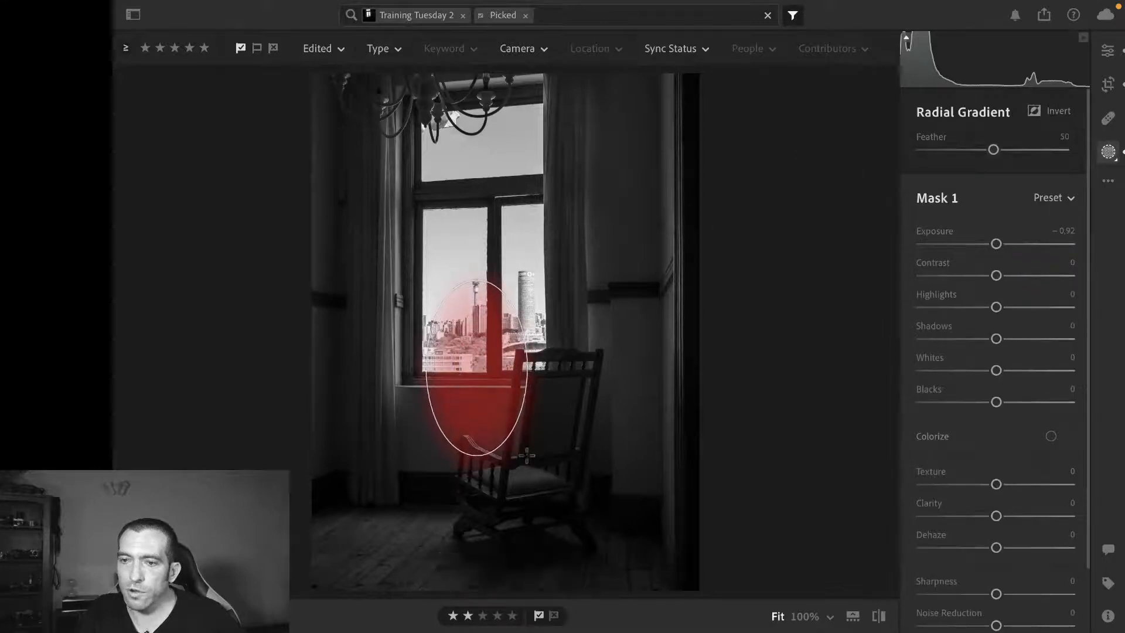
drag(445, 303, 419, 310)
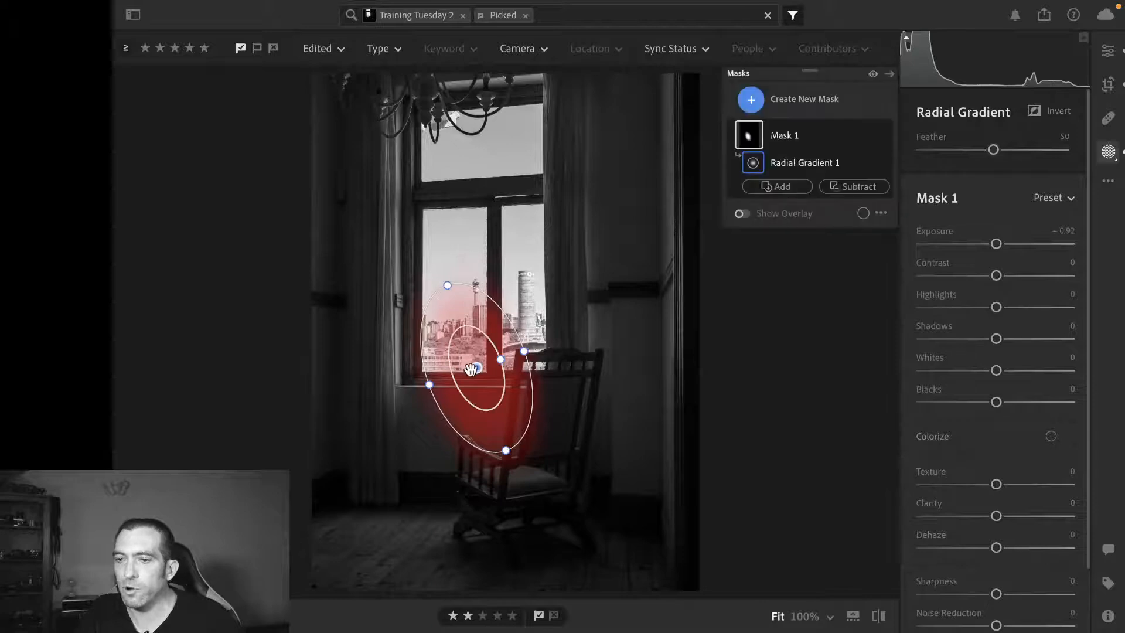
drag(474, 370, 481, 419)
drag(450, 339, 449, 330)
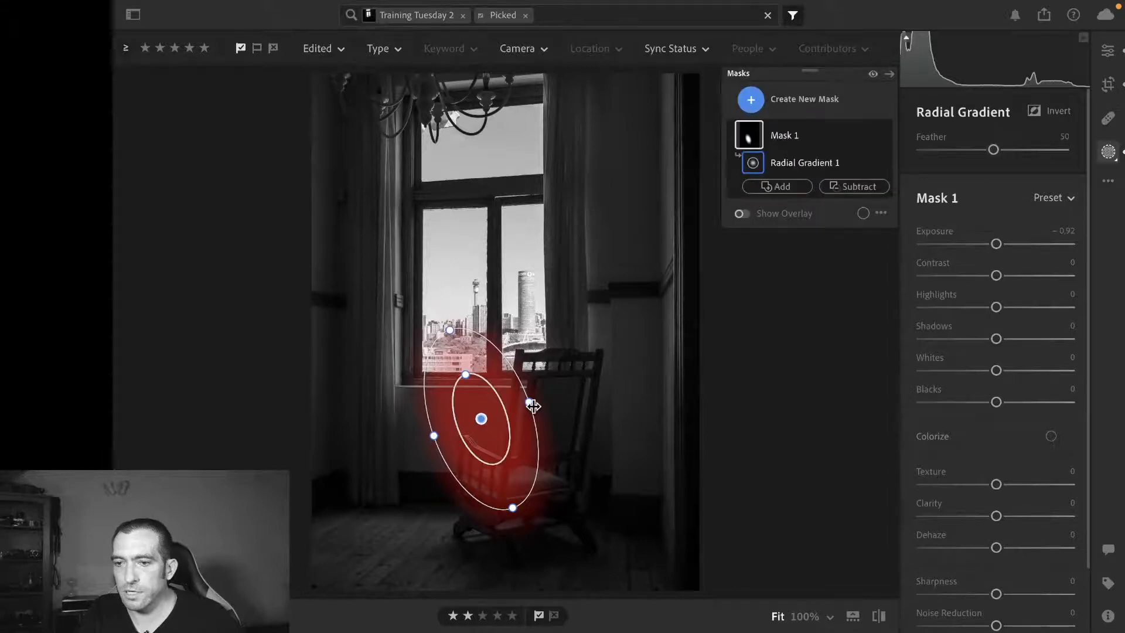
drag(529, 403, 489, 431)
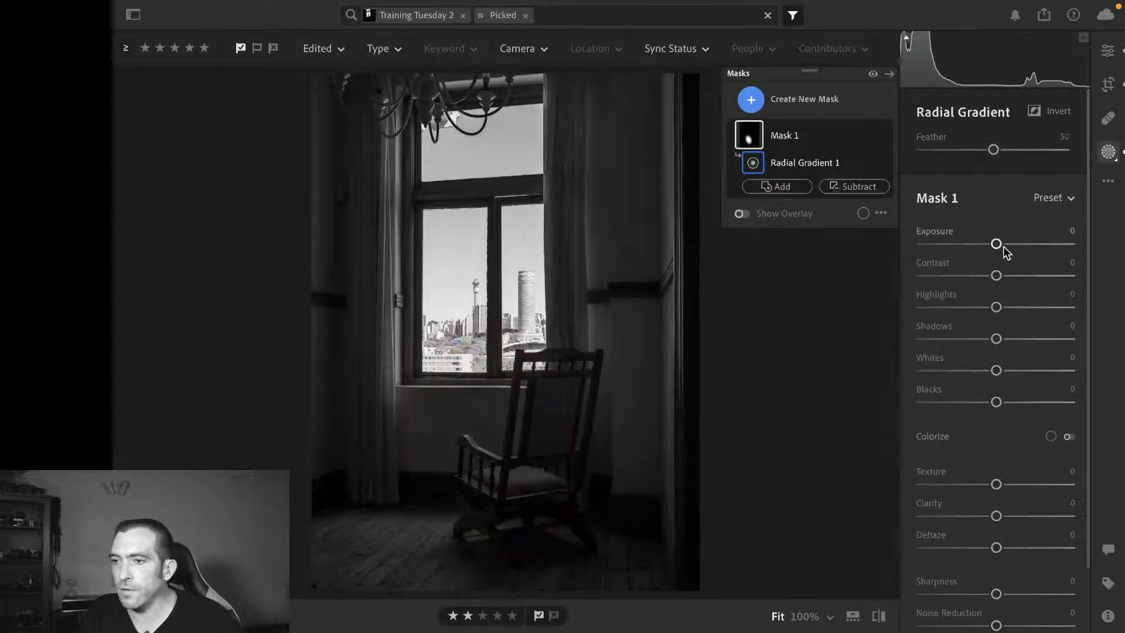
Brighten the chair's radial mask with Exposure +0,36 and Shadows +15, and close the masking tool
drag(1003, 245, 1014, 249)
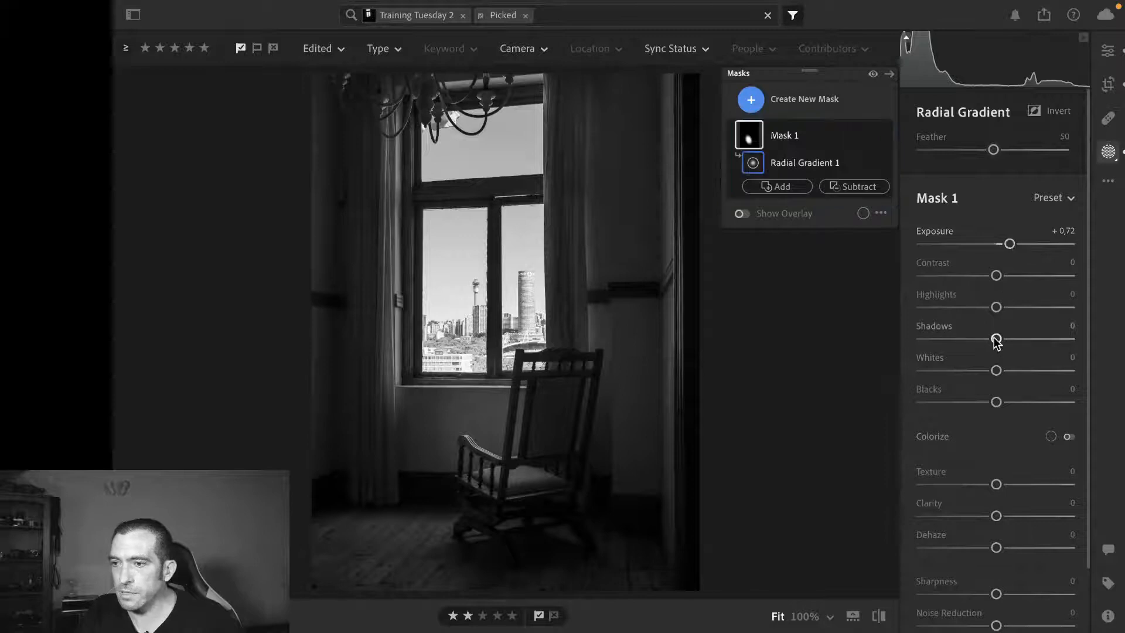
drag(996, 338, 1007, 339)
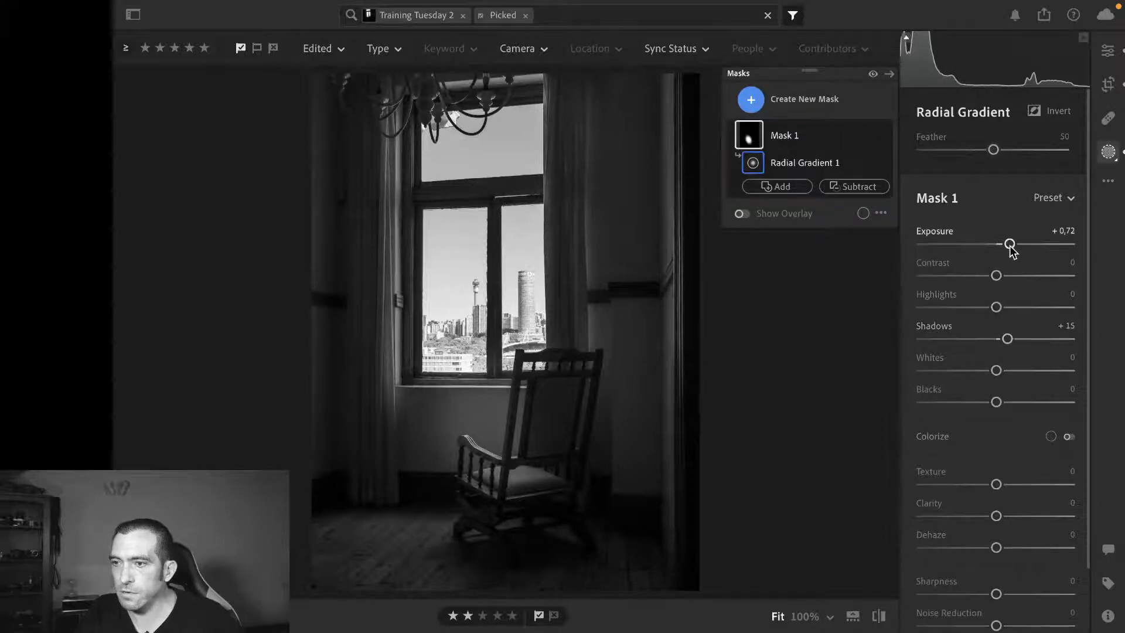
drag(1011, 247, 1005, 249)
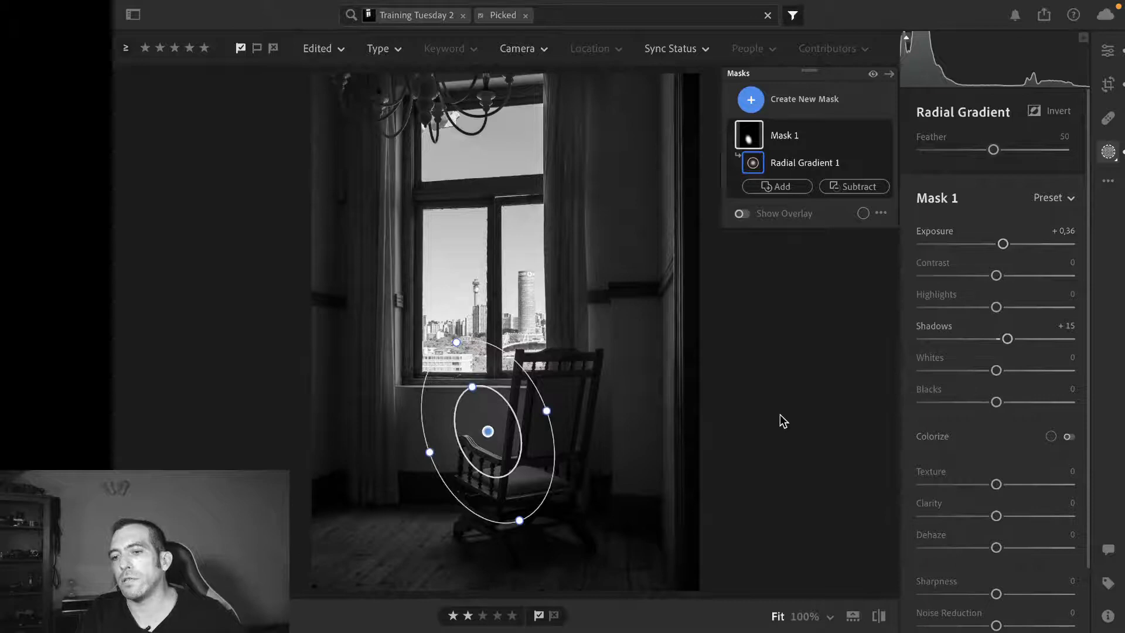
click(1108, 152)
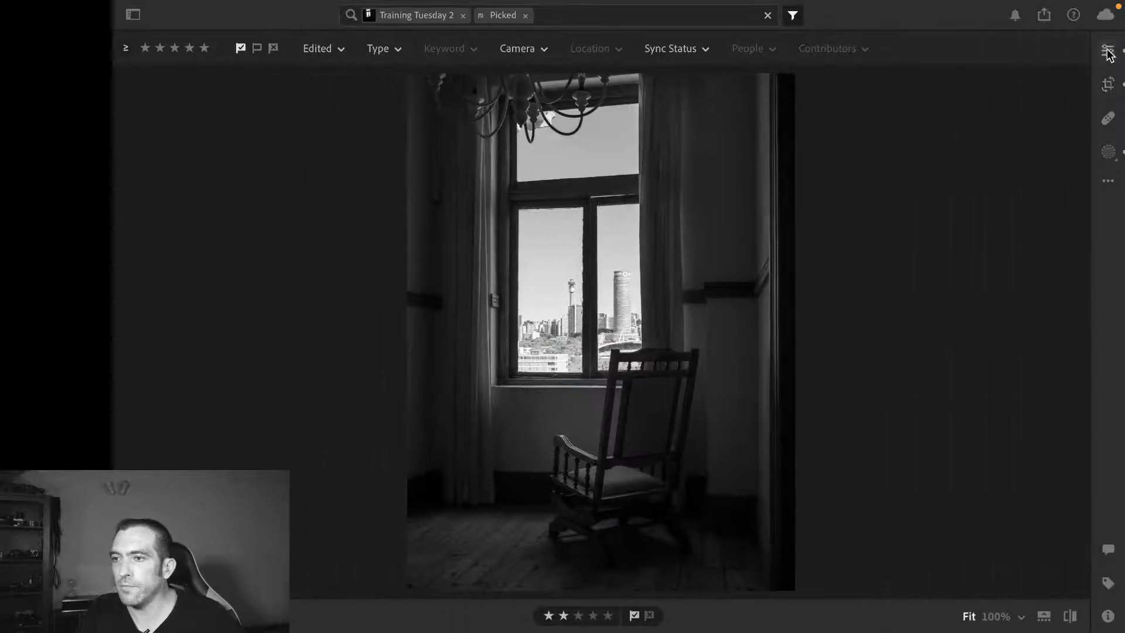
Add Grain of 30 to the black-and-white chair photo
click(1108, 52)
scroll(1003, 206, down, 1)
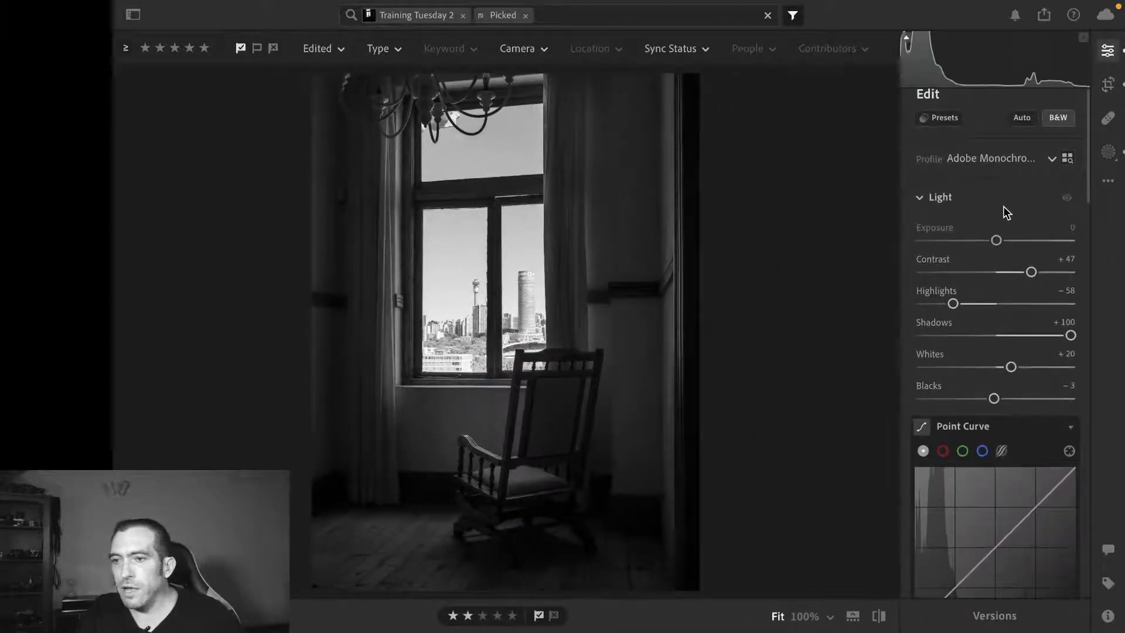
scroll(1022, 284, down, 10)
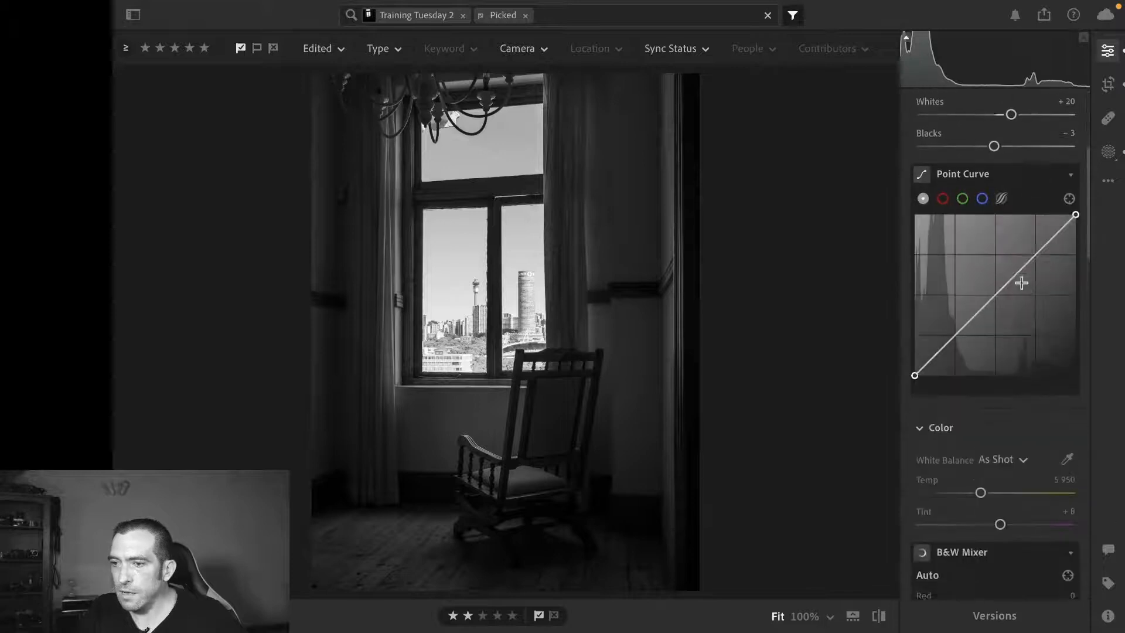
scroll(1022, 283, down, 10)
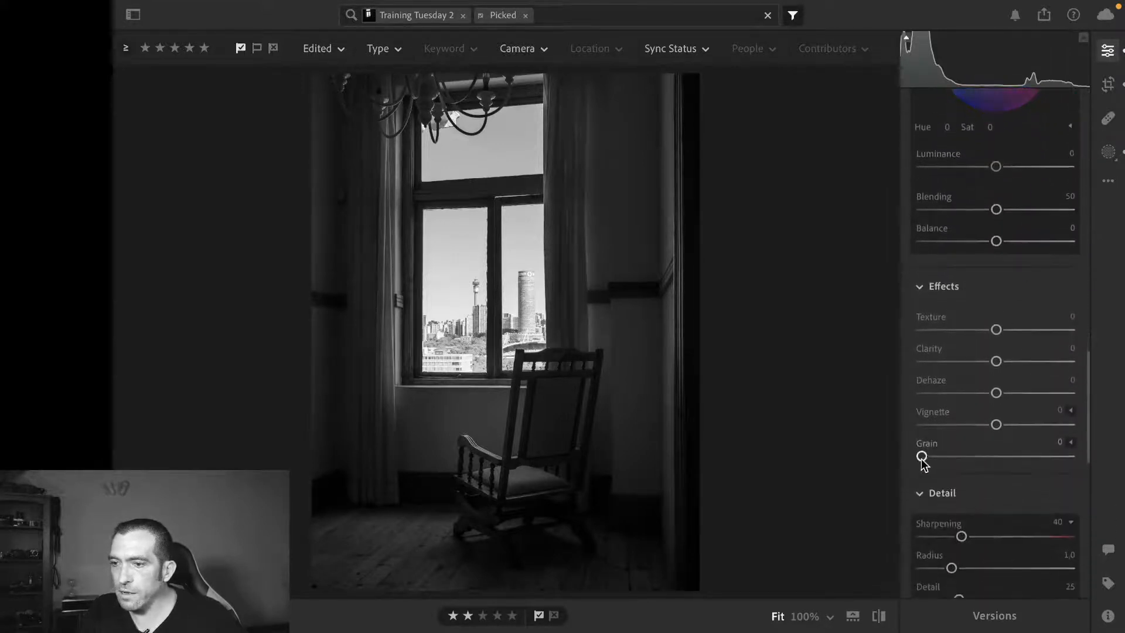
drag(923, 462, 970, 467)
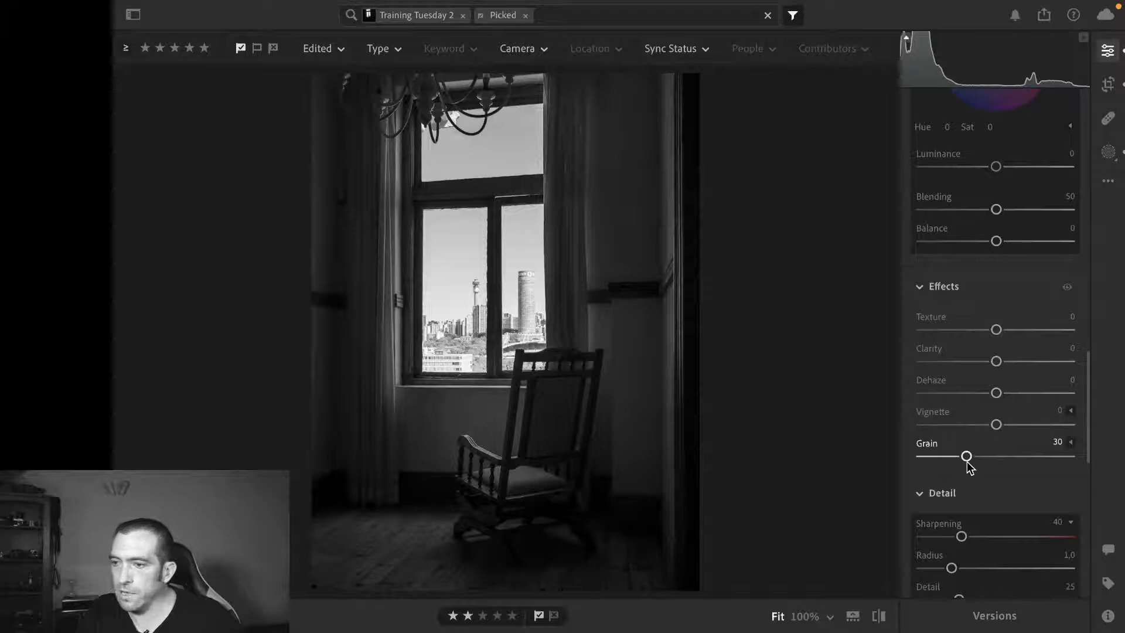
scroll(968, 466, up, 5)
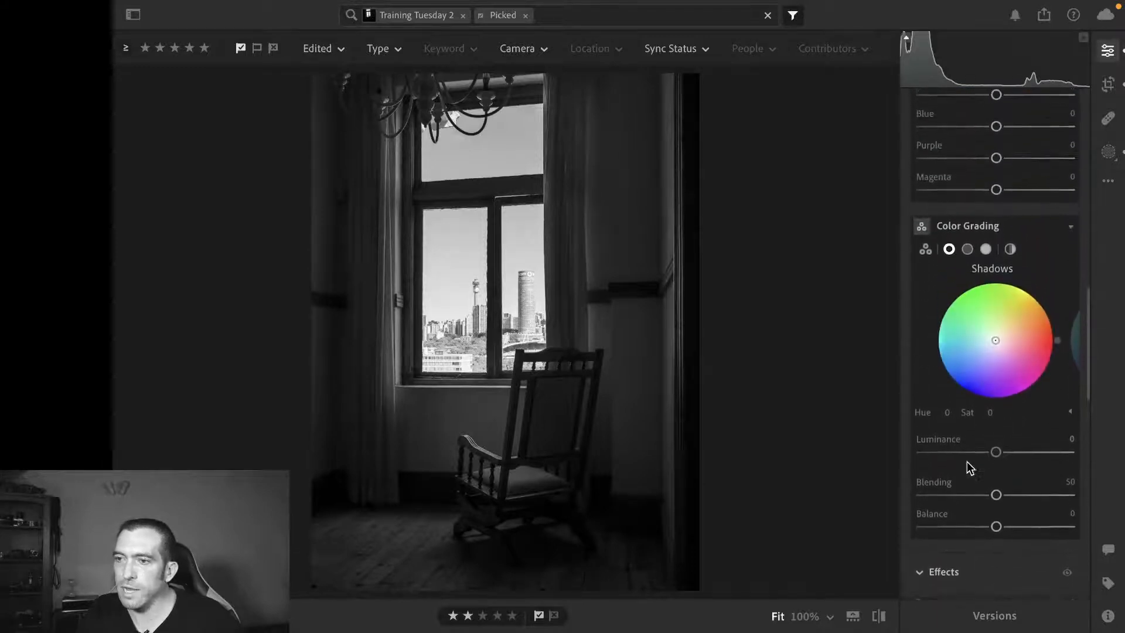
Darken the edges of the black-and-white chair photo with a Vignette of -7
scroll(967, 463, up, 6)
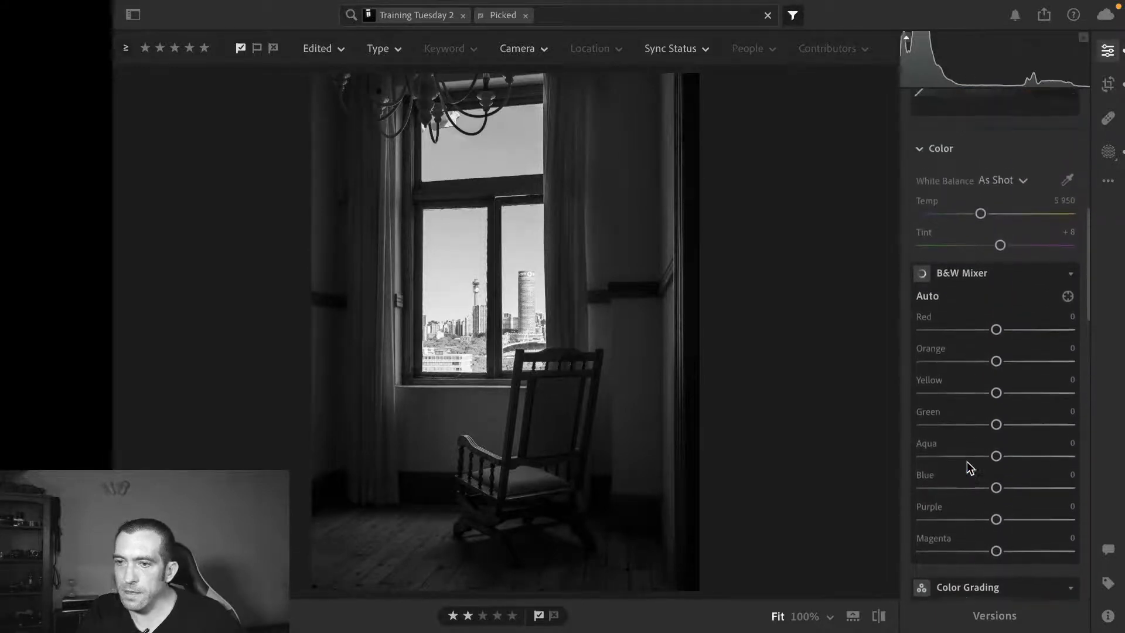
scroll(967, 463, down, 1)
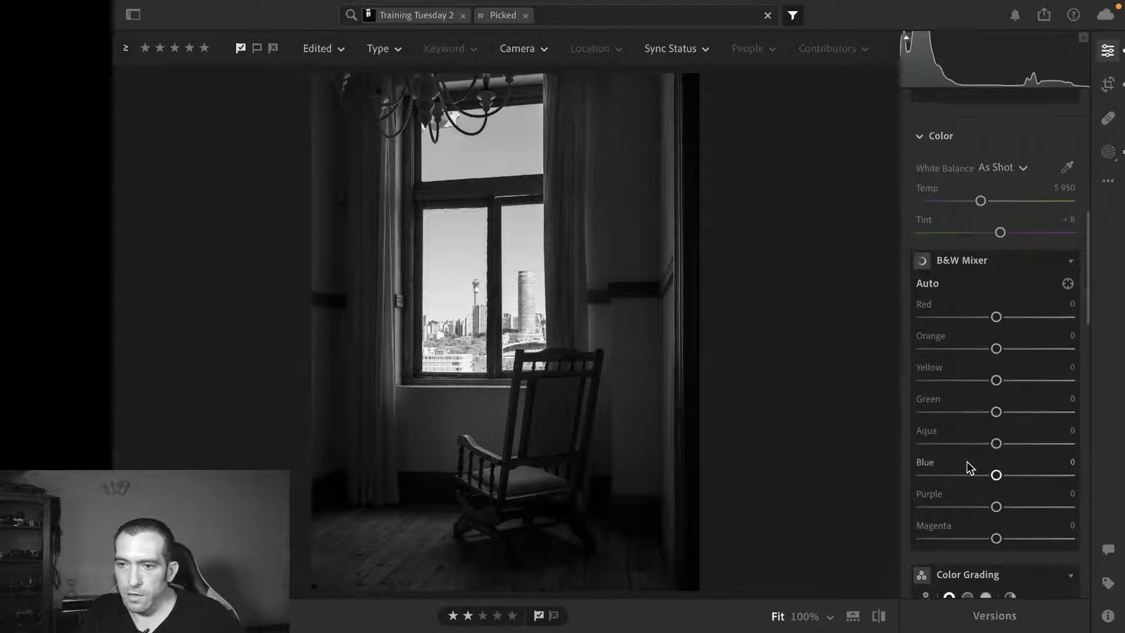
scroll(967, 462, down, 1)
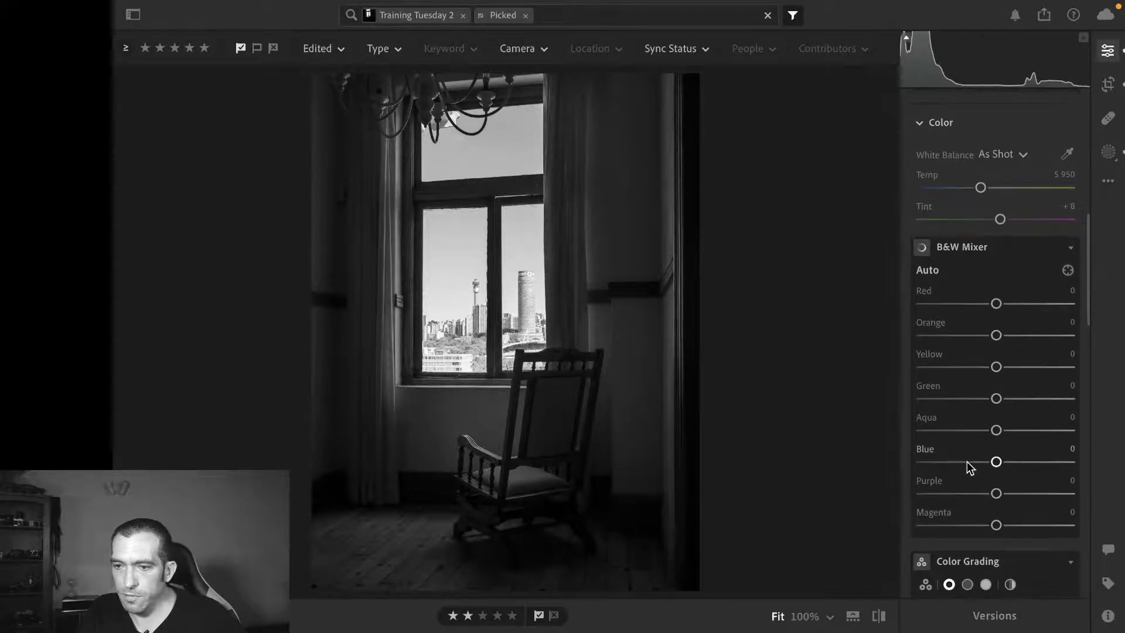
scroll(966, 463, up, 1)
scroll(968, 467, down, 15)
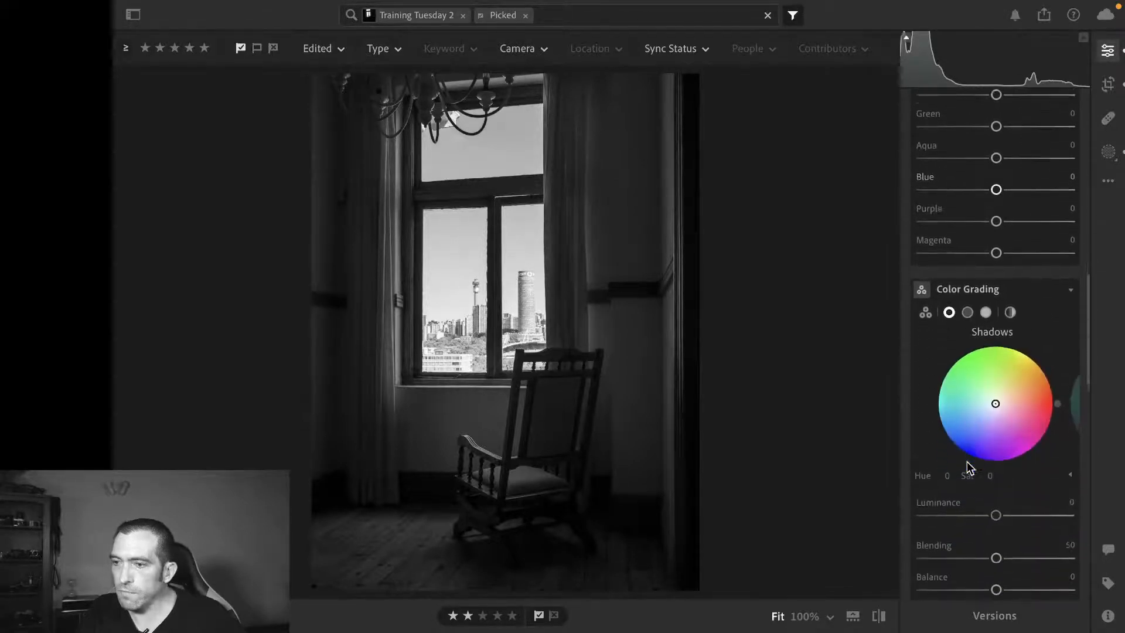
scroll(970, 467, down, 8)
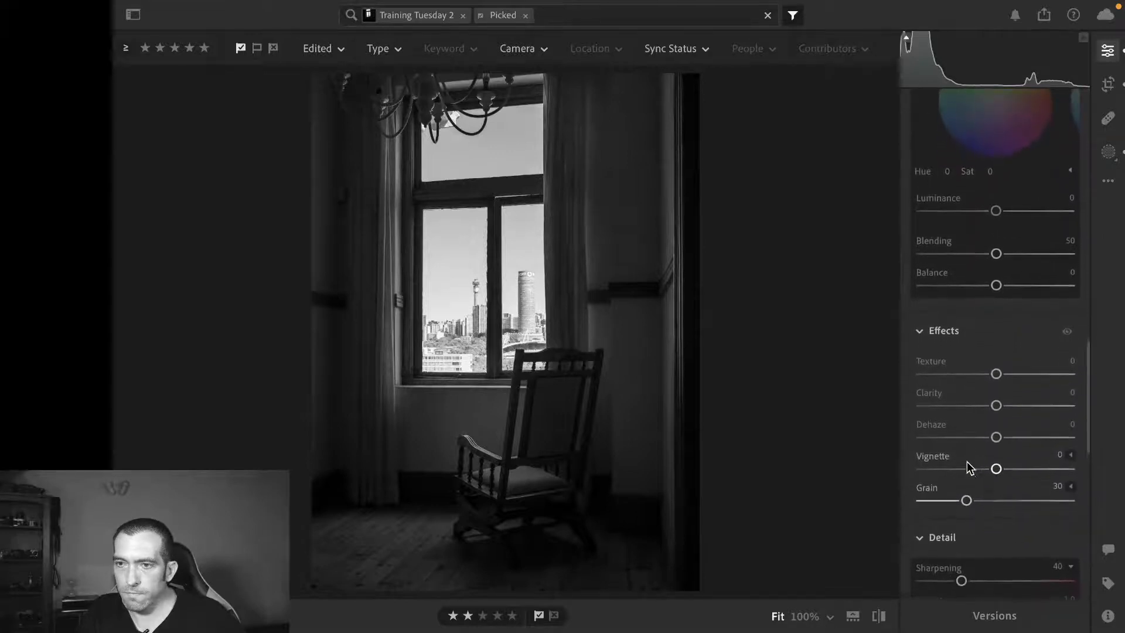
scroll(967, 467, down, 2)
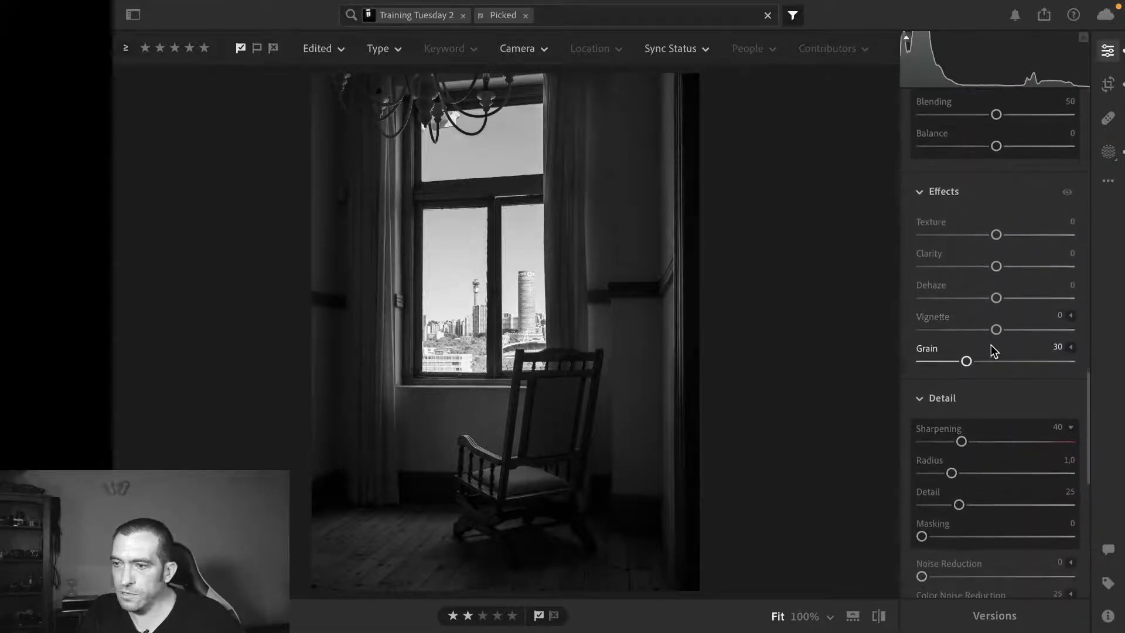
drag(996, 330, 992, 332)
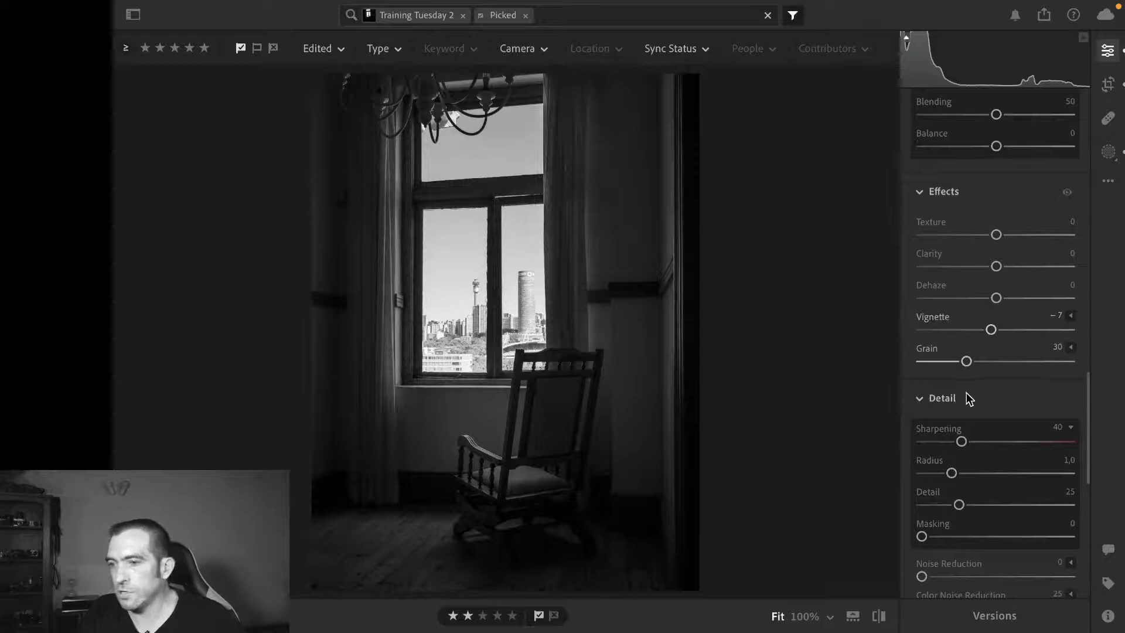
Set the chair photo's Sharpening to 80 and its Masking to 100, previewing the sharpening mask
drag(962, 443, 1002, 450)
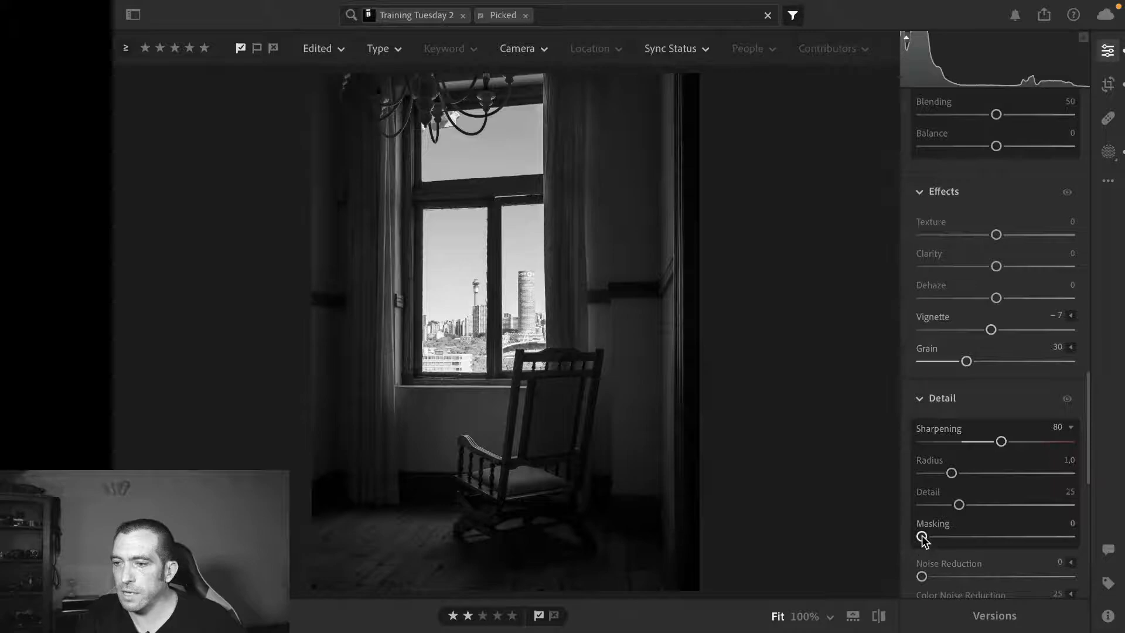
drag(922, 536, 1083, 543)
key(alt)
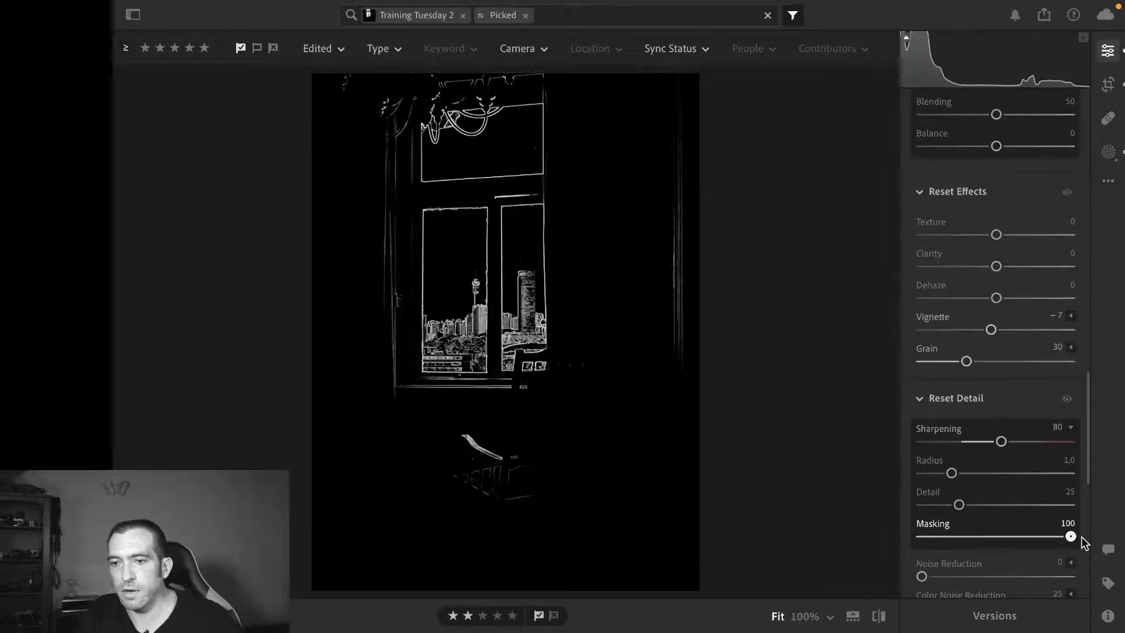
drag(1083, 543, 1083, 542)
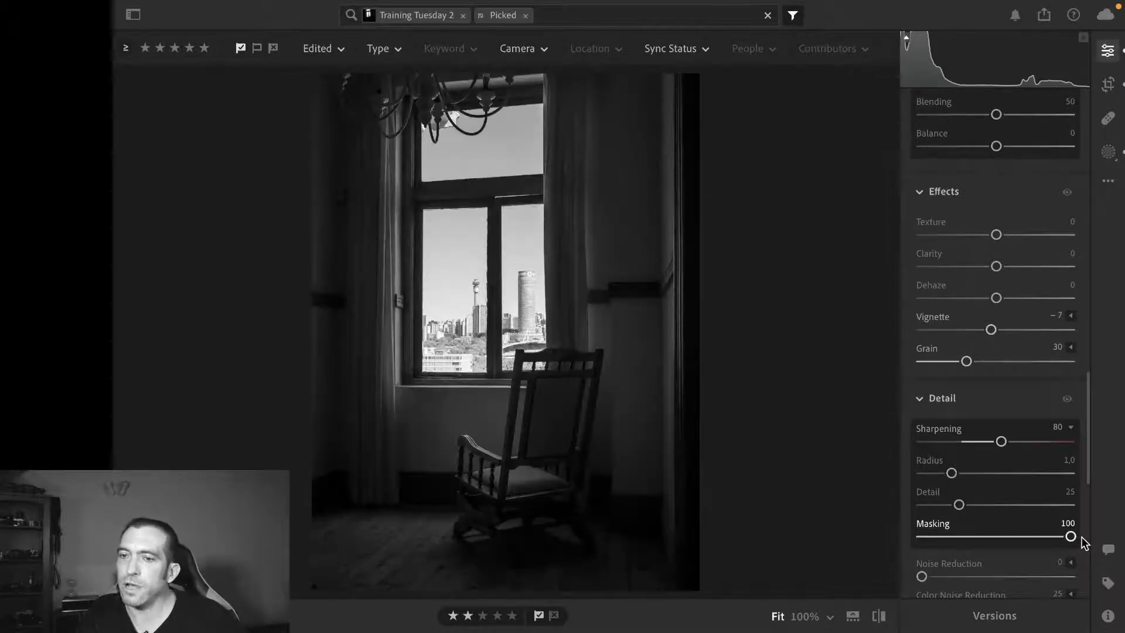
Set the chair photo's Noise Reduction to 10
scroll(1020, 393, down, 2)
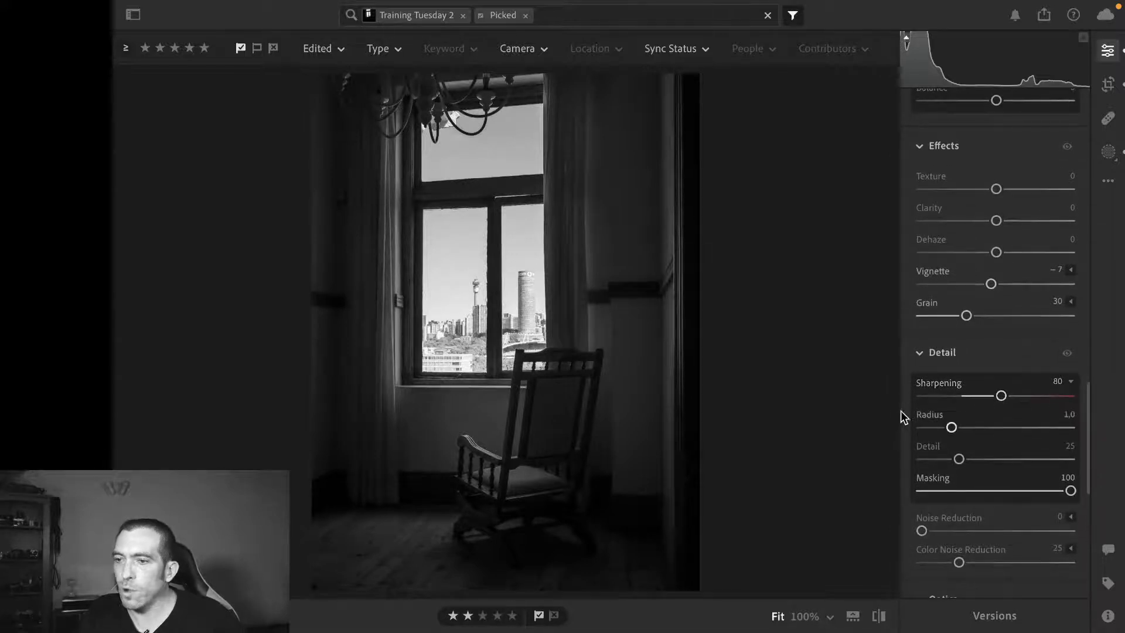
scroll(907, 423, down, 5)
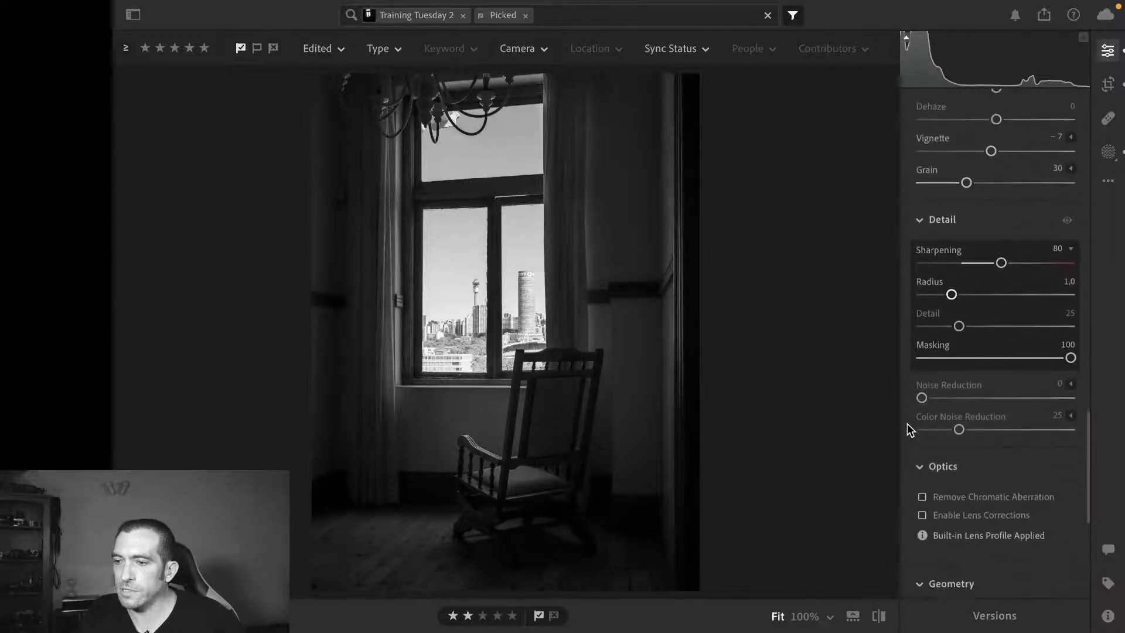
drag(918, 392, 936, 394)
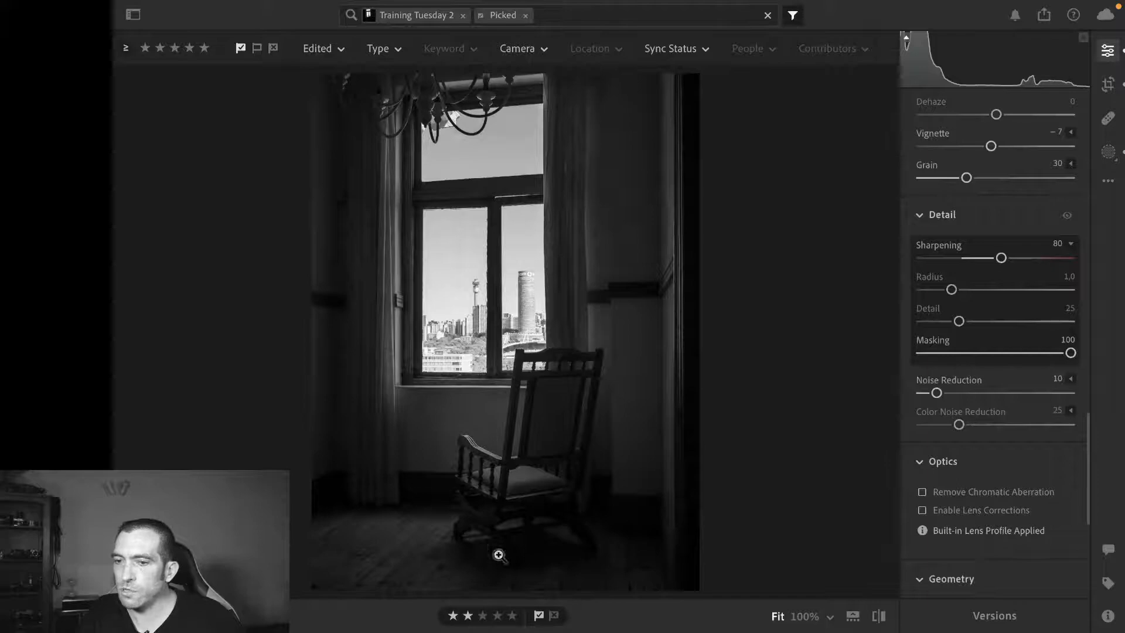
Review the chair photo's Optics and Geometry options, then its Light, Point Curve, Color and B&W Mixer settings
scroll(1029, 439, down, 4)
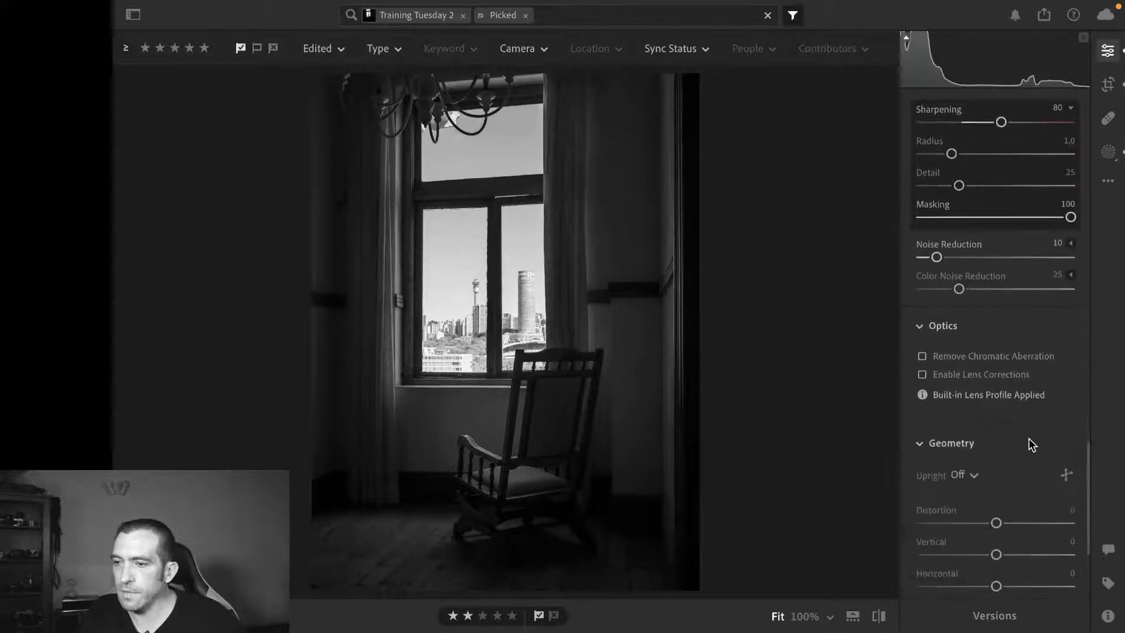
scroll(1029, 438, up, 3)
scroll(1029, 438, up, 3)
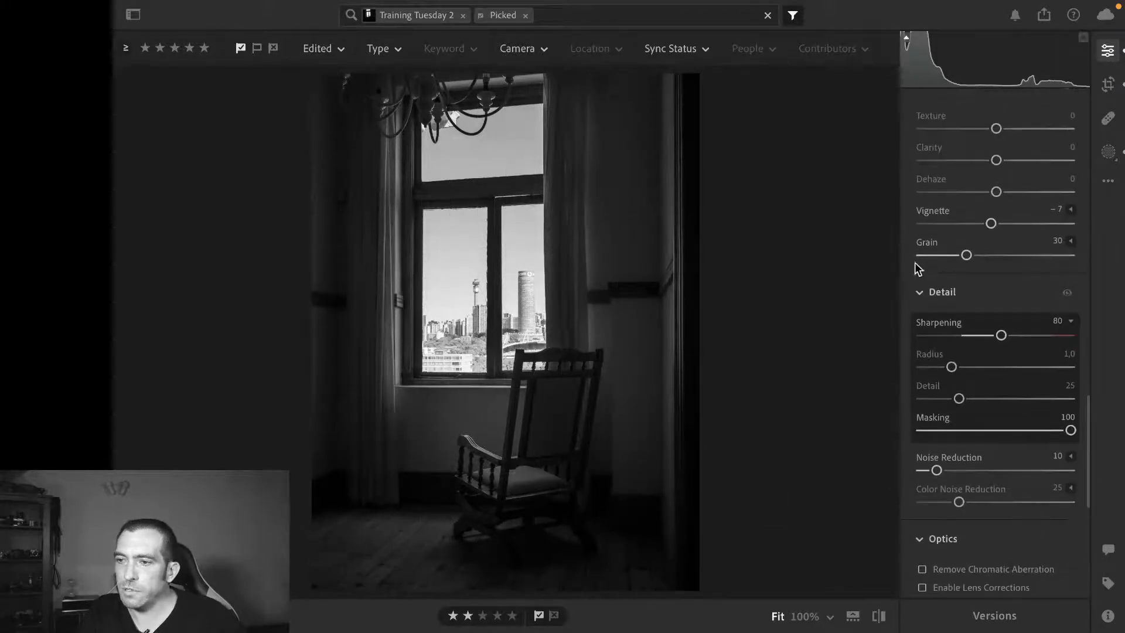
scroll(908, 248, down, 7)
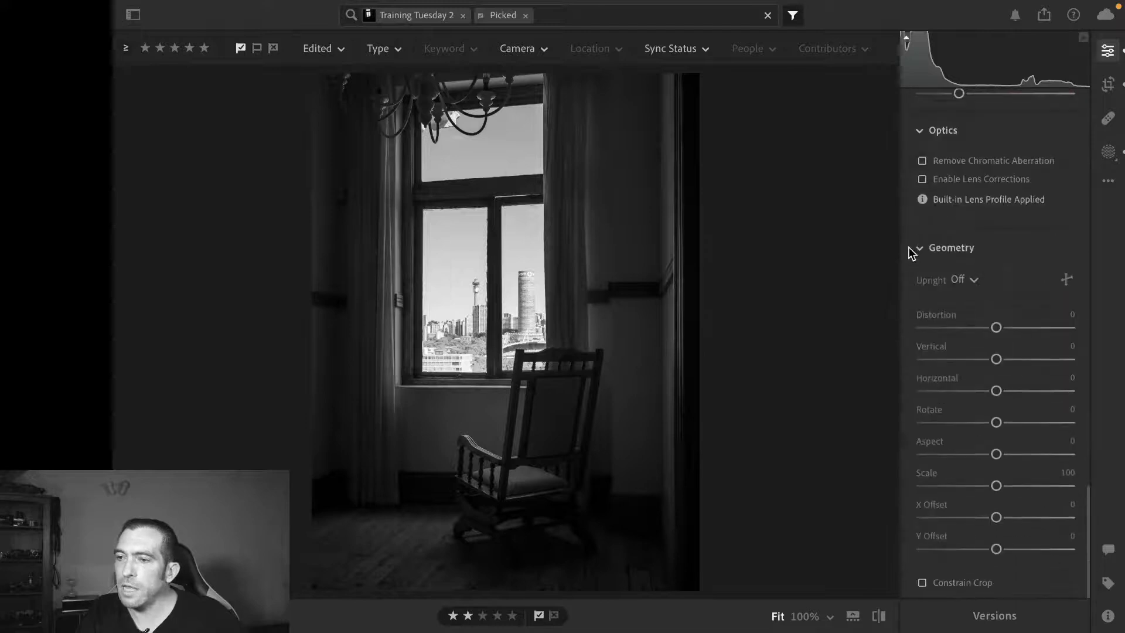
scroll(908, 201, up, 1)
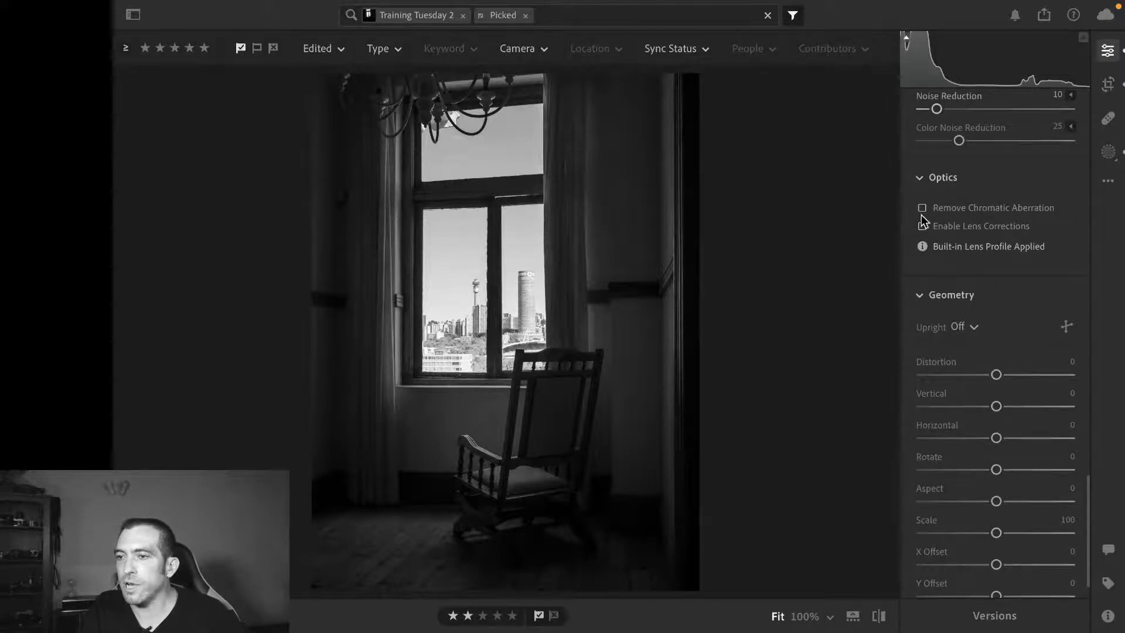
scroll(909, 152, up, 3)
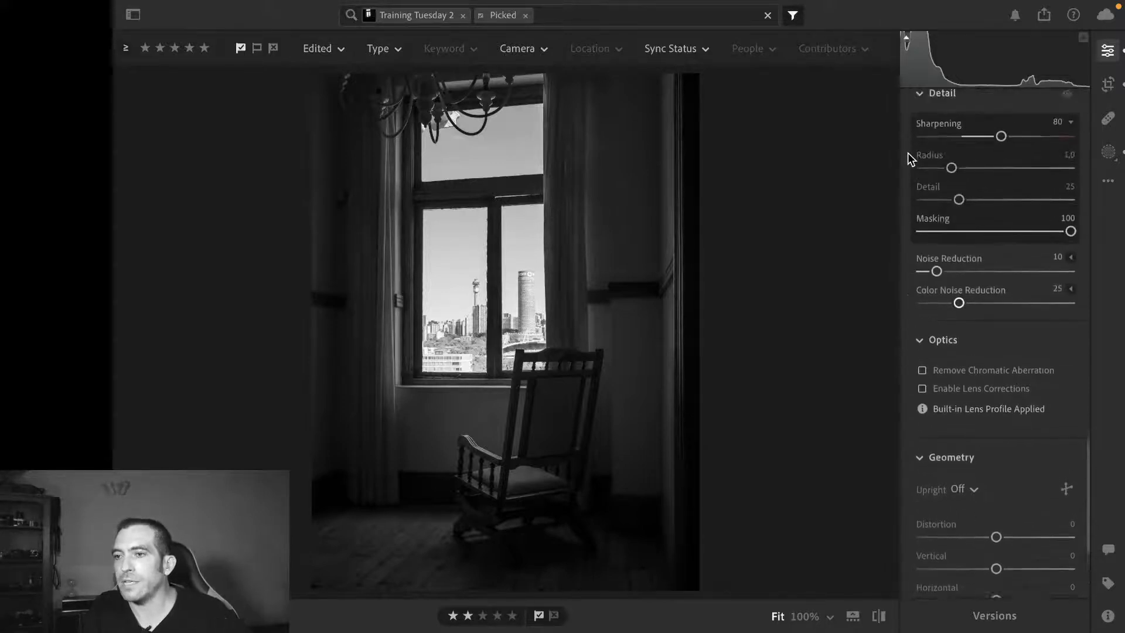
scroll(908, 152, up, 10)
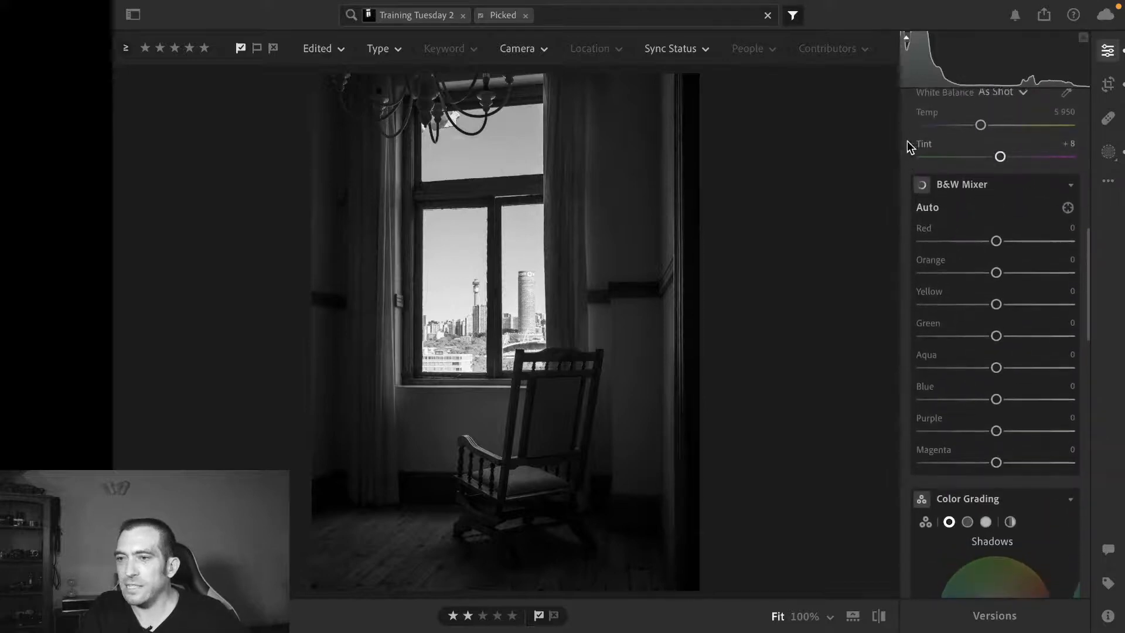
scroll(908, 126, up, 8)
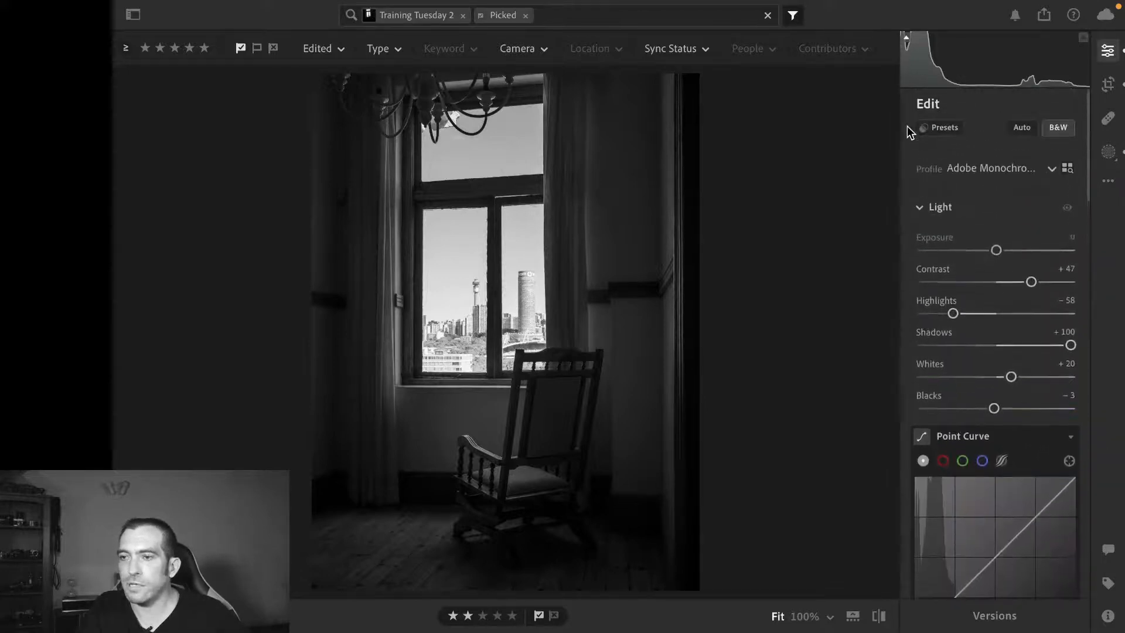
scroll(907, 125, down, 1)
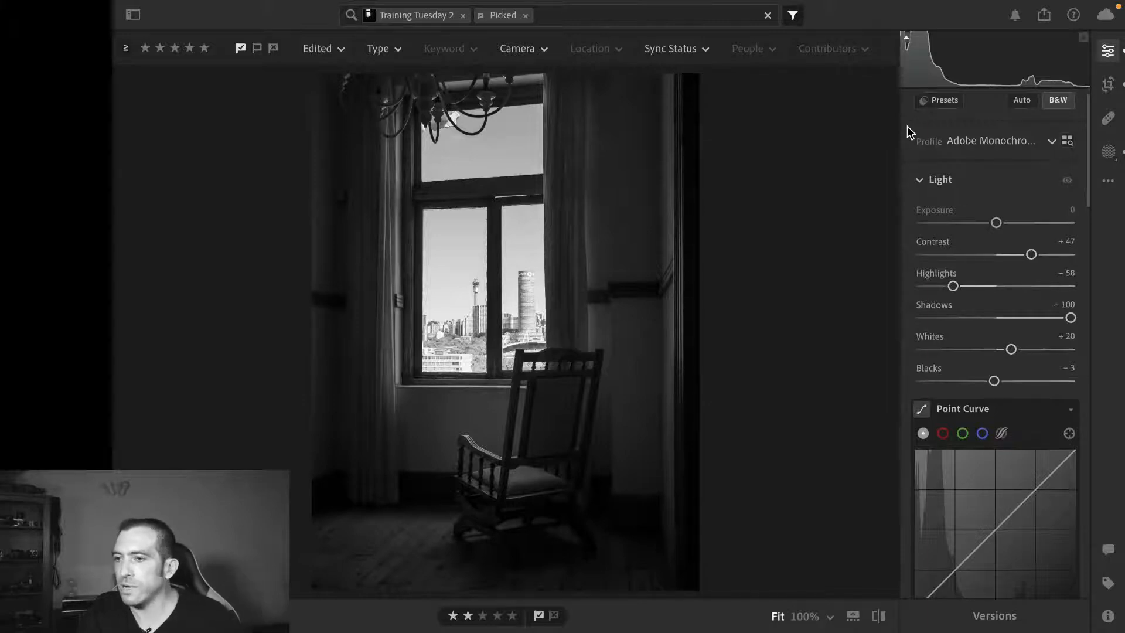
scroll(909, 191, down, 1)
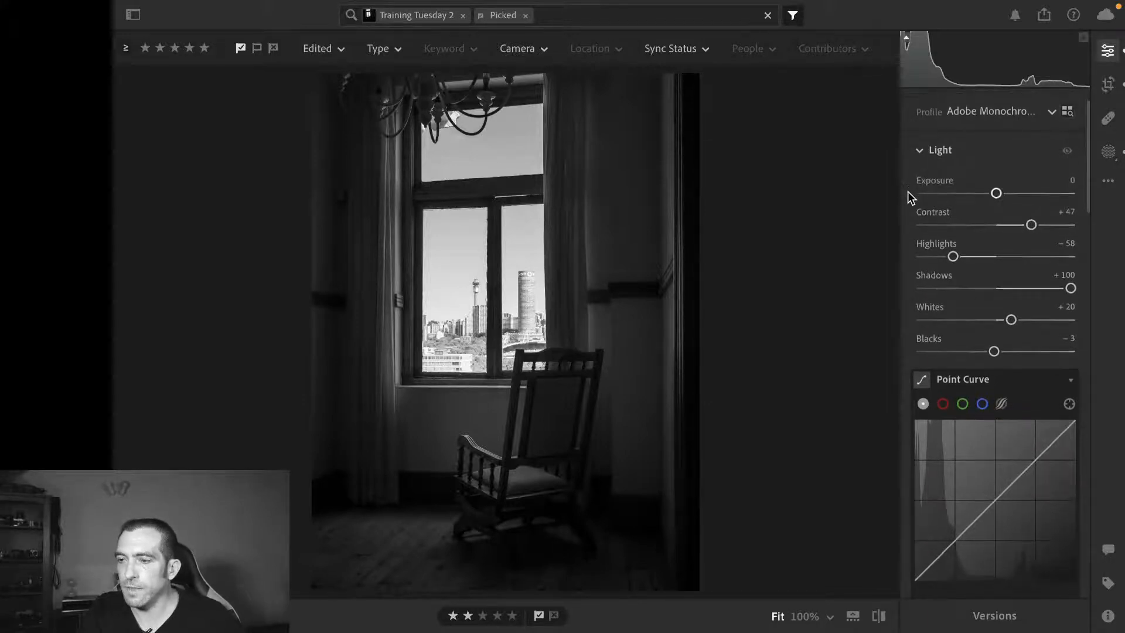
scroll(908, 191, down, 1)
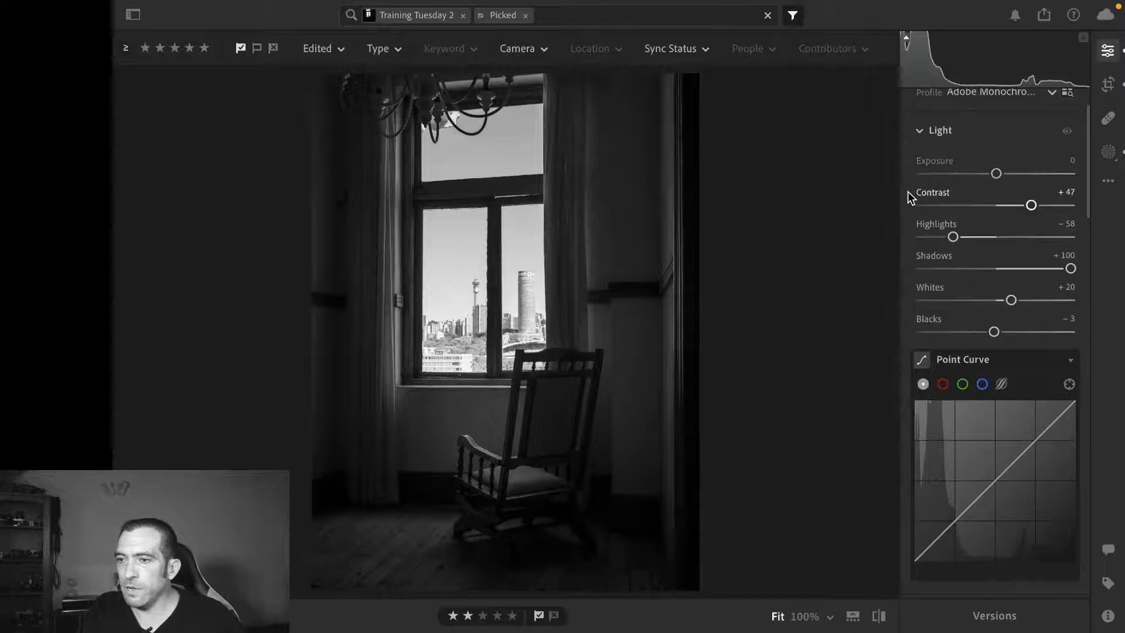
scroll(908, 191, down, 12)
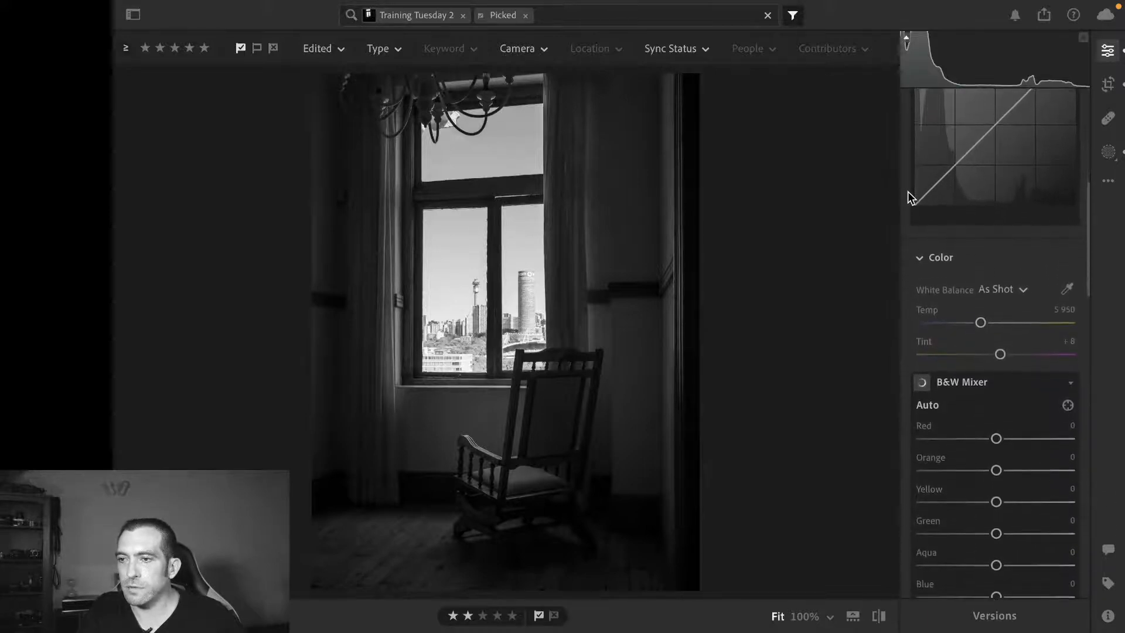
scroll(908, 191, down, 3)
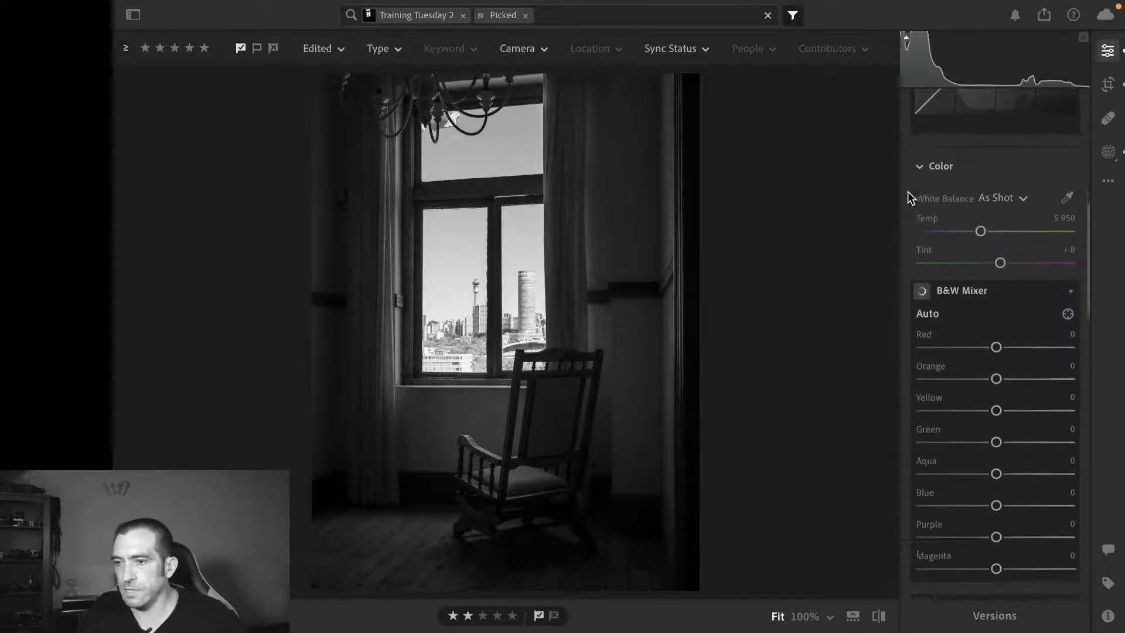
scroll(908, 191, down, 7)
scroll(909, 191, up, 20)
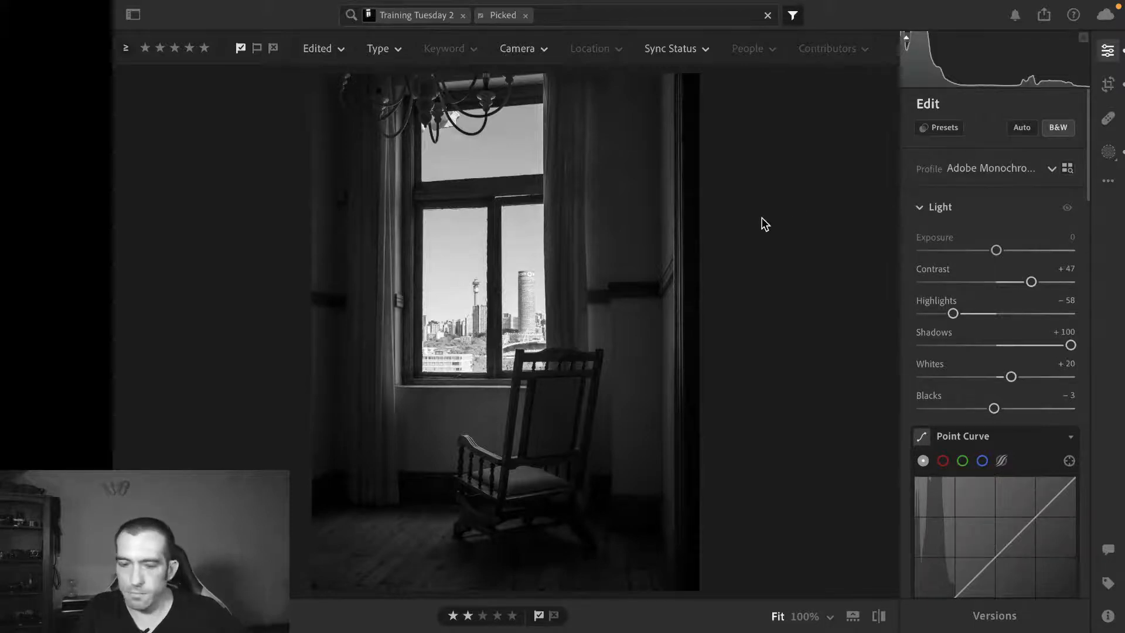
View the chair photo full screen without the edit controls and compare the edit with the original
key(e)
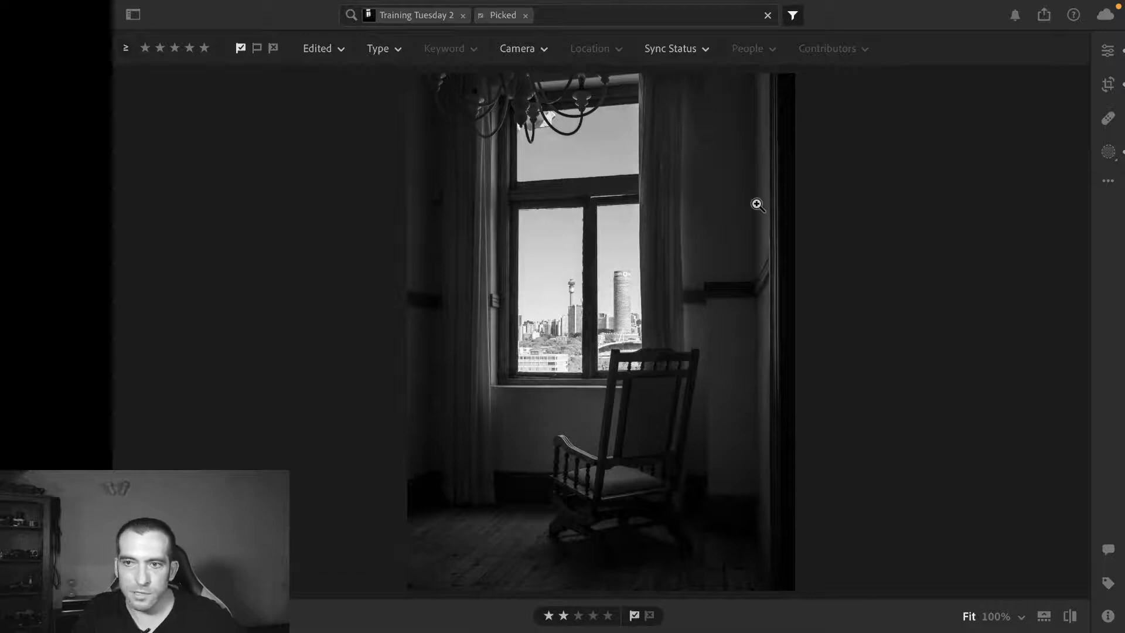
key(f)
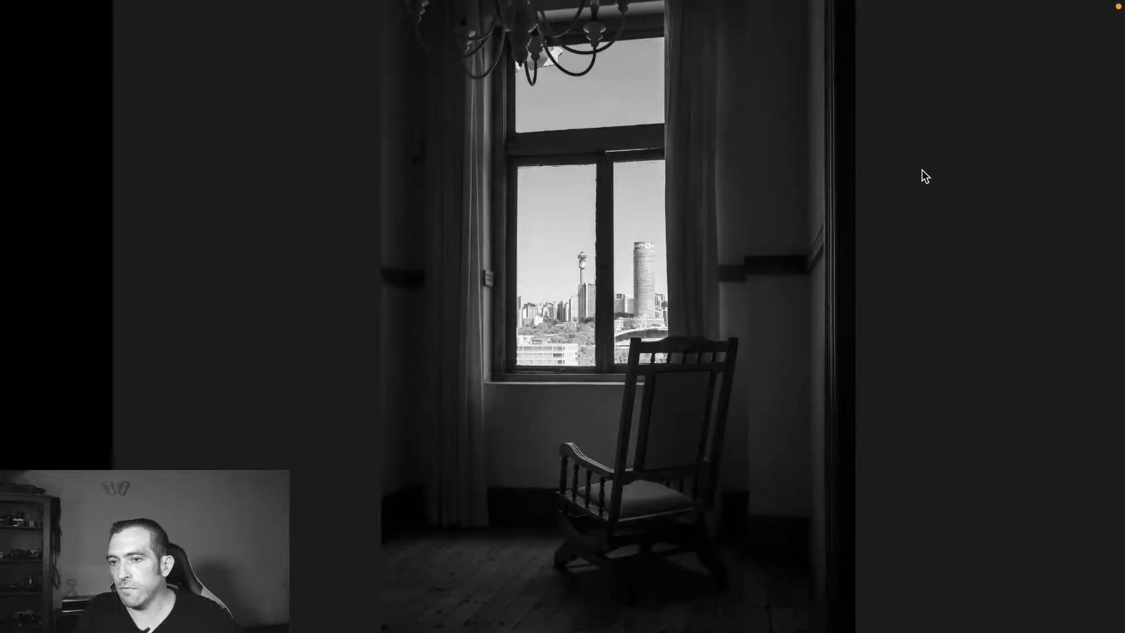
key(backslash)
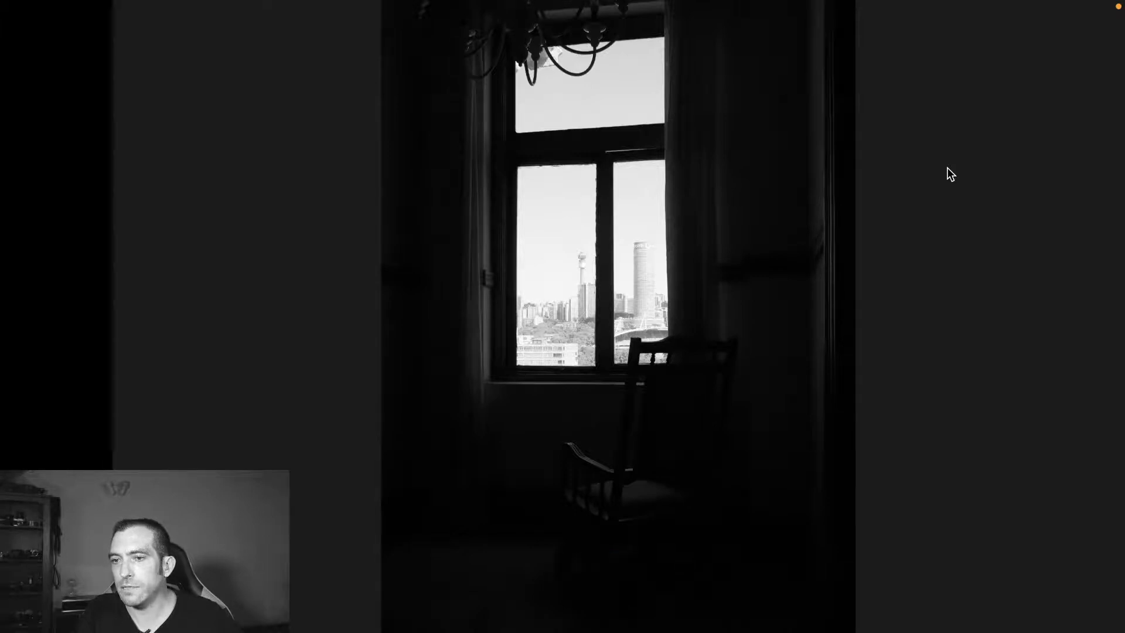
key(backslash)
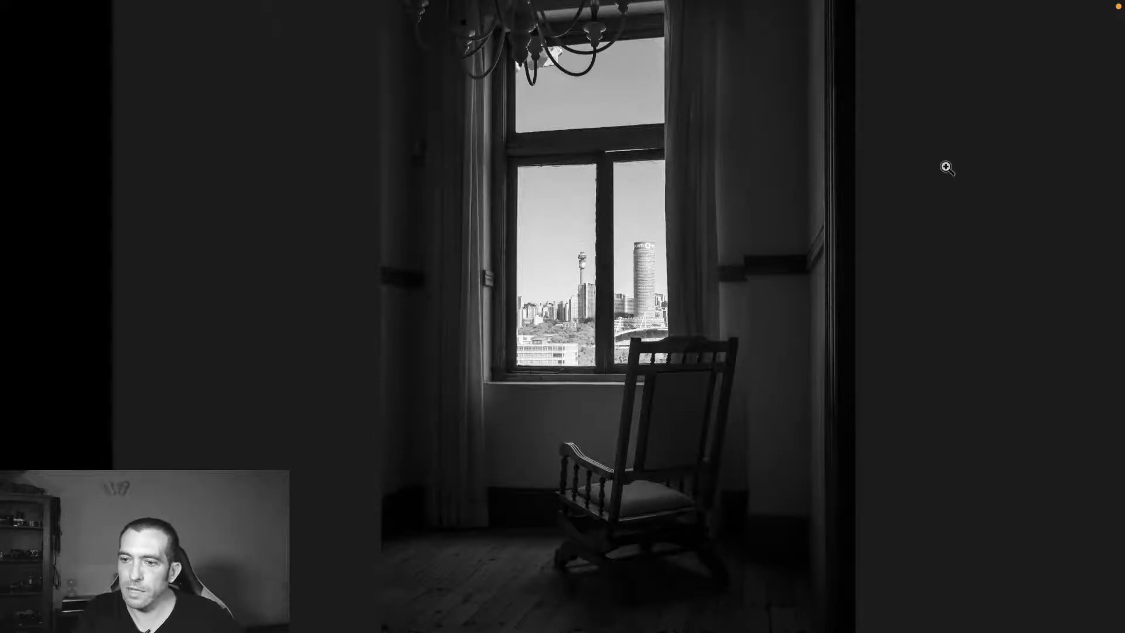
Show the colourful houses photo full screen and compare its edited version with the original
key(Right)
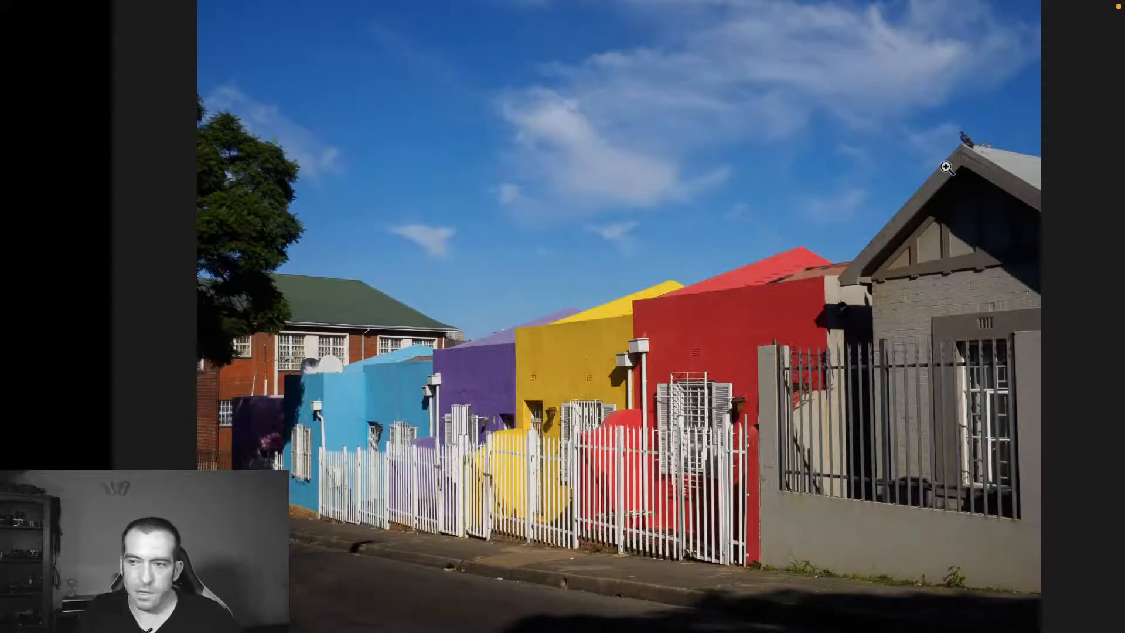
key(backslash)
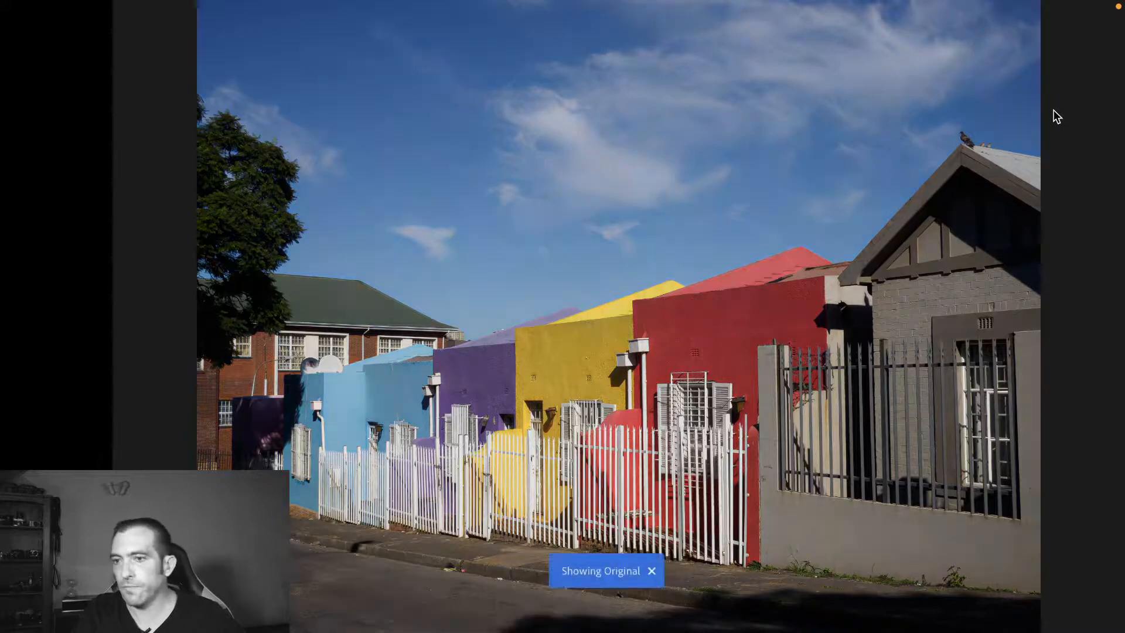
key(backslash)
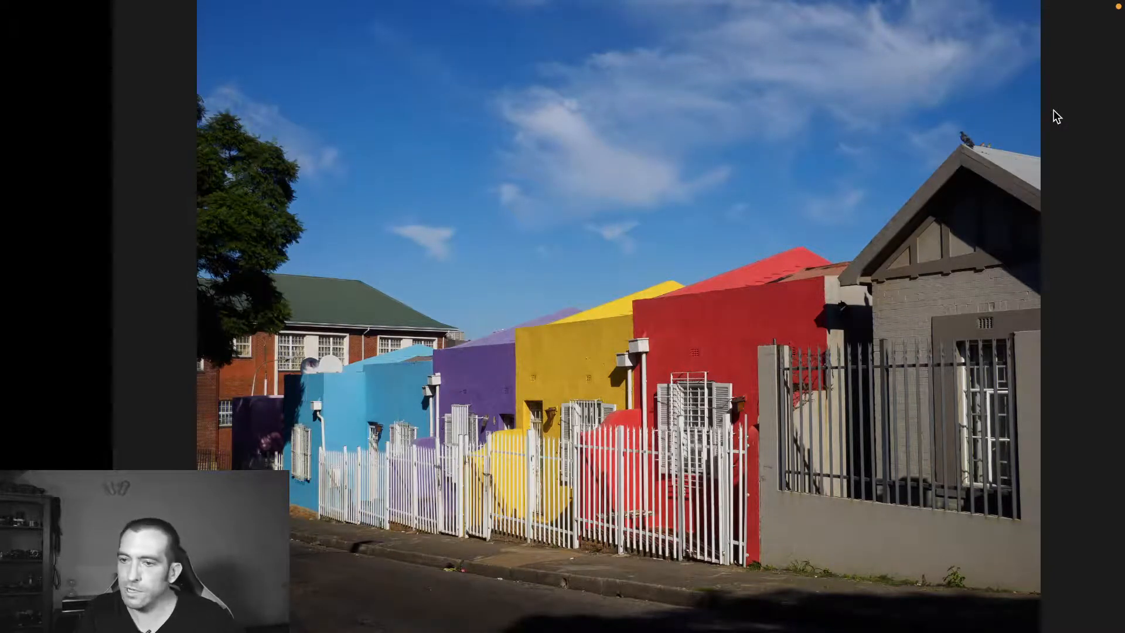
Show the bedroom photo full screen and compare its edited version with the original
key(Right)
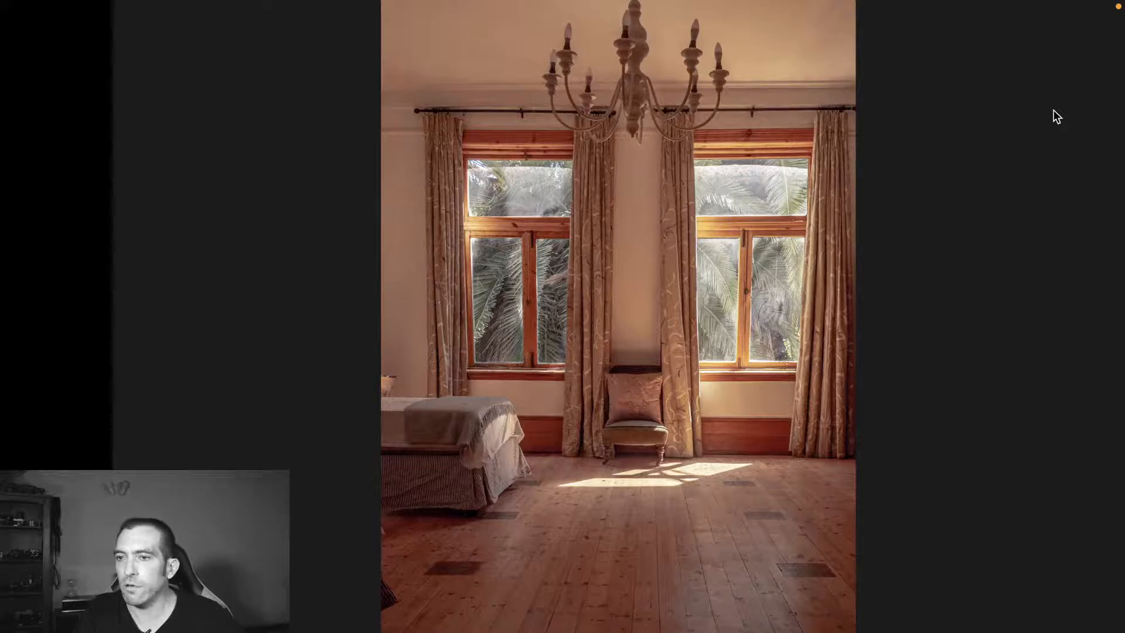
key(backslash)
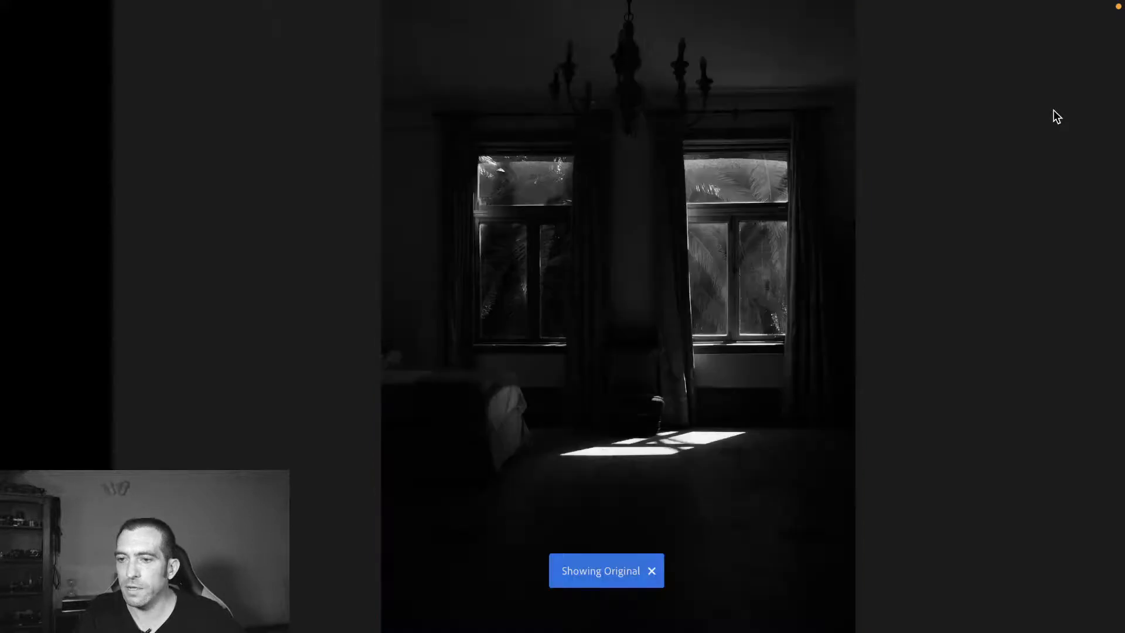
key(backslash)
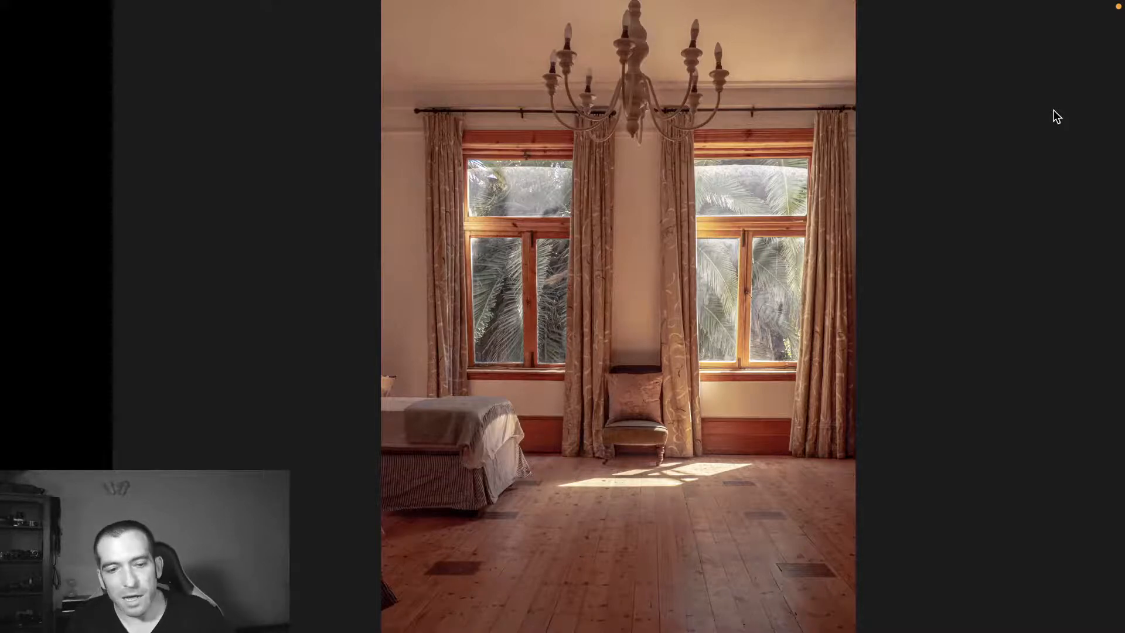
Return to the black-and-white chair photo, reopen it from the photo grid and show its edit controls
key(Right)
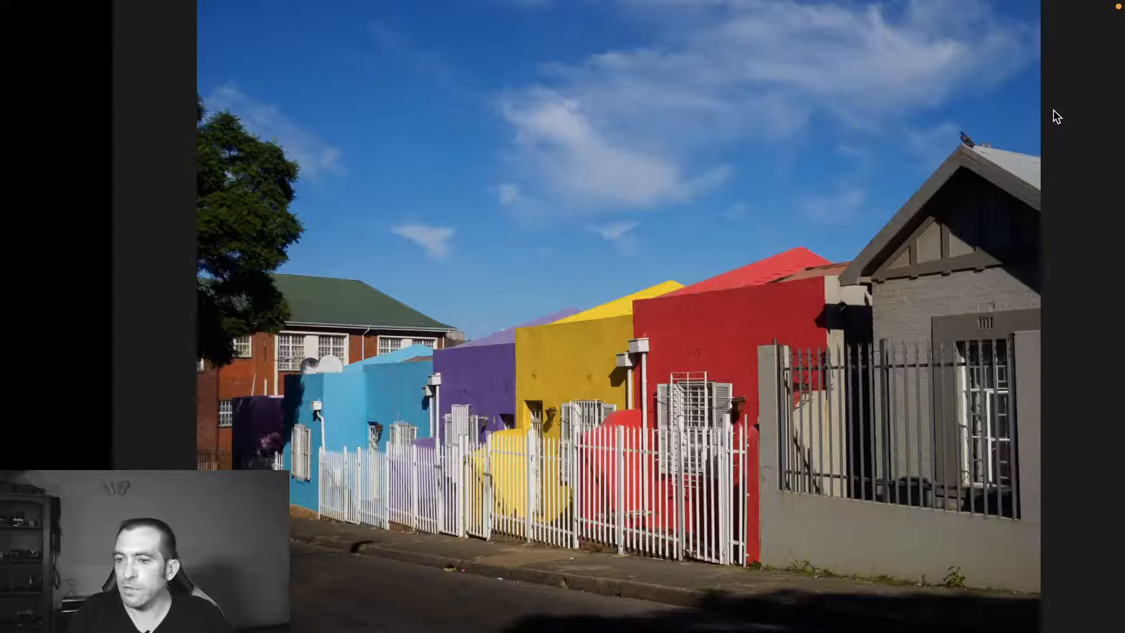
key(Right)
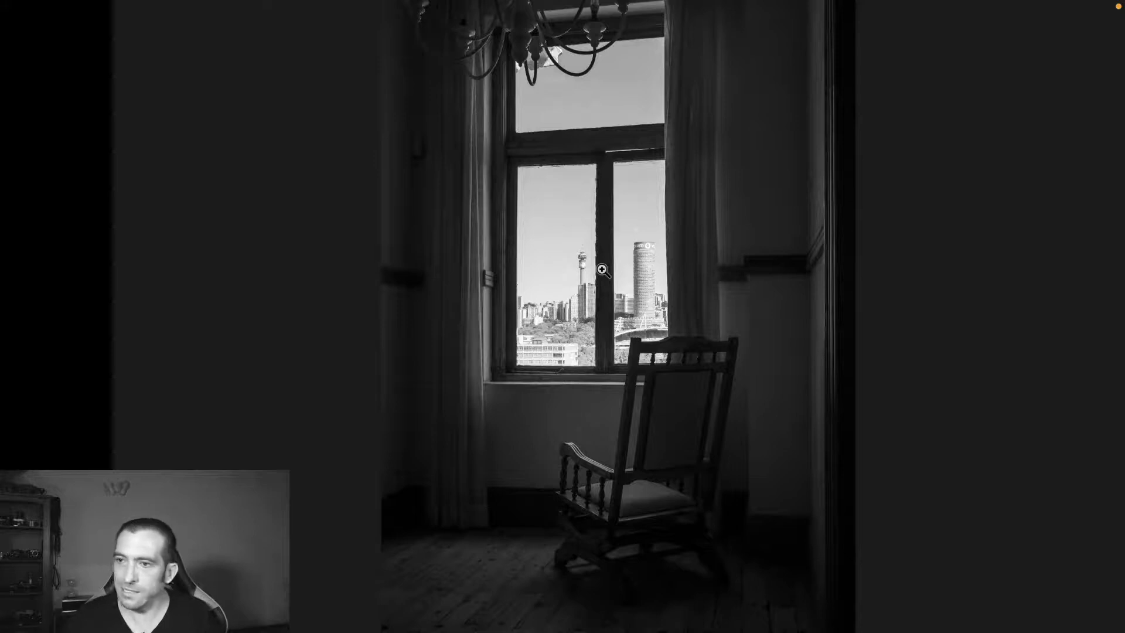
key(g)
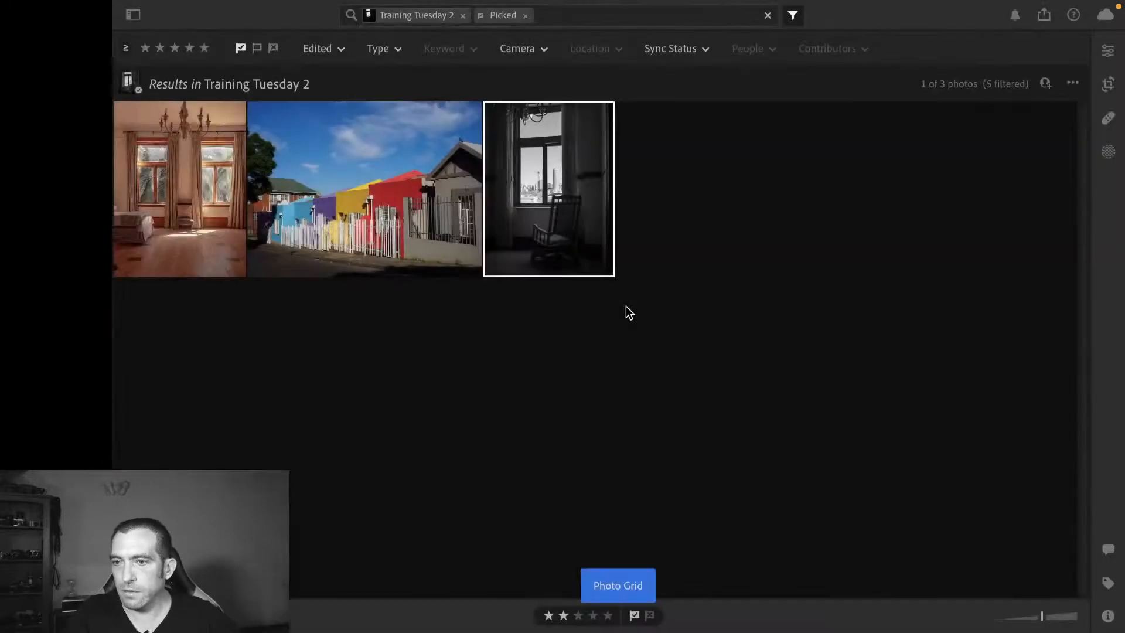
double_click(554, 178)
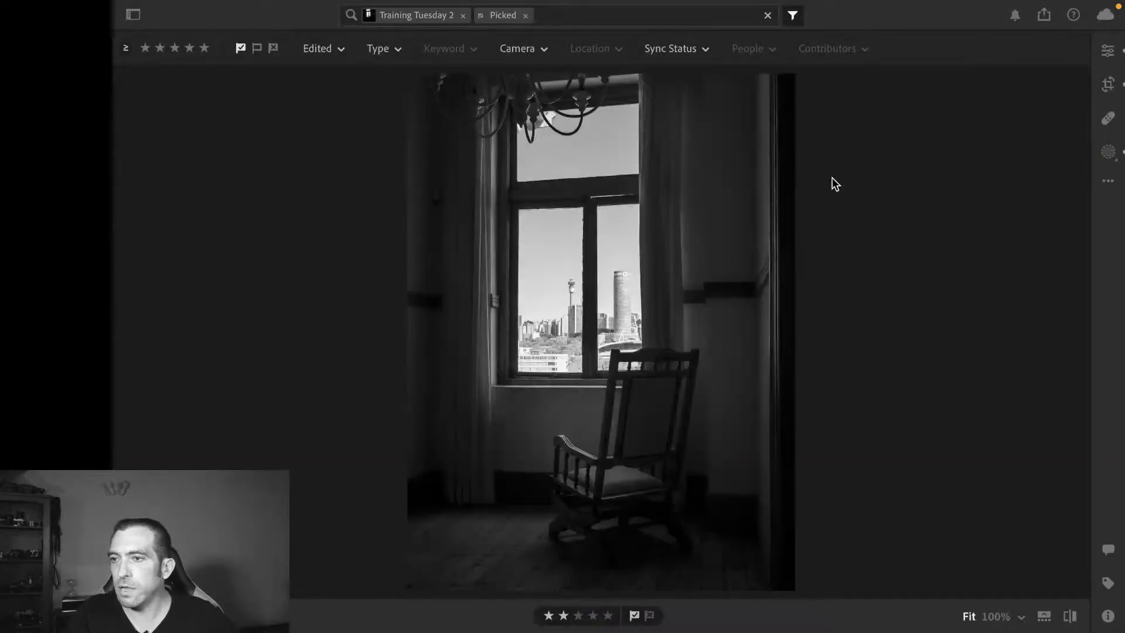
click(1108, 52)
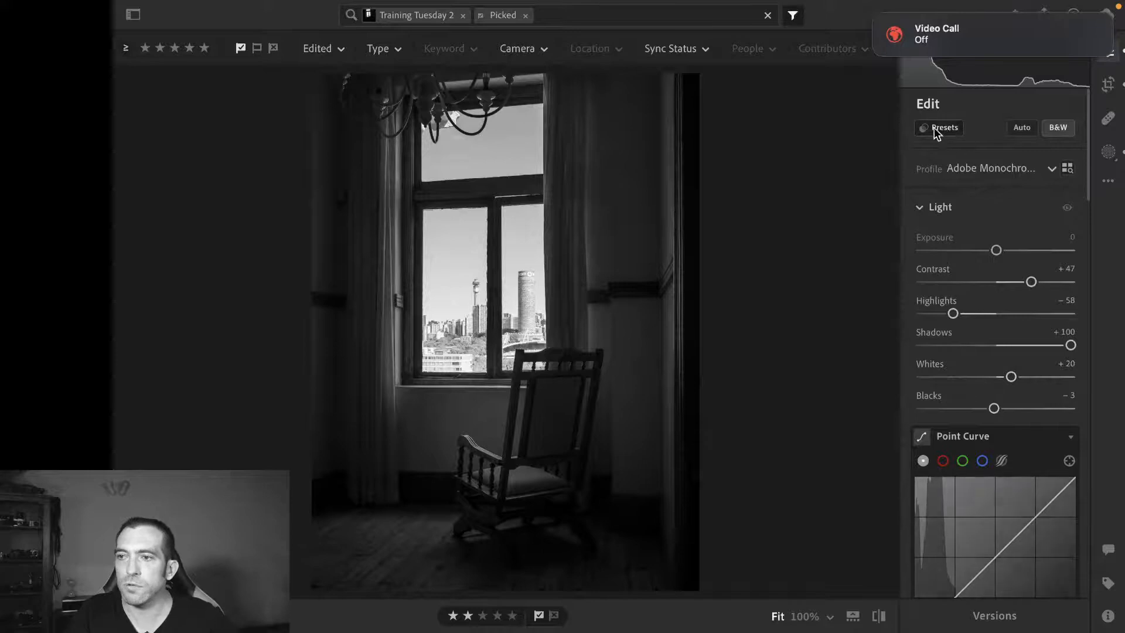
click(878, 18)
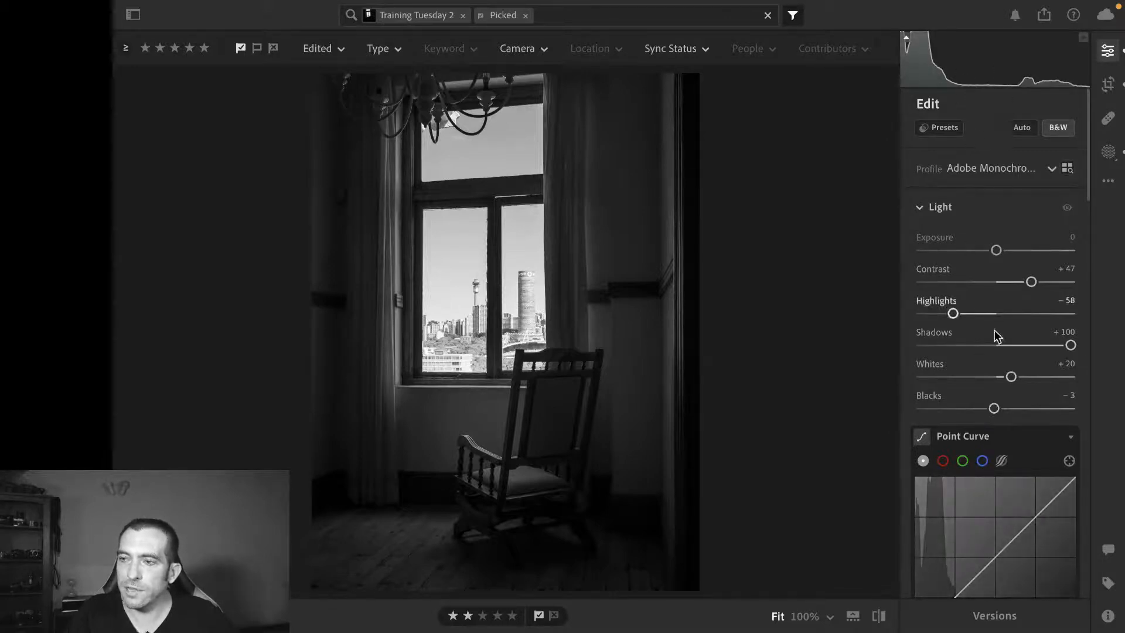
Review the chair photo's edit settings, from Light, B&W Mixer and Color Grading through Effects and Detail to Optics and Geometry
scroll(996, 457, down, 10)
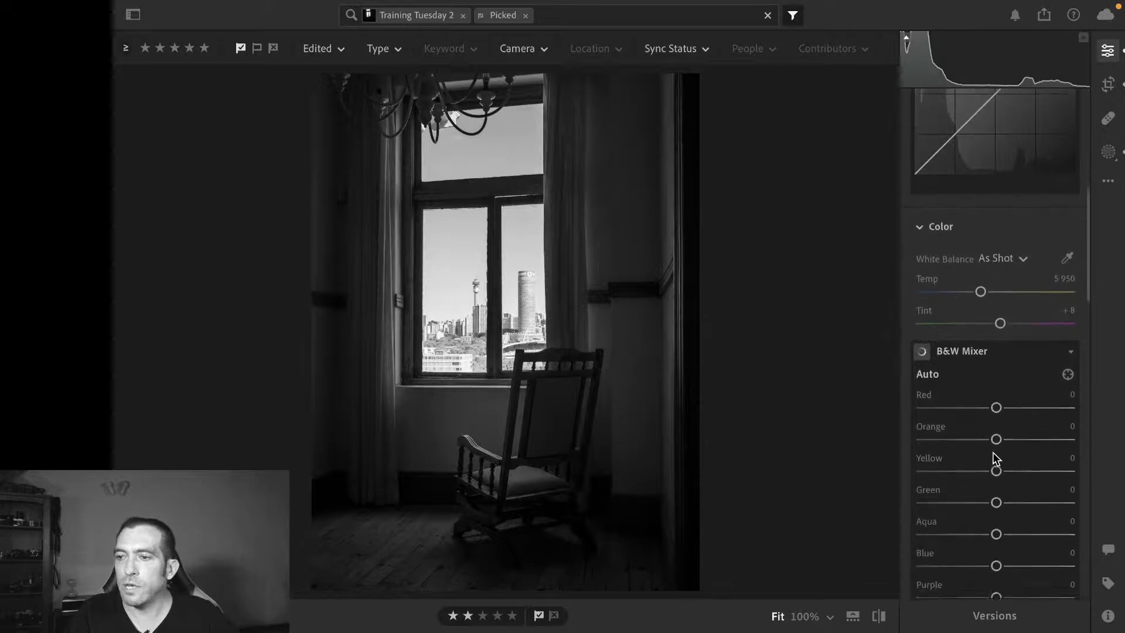
scroll(988, 395, down, 5)
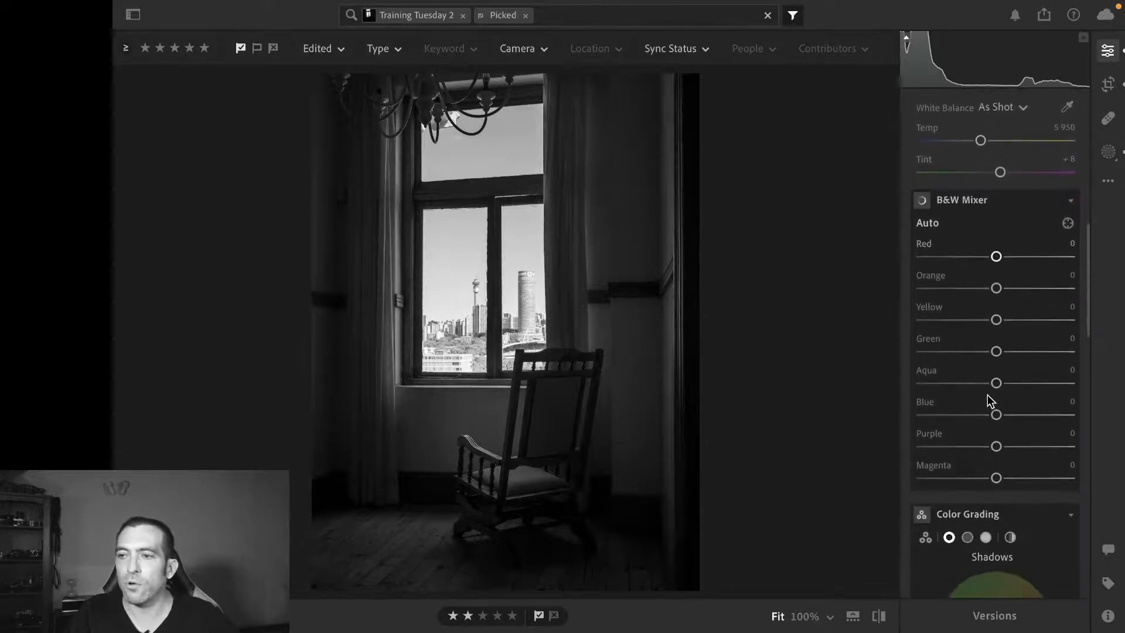
scroll(987, 395, down, 3)
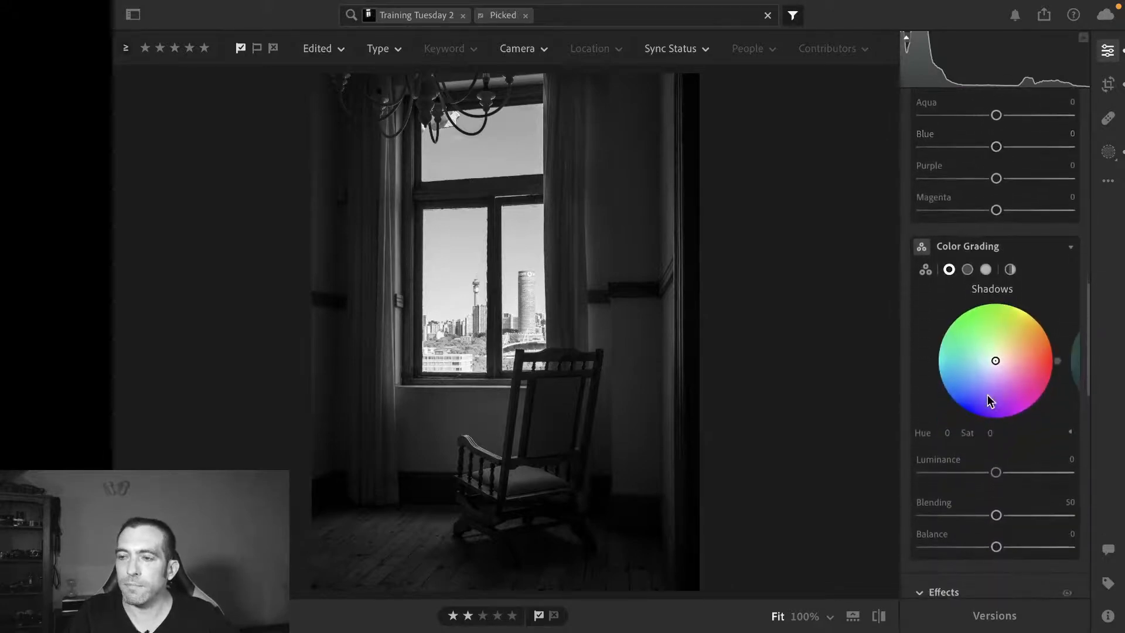
scroll(918, 431, down, 1)
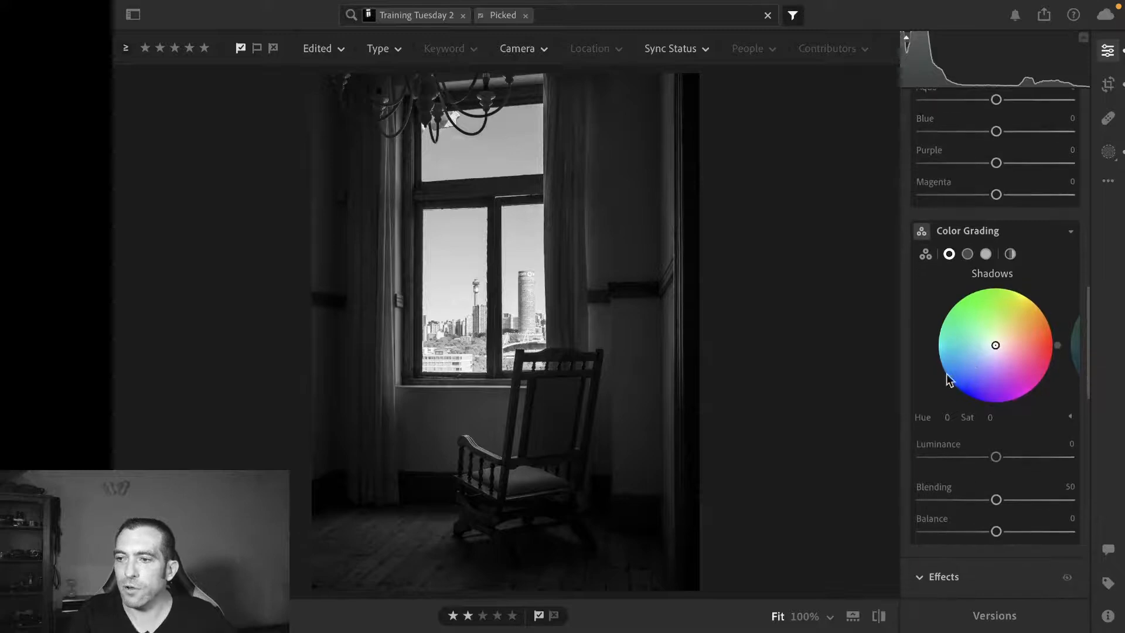
scroll(921, 399, down, 7)
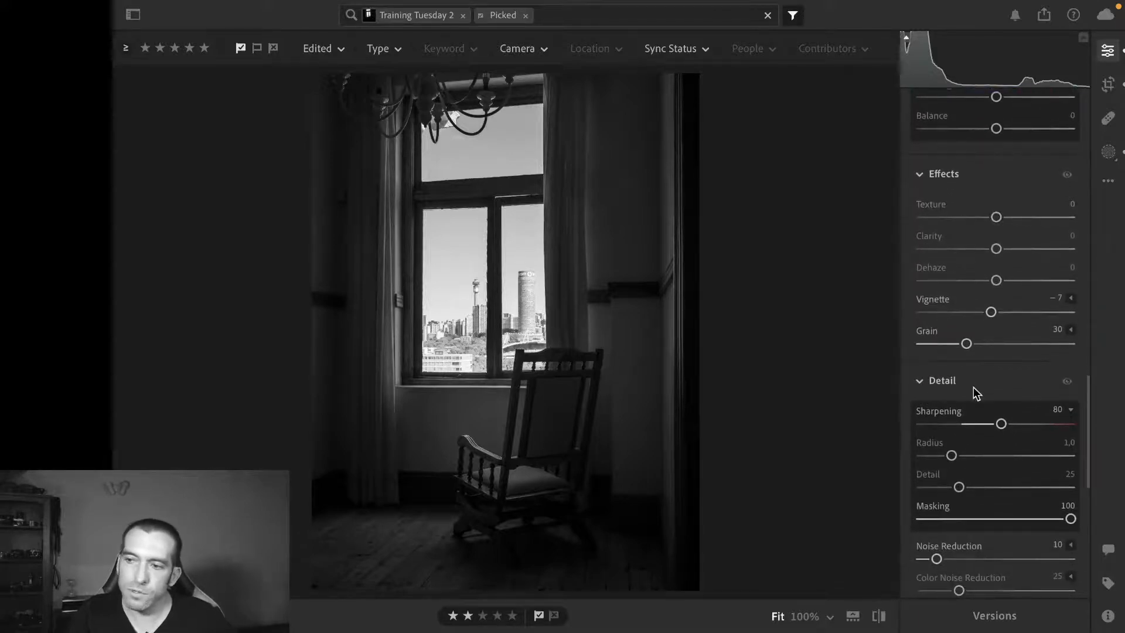
scroll(974, 391, down, 1)
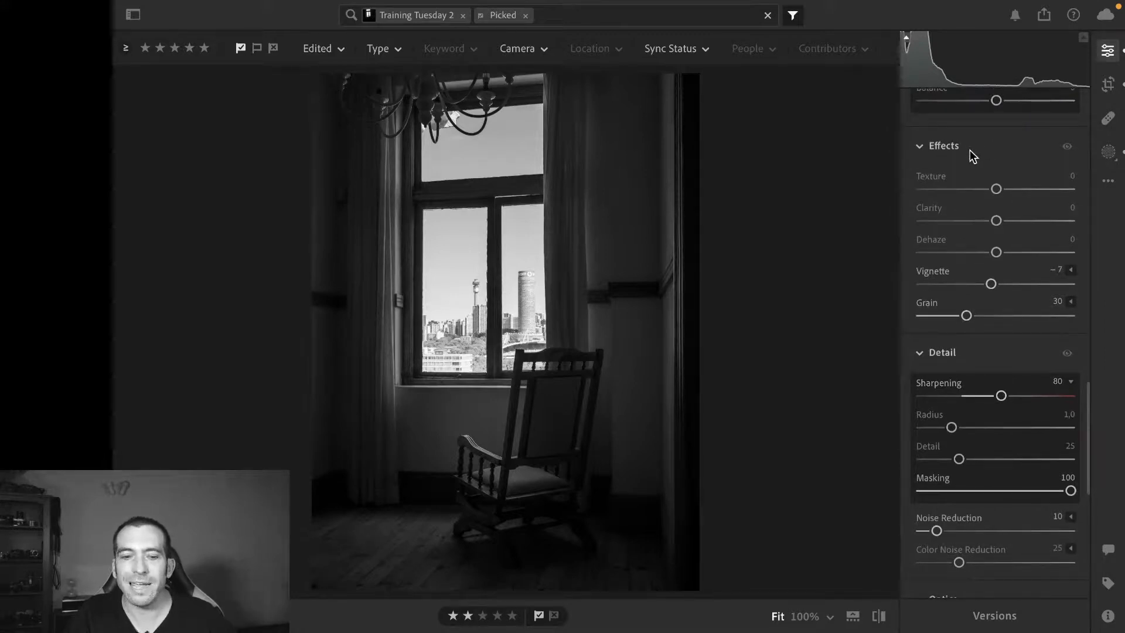
scroll(969, 150, down, 8)
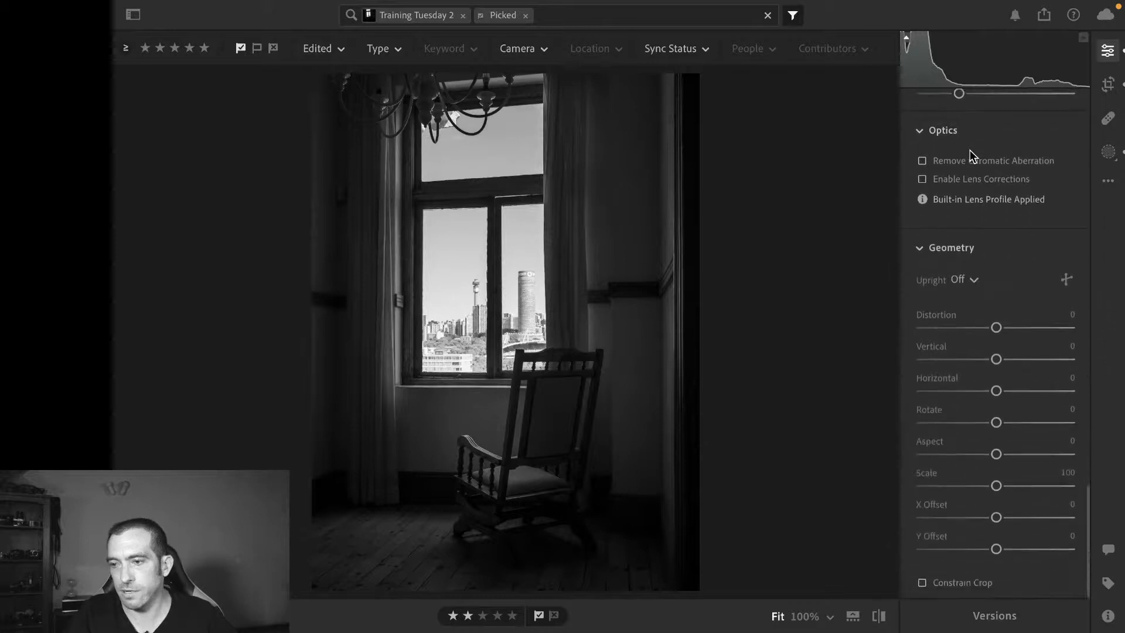
scroll(969, 150, up, 15)
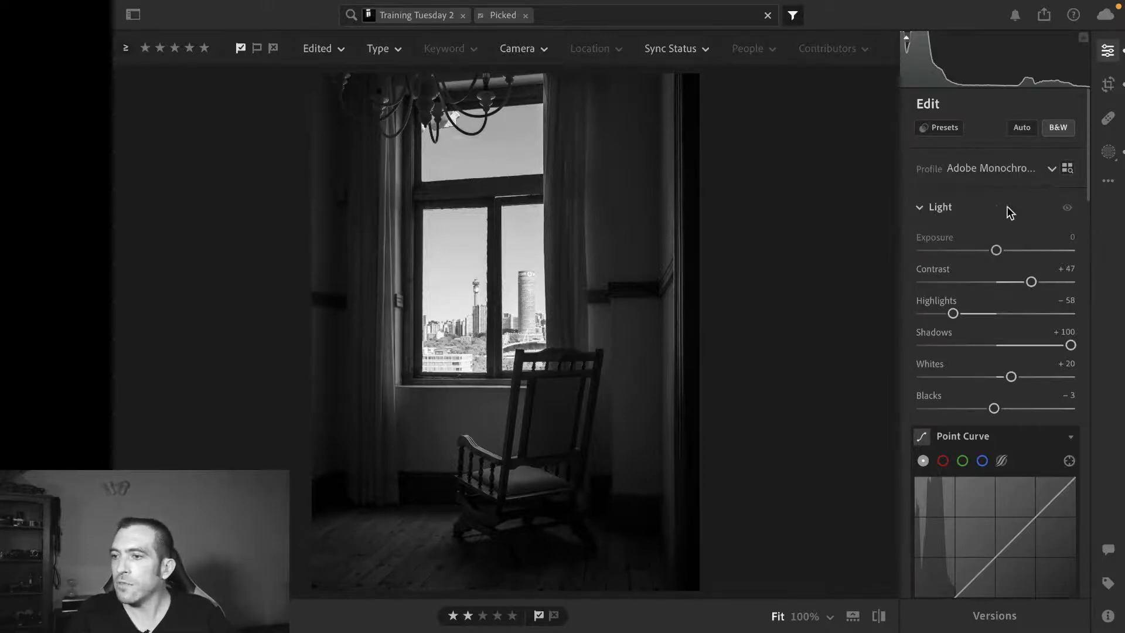
Expand the Grain setting in the chair photo's Effects to show its Size and Roughness options
scroll(1006, 206, down, 10)
scroll(1007, 206, down, 8)
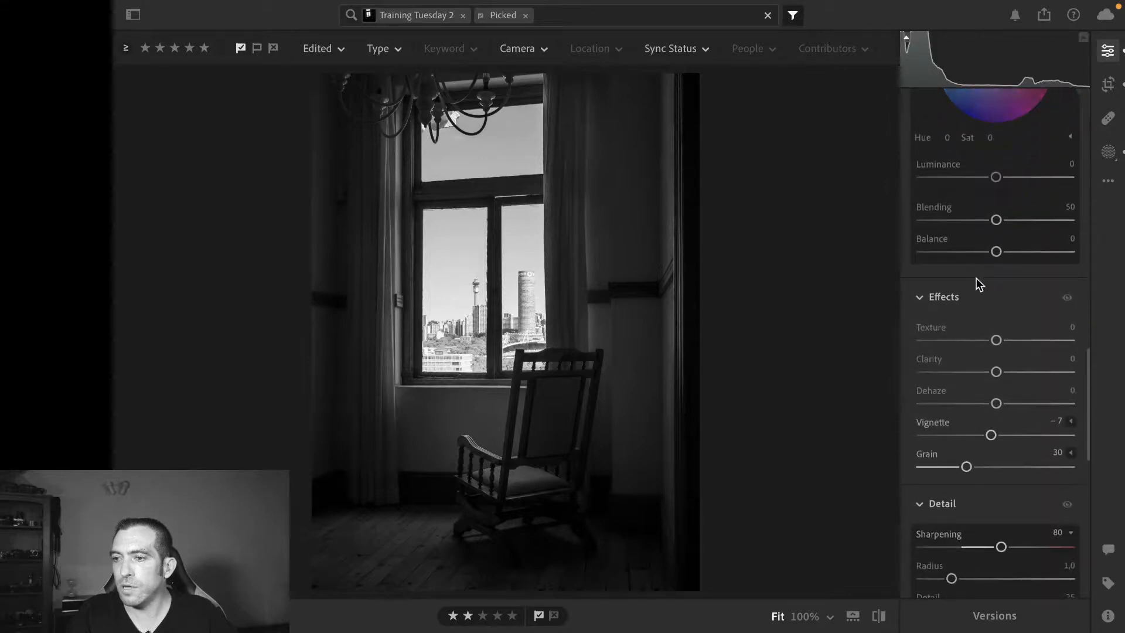
scroll(980, 285, down, 1)
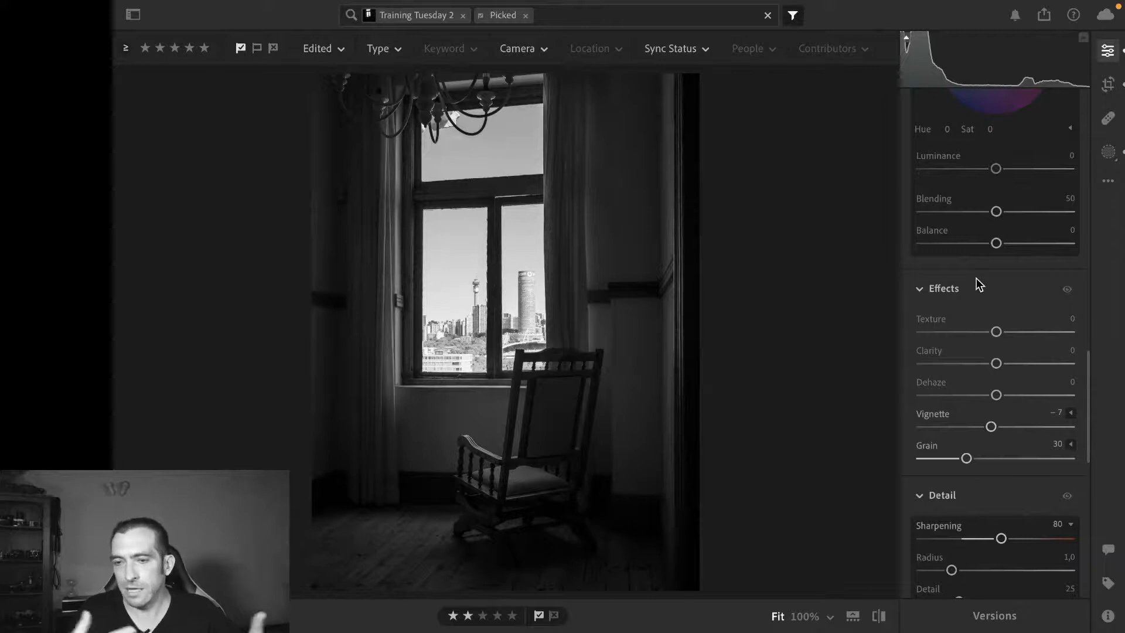
click(1070, 444)
scroll(1078, 381, down, 2)
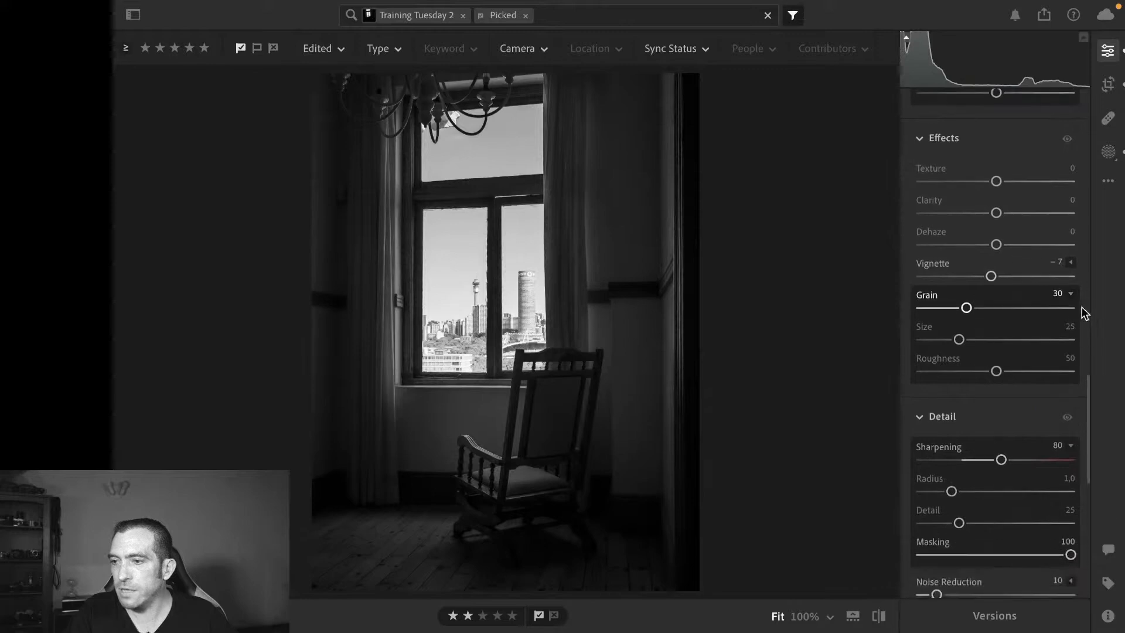
click(1072, 293)
click(1072, 293)
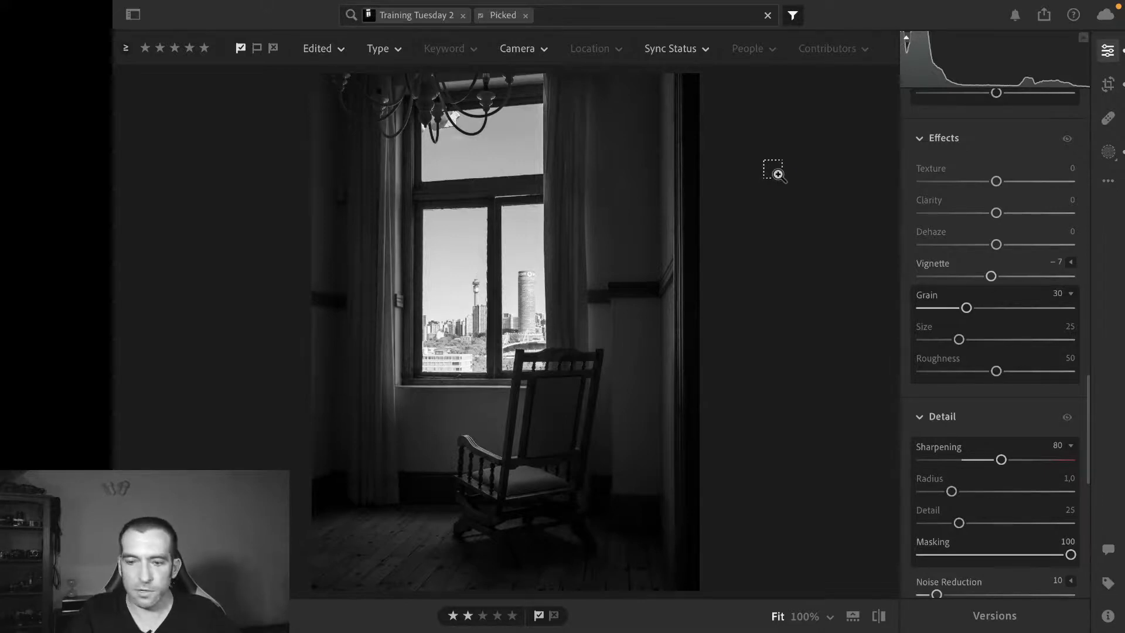
Review the Local Storage preferences, close them and return to the chair photo's Optics and Geometry settings
key(ctrl+comma)
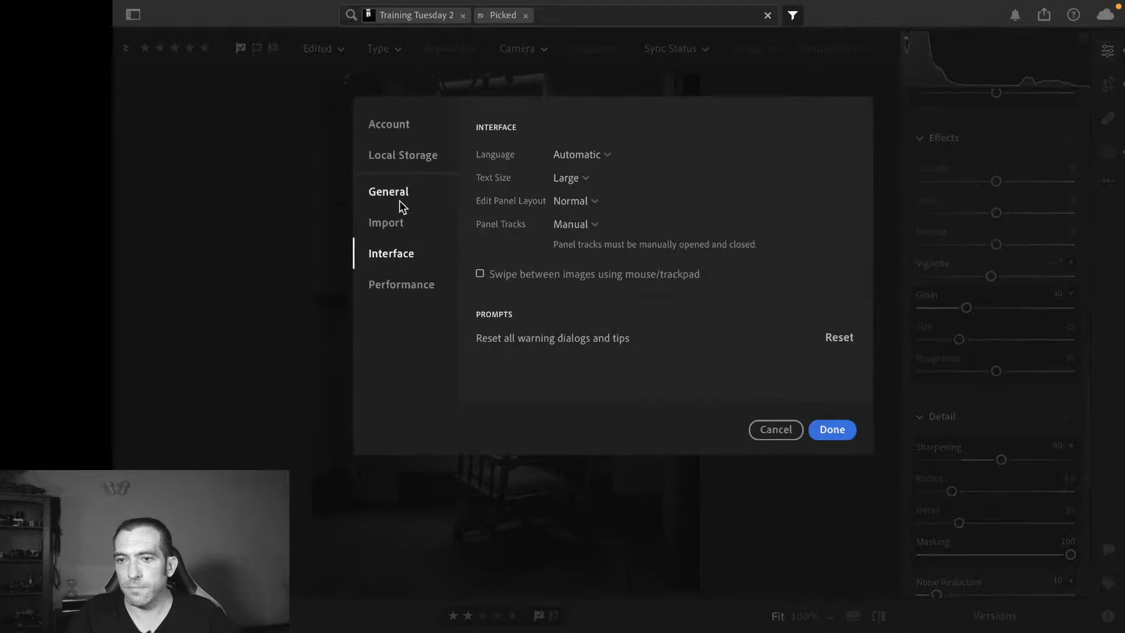
click(416, 151)
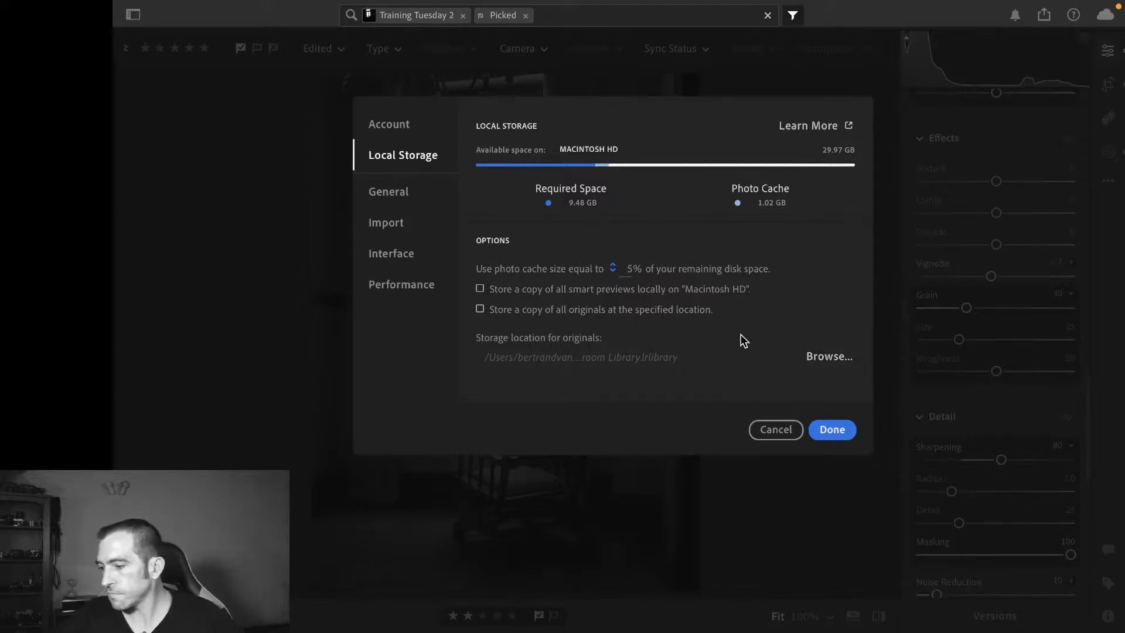
click(826, 431)
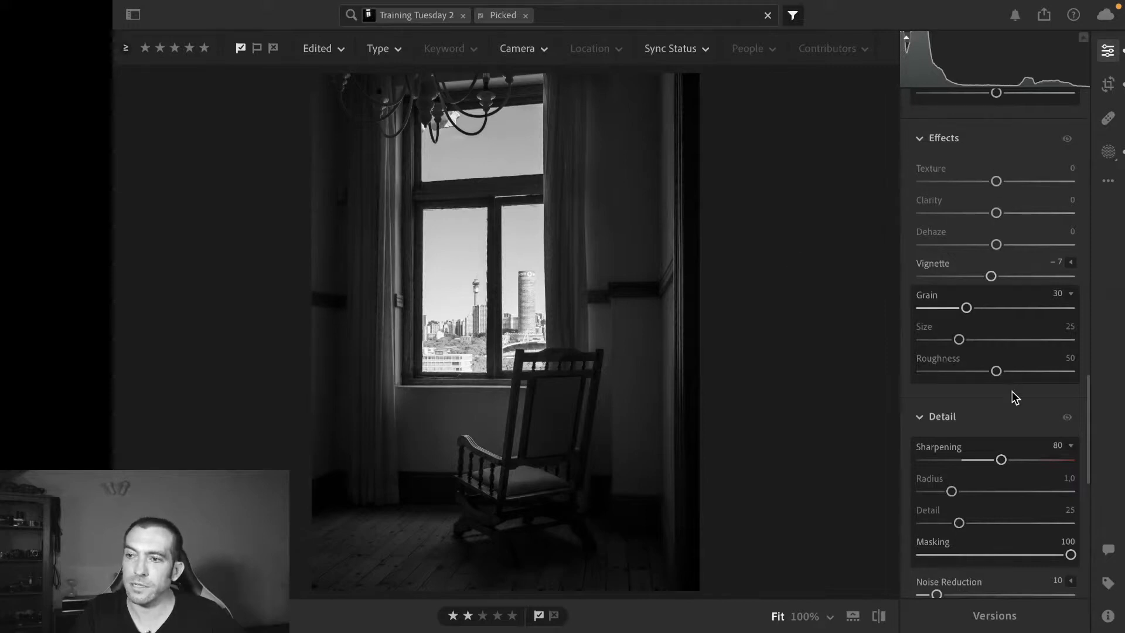
scroll(1012, 392, down, 5)
scroll(1014, 397, down, 3)
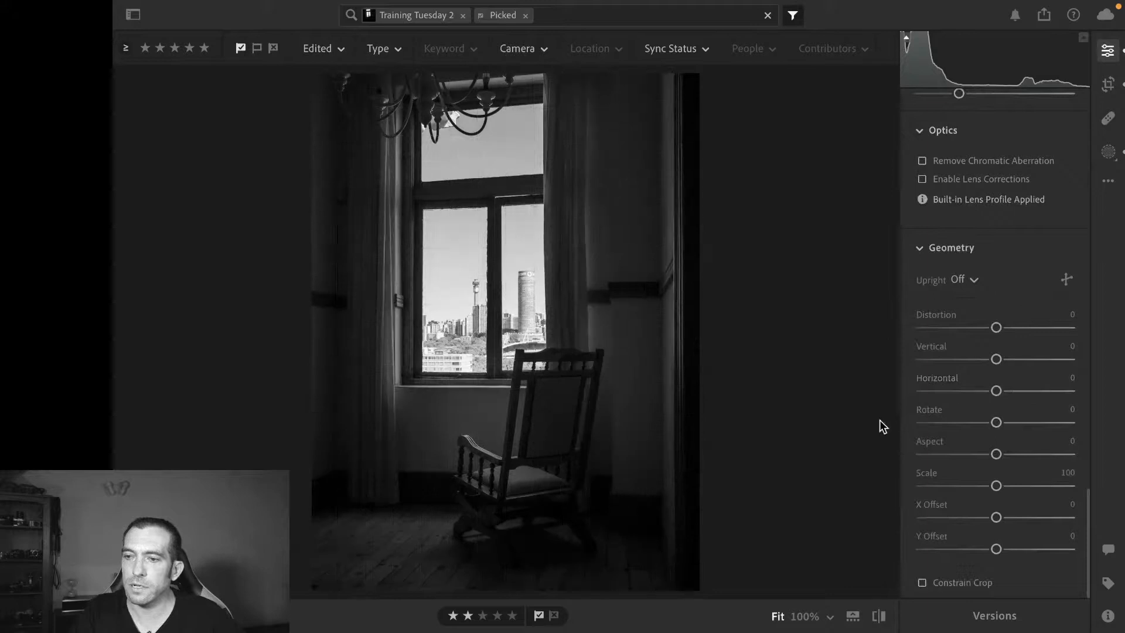